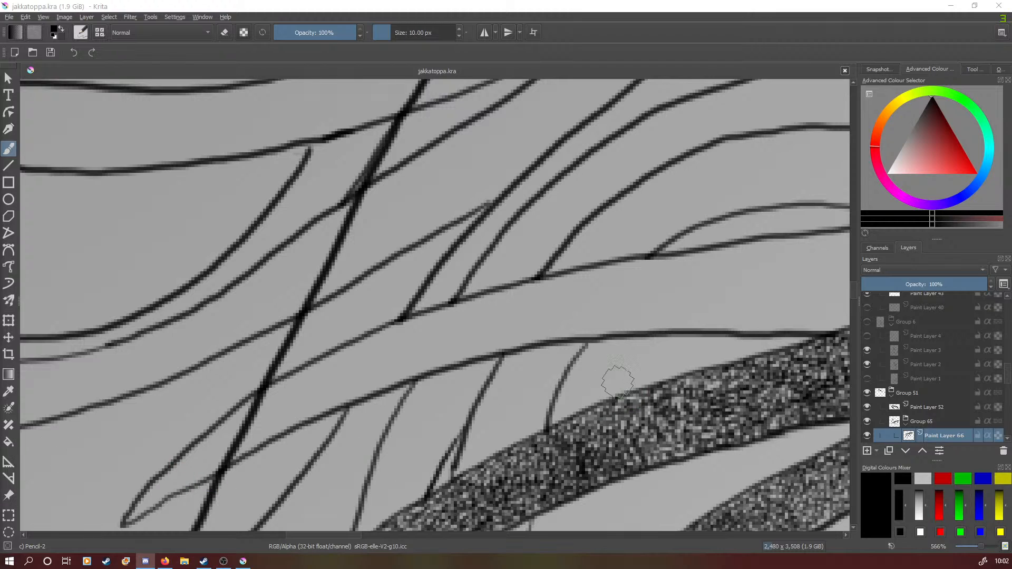
Switch the brush to the Ink-3 Gpen preset at 5 px for close-up work beside the speckled black area.
scroll(765, 312, down, 1)
scroll(632, 344, down, 3)
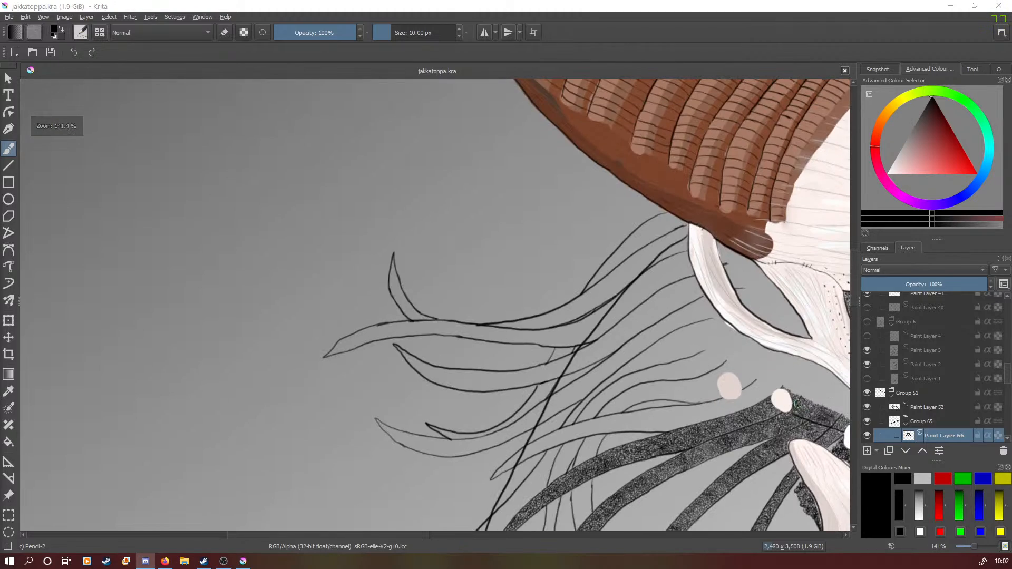
scroll(751, 353, up, 7)
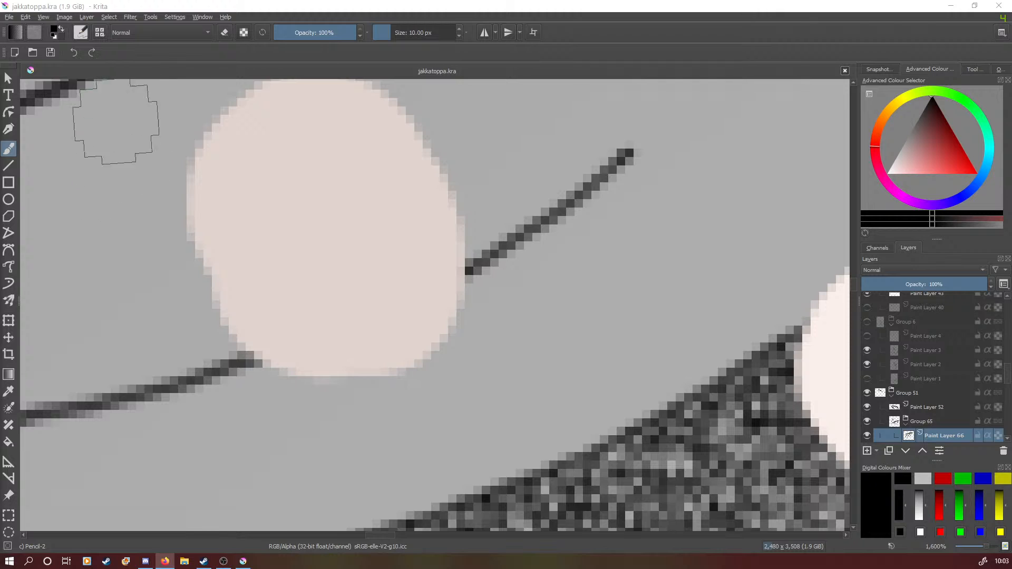
click(81, 35)
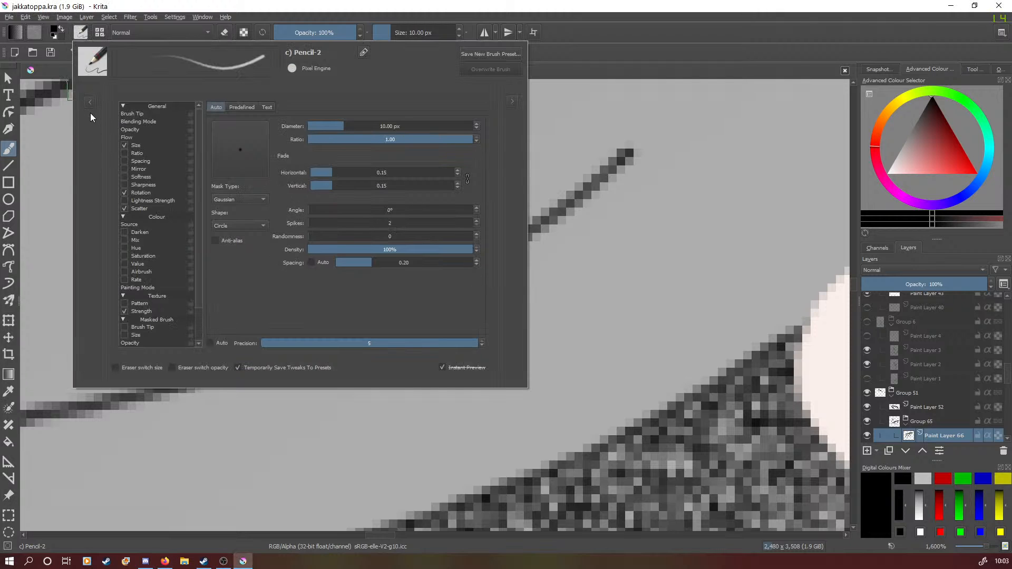
click(90, 103)
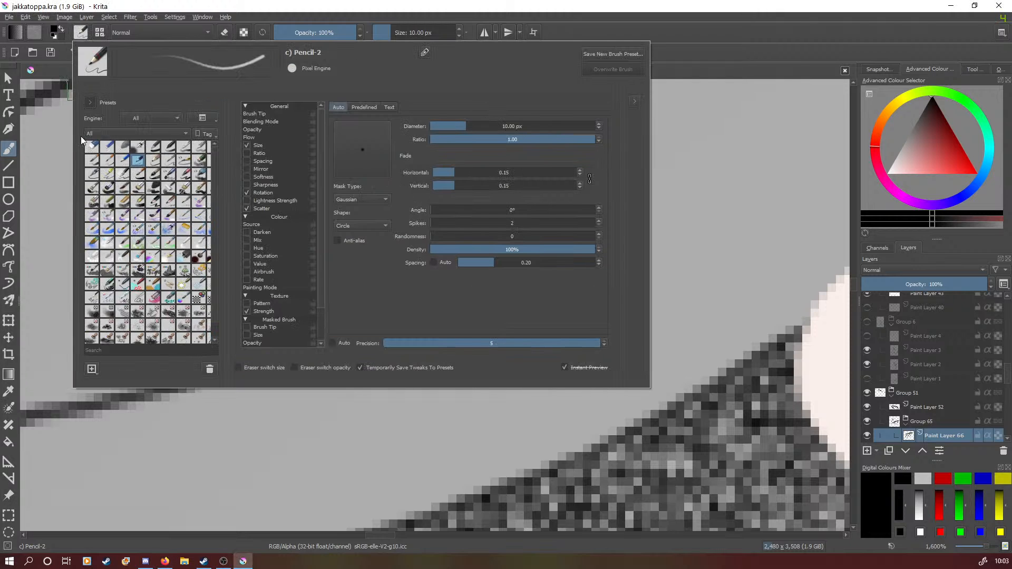
click(109, 172)
right_click(57, 122)
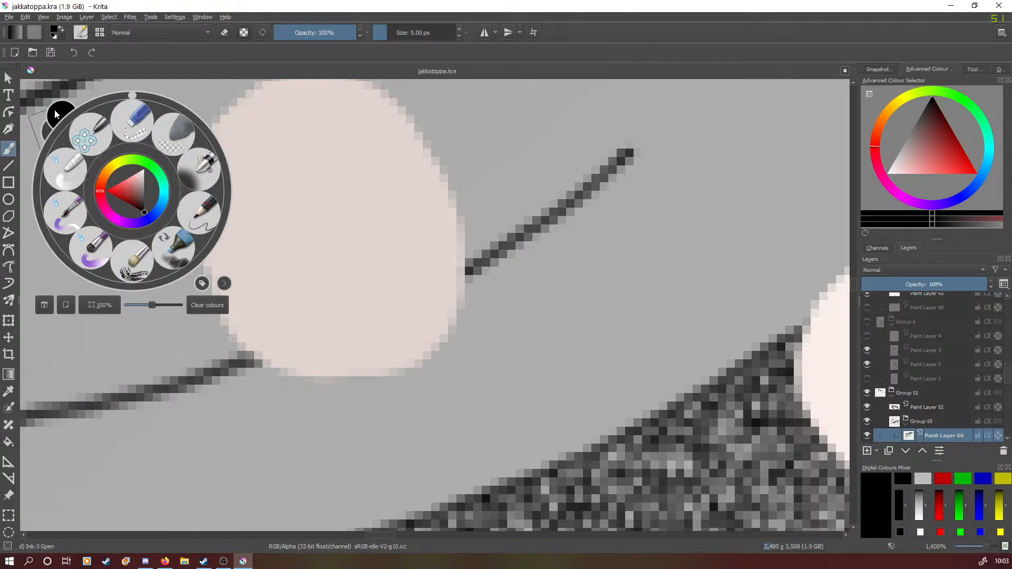
click(37, 125)
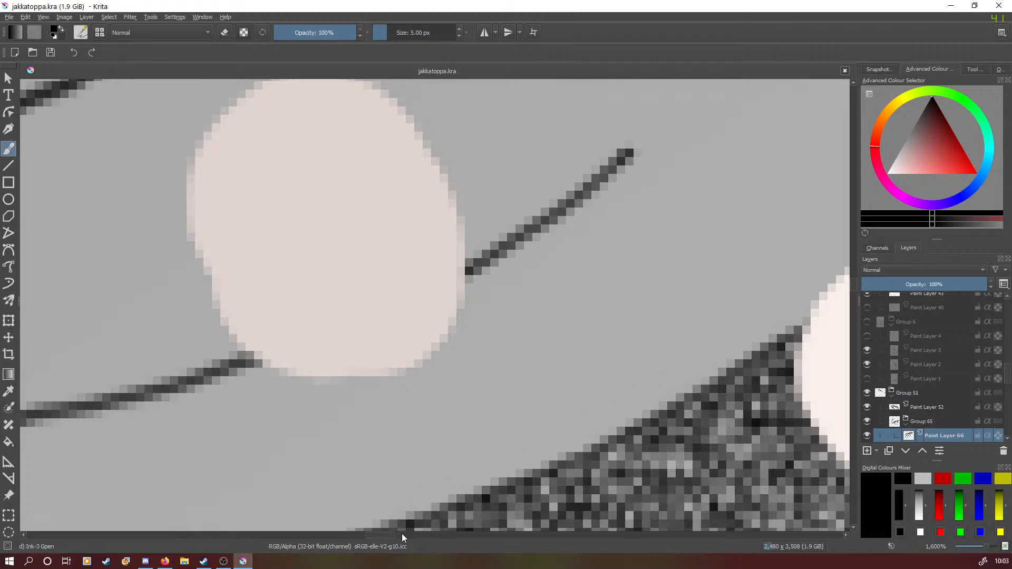
Toggle Paint Layer 66 off and on to check its content, then hide the artwork with the pale ovals covering the line art.
scroll(384, 536, right, 4)
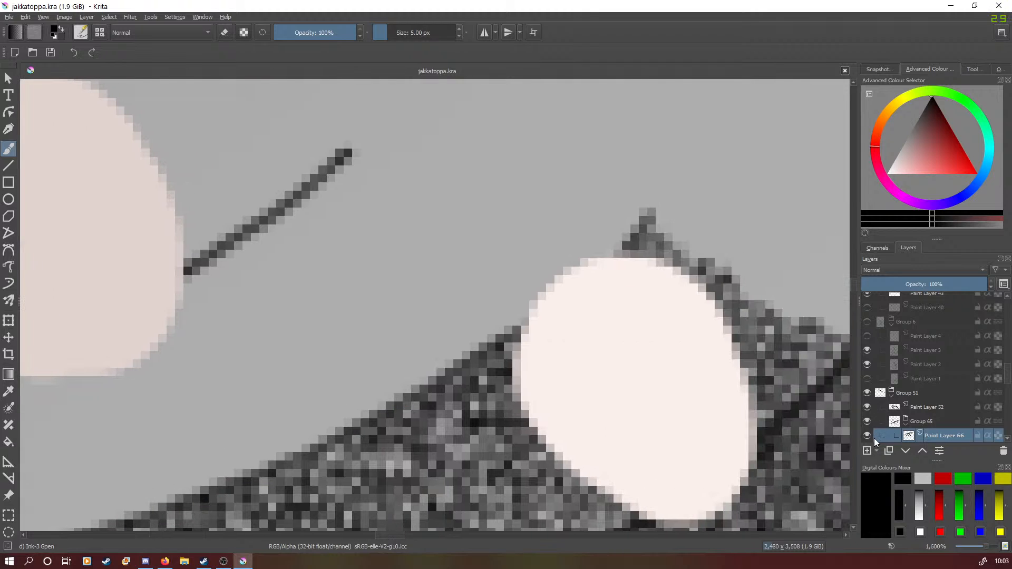
click(868, 436)
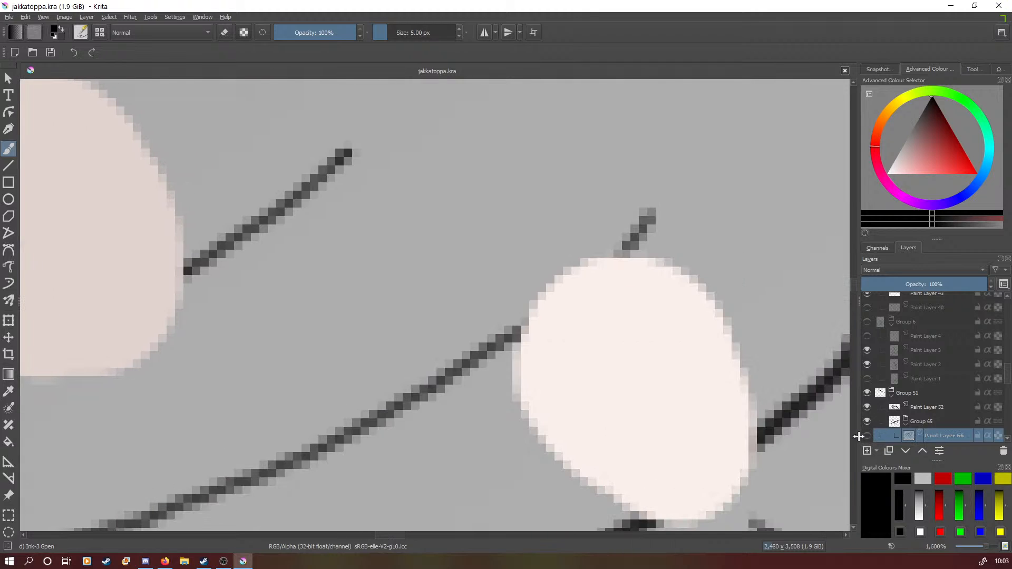
click(868, 435)
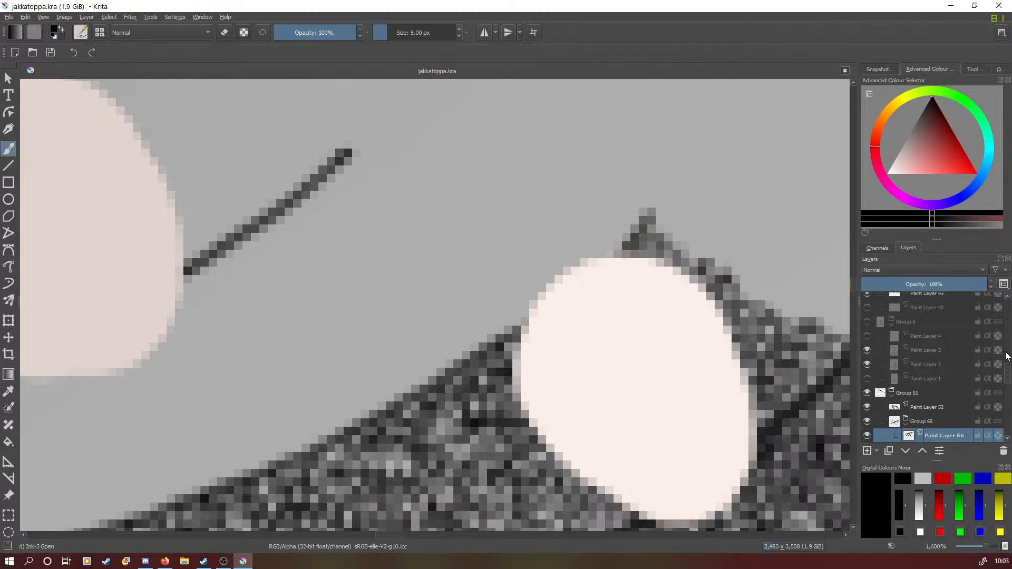
mouse_move(1010, 372)
mouse_down()
mouse_move(1011, 307)
mouse_move(1010, 391)
mouse_up()
click(867, 299)
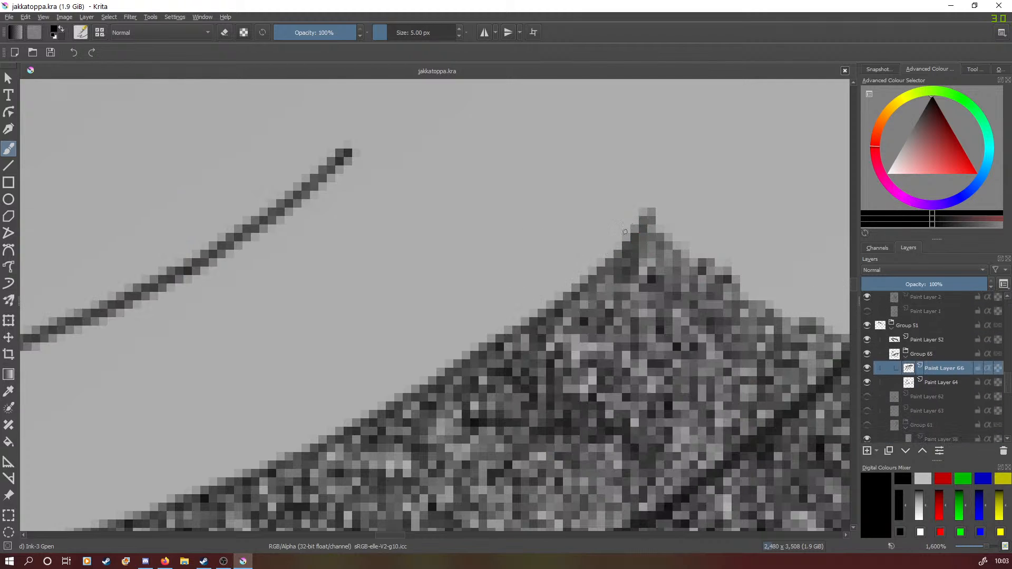
Paint speckled black texture on Paint Layer 66 outward from the dark area's pointed tip toward the neighbouring curved line's end.
mouse_move(609, 229)
mouse_down()
mouse_move(620, 231)
mouse_move(609, 245)
mouse_up()
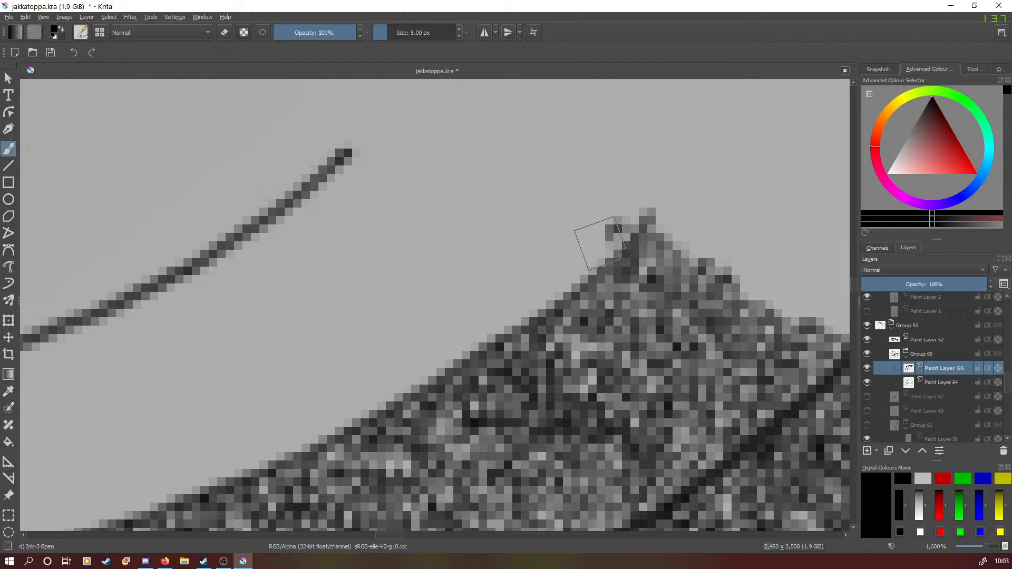
click(988, 550)
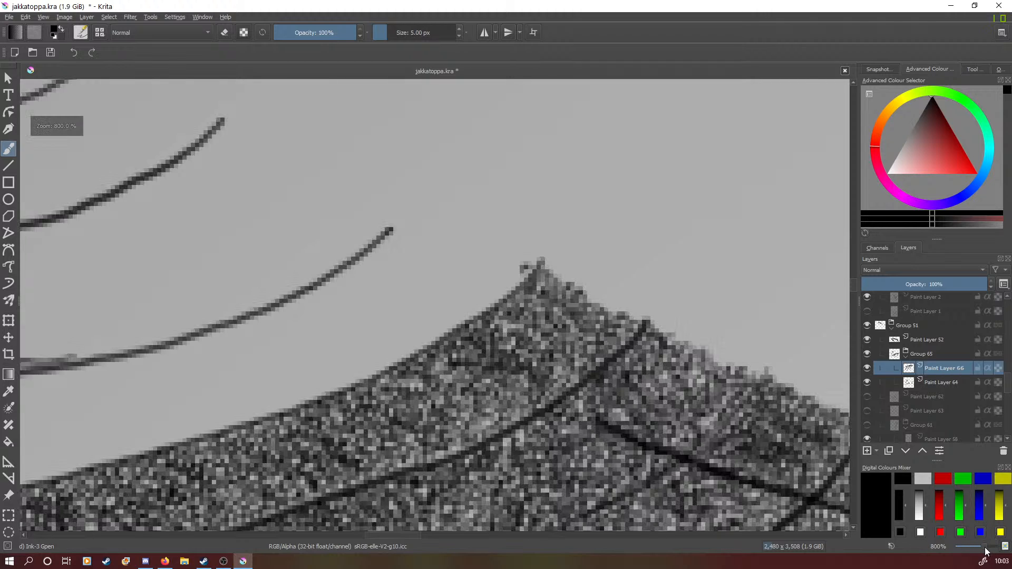
scroll(988, 550, down, 1)
scroll(987, 550, up, 2)
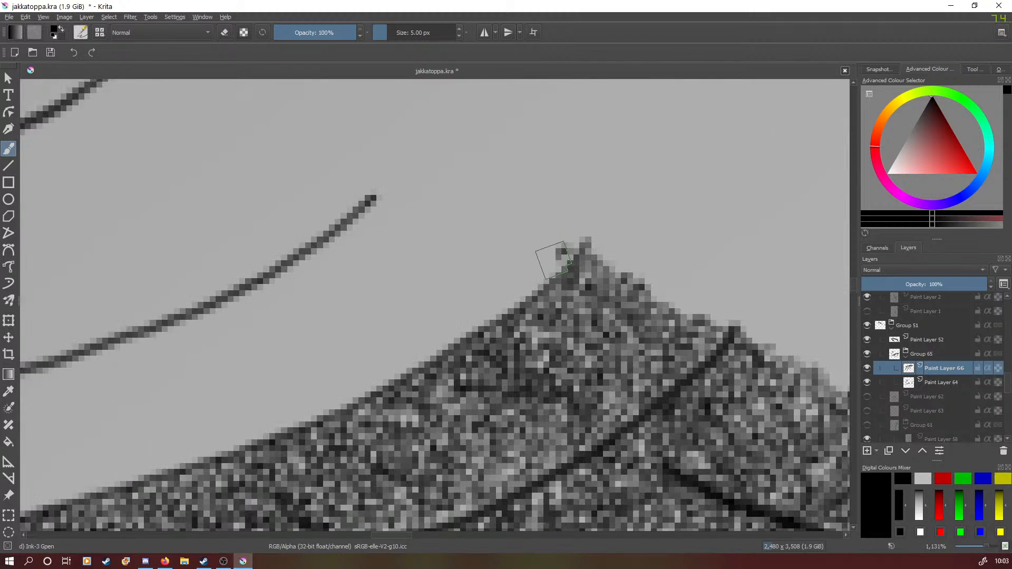
mouse_move(556, 260)
mouse_down()
mouse_move(525, 286)
mouse_move(520, 274)
mouse_move(539, 265)
mouse_move(529, 262)
mouse_move(536, 251)
mouse_move(555, 251)
mouse_move(525, 210)
mouse_move(547, 229)
mouse_move(509, 266)
mouse_up()
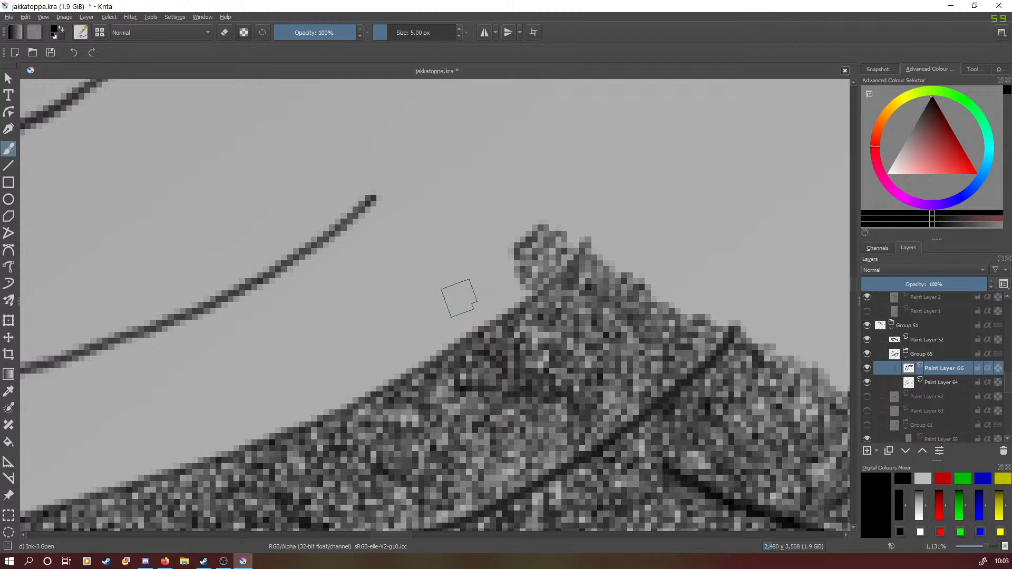
mouse_move(511, 230)
mouse_down()
mouse_move(527, 234)
mouse_move(502, 240)
mouse_move(461, 208)
mouse_move(472, 217)
mouse_move(442, 223)
mouse_move(442, 213)
mouse_move(425, 211)
mouse_up()
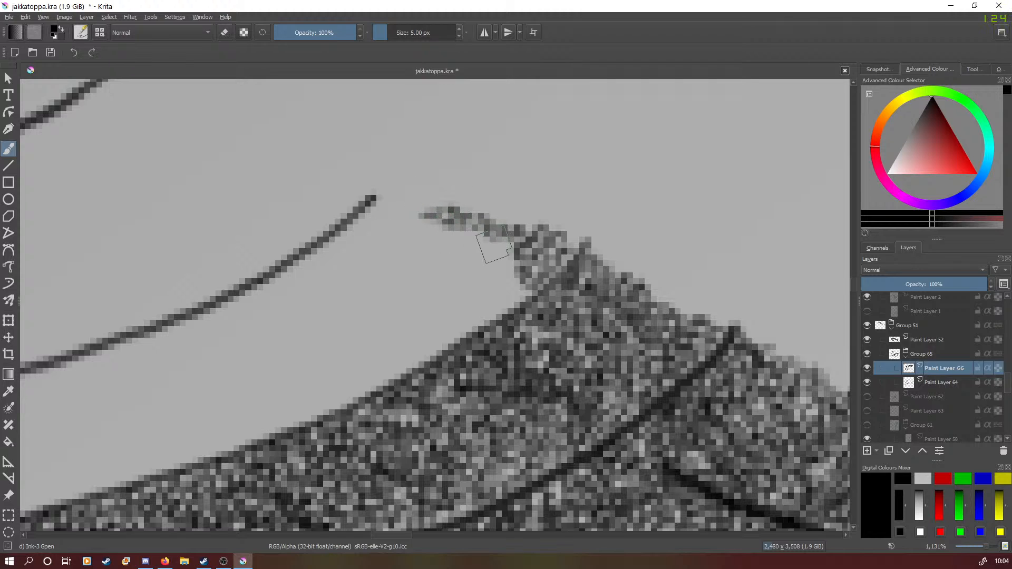
Fill the notch beneath the new textured strip, thickening it down to the edge of the existing speckled area.
mouse_move(498, 255)
mouse_down()
mouse_move(526, 290)
mouse_move(508, 311)
mouse_move(510, 296)
mouse_move(484, 292)
mouse_move(503, 292)
mouse_move(492, 273)
mouse_up()
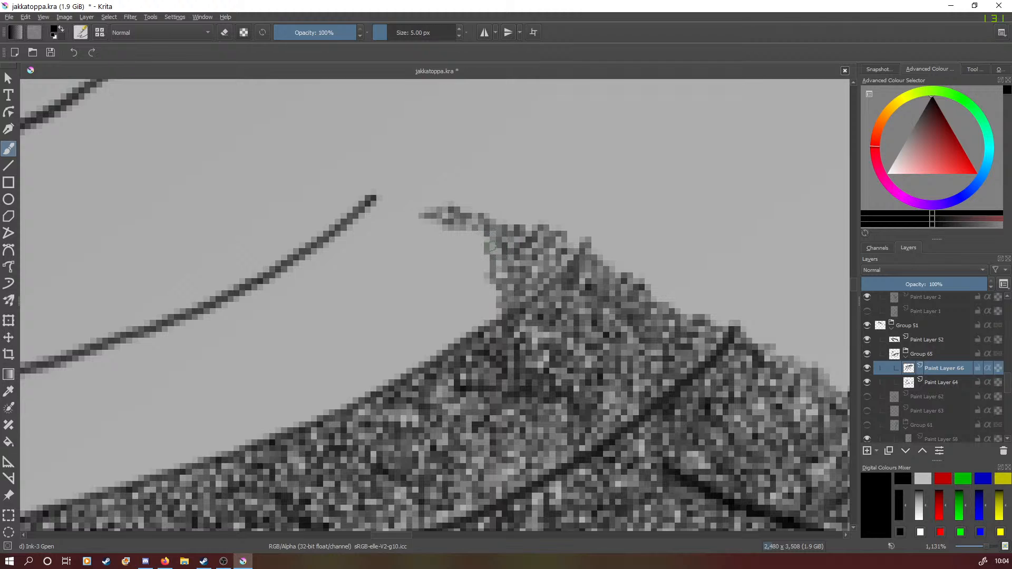
mouse_move(476, 238)
mouse_down()
mouse_move(471, 248)
mouse_move(485, 256)
mouse_move(471, 275)
mouse_move(493, 284)
mouse_move(494, 312)
mouse_up()
mouse_move(454, 244)
mouse_down()
mouse_move(468, 243)
mouse_move(458, 241)
mouse_move(464, 232)
mouse_move(441, 247)
mouse_up()
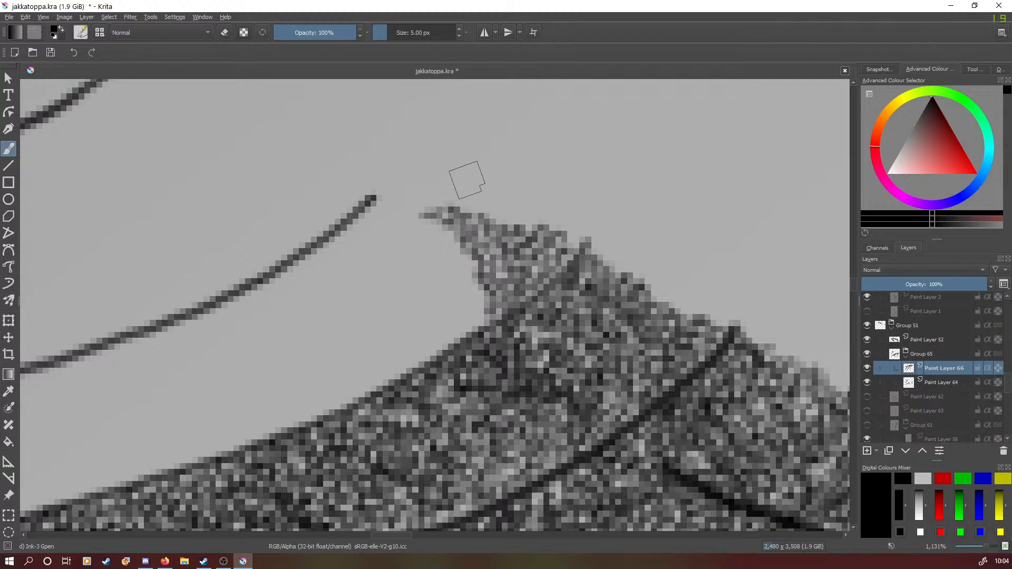
mouse_move(420, 215)
mouse_down()
mouse_move(392, 222)
mouse_move(436, 220)
mouse_move(454, 237)
mouse_move(415, 231)
mouse_up()
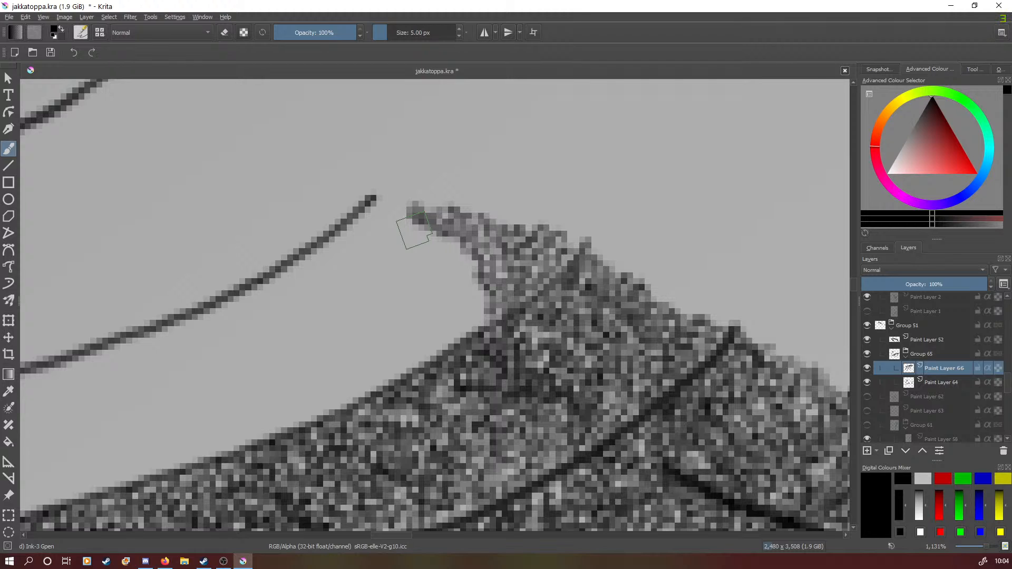
mouse_move(415, 231)
mouse_down()
mouse_move(437, 235)
mouse_move(470, 263)
mouse_up()
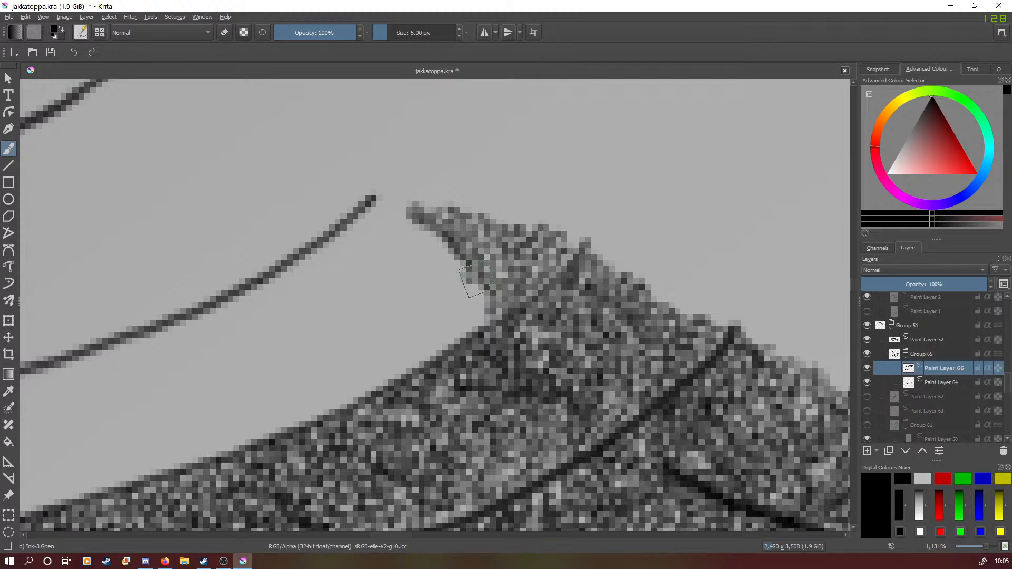
mouse_move(477, 280)
mouse_down()
mouse_move(482, 325)
mouse_move(439, 195)
mouse_move(461, 309)
mouse_move(479, 326)
mouse_move(463, 303)
mouse_up()
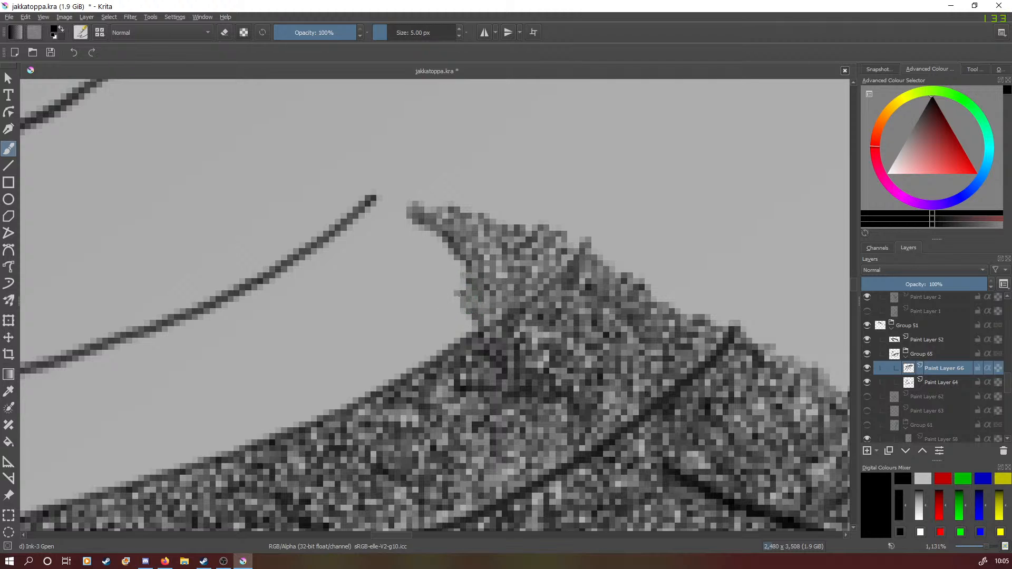
Extend the speckled fill to the neighbouring curved line's end and start filling the gap between that line and the dark area.
mouse_move(457, 280)
mouse_down()
mouse_move(428, 243)
mouse_move(437, 240)
mouse_move(427, 248)
mouse_move(422, 237)
mouse_move(440, 266)
mouse_move(435, 280)
mouse_move(452, 282)
mouse_move(451, 313)
mouse_move(479, 322)
mouse_move(439, 335)
mouse_move(442, 311)
mouse_move(430, 274)
mouse_move(409, 260)
mouse_move(421, 253)
mouse_move(391, 208)
mouse_move(400, 211)
mouse_move(363, 212)
mouse_move(395, 230)
mouse_move(380, 244)
mouse_move(414, 269)
mouse_move(385, 267)
mouse_move(433, 310)
mouse_move(422, 332)
mouse_move(428, 324)
mouse_move(432, 348)
mouse_up()
mouse_move(427, 346)
mouse_down()
mouse_move(403, 349)
mouse_move(416, 332)
mouse_move(403, 332)
mouse_move(412, 296)
mouse_move(394, 273)
mouse_move(377, 289)
mouse_move(387, 237)
mouse_move(367, 260)
mouse_move(371, 240)
mouse_move(360, 234)
mouse_move(346, 246)
mouse_move(339, 230)
mouse_move(320, 246)
mouse_move(316, 253)
mouse_move(358, 255)
mouse_move(349, 271)
mouse_move(362, 265)
mouse_move(395, 288)
mouse_up()
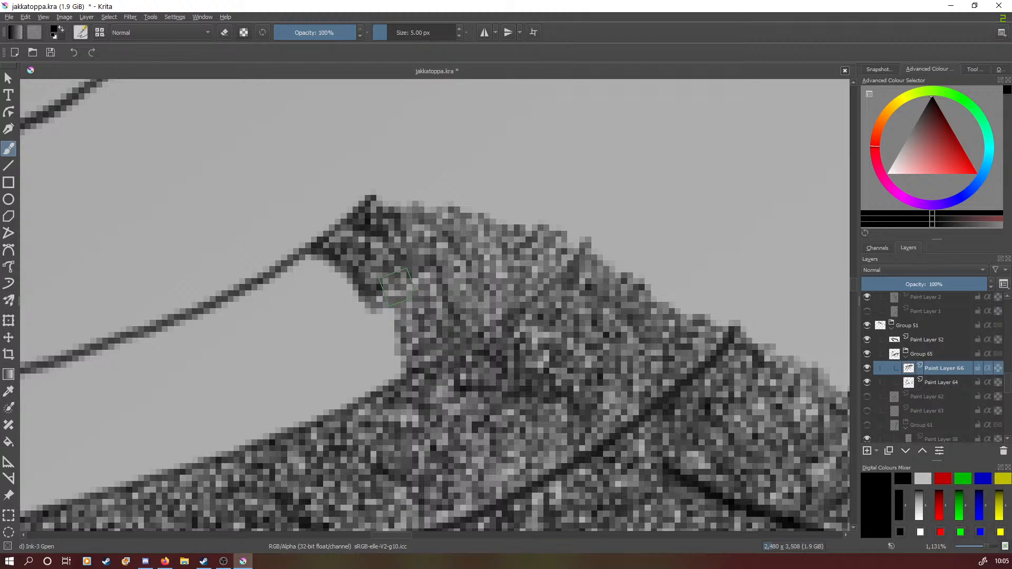
mouse_move(381, 311)
mouse_down()
mouse_move(394, 335)
mouse_move(413, 341)
mouse_move(388, 369)
mouse_move(393, 354)
mouse_move(406, 362)
mouse_move(380, 375)
mouse_move(383, 386)
mouse_move(372, 369)
mouse_move(374, 335)
mouse_move(362, 338)
mouse_move(380, 290)
mouse_move(373, 332)
mouse_move(363, 294)
mouse_move(349, 292)
mouse_move(319, 248)
mouse_move(319, 262)
mouse_move(310, 256)
mouse_move(278, 273)
mouse_move(290, 287)
mouse_move(321, 279)
mouse_move(322, 302)
mouse_move(334, 296)
mouse_move(351, 306)
mouse_move(344, 332)
mouse_move(355, 323)
mouse_move(355, 350)
mouse_move(369, 354)
mouse_move(354, 369)
mouse_move(379, 397)
mouse_move(364, 377)
mouse_up()
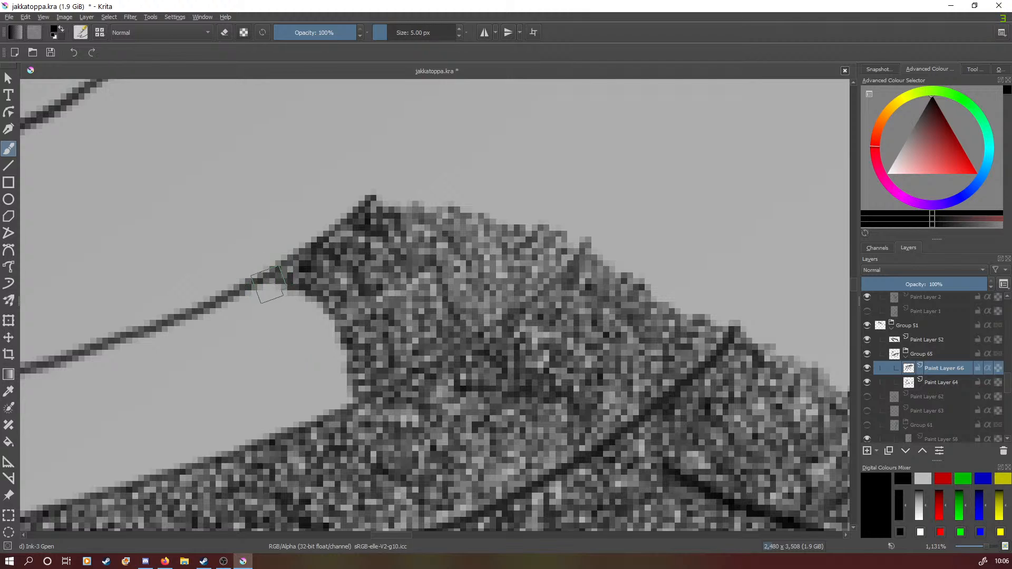
mouse_move(271, 285)
mouse_down()
mouse_move(282, 303)
mouse_move(332, 294)
mouse_move(322, 327)
mouse_move(347, 339)
mouse_move(331, 335)
mouse_move(339, 384)
mouse_move(337, 402)
mouse_move(315, 401)
mouse_move(341, 403)
mouse_up()
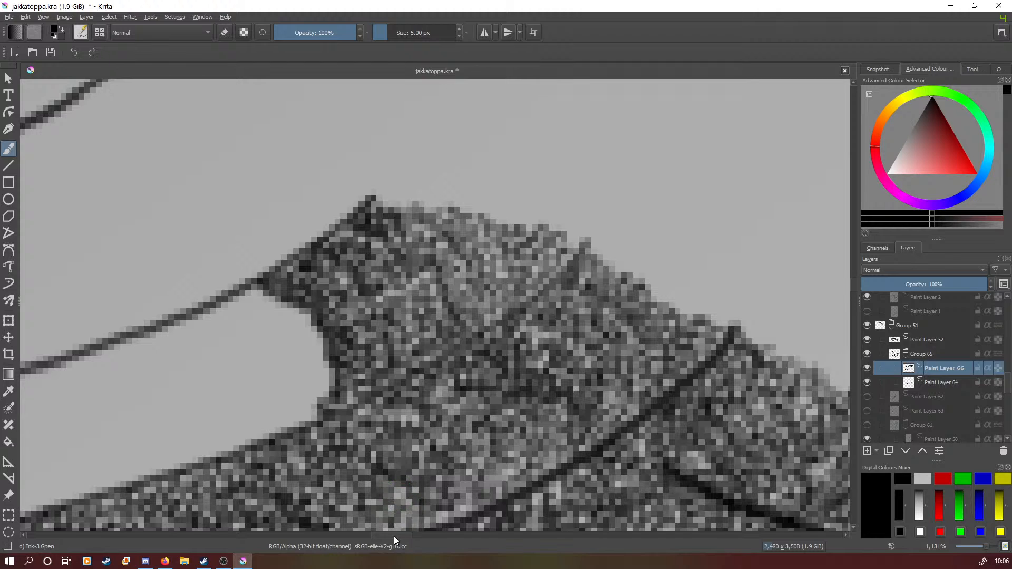
Continue the speckled black fill along the underside of the curved line, closing the gap down to the existing dark band.
drag(394, 537, 383, 537)
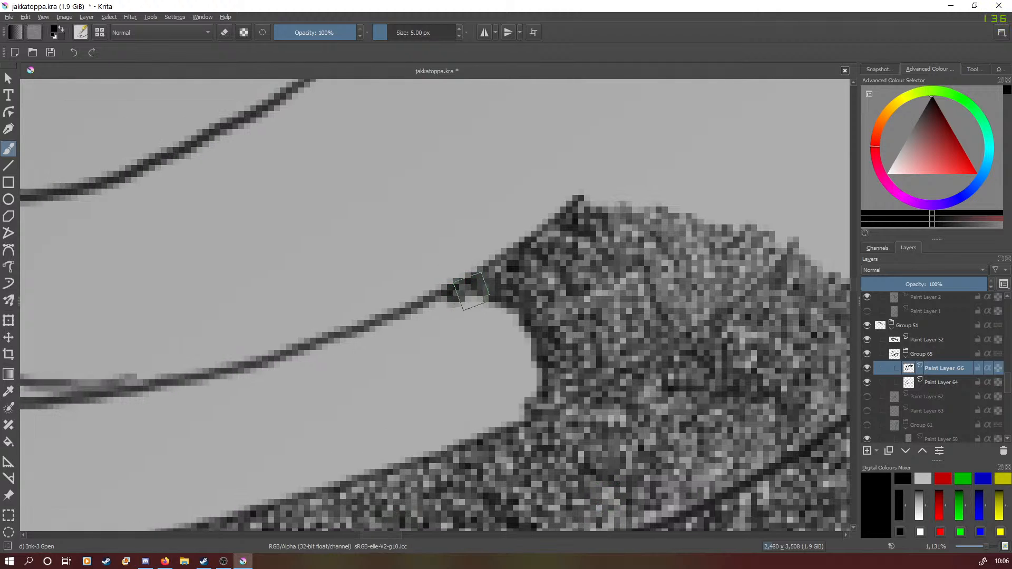
mouse_move(471, 291)
mouse_down()
mouse_move(492, 318)
mouse_move(520, 310)
mouse_move(509, 323)
mouse_move(538, 314)
mouse_move(517, 332)
mouse_move(536, 338)
mouse_move(521, 363)
mouse_move(535, 354)
mouse_move(538, 378)
mouse_move(515, 405)
mouse_move(528, 405)
mouse_move(507, 415)
mouse_move(527, 406)
mouse_up()
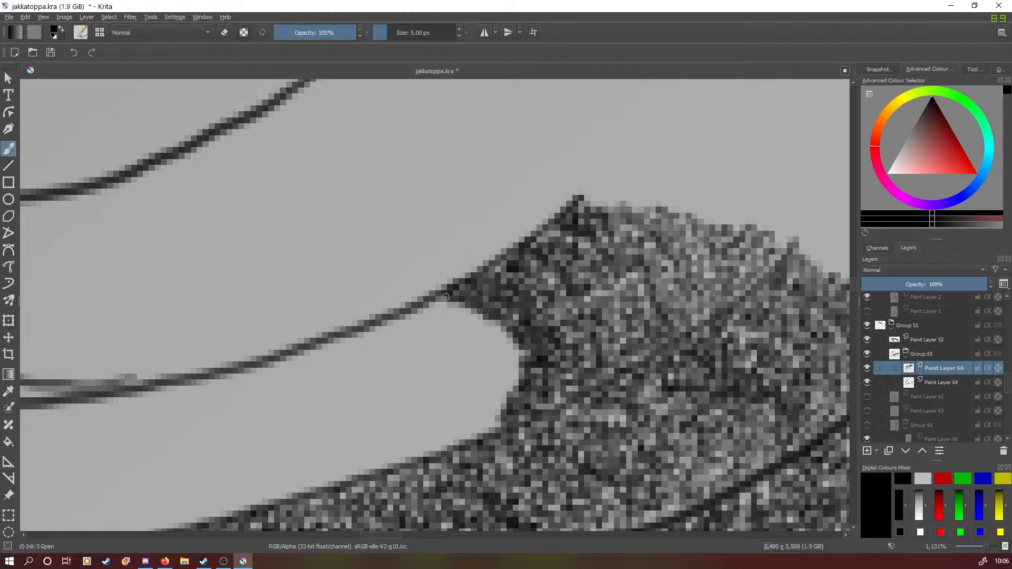
mouse_move(446, 297)
mouse_down()
mouse_move(449, 311)
mouse_move(496, 329)
mouse_up()
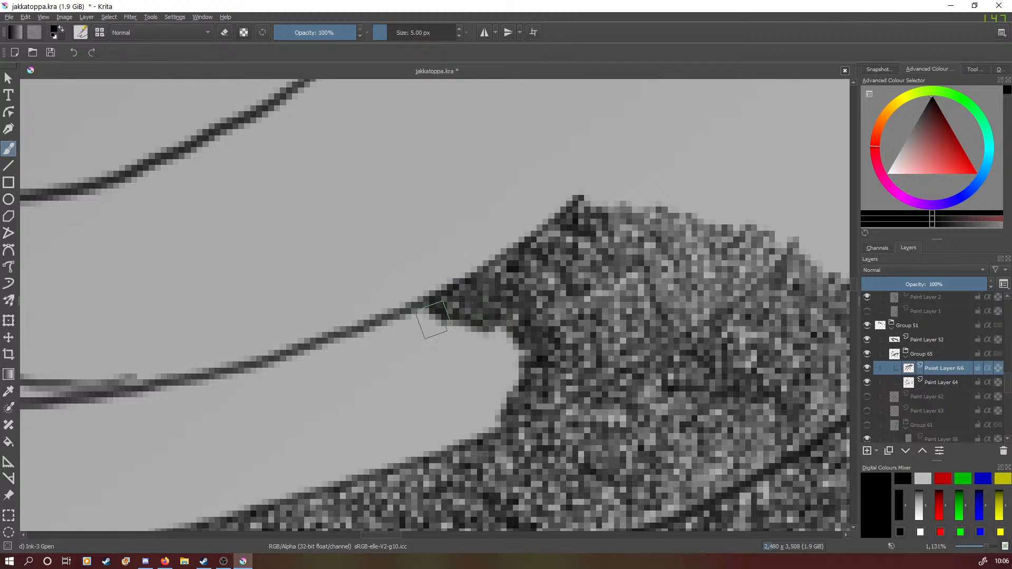
mouse_move(432, 320)
mouse_down()
mouse_move(492, 332)
mouse_move(514, 322)
mouse_move(499, 352)
mouse_move(519, 345)
mouse_move(506, 374)
mouse_move(518, 386)
mouse_move(482, 427)
mouse_up()
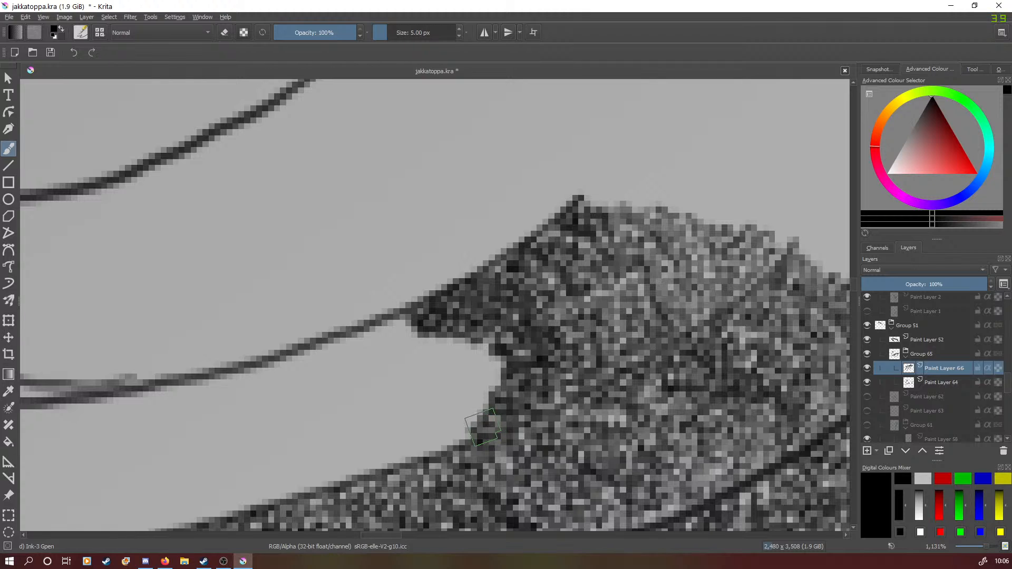
mouse_move(483, 427)
mouse_down()
mouse_move(470, 355)
mouse_move(501, 359)
mouse_move(504, 377)
mouse_move(472, 406)
mouse_move(477, 427)
mouse_move(429, 453)
mouse_move(421, 441)
mouse_move(447, 436)
mouse_move(460, 405)
mouse_move(478, 393)
mouse_move(478, 358)
mouse_move(461, 365)
mouse_move(467, 350)
mouse_move(436, 349)
mouse_move(416, 323)
mouse_move(440, 338)
mouse_move(403, 342)
mouse_move(413, 325)
mouse_move(397, 316)
mouse_move(383, 323)
mouse_move(385, 340)
mouse_move(408, 354)
mouse_move(439, 351)
mouse_move(427, 365)
mouse_move(459, 363)
mouse_move(447, 384)
mouse_move(462, 384)
mouse_move(450, 394)
mouse_move(464, 398)
mouse_move(412, 379)
mouse_move(436, 374)
mouse_move(407, 372)
mouse_move(356, 327)
mouse_move(360, 355)
mouse_move(345, 330)
mouse_move(410, 372)
mouse_move(427, 406)
mouse_move(443, 407)
mouse_move(413, 427)
mouse_move(414, 458)
mouse_up()
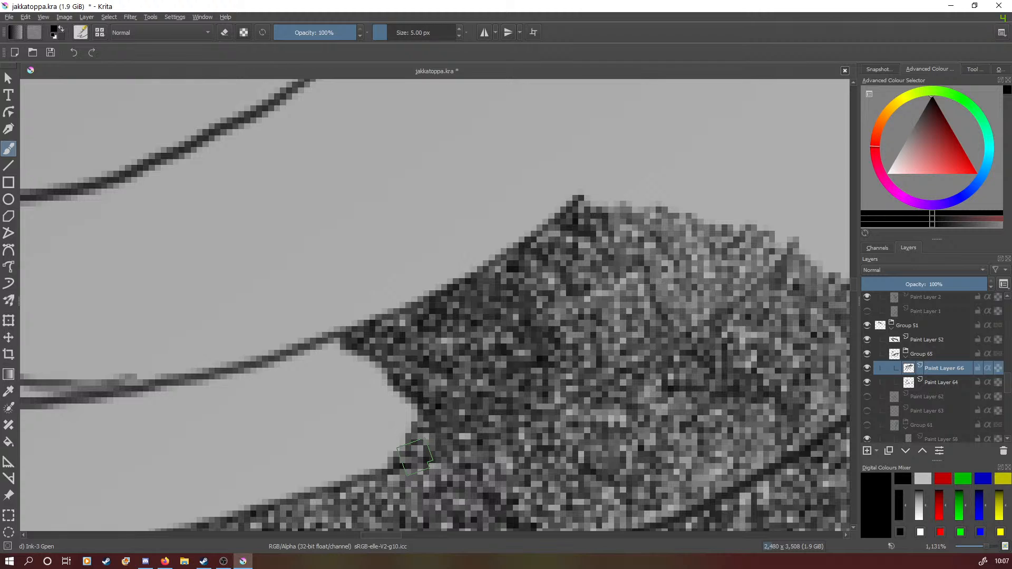
Extend the speckled black fill on Paint Layer 66 beneath the top spine's upper outline, past the point where the thin arc forks off.
drag(371, 539, 358, 539)
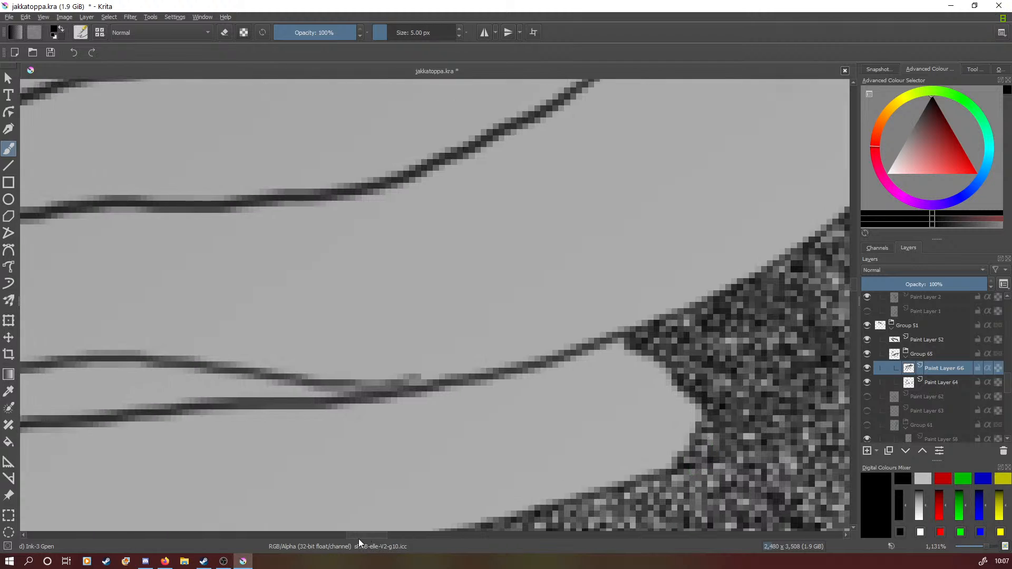
scroll(853, 284, down, 3)
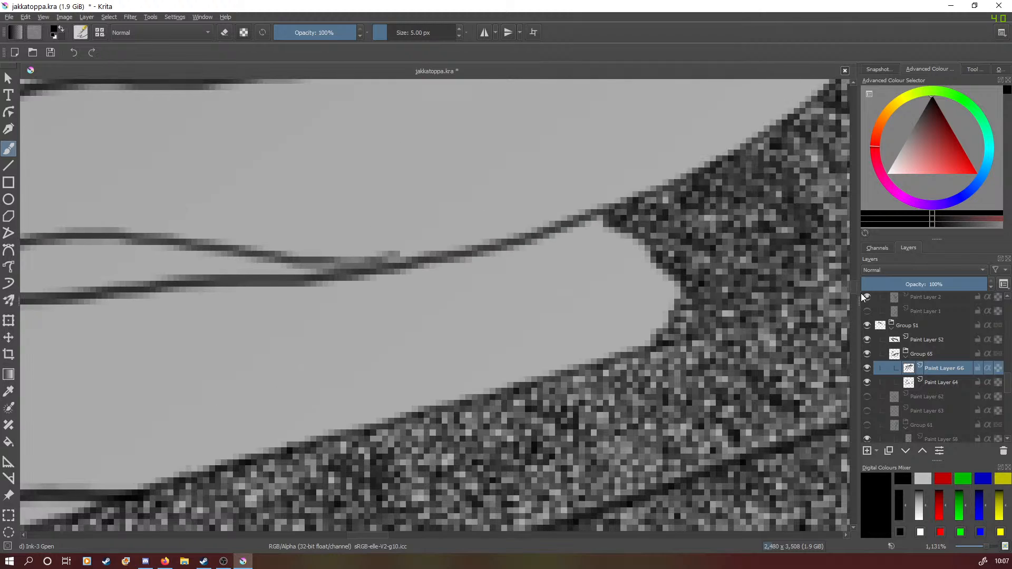
mouse_move(599, 208)
mouse_down()
mouse_move(588, 231)
mouse_move(622, 230)
mouse_move(614, 241)
mouse_move(632, 257)
mouse_move(649, 249)
mouse_move(668, 259)
mouse_move(655, 264)
mouse_move(653, 287)
mouse_move(686, 286)
mouse_move(650, 343)
mouse_move(615, 299)
mouse_move(641, 324)
mouse_move(660, 306)
mouse_move(636, 290)
mouse_move(635, 270)
mouse_move(612, 276)
mouse_move(623, 253)
mouse_move(615, 238)
mouse_move(587, 255)
mouse_move(579, 220)
mouse_move(537, 242)
mouse_move(574, 253)
mouse_move(565, 261)
mouse_move(583, 263)
mouse_move(591, 279)
mouse_move(635, 270)
mouse_up()
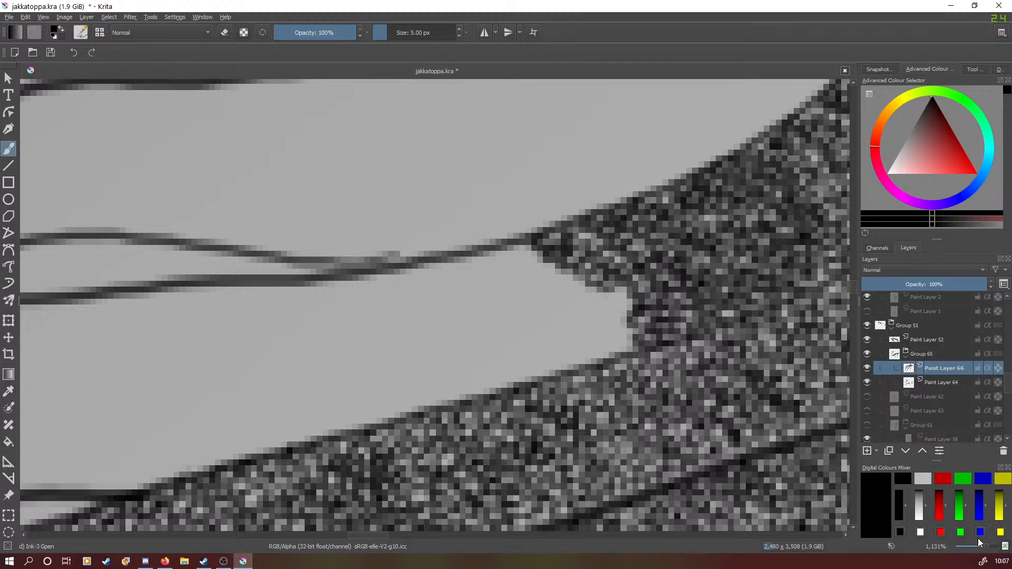
drag(990, 549, 973, 548)
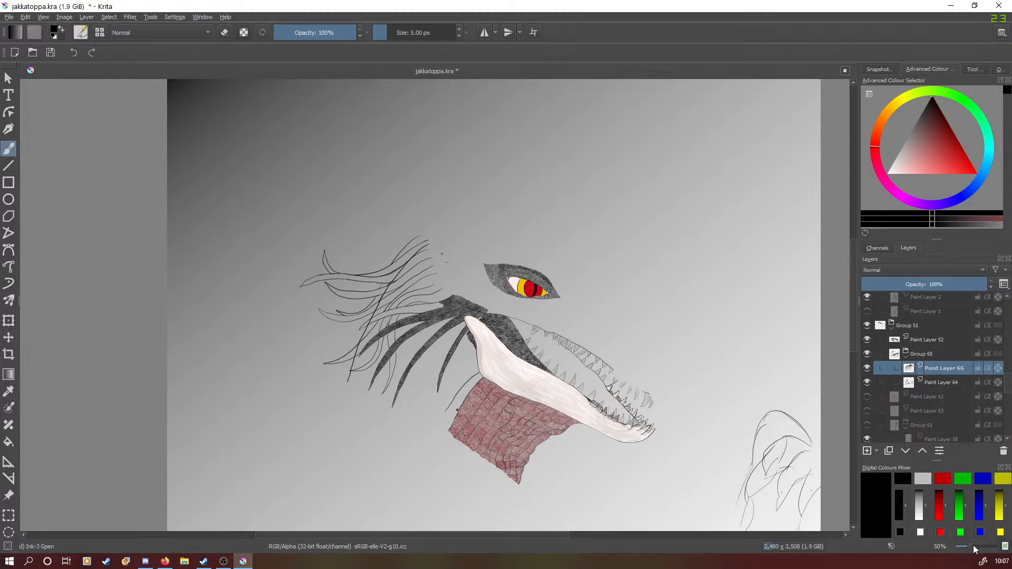
drag(974, 546, 991, 549)
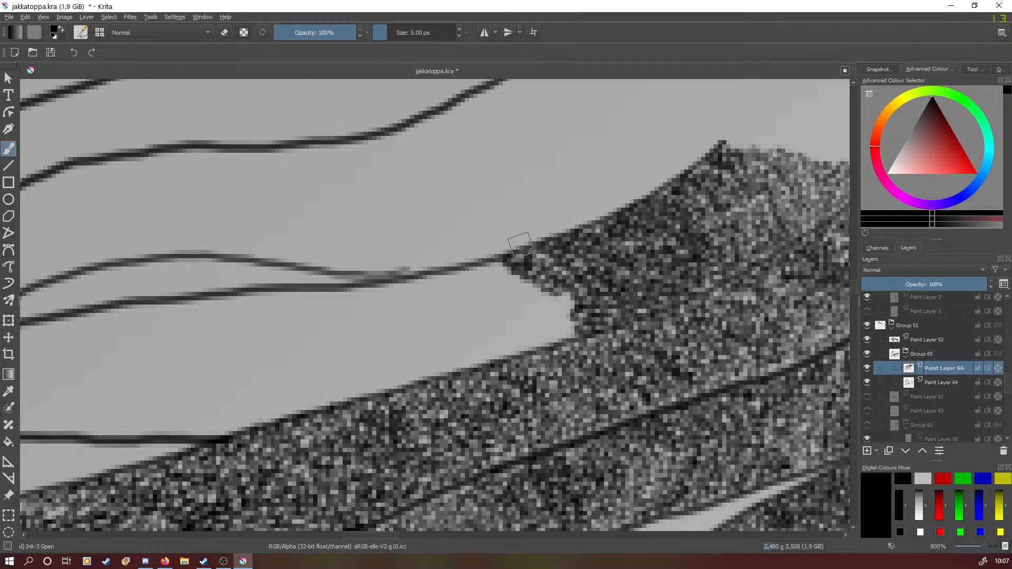
mouse_move(520, 244)
mouse_down()
mouse_move(503, 265)
mouse_move(522, 277)
mouse_move(513, 290)
mouse_move(544, 282)
mouse_move(541, 301)
mouse_move(550, 293)
mouse_move(559, 317)
mouse_up()
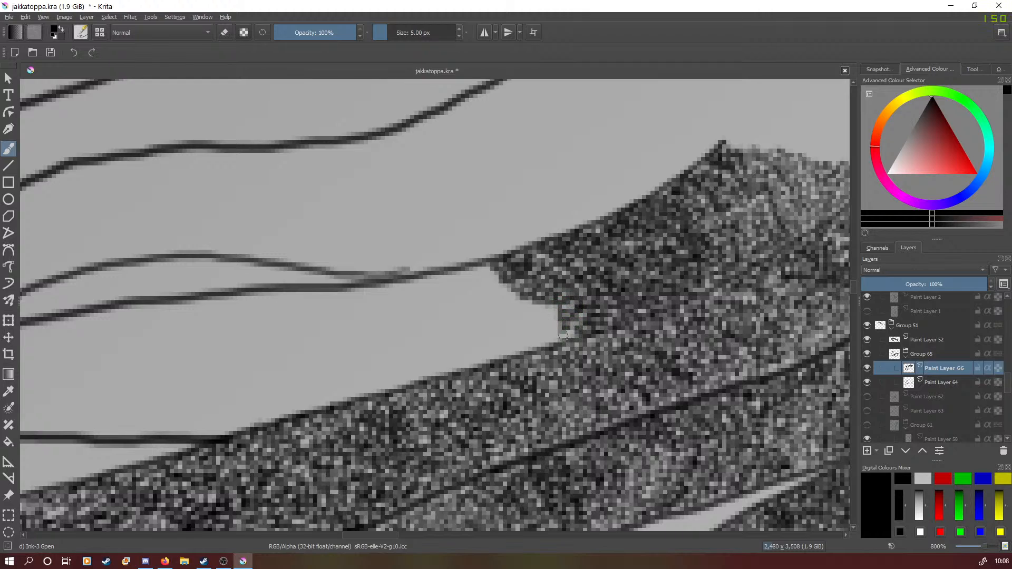
drag(554, 323, 539, 305)
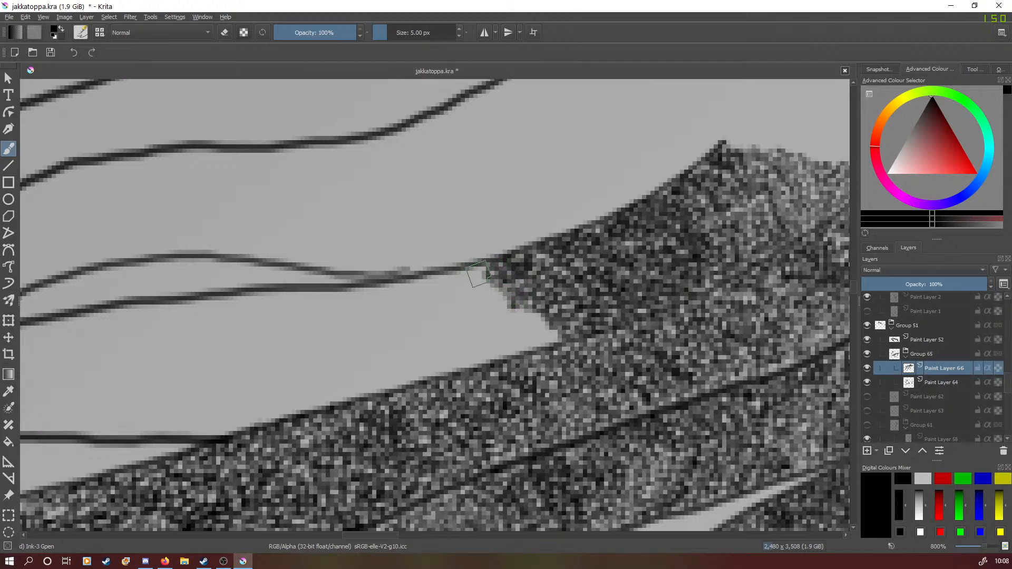
mouse_move(481, 265)
mouse_down()
mouse_move(506, 294)
mouse_move(502, 308)
mouse_move(515, 298)
mouse_move(509, 306)
mouse_move(556, 328)
mouse_move(541, 336)
mouse_move(547, 347)
mouse_move(536, 337)
mouse_move(516, 352)
mouse_move(530, 332)
mouse_move(513, 319)
mouse_move(497, 352)
mouse_up()
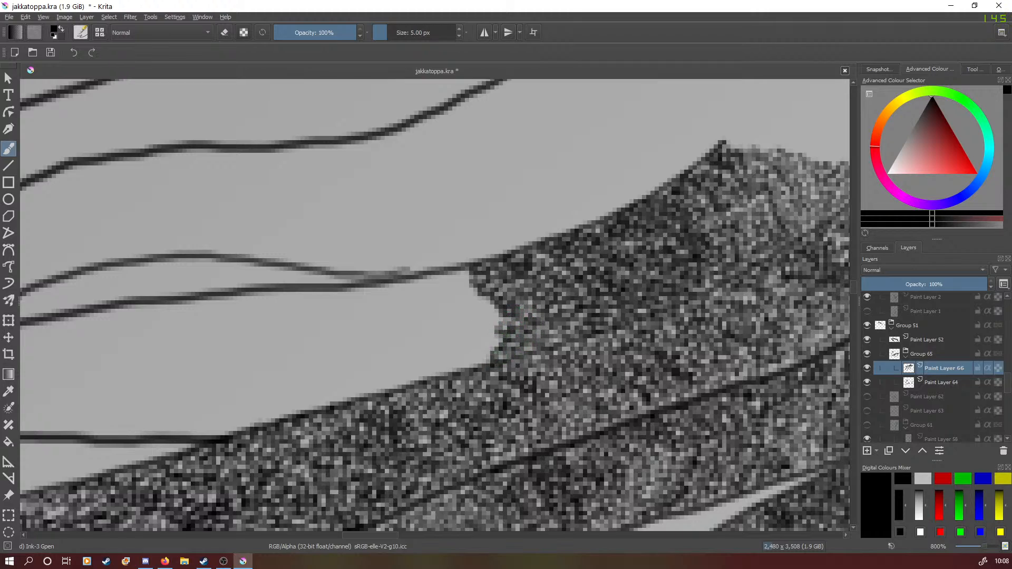
mouse_move(493, 312)
mouse_down()
mouse_move(475, 301)
mouse_move(481, 274)
mouse_move(458, 269)
mouse_move(475, 285)
mouse_move(450, 268)
mouse_move(433, 275)
mouse_move(465, 296)
mouse_move(458, 308)
mouse_move(475, 301)
mouse_move(471, 320)
mouse_move(484, 316)
mouse_move(489, 343)
mouse_move(475, 333)
mouse_move(472, 356)
mouse_move(483, 350)
mouse_move(469, 360)
mouse_move(482, 355)
mouse_move(445, 370)
mouse_move(472, 352)
mouse_move(462, 334)
mouse_move(468, 311)
mouse_move(452, 321)
mouse_move(451, 285)
mouse_move(448, 300)
mouse_move(447, 286)
mouse_move(431, 292)
mouse_move(437, 280)
mouse_move(415, 294)
mouse_move(410, 280)
mouse_move(416, 294)
mouse_move(436, 293)
mouse_move(443, 318)
mouse_move(466, 321)
mouse_move(456, 346)
mouse_move(425, 351)
mouse_move(442, 361)
mouse_move(398, 385)
mouse_move(423, 366)
mouse_move(440, 317)
mouse_move(393, 286)
mouse_move(379, 294)
mouse_move(415, 313)
mouse_move(447, 311)
mouse_move(424, 354)
mouse_move(380, 390)
mouse_move(390, 372)
mouse_move(382, 384)
mouse_move(369, 367)
mouse_up()
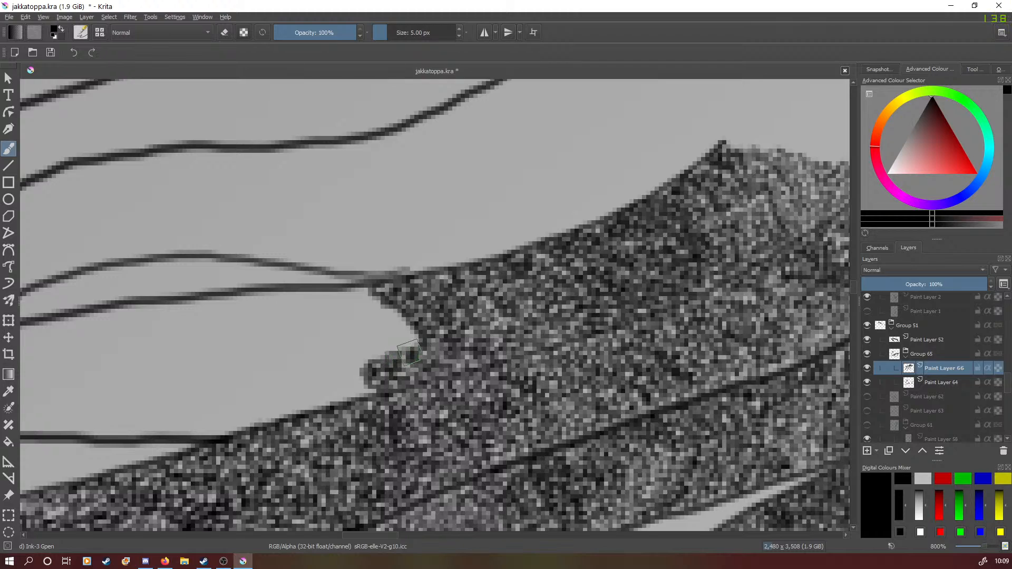
mouse_move(409, 353)
mouse_down()
mouse_move(393, 300)
mouse_move(384, 308)
mouse_move(337, 264)
mouse_move(337, 297)
mouse_move(367, 305)
mouse_move(398, 337)
mouse_move(359, 344)
mouse_move(390, 343)
mouse_move(354, 356)
mouse_move(381, 342)
mouse_move(340, 315)
mouse_up()
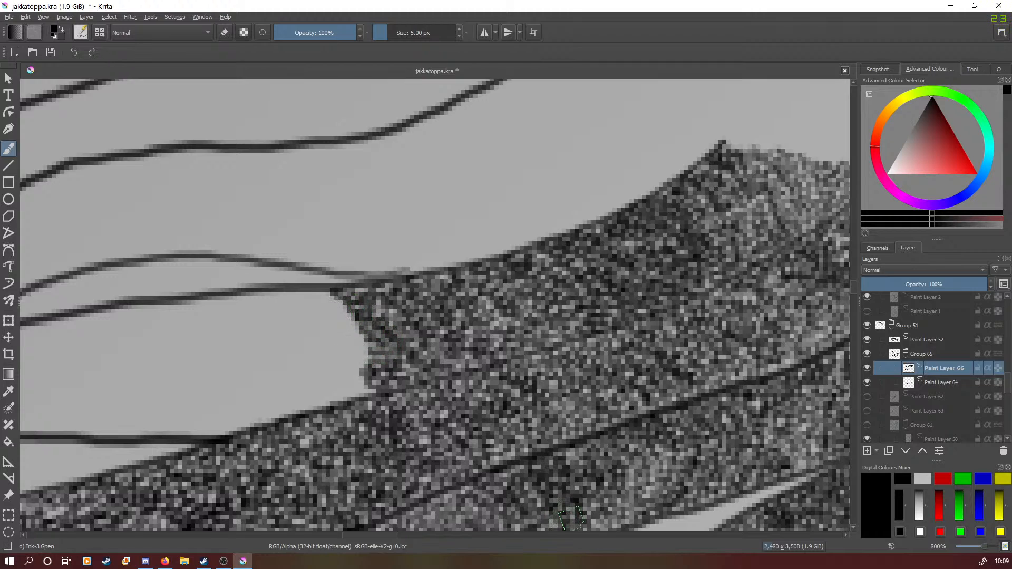
Fill the strip between the top spine's two outlines beyond the point where its lower outline leaves the dark band.
drag(374, 534, 361, 533)
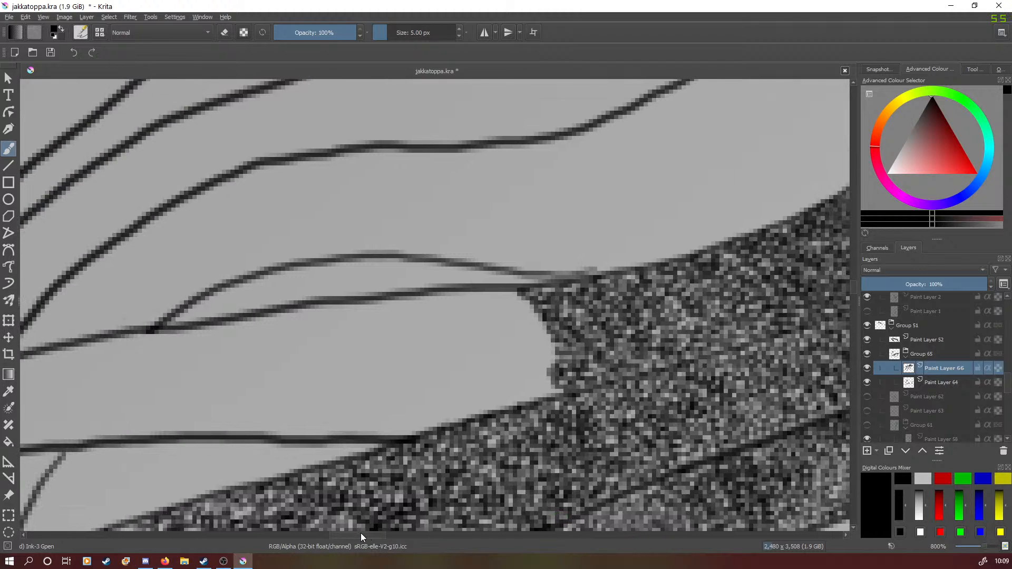
mouse_move(506, 298)
mouse_down()
mouse_move(557, 328)
mouse_move(547, 348)
mouse_move(560, 363)
mouse_move(528, 376)
mouse_move(551, 374)
mouse_move(544, 386)
mouse_move(565, 392)
mouse_move(510, 384)
mouse_move(523, 396)
mouse_move(537, 397)
mouse_move(498, 381)
mouse_move(515, 374)
mouse_move(517, 403)
mouse_move(499, 382)
mouse_move(514, 372)
mouse_move(521, 339)
mouse_move(538, 348)
mouse_move(545, 339)
mouse_move(532, 354)
mouse_move(526, 330)
mouse_move(534, 333)
mouse_move(516, 310)
mouse_move(515, 320)
mouse_move(500, 319)
mouse_move(525, 350)
mouse_move(509, 370)
mouse_move(512, 339)
mouse_move(485, 327)
mouse_move(515, 379)
mouse_move(494, 402)
mouse_move(505, 404)
mouse_move(496, 363)
mouse_move(506, 341)
mouse_move(497, 290)
mouse_move(483, 292)
mouse_move(480, 330)
mouse_move(452, 351)
mouse_move(482, 351)
mouse_move(480, 372)
mouse_move(489, 369)
mouse_move(478, 377)
mouse_move(495, 408)
mouse_move(448, 419)
mouse_move(479, 375)
mouse_move(473, 356)
mouse_move(446, 359)
mouse_move(456, 377)
mouse_move(449, 391)
mouse_move(459, 396)
mouse_move(448, 405)
mouse_move(462, 411)
mouse_move(419, 425)
mouse_up()
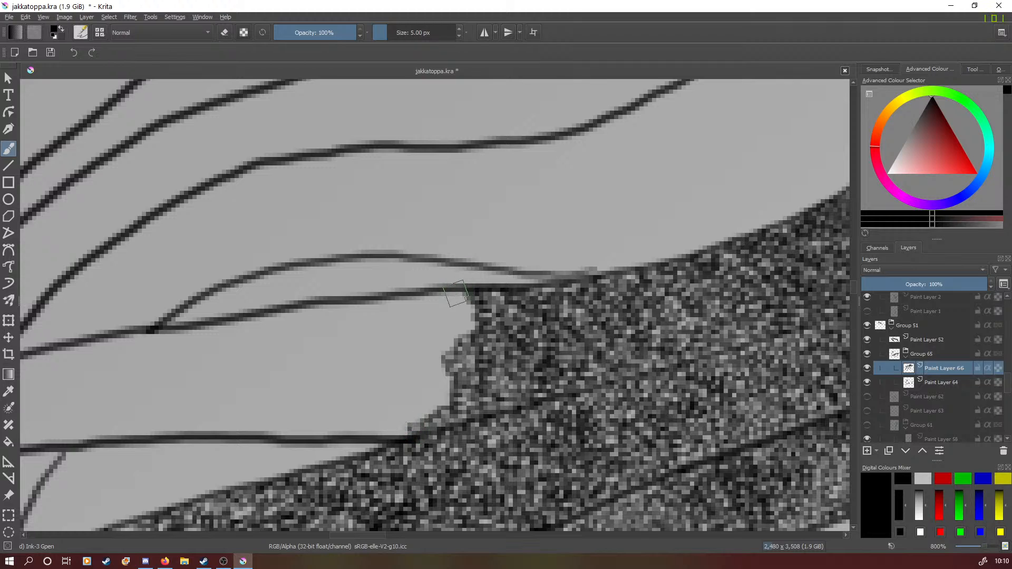
mouse_move(453, 294)
mouse_down()
mouse_move(459, 332)
mouse_move(445, 301)
mouse_move(440, 316)
mouse_move(458, 321)
mouse_move(435, 328)
mouse_move(451, 324)
mouse_move(441, 345)
mouse_move(450, 341)
mouse_move(428, 359)
mouse_move(451, 375)
mouse_move(458, 352)
mouse_move(435, 398)
mouse_move(454, 402)
mouse_move(408, 410)
mouse_move(418, 411)
mouse_move(405, 399)
mouse_move(427, 390)
mouse_move(405, 349)
mouse_move(423, 361)
mouse_move(401, 372)
mouse_move(442, 334)
mouse_move(433, 343)
mouse_move(429, 320)
mouse_move(445, 315)
mouse_move(423, 314)
mouse_move(420, 301)
mouse_move(403, 308)
mouse_move(413, 335)
mouse_up()
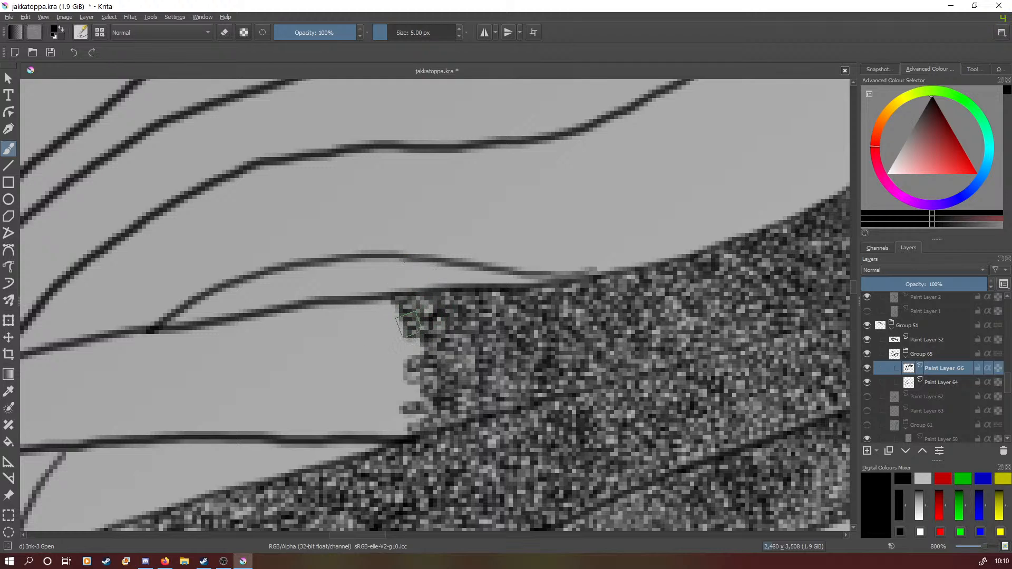
drag(380, 304, 403, 333)
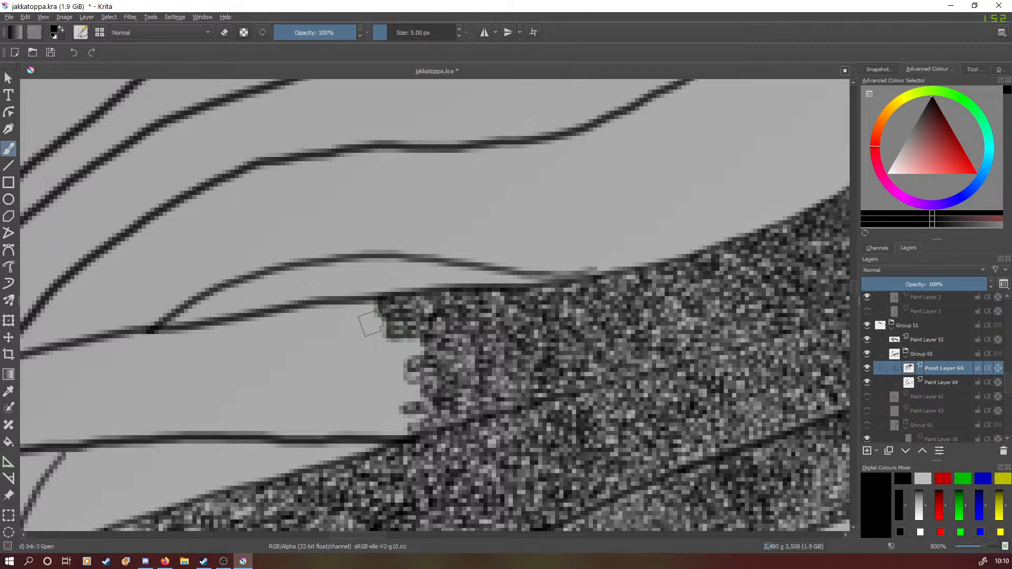
mouse_move(364, 301)
mouse_down()
mouse_move(388, 321)
mouse_move(352, 304)
mouse_move(369, 331)
mouse_move(410, 338)
mouse_move(391, 366)
mouse_move(407, 391)
mouse_move(392, 423)
mouse_move(378, 430)
mouse_move(364, 422)
mouse_move(380, 411)
mouse_move(356, 409)
mouse_move(366, 435)
mouse_move(348, 425)
mouse_move(346, 437)
mouse_move(352, 402)
mouse_up()
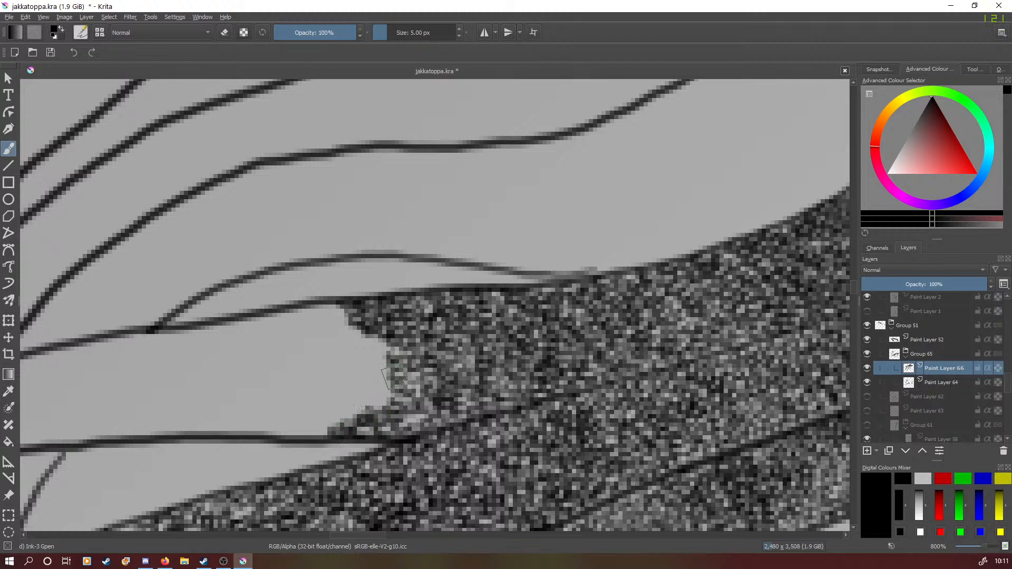
mouse_move(325, 303)
mouse_down()
mouse_move(336, 329)
mouse_move(361, 333)
mouse_move(357, 341)
mouse_move(375, 335)
mouse_move(309, 306)
mouse_move(271, 317)
mouse_move(304, 313)
mouse_move(322, 318)
mouse_move(308, 321)
mouse_move(316, 329)
mouse_move(381, 342)
mouse_move(377, 353)
mouse_move(389, 353)
mouse_move(373, 360)
mouse_move(376, 389)
mouse_move(369, 369)
mouse_move(377, 398)
mouse_move(365, 391)
mouse_move(374, 396)
mouse_move(348, 402)
mouse_move(364, 399)
mouse_move(322, 428)
mouse_move(305, 428)
mouse_move(322, 435)
mouse_move(276, 433)
mouse_move(369, 382)
mouse_move(368, 359)
mouse_move(335, 351)
mouse_up()
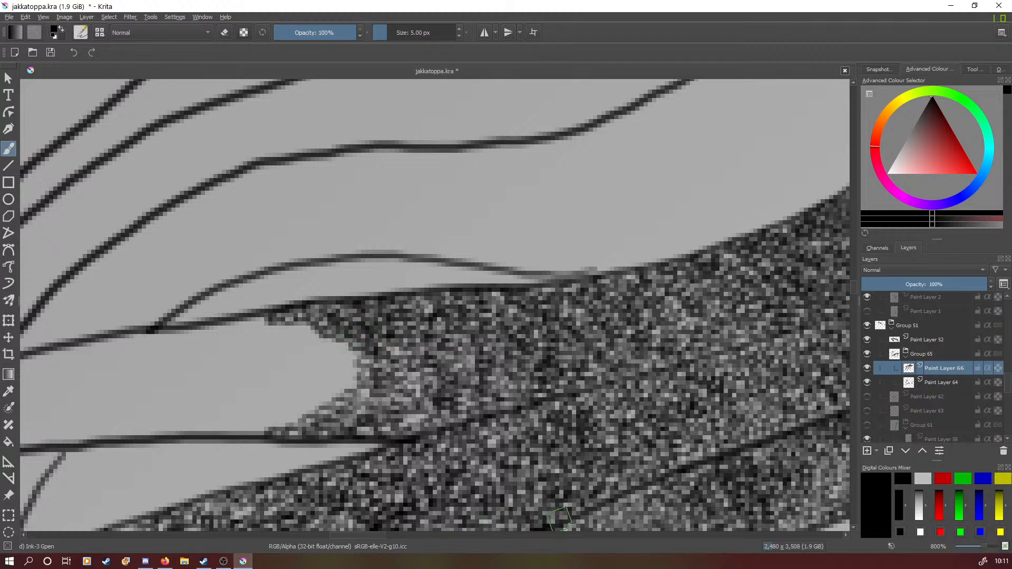
Continue the speckled fill toward the spine's tip, past the far end of the thin arc on the upper outline.
drag(371, 536, 356, 537)
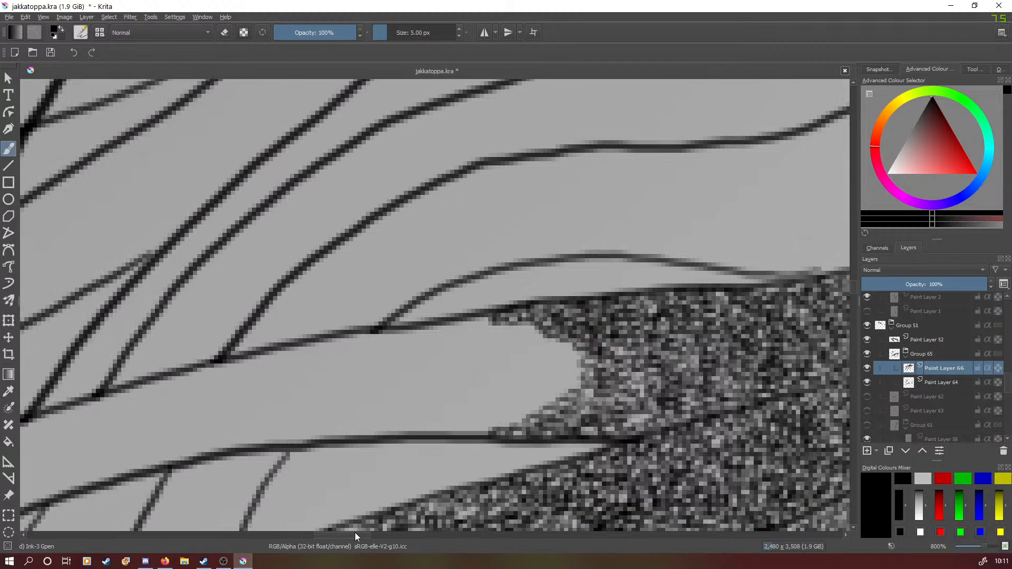
mouse_move(509, 331)
mouse_down()
mouse_move(550, 335)
mouse_move(558, 353)
mouse_move(575, 342)
mouse_move(560, 362)
mouse_move(577, 372)
mouse_move(569, 389)
mouse_move(559, 380)
mouse_move(526, 404)
mouse_move(533, 412)
mouse_move(479, 421)
mouse_up()
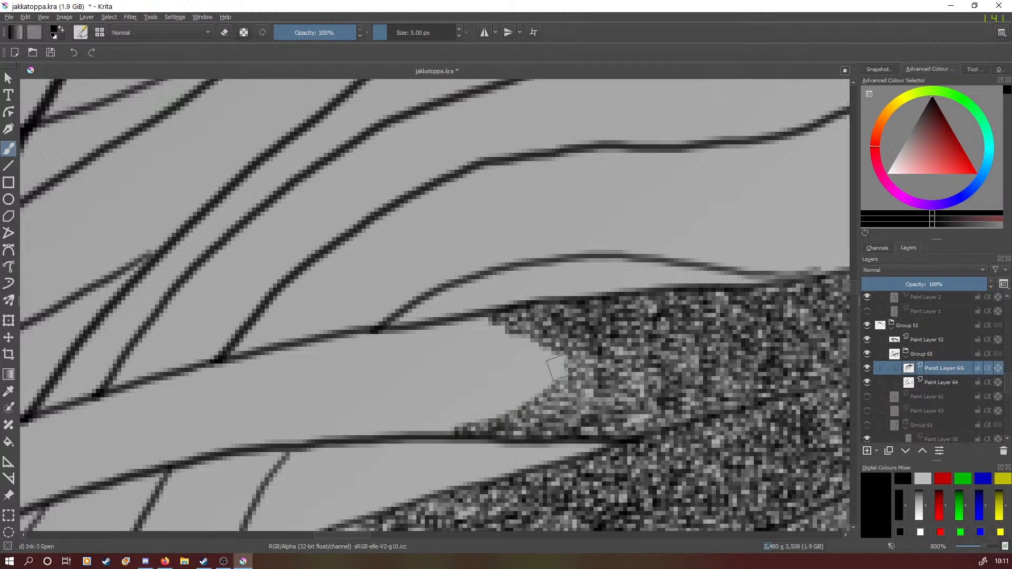
mouse_move(558, 368)
mouse_down()
mouse_move(527, 339)
mouse_move(529, 349)
mouse_move(508, 350)
mouse_move(522, 358)
mouse_move(519, 331)
mouse_move(498, 332)
mouse_move(513, 342)
mouse_move(501, 324)
mouse_move(457, 324)
mouse_move(500, 339)
mouse_move(494, 348)
mouse_move(526, 373)
mouse_move(526, 386)
mouse_move(542, 387)
mouse_move(512, 392)
mouse_move(525, 392)
mouse_move(507, 395)
mouse_move(514, 411)
mouse_move(470, 423)
mouse_move(477, 406)
mouse_move(488, 414)
mouse_move(520, 382)
mouse_move(481, 344)
mouse_move(430, 332)
mouse_move(424, 339)
mouse_move(448, 346)
mouse_move(510, 349)
mouse_move(481, 368)
mouse_move(504, 386)
mouse_move(463, 417)
mouse_move(403, 425)
mouse_up()
drag(427, 422, 451, 417)
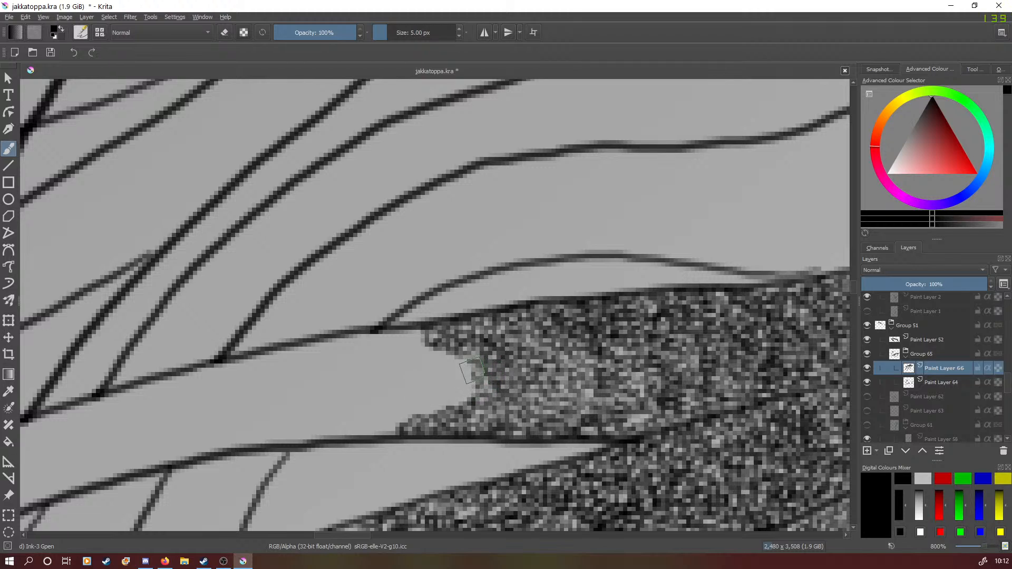
mouse_move(468, 364)
mouse_down()
mouse_move(439, 344)
mouse_move(425, 347)
mouse_move(420, 330)
mouse_move(398, 333)
mouse_move(412, 355)
mouse_move(473, 380)
mouse_move(454, 408)
mouse_move(416, 415)
mouse_move(422, 368)
mouse_move(394, 411)
mouse_move(406, 428)
mouse_move(380, 431)
mouse_up()
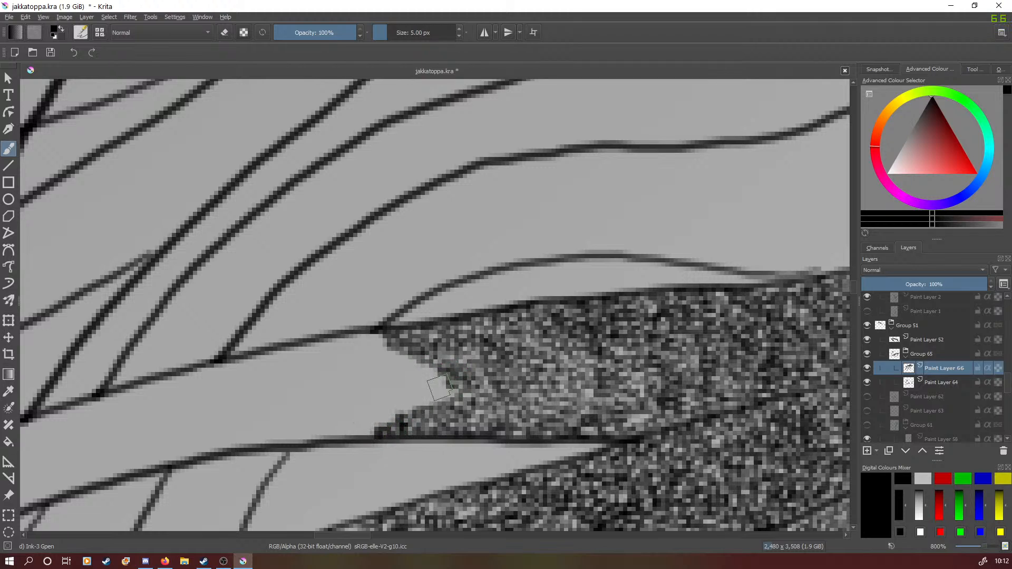
mouse_move(439, 390)
mouse_down()
mouse_move(403, 363)
mouse_move(420, 387)
mouse_move(414, 403)
mouse_move(393, 385)
mouse_move(396, 360)
mouse_move(377, 348)
mouse_move(379, 330)
mouse_move(375, 345)
mouse_move(363, 335)
mouse_move(371, 358)
mouse_move(403, 377)
mouse_move(397, 398)
mouse_move(409, 399)
mouse_move(377, 429)
mouse_move(392, 394)
mouse_move(353, 350)
mouse_up()
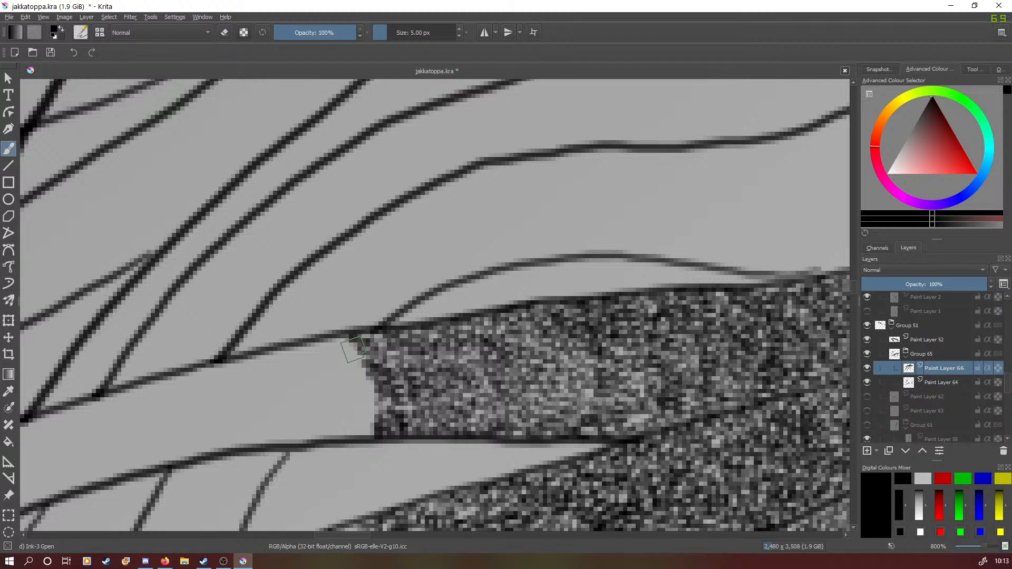
mouse_move(352, 349)
mouse_down()
mouse_move(332, 342)
mouse_move(352, 329)
mouse_move(325, 340)
mouse_move(350, 341)
mouse_move(349, 354)
mouse_move(367, 365)
mouse_move(361, 391)
mouse_move(376, 391)
mouse_move(364, 437)
mouse_move(345, 431)
mouse_move(356, 431)
mouse_move(348, 435)
mouse_move(358, 419)
mouse_move(344, 354)
mouse_move(332, 359)
mouse_move(324, 340)
mouse_move(300, 346)
mouse_move(344, 376)
mouse_up()
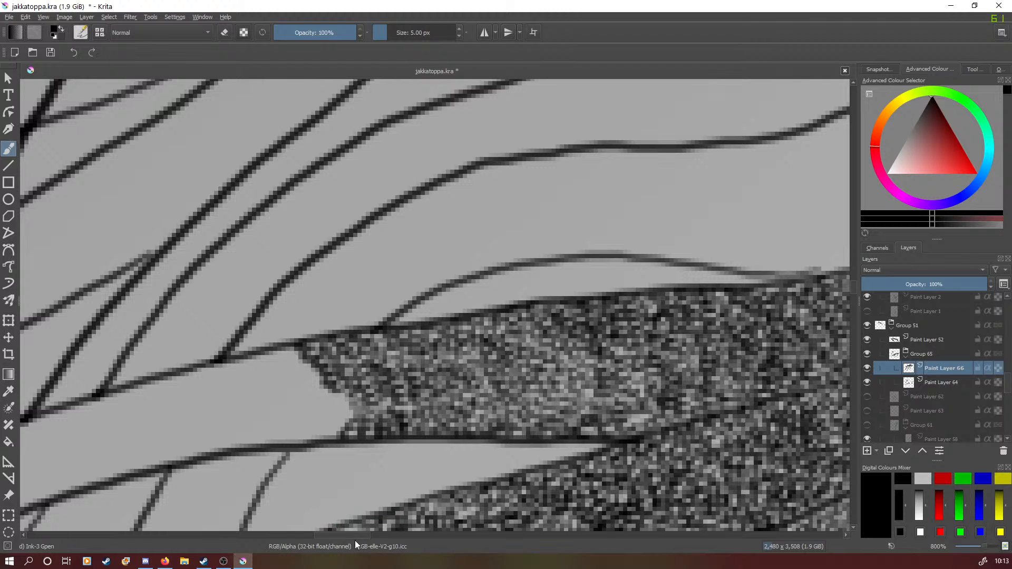
Carry the speckled texture past the next branch line joining the upper outline, filling down to the spine's lower outline.
drag(356, 536, 339, 533)
mouse_move(554, 394)
mouse_down()
mouse_move(567, 390)
mouse_move(527, 437)
mouse_move(556, 403)
mouse_move(499, 351)
mouse_move(495, 369)
mouse_move(520, 377)
mouse_move(541, 419)
mouse_move(527, 436)
mouse_move(483, 442)
mouse_move(493, 428)
mouse_move(517, 431)
mouse_move(521, 420)
mouse_move(509, 377)
mouse_move(458, 353)
mouse_move(490, 387)
mouse_move(503, 380)
mouse_move(508, 399)
mouse_move(488, 424)
mouse_move(469, 435)
mouse_move(464, 424)
mouse_up()
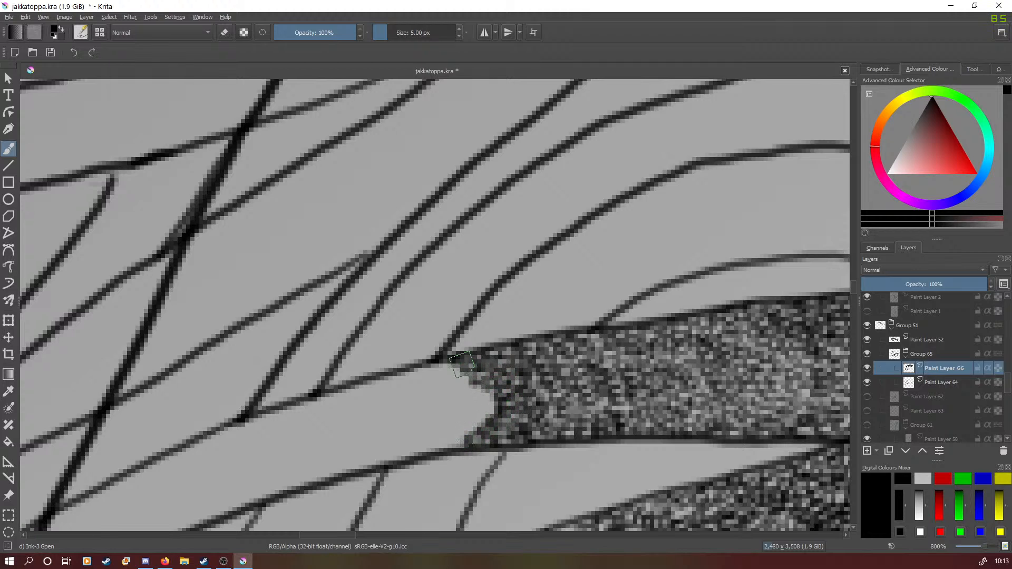
mouse_move(446, 369)
mouse_down()
mouse_move(486, 390)
mouse_move(489, 417)
mouse_move(463, 441)
mouse_move(430, 440)
mouse_move(475, 400)
mouse_move(443, 386)
mouse_move(430, 398)
mouse_move(432, 369)
mouse_move(432, 401)
mouse_move(448, 410)
mouse_move(422, 431)
mouse_move(393, 425)
mouse_up()
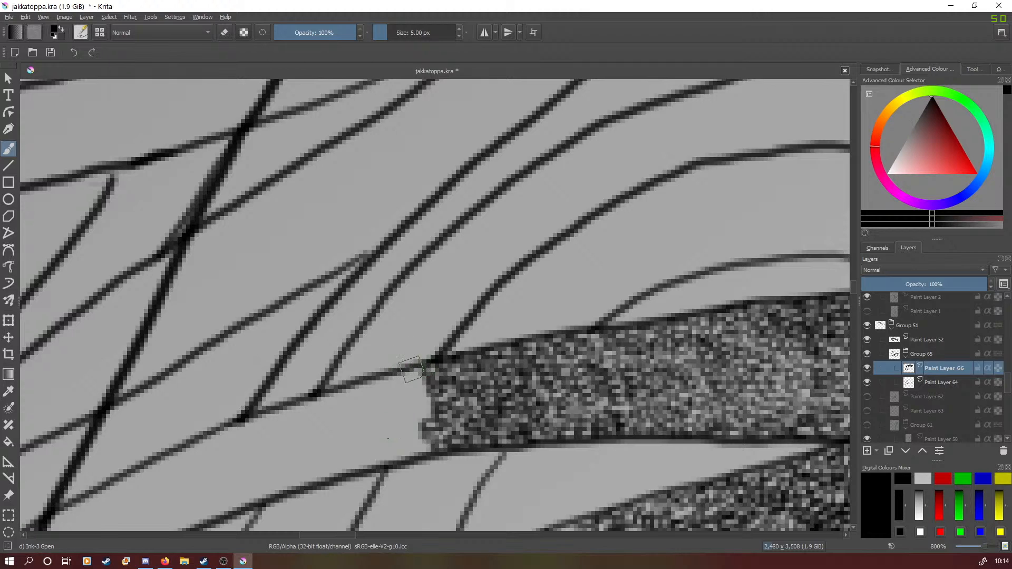
mouse_move(403, 364)
mouse_down()
mouse_move(425, 379)
mouse_move(417, 390)
mouse_move(427, 402)
mouse_move(413, 412)
mouse_move(427, 419)
mouse_move(410, 451)
mouse_move(402, 370)
mouse_move(376, 373)
mouse_move(393, 396)
mouse_move(385, 411)
mouse_move(400, 415)
mouse_move(403, 431)
mouse_move(375, 408)
mouse_up()
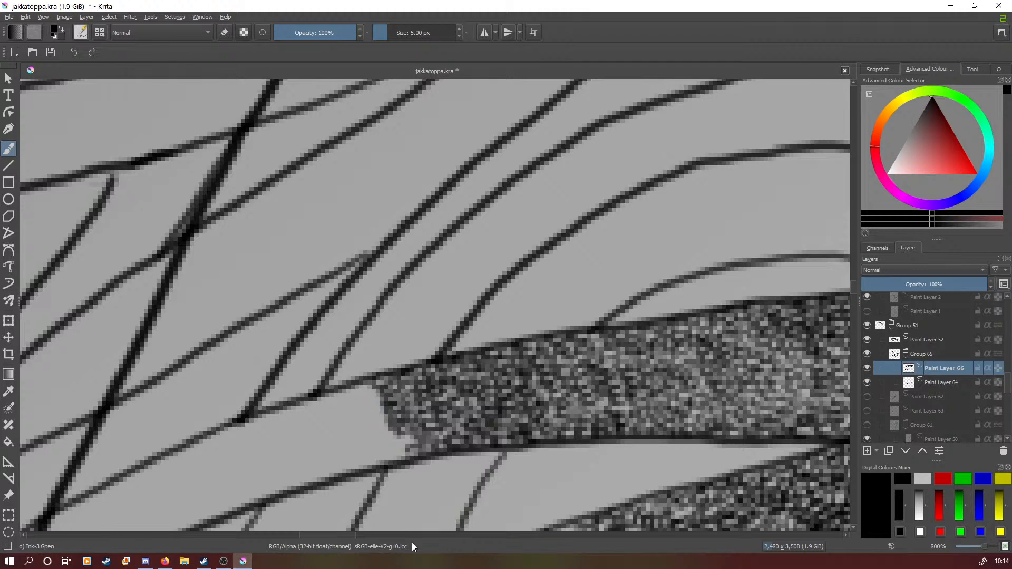
Fill the narrowing spine past the following branch line, stopping just short of the next junction on the upper outline.
drag(343, 537, 337, 537)
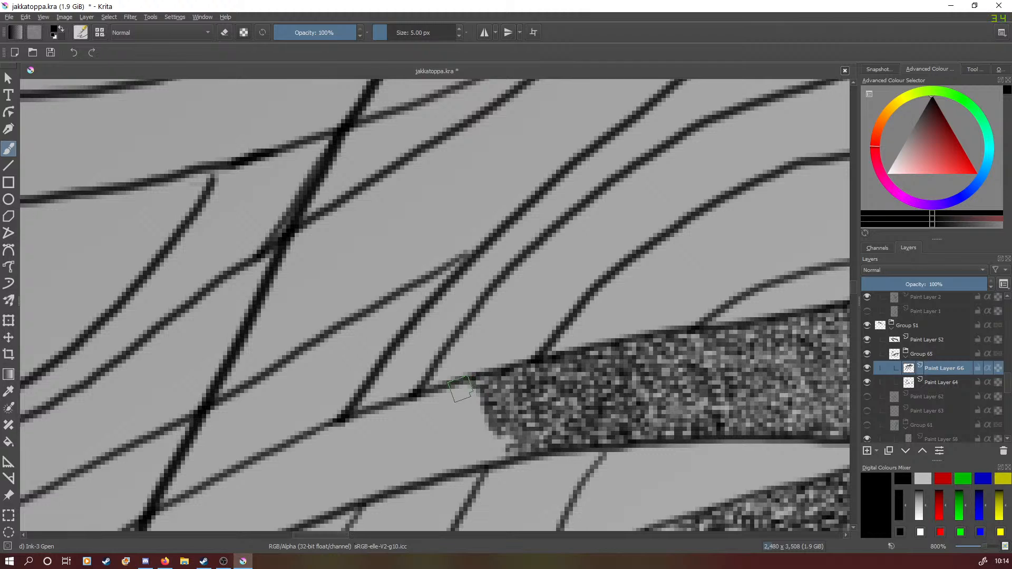
mouse_move(461, 389)
mouse_down()
mouse_move(488, 405)
mouse_move(476, 420)
mouse_move(502, 444)
mouse_up()
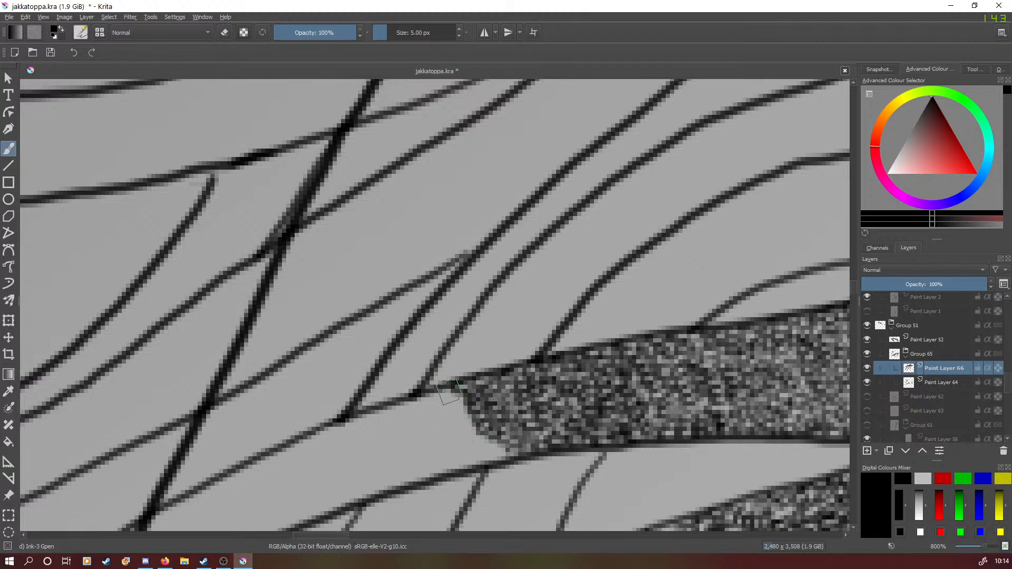
mouse_move(449, 392)
mouse_down()
mouse_move(474, 442)
mouse_move(510, 442)
mouse_move(488, 456)
mouse_up()
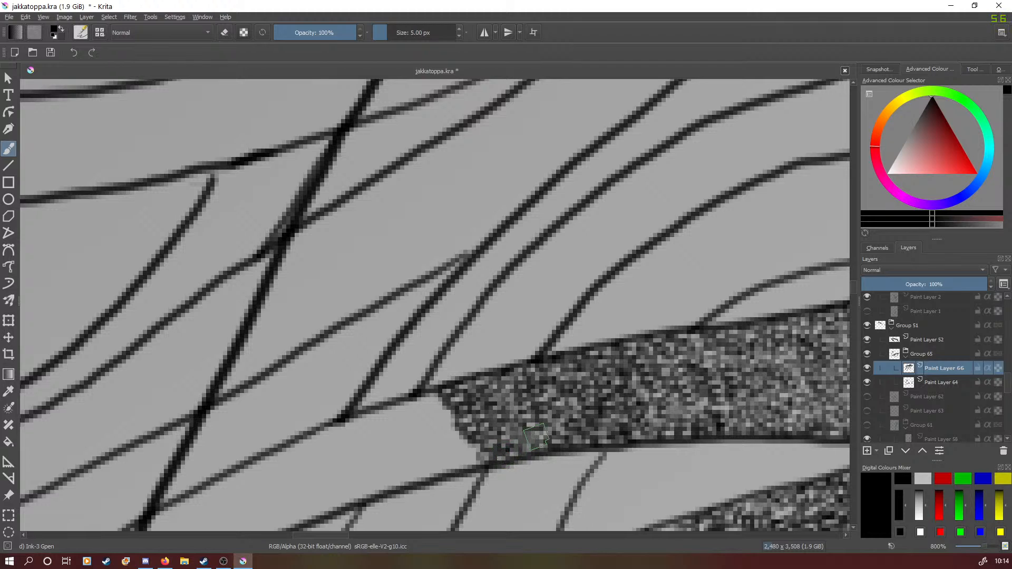
mouse_move(431, 402)
mouse_down()
mouse_move(450, 431)
mouse_move(473, 443)
mouse_move(473, 458)
mouse_move(441, 459)
mouse_move(464, 464)
mouse_move(426, 444)
mouse_move(410, 399)
mouse_move(424, 432)
mouse_up()
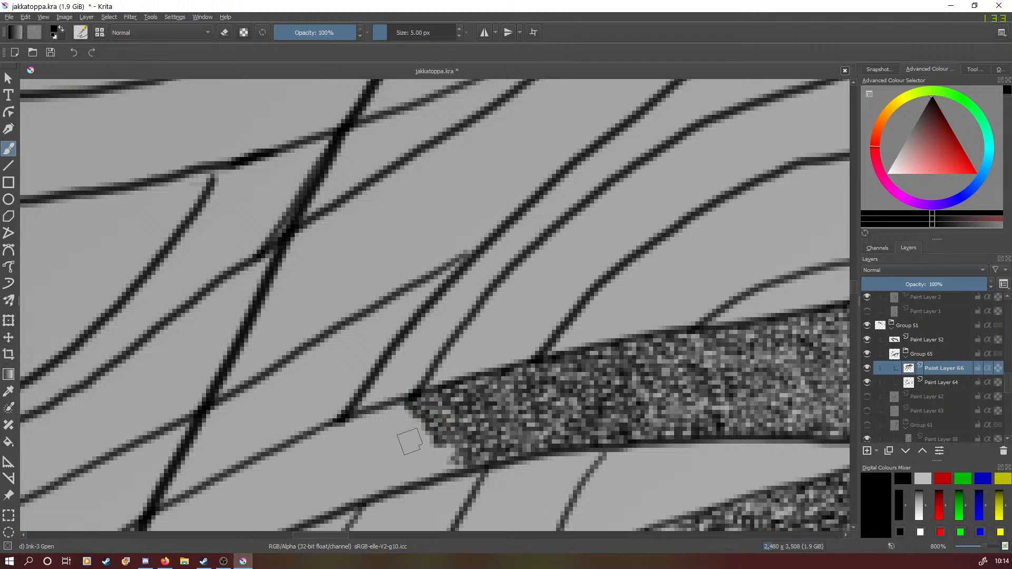
mouse_move(410, 442)
mouse_down()
mouse_move(449, 459)
mouse_move(443, 446)
mouse_move(451, 450)
mouse_move(401, 448)
mouse_move(399, 403)
mouse_move(407, 426)
mouse_move(427, 428)
mouse_move(433, 455)
mouse_move(444, 459)
mouse_move(374, 423)
mouse_move(374, 407)
mouse_move(392, 416)
mouse_move(395, 432)
mouse_move(417, 431)
mouse_move(404, 440)
mouse_move(459, 465)
mouse_up()
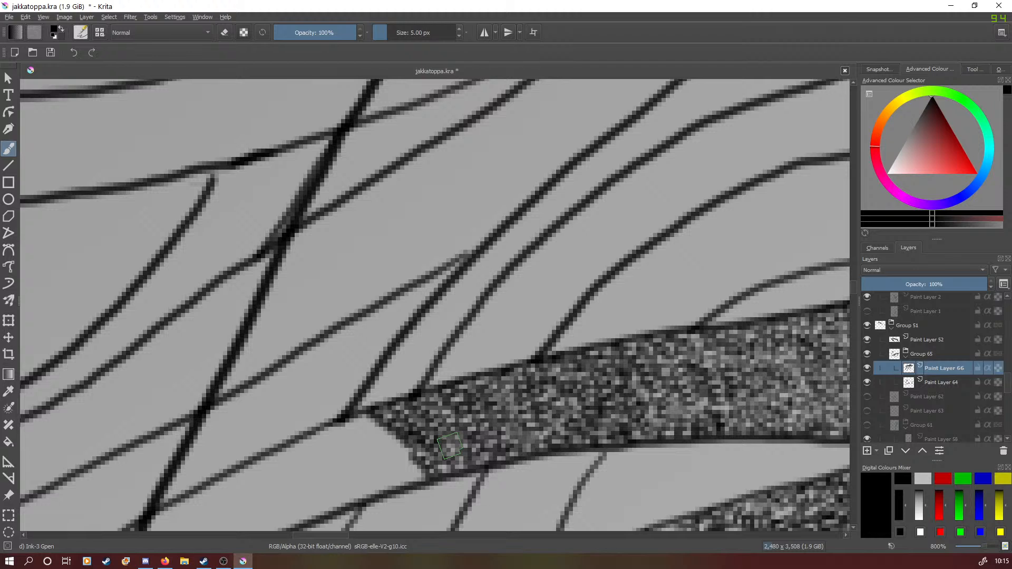
drag(983, 549, 972, 542)
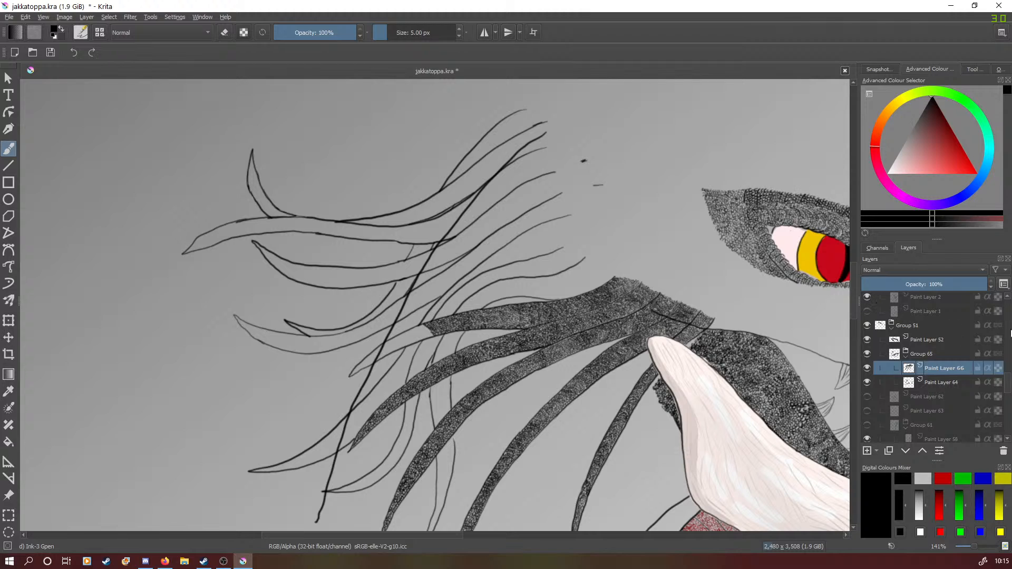
drag(1010, 380, 1011, 308)
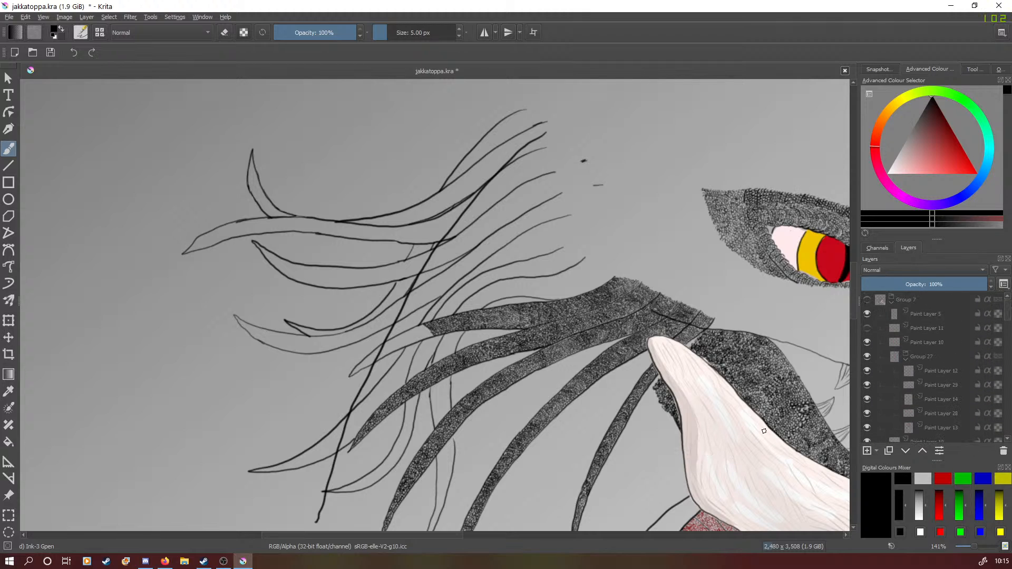
drag(1008, 315, 1003, 361)
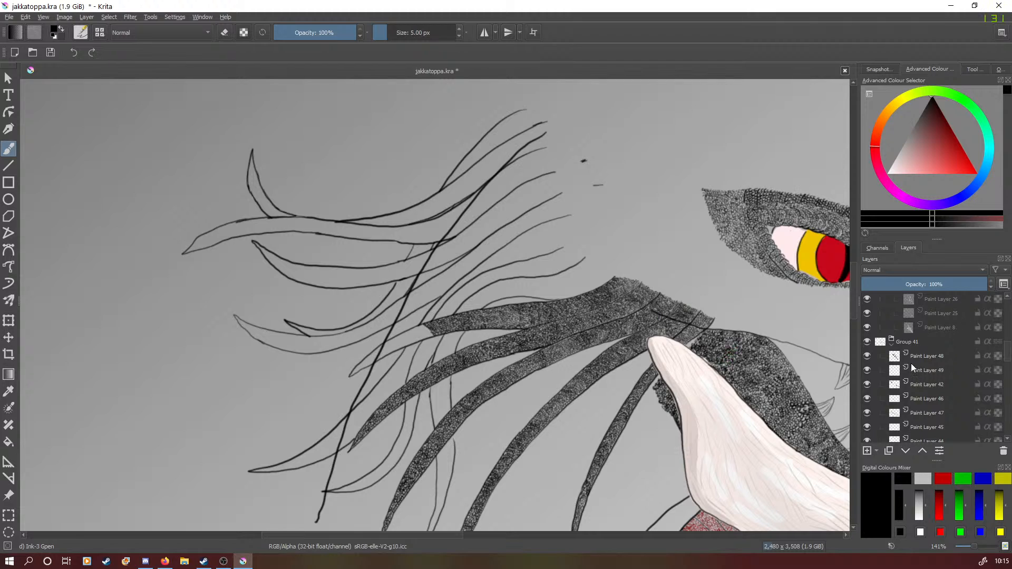
drag(1009, 361, 1010, 367)
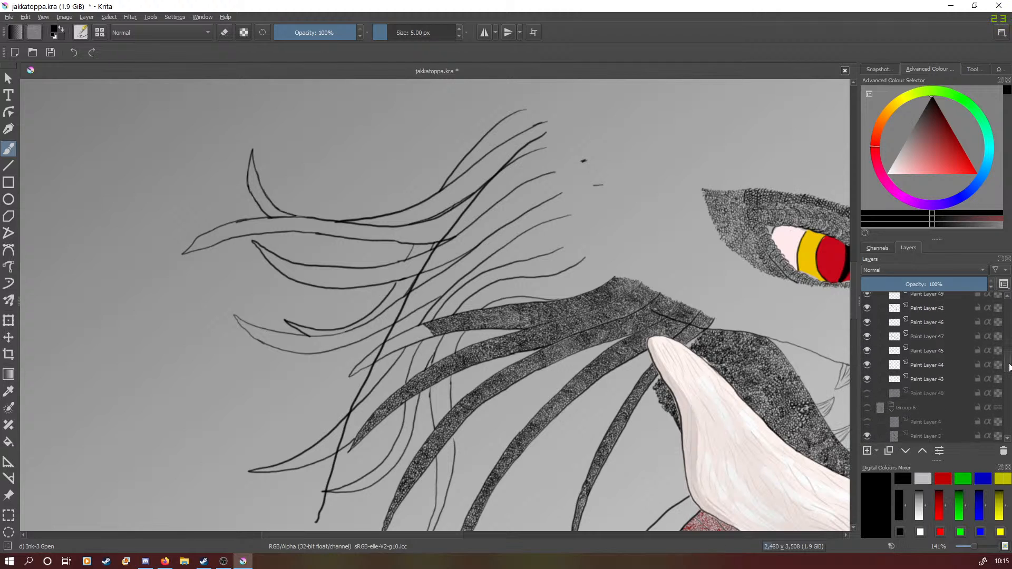
scroll(915, 354, down, 2)
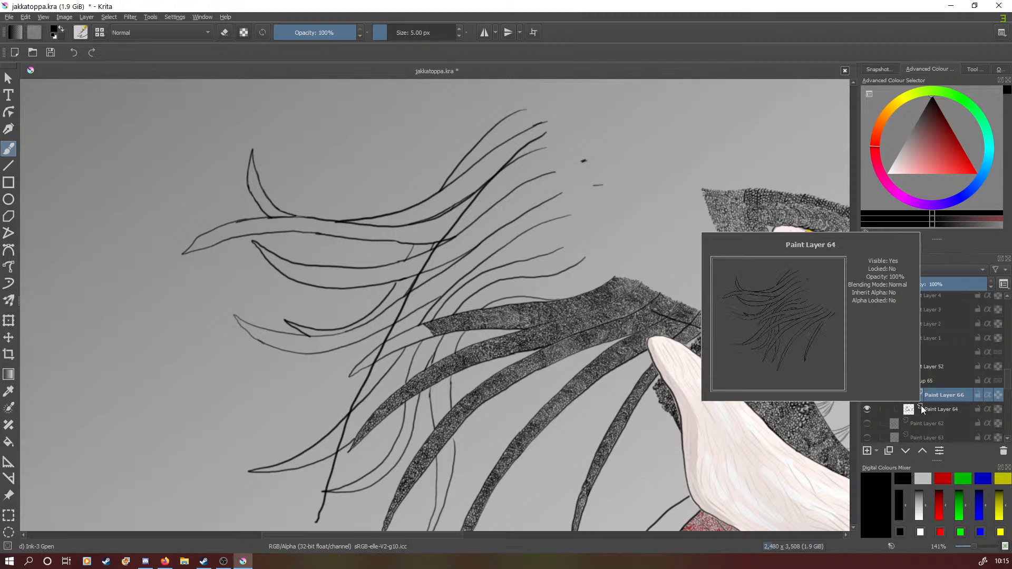
Fill the remaining end of the top textured spine with black speckles, past the thick diagonal line to its pointed tip.
drag(975, 548, 984, 553)
drag(852, 282, 854, 291)
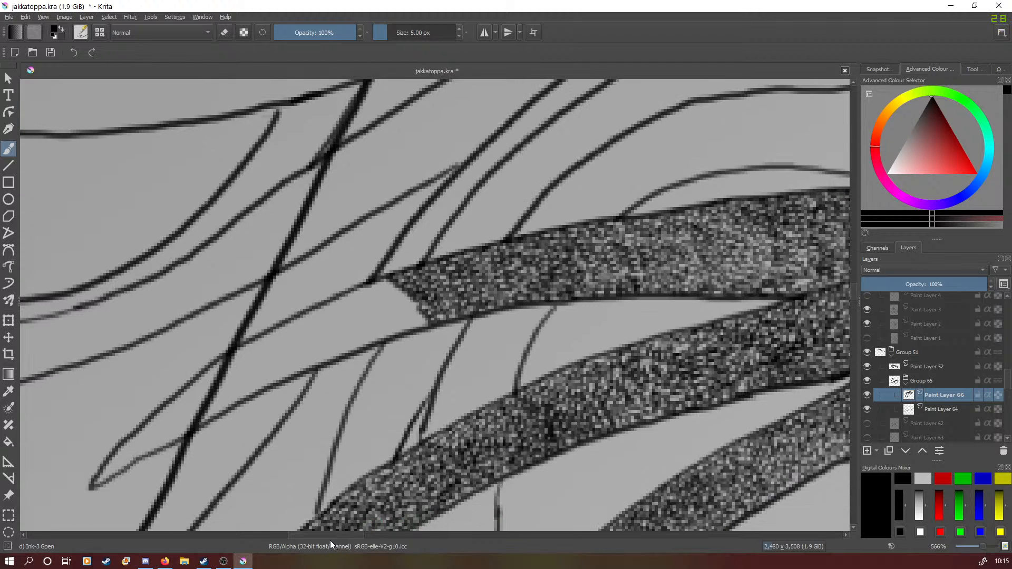
scroll(337, 536, left, 3)
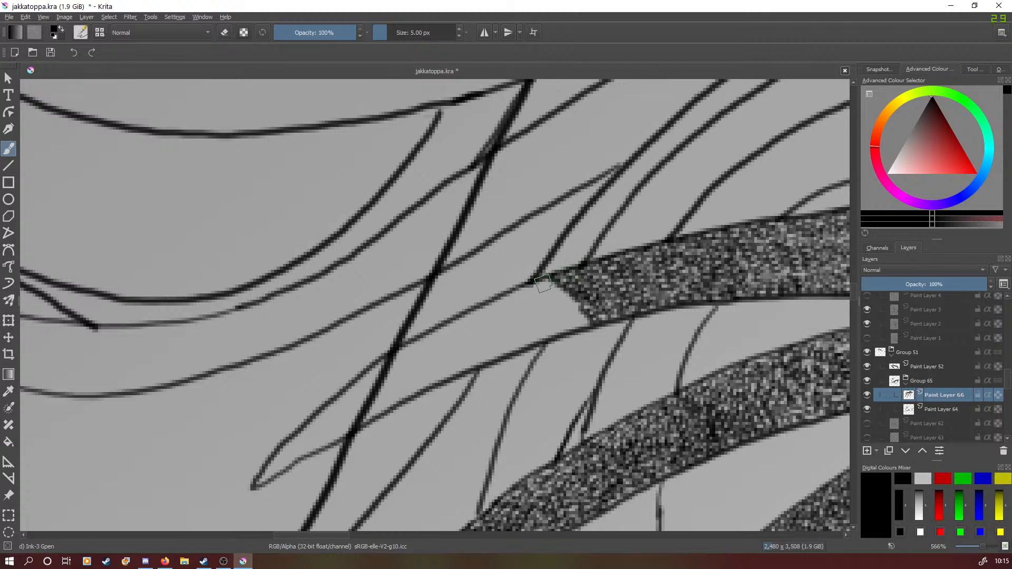
mouse_move(544, 285)
mouse_down()
mouse_move(580, 304)
mouse_move(585, 328)
mouse_move(555, 333)
mouse_move(576, 318)
mouse_move(565, 296)
mouse_move(556, 302)
mouse_move(551, 288)
mouse_move(530, 284)
mouse_move(534, 297)
mouse_move(567, 308)
mouse_move(551, 329)
mouse_move(508, 350)
mouse_move(547, 327)
mouse_move(551, 310)
mouse_move(529, 305)
mouse_move(519, 289)
mouse_move(503, 293)
mouse_move(546, 319)
mouse_move(500, 351)
mouse_move(525, 312)
mouse_move(481, 310)
mouse_move(509, 322)
mouse_move(499, 342)
mouse_move(467, 314)
mouse_move(498, 344)
mouse_move(452, 375)
mouse_move(488, 345)
mouse_move(451, 319)
mouse_move(439, 328)
mouse_move(472, 343)
mouse_move(457, 354)
mouse_move(460, 343)
mouse_move(434, 339)
mouse_move(459, 362)
mouse_move(439, 379)
mouse_move(424, 388)
mouse_move(440, 364)
mouse_move(409, 344)
mouse_move(401, 356)
mouse_move(427, 351)
mouse_move(406, 394)
mouse_move(411, 361)
mouse_move(374, 364)
mouse_move(404, 376)
mouse_move(364, 378)
mouse_move(392, 389)
mouse_move(373, 415)
mouse_move(384, 398)
mouse_move(349, 384)
mouse_move(352, 397)
mouse_move(340, 403)
mouse_move(365, 402)
mouse_move(327, 406)
mouse_move(348, 425)
mouse_move(322, 429)
mouse_move(340, 425)
mouse_move(293, 462)
mouse_move(315, 433)
mouse_move(290, 446)
mouse_move(267, 475)
mouse_up()
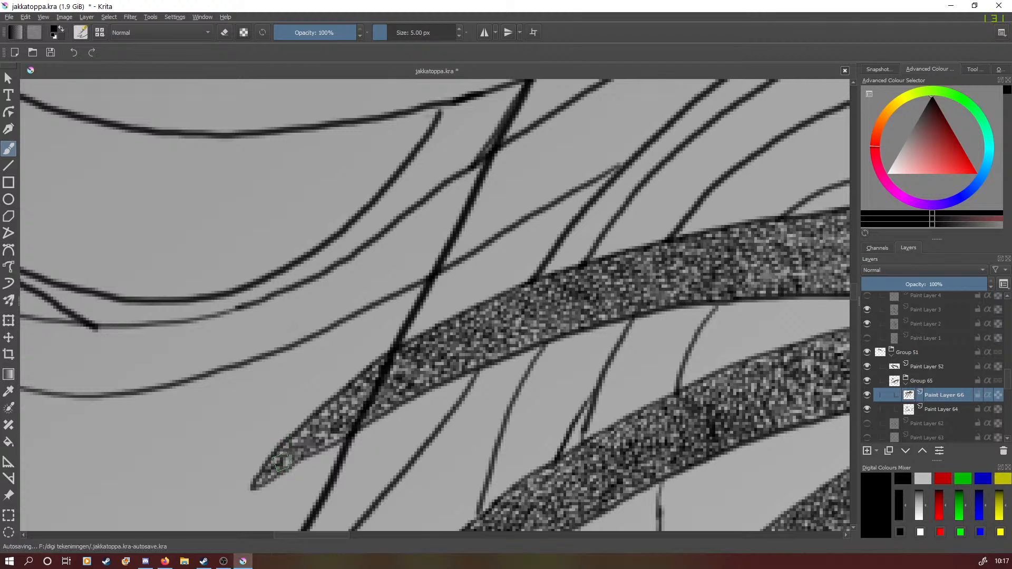
Paint a speckled edge from the free end of the next spine line above down to the dark band's peak.
scroll(972, 547, down, 7)
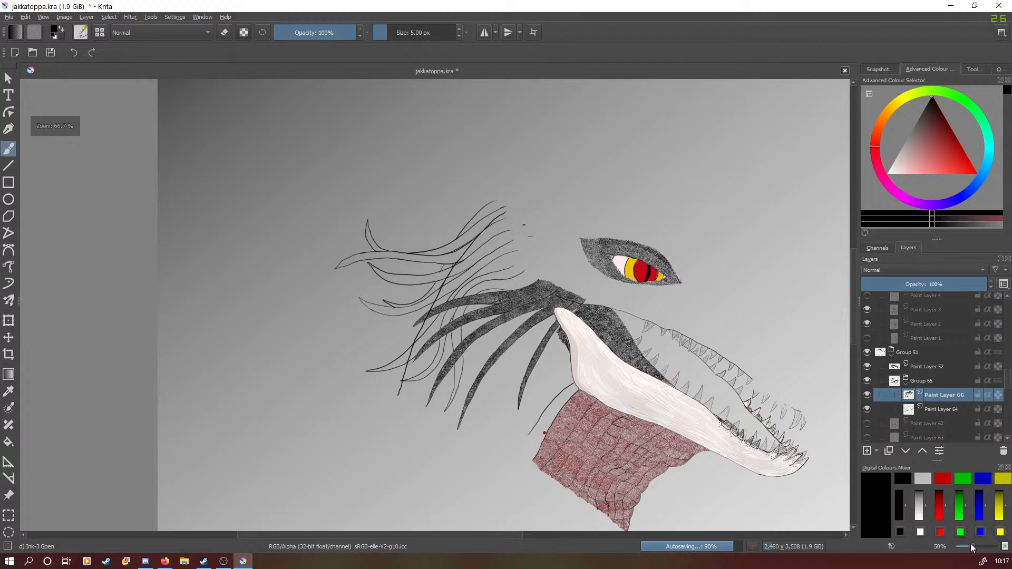
drag(972, 545, 982, 547)
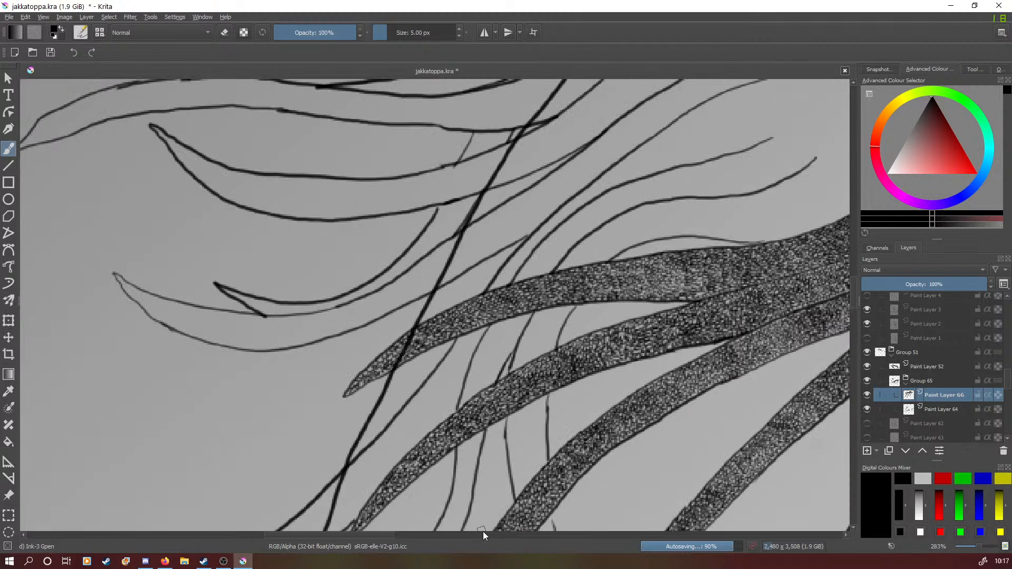
drag(372, 534, 419, 549)
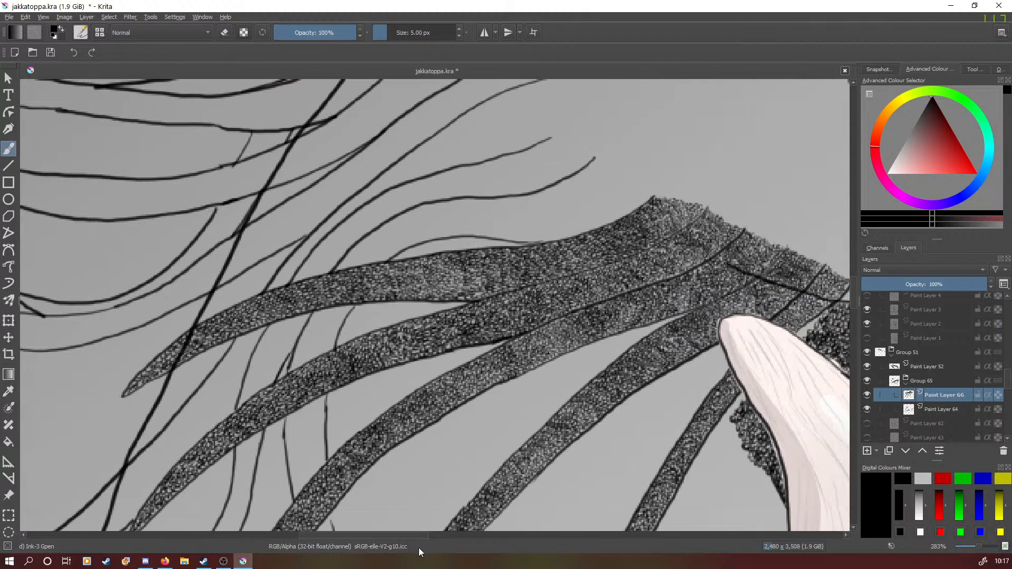
scroll(854, 298, up, 3)
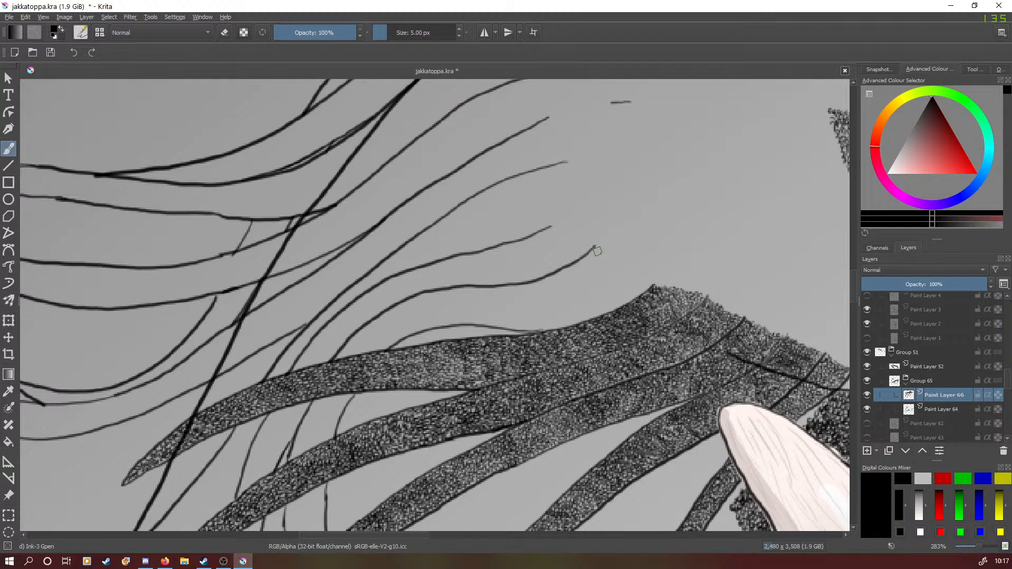
scroll(982, 548, up, 2)
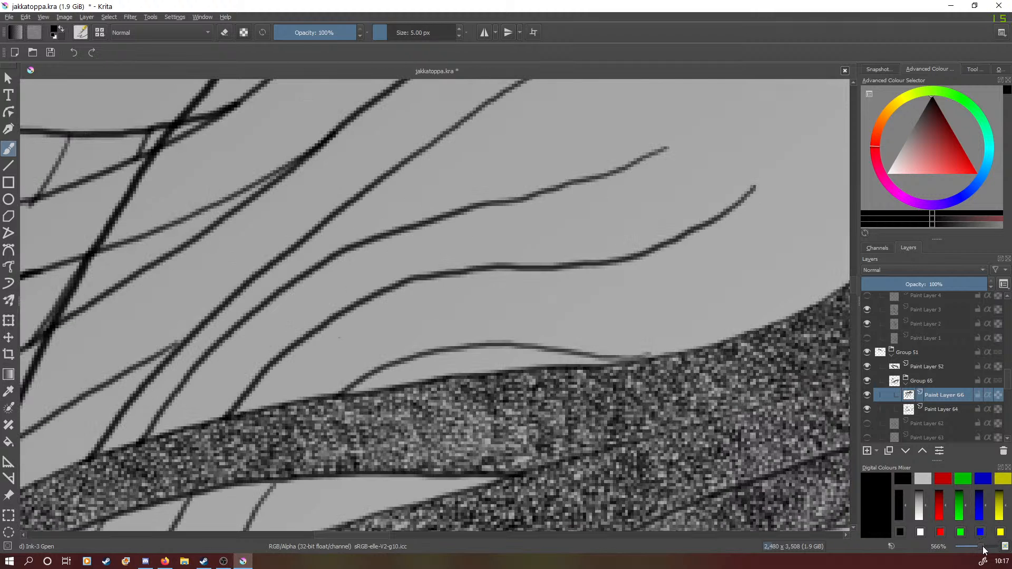
drag(348, 536, 386, 539)
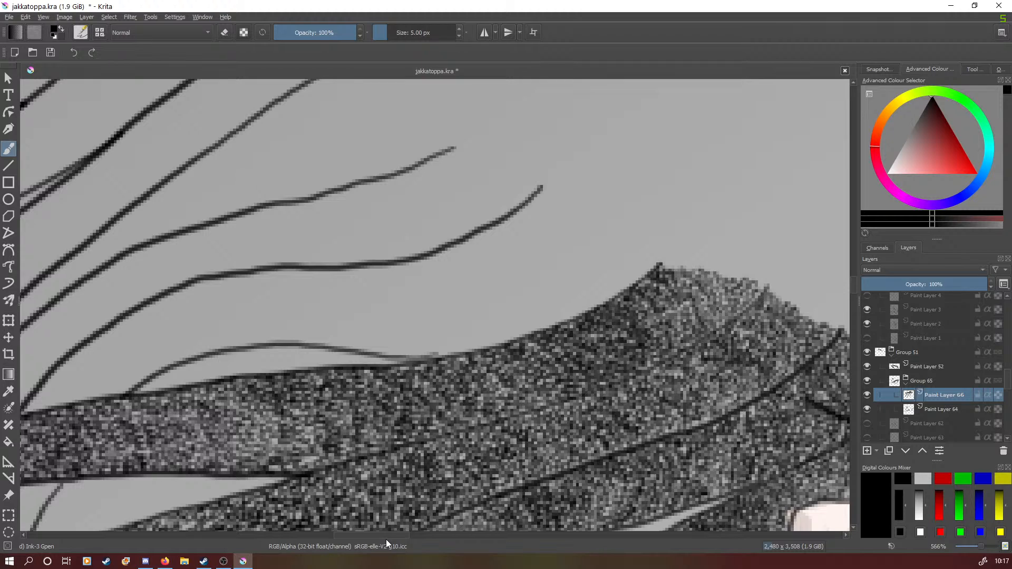
mouse_move(536, 196)
mouse_down()
mouse_move(510, 212)
mouse_move(534, 212)
mouse_move(545, 196)
mouse_move(536, 217)
mouse_move(544, 226)
mouse_move(551, 206)
mouse_move(556, 216)
mouse_move(541, 216)
mouse_move(540, 231)
mouse_move(560, 220)
mouse_move(559, 236)
mouse_move(563, 227)
mouse_move(569, 235)
mouse_move(531, 226)
mouse_move(564, 247)
mouse_move(594, 241)
mouse_move(582, 250)
mouse_move(601, 244)
mouse_move(606, 253)
mouse_move(596, 253)
mouse_move(611, 258)
mouse_move(607, 242)
mouse_move(622, 246)
mouse_move(617, 262)
mouse_move(639, 277)
mouse_up()
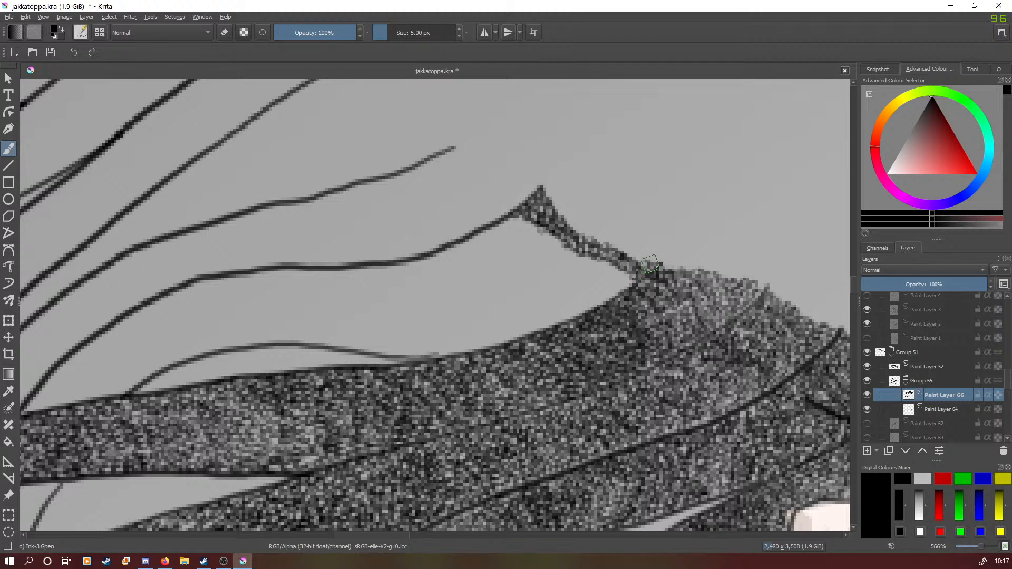
drag(650, 264, 635, 260)
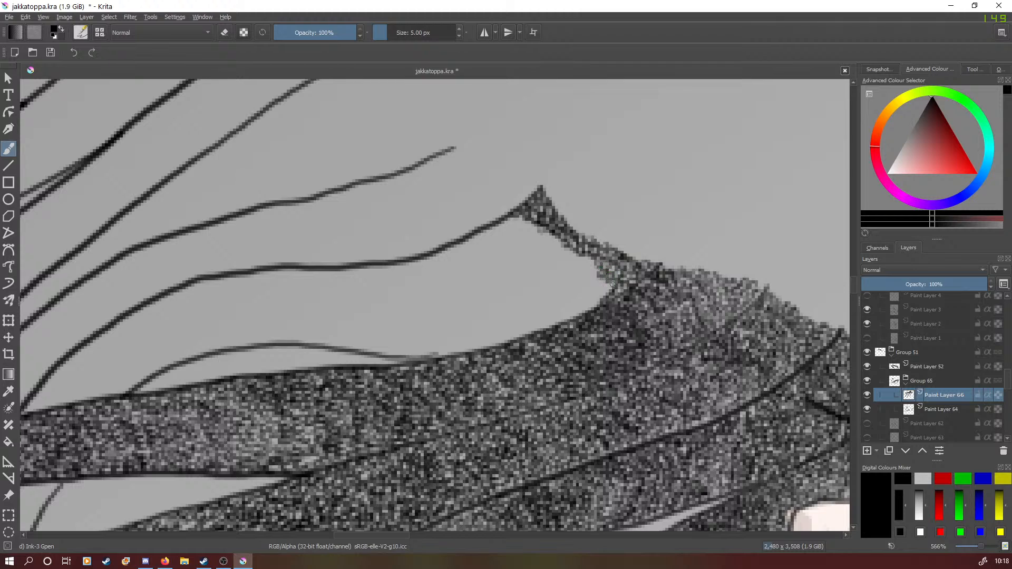
Widen the speckled edge inward, filling the wedge between the new spine's upper line and the dark band.
mouse_move(598, 301)
mouse_down()
mouse_move(579, 253)
mouse_move(568, 256)
mouse_move(557, 217)
mouse_move(564, 252)
mouse_move(545, 241)
mouse_move(533, 212)
mouse_move(523, 228)
mouse_move(512, 214)
mouse_move(501, 223)
mouse_move(522, 224)
mouse_move(540, 247)
mouse_move(552, 244)
mouse_move(553, 258)
mouse_move(563, 253)
mouse_move(588, 269)
mouse_move(584, 308)
mouse_move(582, 272)
mouse_move(550, 262)
mouse_move(509, 227)
mouse_move(503, 236)
mouse_move(493, 223)
mouse_move(507, 242)
mouse_up()
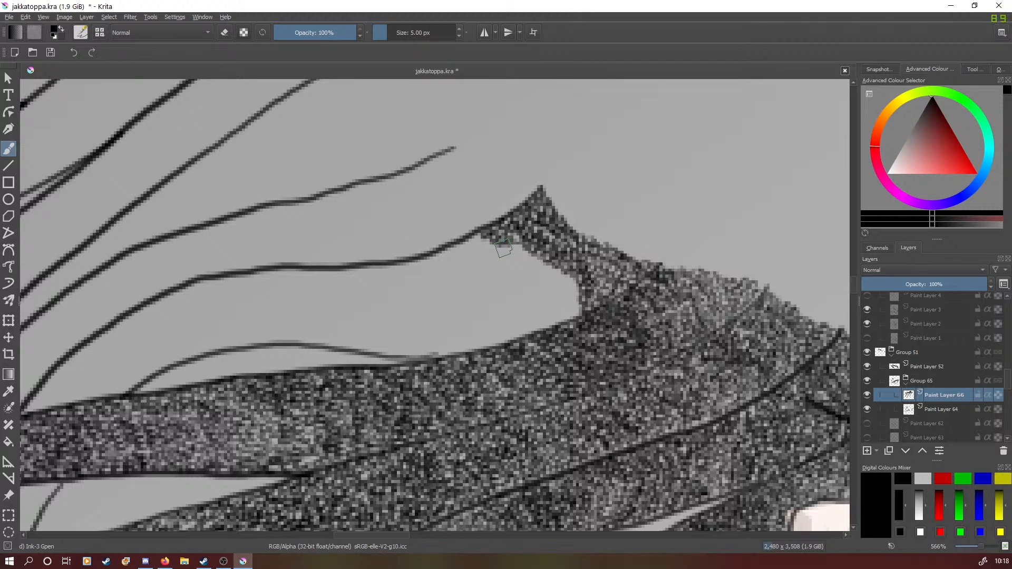
mouse_move(503, 249)
mouse_down()
mouse_move(562, 277)
mouse_move(580, 269)
mouse_move(569, 288)
mouse_move(581, 290)
mouse_move(573, 316)
mouse_move(542, 325)
mouse_move(574, 293)
mouse_move(543, 276)
mouse_move(538, 250)
mouse_move(524, 263)
mouse_move(487, 231)
mouse_move(496, 245)
mouse_move(479, 232)
mouse_move(463, 238)
mouse_move(486, 241)
mouse_move(505, 252)
mouse_up()
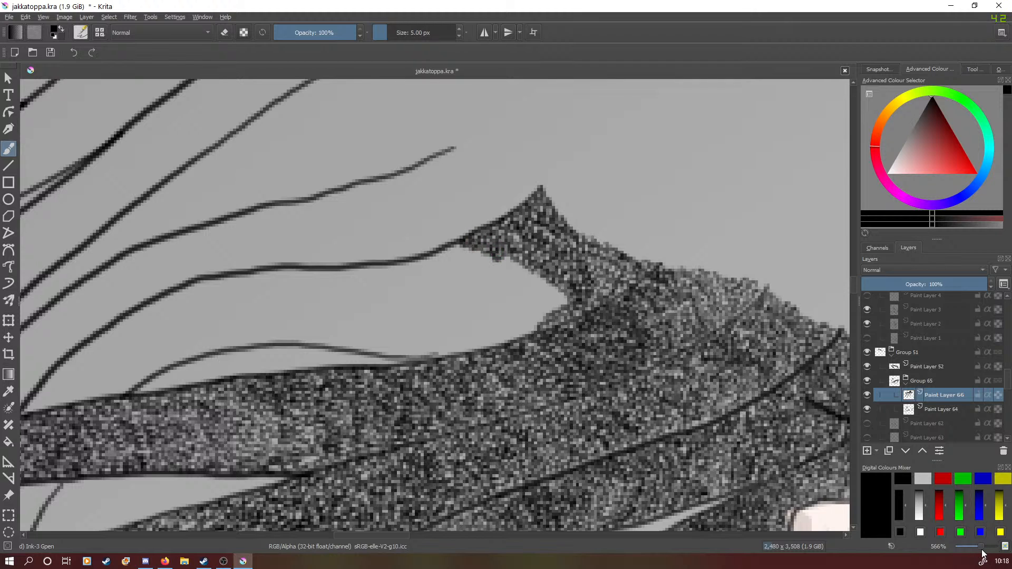
mouse_move(982, 549)
mouse_down()
mouse_move(970, 547)
mouse_move(990, 550)
mouse_up()
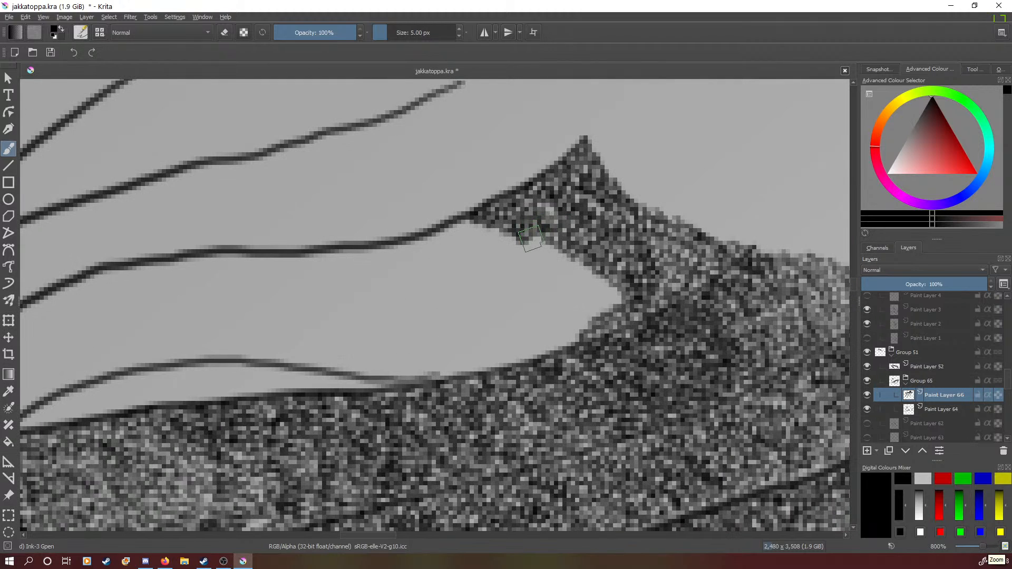
mouse_move(537, 237)
mouse_down()
mouse_move(557, 258)
mouse_move(572, 256)
mouse_move(593, 278)
mouse_move(608, 270)
mouse_move(598, 288)
mouse_move(610, 281)
mouse_move(606, 302)
mouse_move(606, 309)
mouse_up()
mouse_move(588, 318)
mouse_down()
mouse_move(566, 345)
mouse_move(543, 349)
mouse_move(586, 303)
mouse_move(587, 284)
mouse_up()
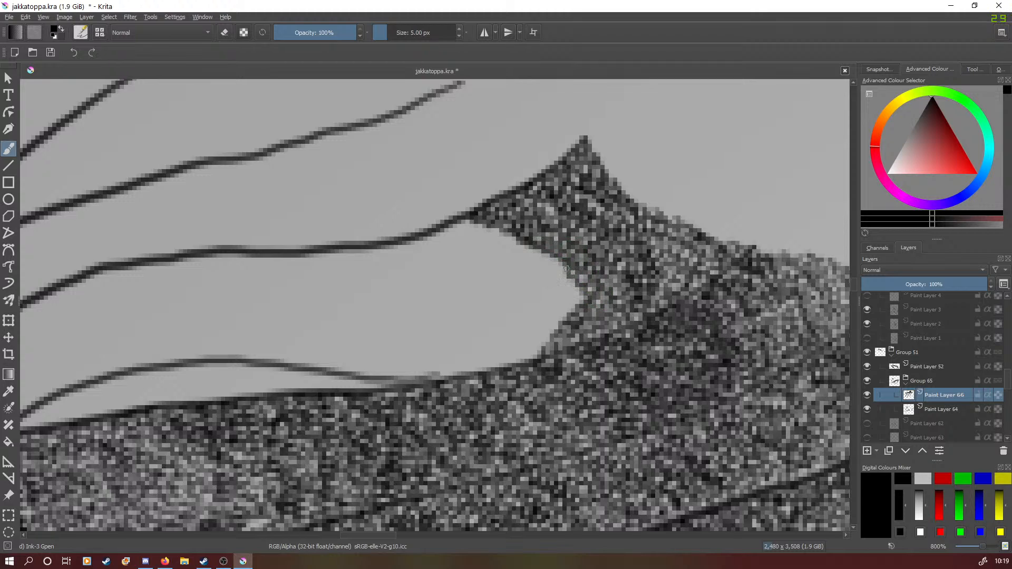
mouse_move(566, 269)
mouse_down()
mouse_move(544, 249)
mouse_move(519, 248)
mouse_move(498, 210)
mouse_move(485, 232)
mouse_move(470, 217)
mouse_move(455, 222)
mouse_move(467, 222)
mouse_move(452, 237)
mouse_move(491, 233)
mouse_move(488, 249)
mouse_move(508, 240)
mouse_move(509, 256)
mouse_move(522, 248)
mouse_move(536, 272)
mouse_move(552, 270)
mouse_move(555, 285)
mouse_move(572, 275)
mouse_move(577, 299)
mouse_move(579, 260)
mouse_move(553, 288)
mouse_move(570, 305)
mouse_up()
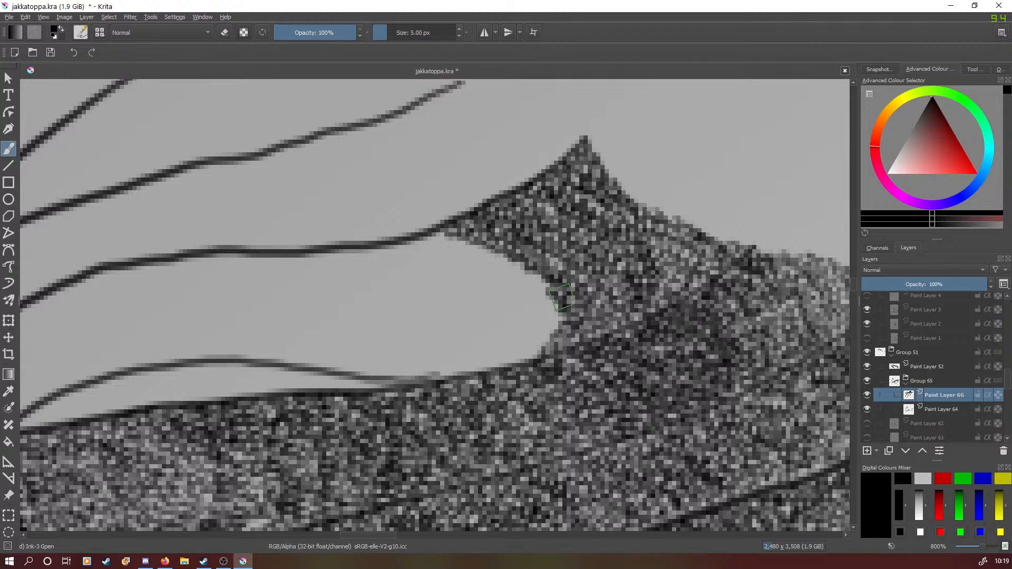
Extend the speckled fill along the new spine until it reaches the end of the thin arc at the dark band.
mouse_move(438, 235)
mouse_down()
mouse_move(498, 253)
mouse_move(505, 266)
mouse_move(519, 263)
mouse_move(521, 281)
mouse_move(531, 255)
mouse_move(527, 279)
mouse_move(553, 283)
mouse_move(543, 306)
mouse_move(561, 315)
mouse_move(536, 355)
mouse_move(543, 309)
mouse_move(518, 278)
mouse_up()
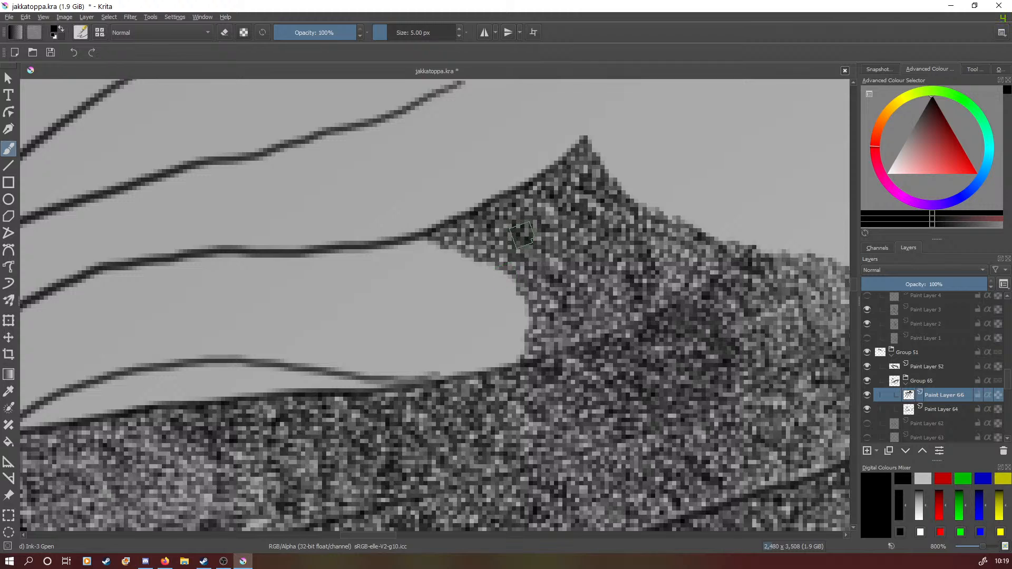
mouse_move(522, 235)
mouse_down()
mouse_move(483, 267)
mouse_move(503, 272)
mouse_move(532, 317)
mouse_move(506, 347)
mouse_move(516, 359)
mouse_move(500, 351)
mouse_move(452, 369)
mouse_move(493, 357)
mouse_move(517, 317)
mouse_move(514, 300)
mouse_move(501, 300)
mouse_move(503, 272)
mouse_move(470, 252)
mouse_move(487, 276)
mouse_move(480, 263)
mouse_move(465, 267)
mouse_move(449, 237)
mouse_move(441, 246)
mouse_move(421, 224)
mouse_move(430, 248)
mouse_move(406, 243)
mouse_move(412, 259)
mouse_move(437, 252)
mouse_move(431, 267)
mouse_move(469, 257)
mouse_up()
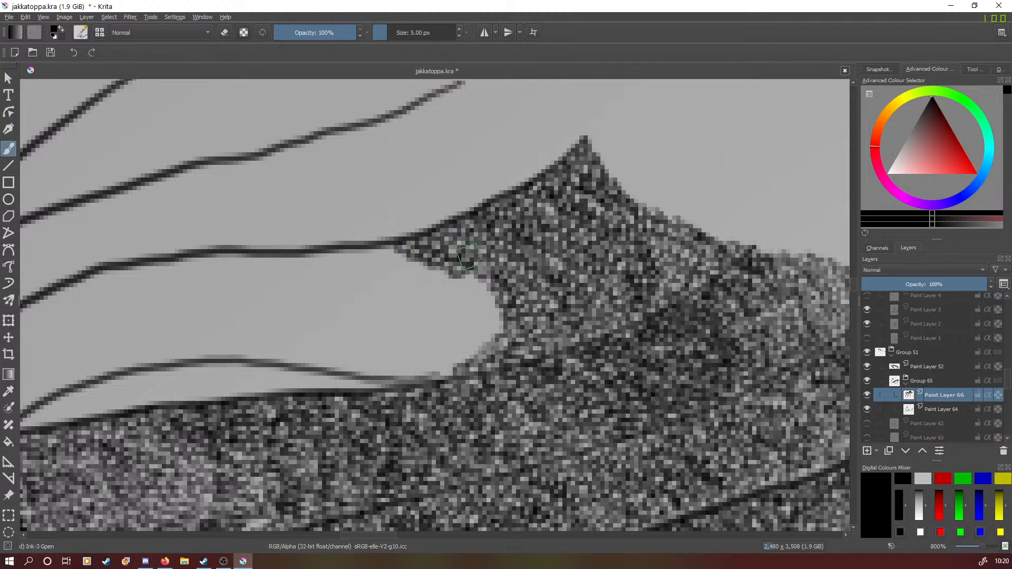
mouse_move(462, 278)
mouse_down()
mouse_move(493, 286)
mouse_move(490, 310)
mouse_move(473, 306)
mouse_move(479, 293)
mouse_move(467, 287)
mouse_move(451, 303)
mouse_move(467, 304)
mouse_move(422, 320)
mouse_move(505, 318)
mouse_move(502, 331)
mouse_move(481, 333)
mouse_move(488, 337)
mouse_move(473, 347)
mouse_move(485, 352)
mouse_move(462, 347)
mouse_move(473, 348)
mouse_move(461, 364)
mouse_move(422, 375)
mouse_move(452, 367)
mouse_up()
mouse_move(489, 320)
mouse_down()
mouse_move(447, 341)
mouse_move(475, 324)
mouse_move(441, 323)
mouse_move(460, 326)
mouse_move(465, 353)
mouse_move(438, 364)
mouse_move(457, 333)
mouse_move(447, 333)
mouse_move(452, 318)
mouse_move(433, 308)
mouse_move(425, 316)
mouse_move(452, 336)
mouse_move(419, 318)
mouse_move(418, 329)
mouse_move(434, 329)
mouse_move(419, 352)
mouse_move(434, 352)
mouse_move(420, 353)
mouse_move(431, 365)
mouse_move(407, 369)
mouse_move(411, 381)
mouse_move(408, 351)
mouse_up()
mouse_move(439, 293)
mouse_down()
mouse_move(447, 271)
mouse_move(403, 265)
mouse_move(401, 236)
mouse_move(389, 253)
mouse_move(382, 247)
mouse_move(382, 265)
mouse_move(392, 260)
mouse_move(364, 250)
mouse_move(354, 253)
mouse_move(360, 265)
mouse_move(342, 248)
mouse_move(363, 256)
mouse_move(322, 252)
mouse_move(354, 272)
mouse_move(339, 272)
mouse_move(353, 271)
mouse_move(347, 277)
mouse_move(362, 268)
mouse_move(373, 279)
mouse_move(373, 268)
mouse_move(387, 279)
mouse_move(367, 273)
mouse_move(371, 288)
mouse_move(340, 274)
mouse_move(355, 291)
mouse_move(391, 285)
mouse_move(393, 275)
mouse_move(427, 281)
mouse_move(424, 309)
mouse_move(406, 306)
mouse_move(405, 284)
mouse_move(409, 293)
mouse_move(382, 293)
mouse_move(407, 296)
mouse_up()
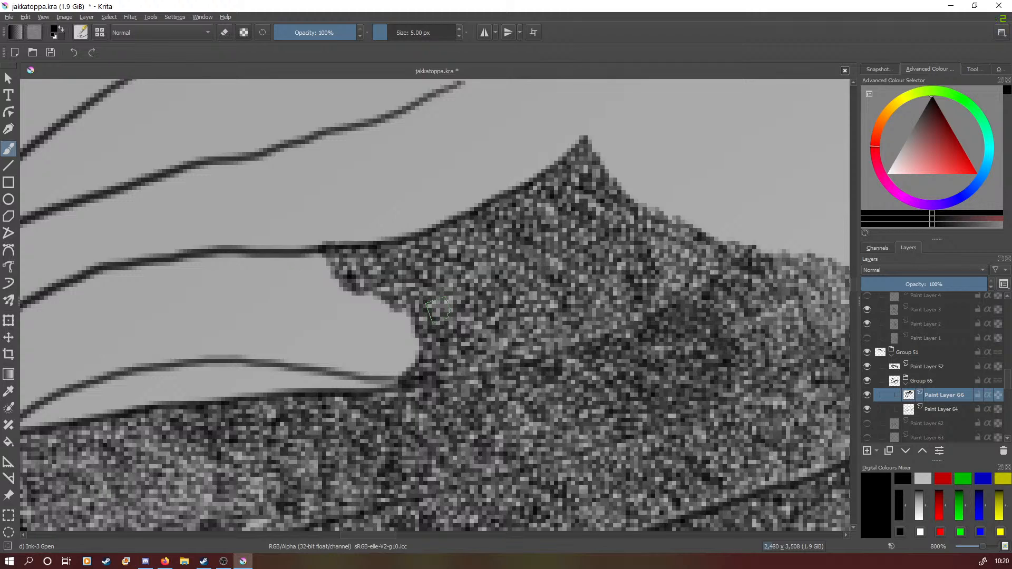
Fill the space between the spine's upper line and the thin arc with speckles, up to just past the arc's crest.
right_click(406, 317)
right_click(406, 295)
mouse_move(401, 316)
mouse_down()
mouse_move(420, 347)
mouse_move(405, 376)
mouse_move(327, 370)
mouse_move(400, 360)
mouse_move(399, 329)
mouse_move(392, 336)
mouse_move(403, 324)
mouse_move(381, 312)
mouse_move(389, 318)
mouse_move(393, 305)
mouse_move(373, 311)
mouse_move(376, 297)
mouse_move(356, 307)
mouse_move(379, 317)
mouse_move(384, 346)
mouse_move(342, 354)
mouse_move(364, 326)
mouse_up()
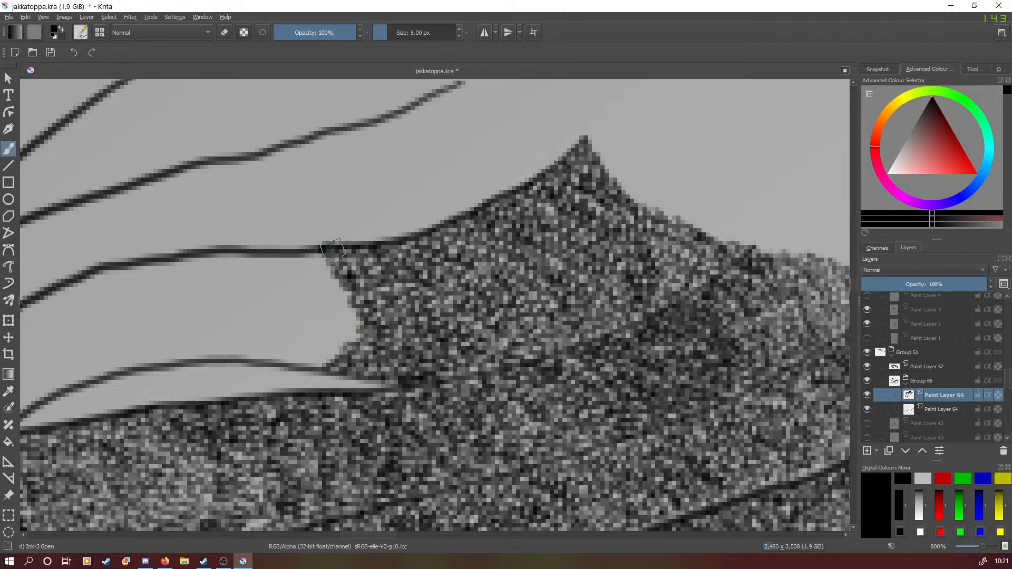
mouse_move(318, 254)
mouse_down()
mouse_move(315, 266)
mouse_move(345, 282)
mouse_move(337, 294)
mouse_move(355, 302)
mouse_move(337, 348)
mouse_move(320, 354)
mouse_move(327, 365)
mouse_up()
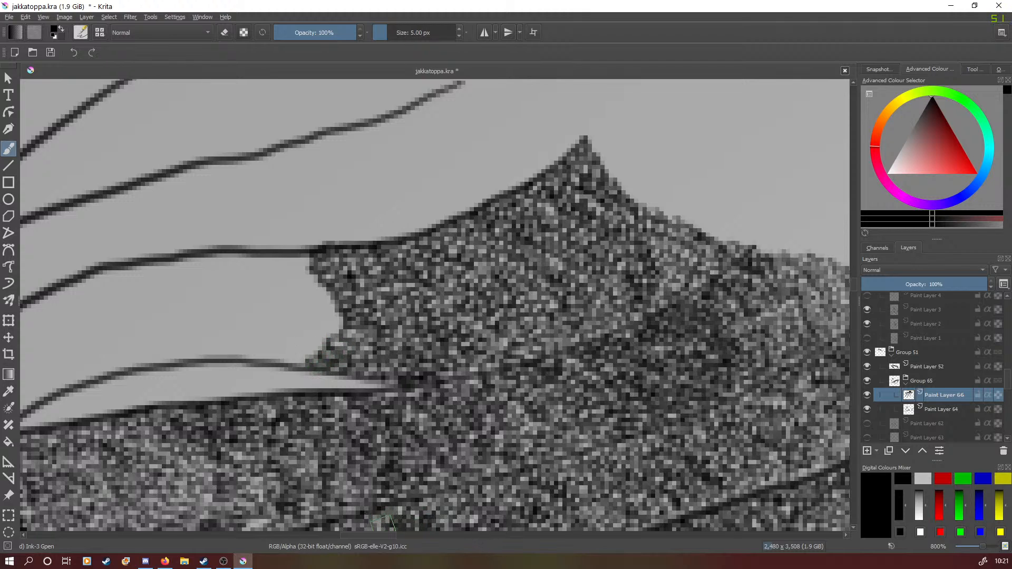
drag(382, 535, 372, 535)
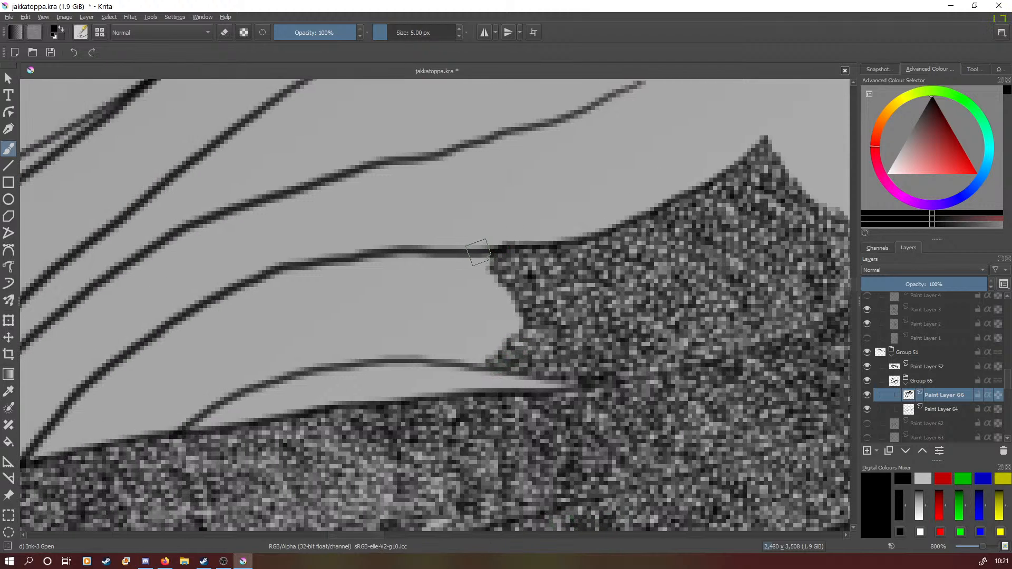
mouse_move(464, 266)
mouse_down()
mouse_move(505, 289)
mouse_move(449, 254)
mouse_move(446, 264)
mouse_move(421, 255)
mouse_move(429, 273)
mouse_move(413, 256)
mouse_move(397, 256)
mouse_move(405, 263)
mouse_move(391, 252)
mouse_move(384, 264)
mouse_move(402, 268)
mouse_move(373, 250)
mouse_move(362, 263)
mouse_move(367, 275)
mouse_move(364, 259)
mouse_move(346, 269)
mouse_move(402, 286)
mouse_move(470, 274)
mouse_move(523, 328)
mouse_up()
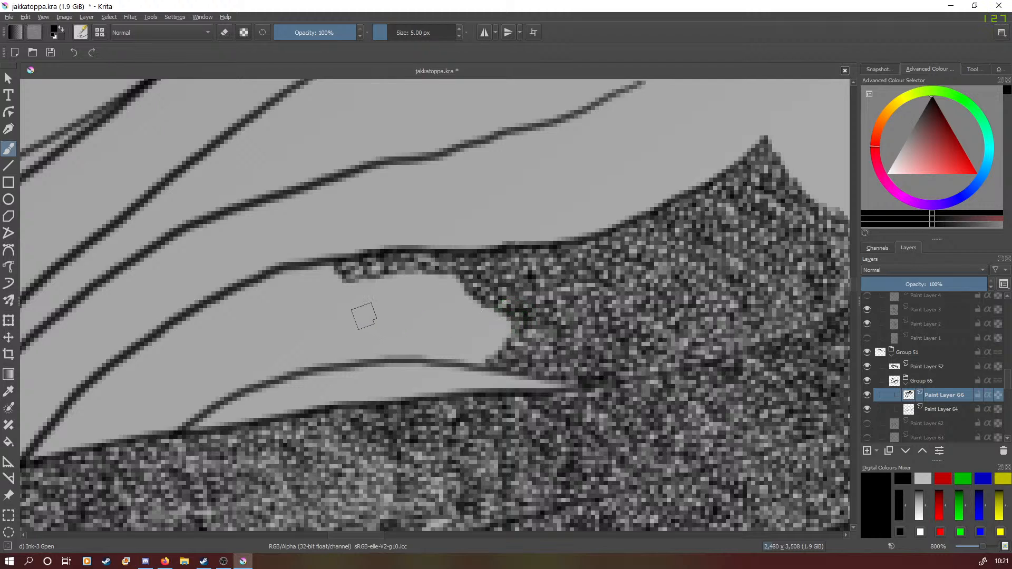
mouse_move(505, 333)
mouse_down()
mouse_move(483, 352)
mouse_move(420, 358)
mouse_move(497, 331)
mouse_move(449, 277)
mouse_move(444, 300)
mouse_move(484, 322)
mouse_move(451, 342)
mouse_move(425, 287)
mouse_move(394, 271)
mouse_move(410, 302)
mouse_move(445, 315)
mouse_move(431, 341)
mouse_move(365, 354)
mouse_move(419, 333)
mouse_move(422, 316)
mouse_move(399, 309)
mouse_move(404, 296)
mouse_move(373, 275)
mouse_move(372, 293)
mouse_move(390, 296)
mouse_move(388, 306)
mouse_move(414, 327)
mouse_move(380, 344)
mouse_up()
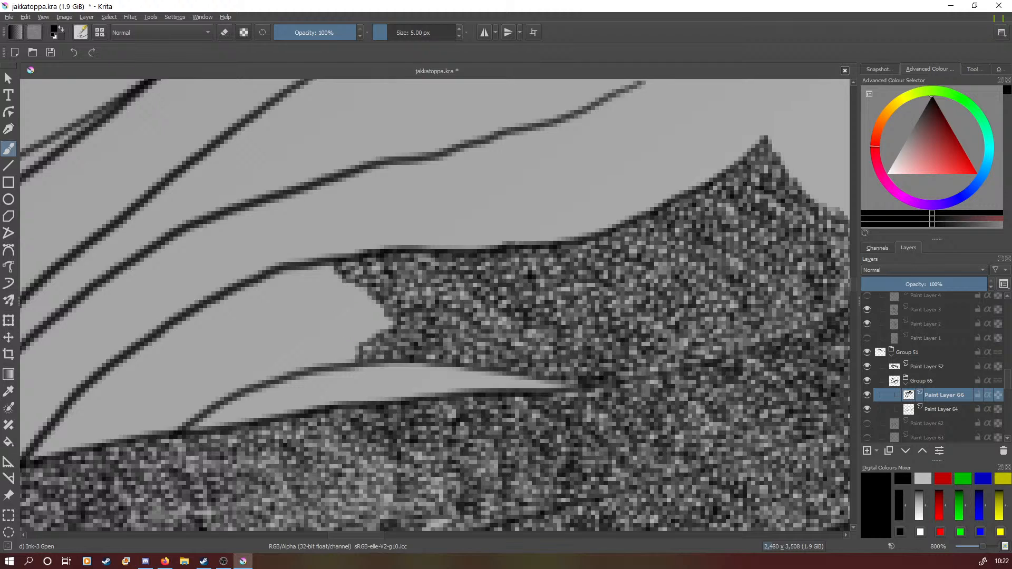
Continue the speckles above the arc down to the spine's junction with the textured spine below, leaving the sliver under the arc empty.
drag(374, 542, 361, 539)
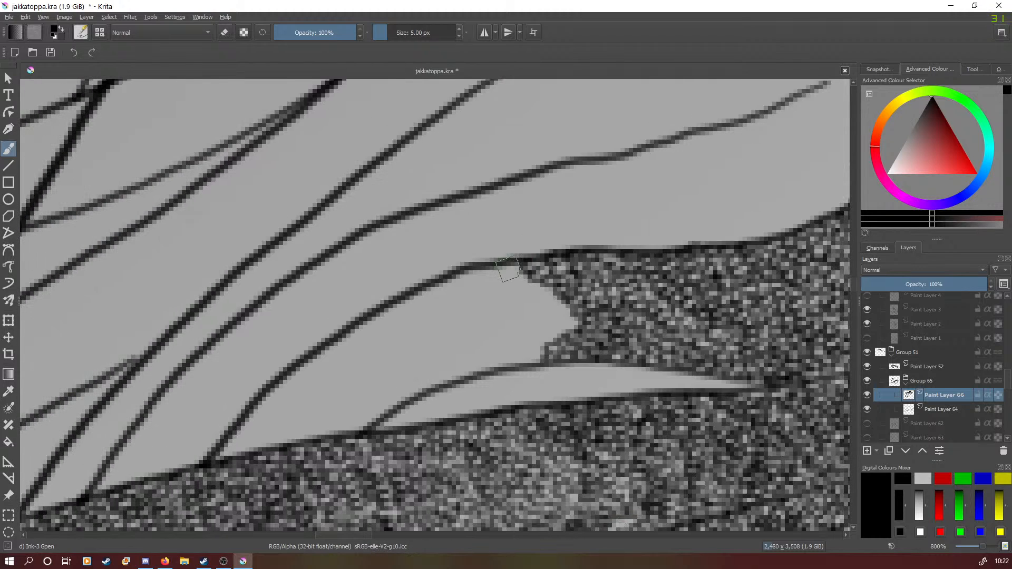
mouse_move(507, 270)
mouse_down()
mouse_move(552, 289)
mouse_move(574, 318)
mouse_move(530, 361)
mouse_move(514, 357)
mouse_move(499, 369)
mouse_move(491, 358)
mouse_move(532, 351)
mouse_move(525, 341)
mouse_move(558, 318)
mouse_move(528, 289)
mouse_move(513, 297)
mouse_move(516, 285)
mouse_move(491, 281)
mouse_move(491, 269)
mouse_move(481, 285)
mouse_move(506, 290)
mouse_move(500, 303)
mouse_move(527, 299)
mouse_move(523, 309)
mouse_move(547, 319)
mouse_move(498, 345)
mouse_move(521, 309)
mouse_move(448, 274)
mouse_move(498, 322)
mouse_move(472, 366)
mouse_move(463, 352)
mouse_move(485, 324)
mouse_move(449, 285)
mouse_move(435, 292)
mouse_move(467, 318)
mouse_move(435, 384)
mouse_move(447, 324)
mouse_move(410, 301)
mouse_move(377, 313)
mouse_move(410, 314)
mouse_move(441, 348)
mouse_up()
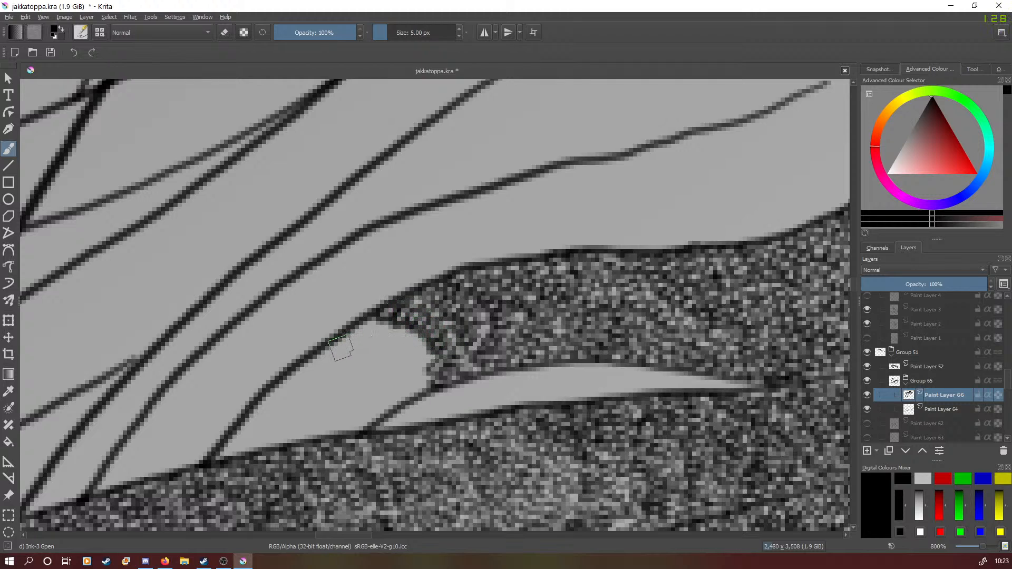
mouse_move(371, 321)
mouse_down()
mouse_move(401, 329)
mouse_move(412, 344)
mouse_move(430, 339)
mouse_move(419, 358)
mouse_move(429, 368)
mouse_move(405, 384)
mouse_move(427, 381)
mouse_move(411, 395)
mouse_move(398, 388)
mouse_move(410, 366)
mouse_move(399, 347)
mouse_move(364, 349)
mouse_move(361, 333)
mouse_move(329, 338)
mouse_move(333, 349)
mouse_move(358, 346)
mouse_move(350, 361)
mouse_move(375, 351)
mouse_move(360, 365)
mouse_move(324, 354)
mouse_move(343, 357)
mouse_move(343, 370)
mouse_move(359, 362)
mouse_move(326, 384)
mouse_move(316, 361)
mouse_move(286, 373)
mouse_move(327, 385)
mouse_move(320, 396)
mouse_move(398, 362)
mouse_move(405, 400)
mouse_move(360, 427)
mouse_move(392, 398)
mouse_move(389, 383)
mouse_move(324, 393)
mouse_move(365, 407)
mouse_up()
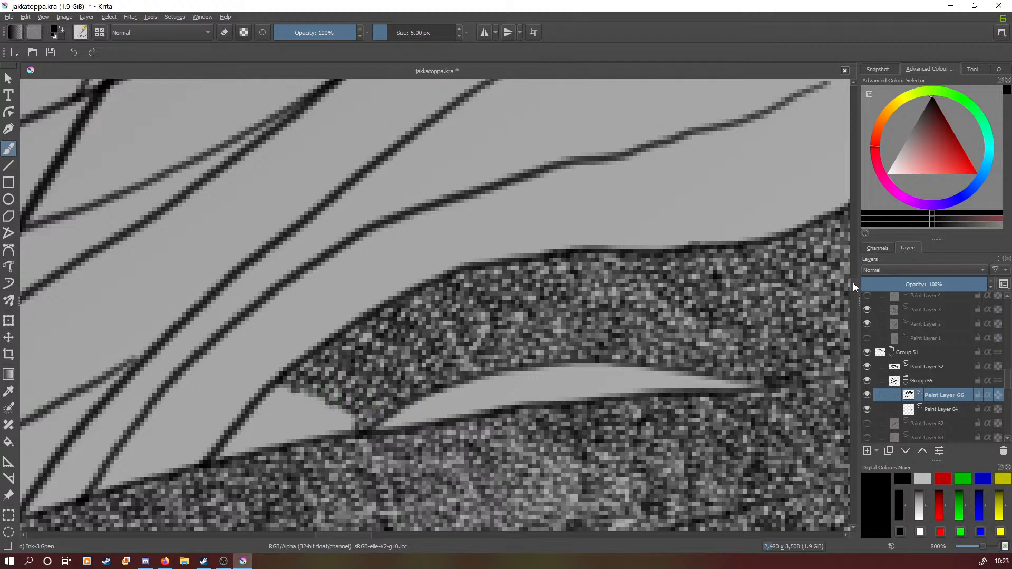
scroll(854, 285, down, 5)
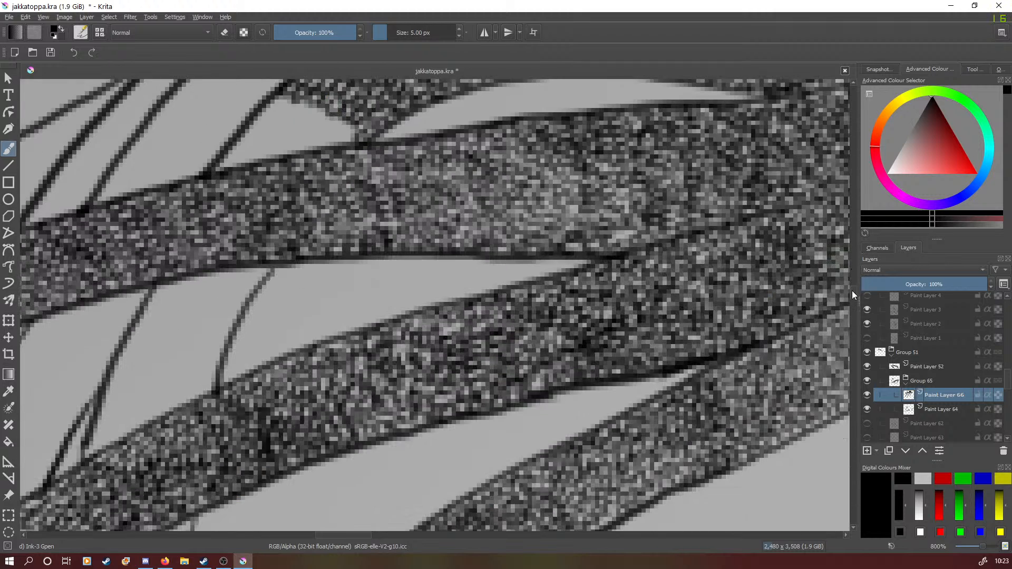
scroll(852, 290, up, 2)
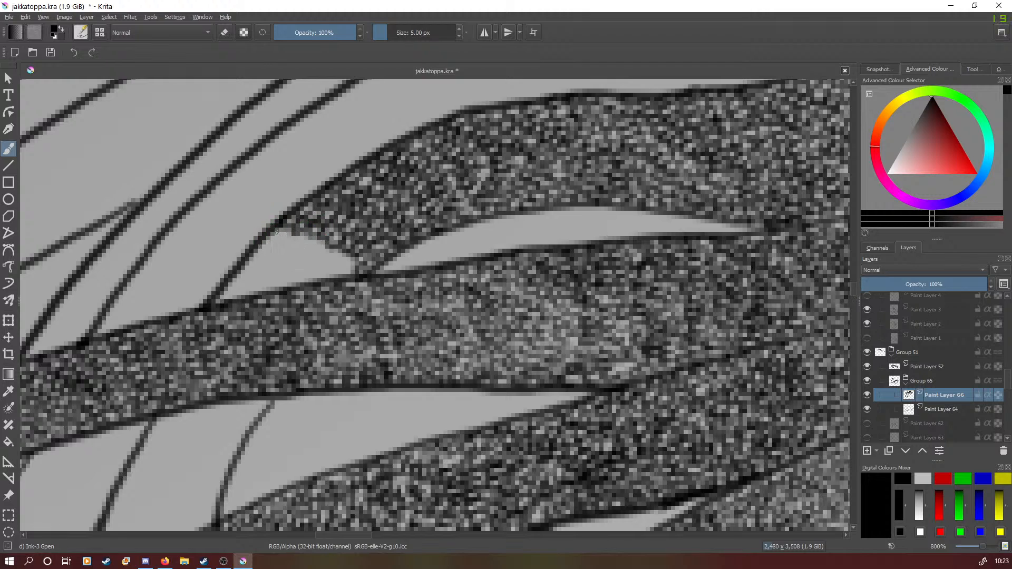
mouse_move(276, 231)
mouse_down()
mouse_move(345, 252)
mouse_move(318, 273)
mouse_move(313, 245)
mouse_move(275, 263)
mouse_move(259, 245)
mouse_move(240, 262)
mouse_move(288, 259)
mouse_move(285, 275)
mouse_move(304, 265)
mouse_move(283, 281)
mouse_move(292, 285)
mouse_move(268, 273)
mouse_move(247, 289)
mouse_move(246, 277)
mouse_move(232, 277)
mouse_move(227, 295)
mouse_move(258, 284)
mouse_move(251, 299)
mouse_move(229, 302)
mouse_move(305, 282)
mouse_move(352, 254)
mouse_move(329, 265)
mouse_up()
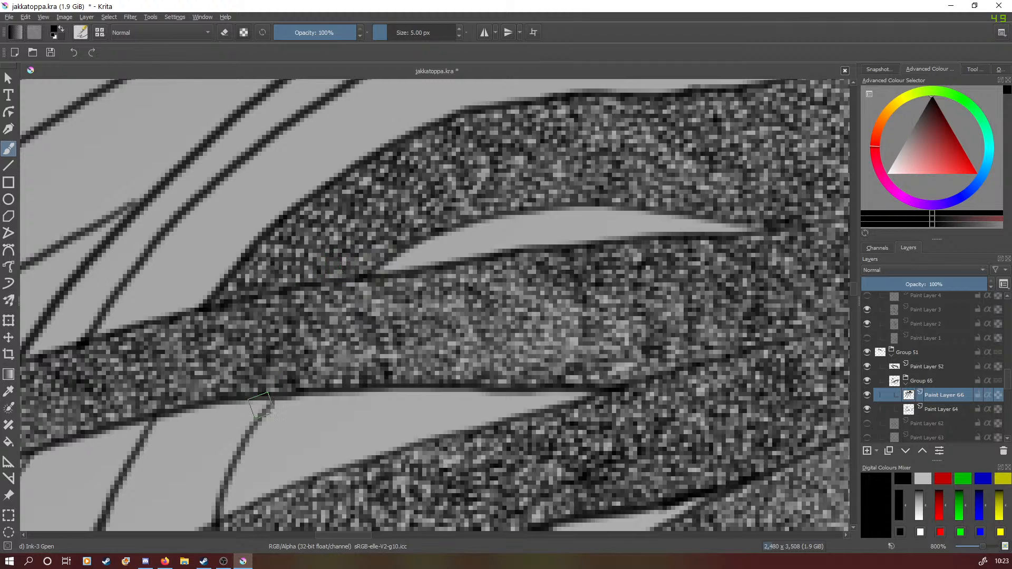
Fill the crossing spine's segment between the two textured spines with speckles, keeping within its two thin outlines.
mouse_move(247, 405)
mouse_down()
mouse_move(219, 412)
mouse_move(262, 401)
mouse_move(202, 417)
mouse_move(201, 403)
mouse_move(193, 420)
mouse_move(183, 406)
mouse_move(166, 423)
mouse_move(150, 420)
mouse_move(166, 422)
mouse_move(167, 436)
mouse_move(235, 410)
mouse_move(221, 452)
mouse_move(226, 426)
mouse_move(195, 441)
mouse_up()
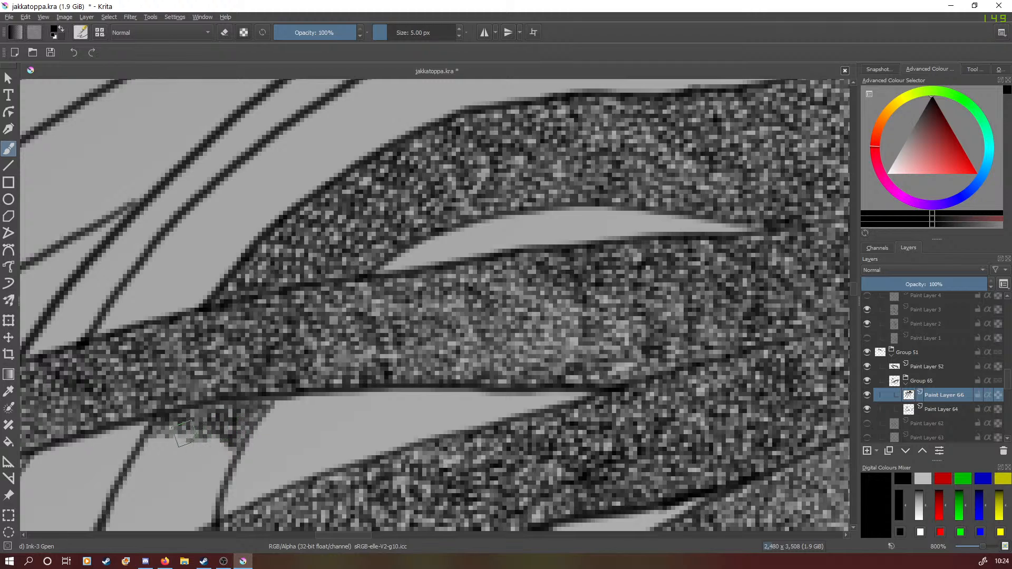
key(ctrl+bracketleft)
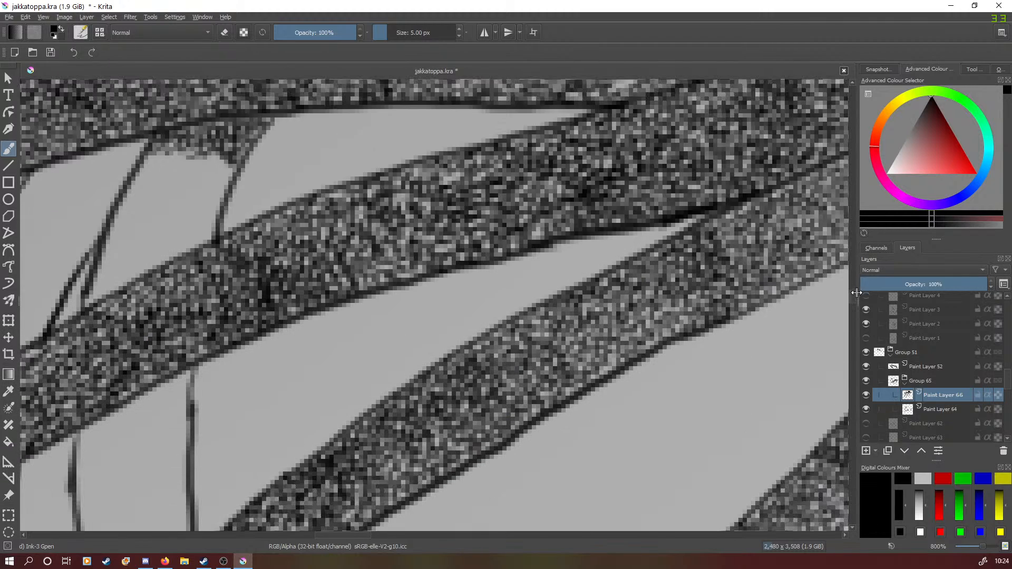
drag(858, 279, 881, 278)
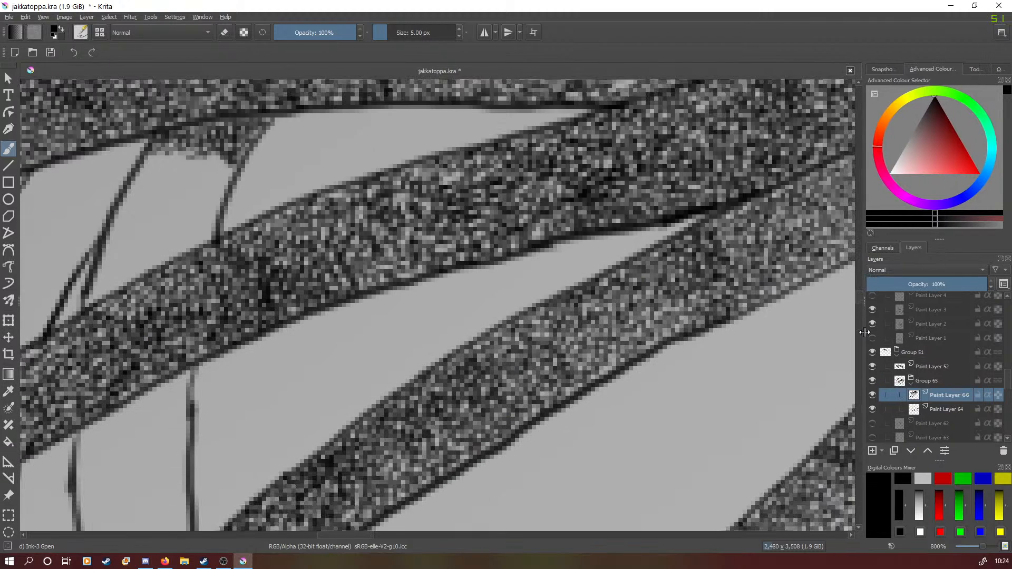
drag(347, 537, 342, 533)
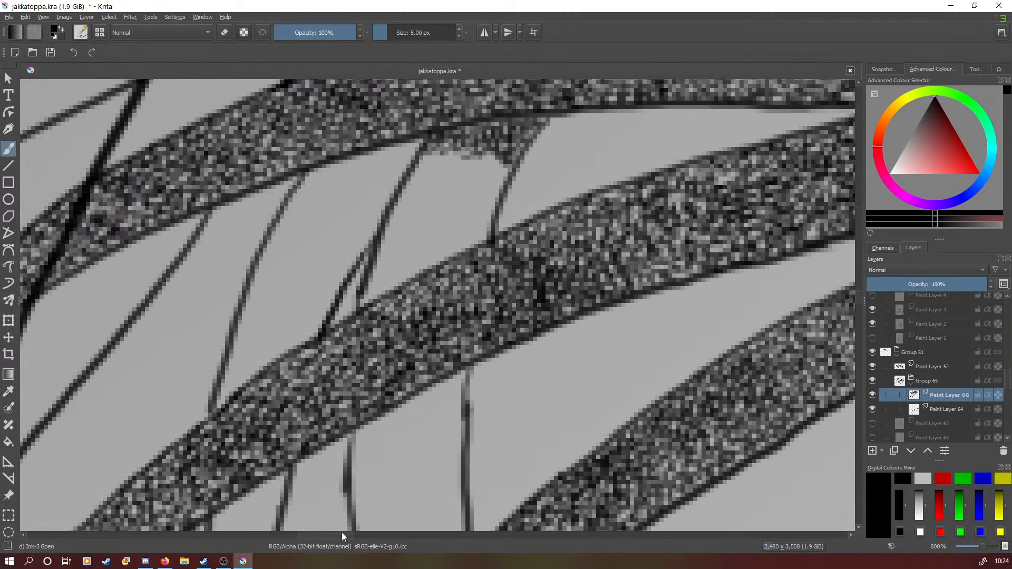
key(ctrl+bracketright)
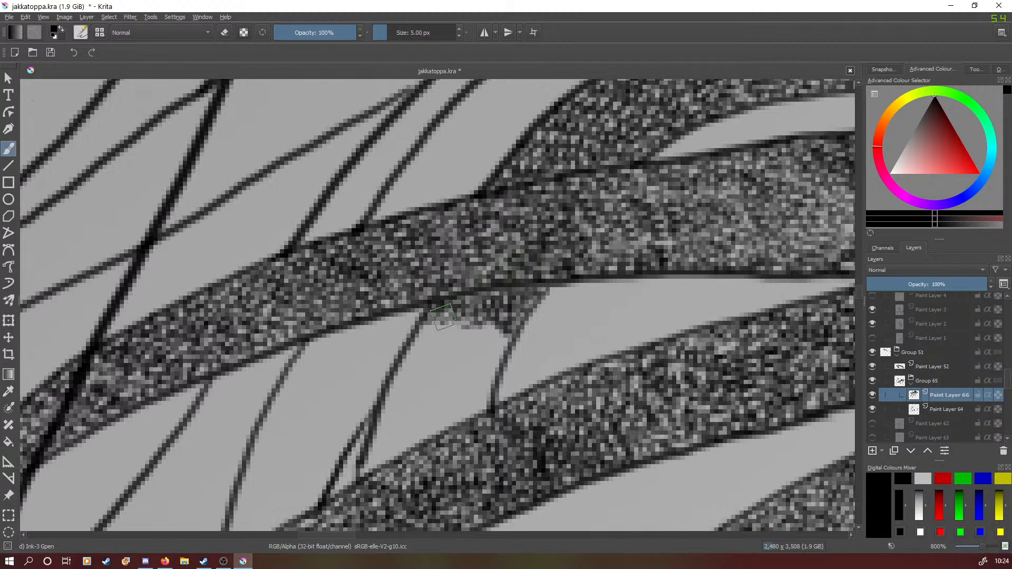
mouse_move(426, 330)
mouse_down()
mouse_move(454, 320)
mouse_move(457, 331)
mouse_move(503, 329)
mouse_move(488, 388)
mouse_move(477, 373)
mouse_move(492, 345)
mouse_move(482, 336)
mouse_move(419, 338)
mouse_move(398, 379)
mouse_move(446, 344)
mouse_move(446, 353)
mouse_move(467, 342)
mouse_move(465, 353)
mouse_move(486, 349)
mouse_move(462, 359)
mouse_move(466, 371)
mouse_move(435, 361)
mouse_move(401, 377)
mouse_move(433, 374)
mouse_move(396, 383)
mouse_move(476, 374)
mouse_move(485, 406)
mouse_move(472, 410)
mouse_move(465, 391)
mouse_move(400, 391)
mouse_move(388, 425)
mouse_move(409, 409)
mouse_move(454, 416)
mouse_move(472, 400)
mouse_move(450, 430)
mouse_move(428, 415)
mouse_move(380, 431)
mouse_move(368, 460)
mouse_move(409, 442)
mouse_move(420, 421)
mouse_up()
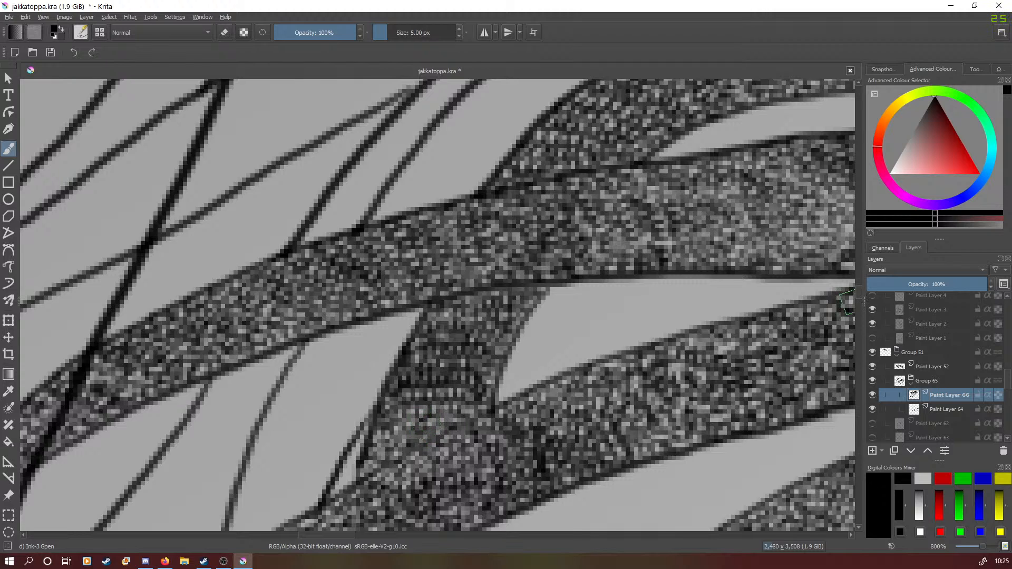
Fill the crossing spine's next segment with speckles, between its two near-vertical outlines down to the next textured spine.
drag(858, 292, 860, 301)
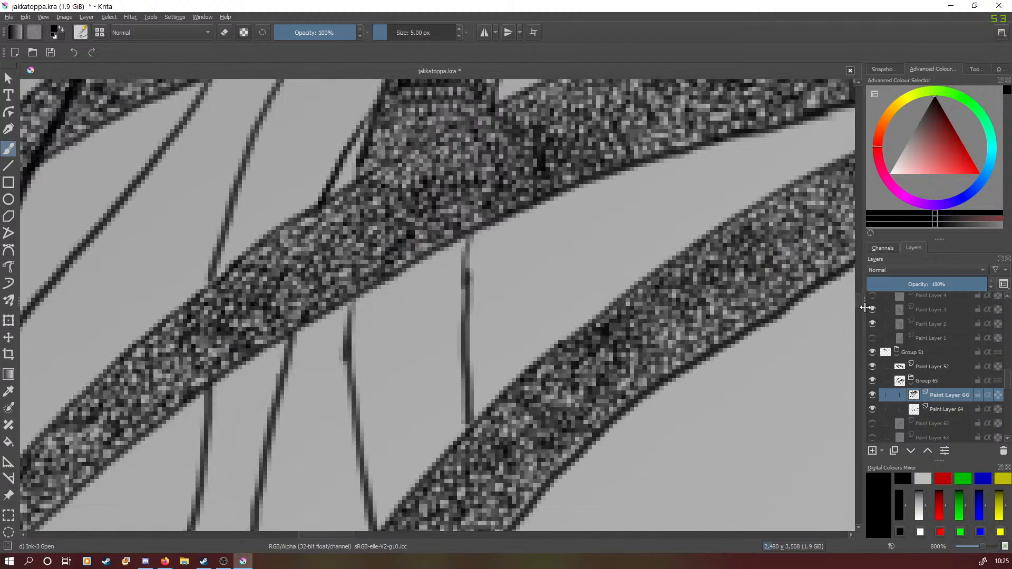
mouse_move(464, 242)
mouse_down()
mouse_move(396, 288)
mouse_move(457, 269)
mouse_move(442, 275)
mouse_move(454, 279)
mouse_move(434, 272)
mouse_move(424, 293)
mouse_move(455, 294)
mouse_move(450, 303)
mouse_move(444, 287)
mouse_move(429, 315)
mouse_move(453, 305)
mouse_move(453, 313)
mouse_move(428, 316)
mouse_up()
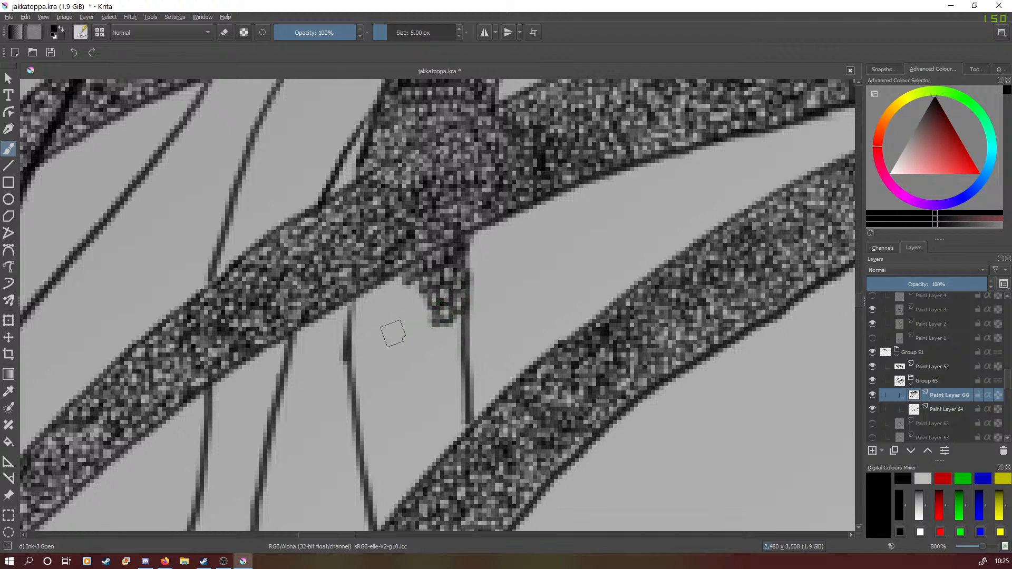
mouse_move(400, 282)
mouse_down()
mouse_move(372, 283)
mouse_move(352, 324)
mouse_move(418, 290)
mouse_move(408, 287)
mouse_move(406, 310)
mouse_move(428, 297)
mouse_move(414, 294)
mouse_move(428, 313)
mouse_move(420, 324)
mouse_move(390, 322)
mouse_up()
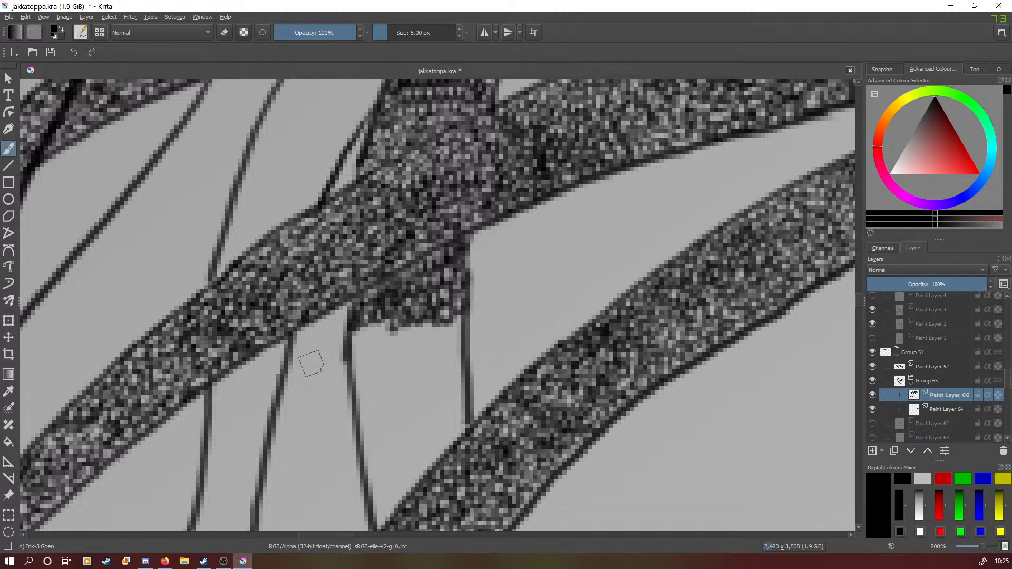
mouse_move(370, 337)
mouse_down()
mouse_move(350, 359)
mouse_move(364, 358)
mouse_move(376, 347)
mouse_move(387, 357)
mouse_move(398, 334)
mouse_move(445, 319)
mouse_up()
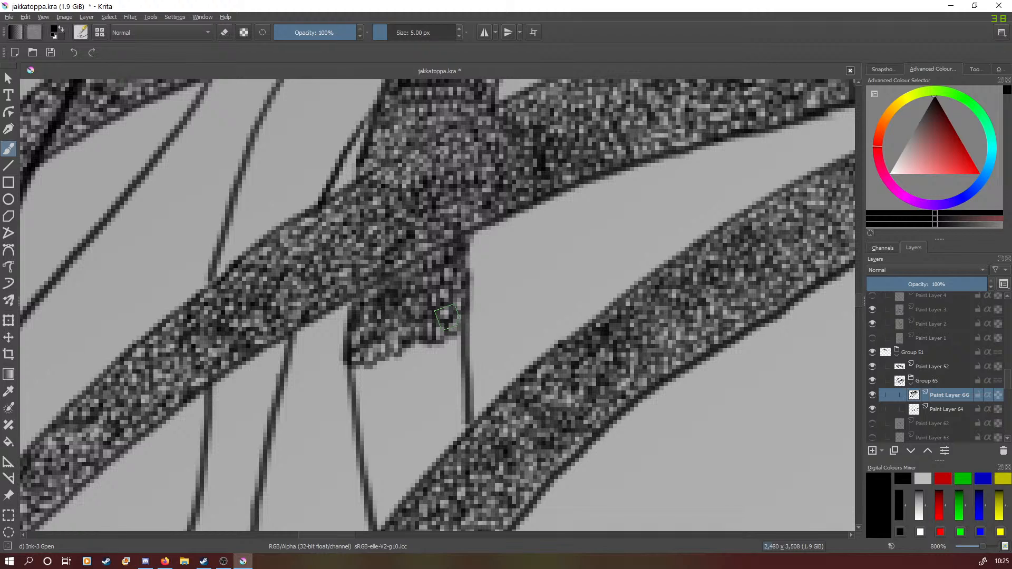
mouse_move(453, 340)
mouse_down()
mouse_move(446, 361)
mouse_move(461, 374)
mouse_move(456, 413)
mouse_up()
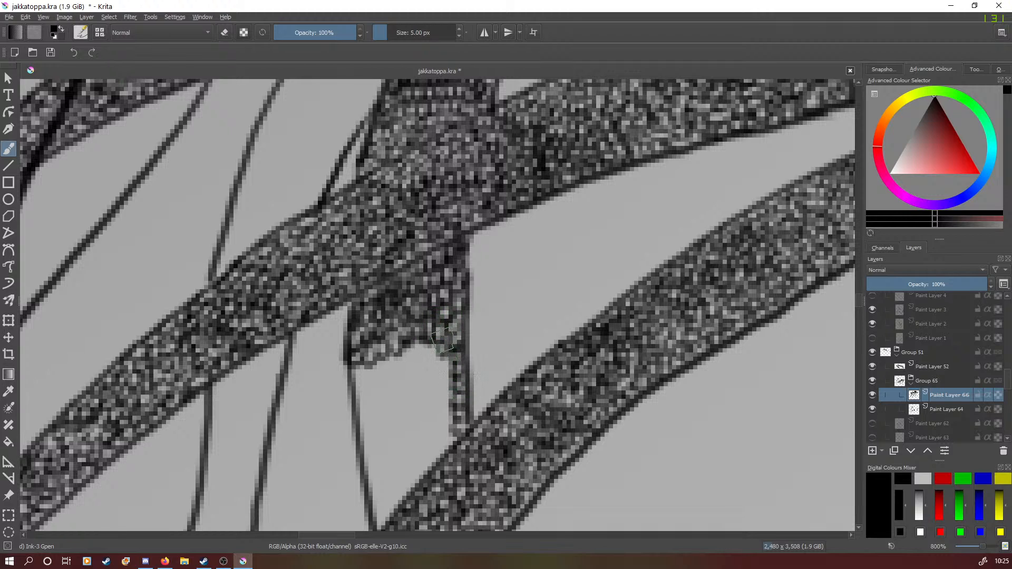
mouse_move(443, 340)
mouse_down()
mouse_move(444, 449)
mouse_move(421, 465)
mouse_move(433, 468)
mouse_move(440, 423)
mouse_move(429, 413)
mouse_move(435, 354)
mouse_move(422, 345)
mouse_move(410, 365)
mouse_move(426, 373)
mouse_move(413, 407)
mouse_move(419, 466)
mouse_move(389, 519)
mouse_move(372, 510)
mouse_move(385, 486)
mouse_move(371, 480)
mouse_move(386, 483)
mouse_move(400, 468)
mouse_move(384, 474)
mouse_move(367, 451)
mouse_move(387, 439)
mouse_move(384, 454)
mouse_move(402, 460)
mouse_move(404, 440)
mouse_move(363, 427)
mouse_move(377, 409)
mouse_move(381, 424)
mouse_move(400, 416)
mouse_move(404, 397)
mouse_move(367, 401)
mouse_move(358, 385)
mouse_move(406, 377)
mouse_move(408, 358)
mouse_move(366, 375)
mouse_move(393, 353)
mouse_up()
Start the speckled fill of the crossing spine below the lower textured spine, from the junction to where its outer line curves inward.
drag(859, 295, 864, 308)
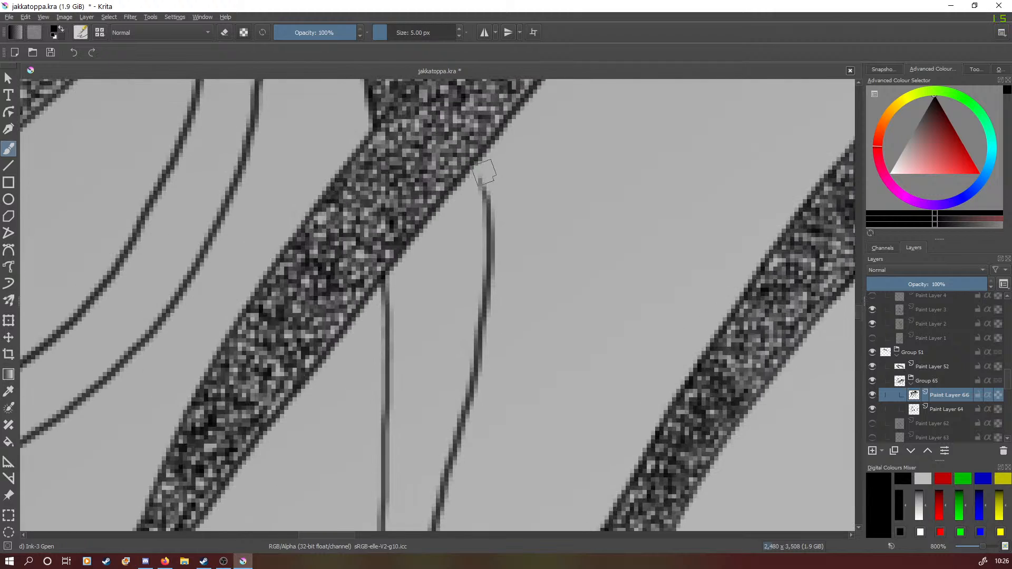
mouse_move(481, 169)
mouse_down()
mouse_move(477, 164)
mouse_move(469, 180)
mouse_move(477, 171)
mouse_move(469, 178)
mouse_move(480, 199)
mouse_move(477, 269)
mouse_up()
mouse_move(466, 219)
mouse_down()
mouse_move(460, 187)
mouse_move(465, 257)
mouse_move(455, 204)
mouse_move(437, 209)
mouse_move(441, 222)
mouse_move(452, 210)
mouse_move(455, 239)
mouse_move(439, 220)
mouse_move(416, 244)
mouse_move(437, 231)
mouse_move(444, 249)
mouse_move(452, 235)
mouse_move(463, 257)
mouse_move(442, 262)
mouse_move(450, 244)
mouse_move(419, 257)
mouse_move(408, 245)
mouse_move(384, 273)
mouse_move(388, 280)
mouse_move(431, 253)
mouse_move(438, 268)
mouse_move(451, 250)
mouse_move(458, 267)
mouse_move(478, 290)
mouse_up()
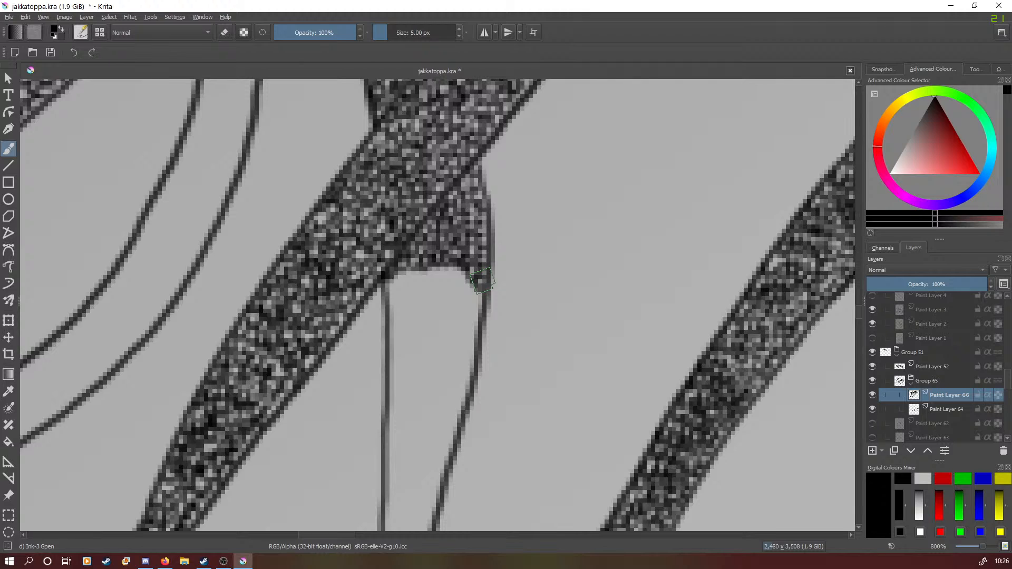
mouse_move(482, 281)
mouse_down()
mouse_move(410, 264)
mouse_move(403, 287)
mouse_move(395, 278)
mouse_move(387, 285)
mouse_move(387, 302)
mouse_move(394, 291)
mouse_move(404, 302)
mouse_move(413, 284)
mouse_move(434, 288)
mouse_move(453, 275)
mouse_move(455, 293)
mouse_move(472, 282)
mouse_move(485, 309)
mouse_move(477, 338)
mouse_move(465, 291)
mouse_move(444, 303)
mouse_move(426, 294)
mouse_move(407, 317)
mouse_move(391, 309)
mouse_move(386, 331)
mouse_move(411, 330)
mouse_move(419, 310)
mouse_move(437, 304)
mouse_move(448, 315)
mouse_move(467, 305)
mouse_move(449, 326)
mouse_move(476, 328)
mouse_up()
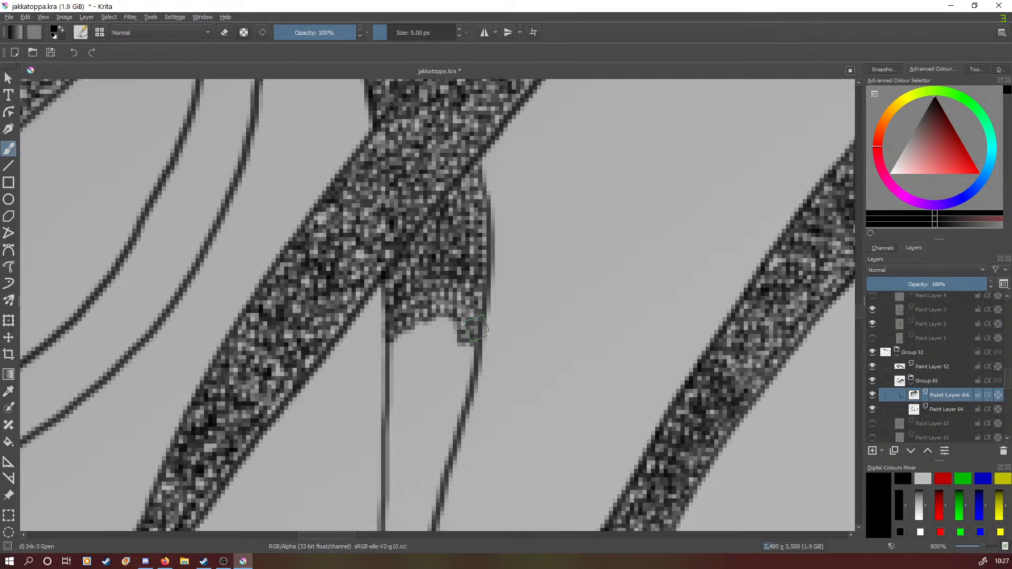
mouse_move(476, 329)
mouse_down()
mouse_move(456, 341)
mouse_move(436, 318)
mouse_move(434, 332)
mouse_move(406, 327)
mouse_move(384, 355)
mouse_move(401, 362)
mouse_move(405, 340)
mouse_up()
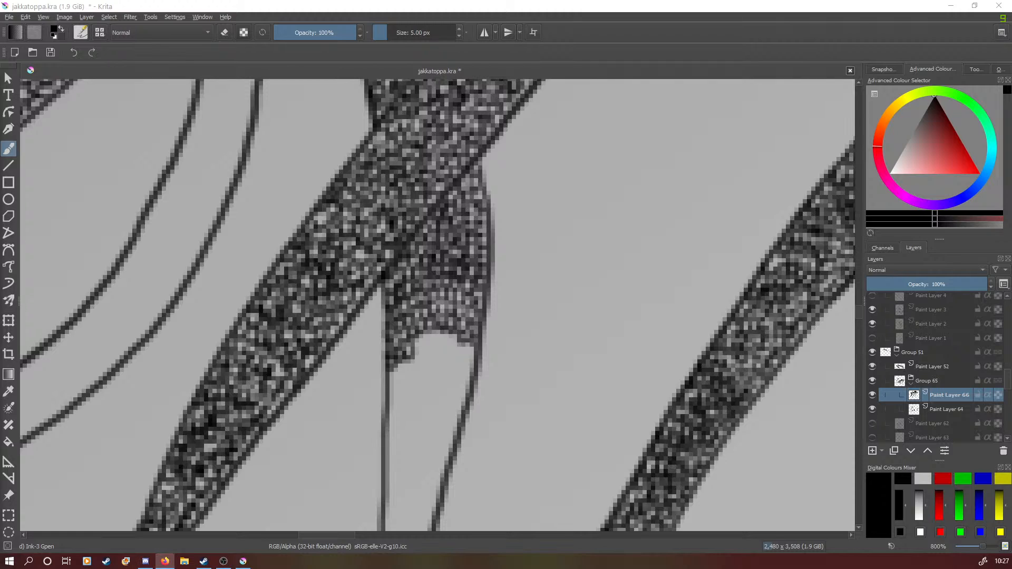
mouse_move(415, 345)
mouse_down()
mouse_move(459, 335)
mouse_move(459, 354)
mouse_move(477, 345)
mouse_move(465, 361)
mouse_move(472, 370)
mouse_move(461, 373)
mouse_move(459, 409)
mouse_move(460, 355)
mouse_move(453, 367)
mouse_move(441, 346)
mouse_move(407, 377)
mouse_move(389, 373)
mouse_move(393, 396)
mouse_move(415, 367)
mouse_move(432, 384)
mouse_move(454, 359)
mouse_up()
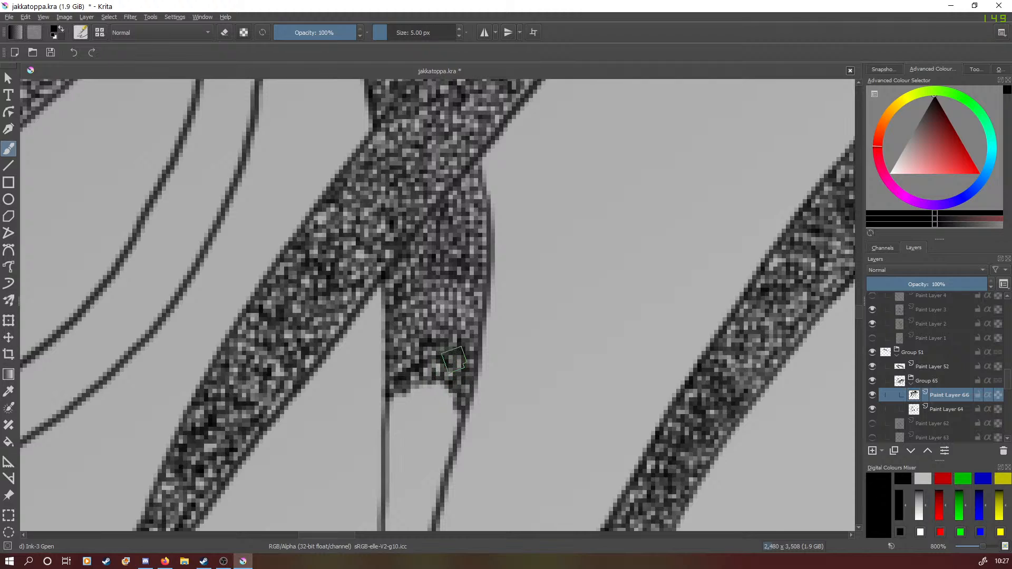
Continue the speckles down the narrowing part of the crossing spine until they reach its pointed tip.
scroll(846, 305, down, 3)
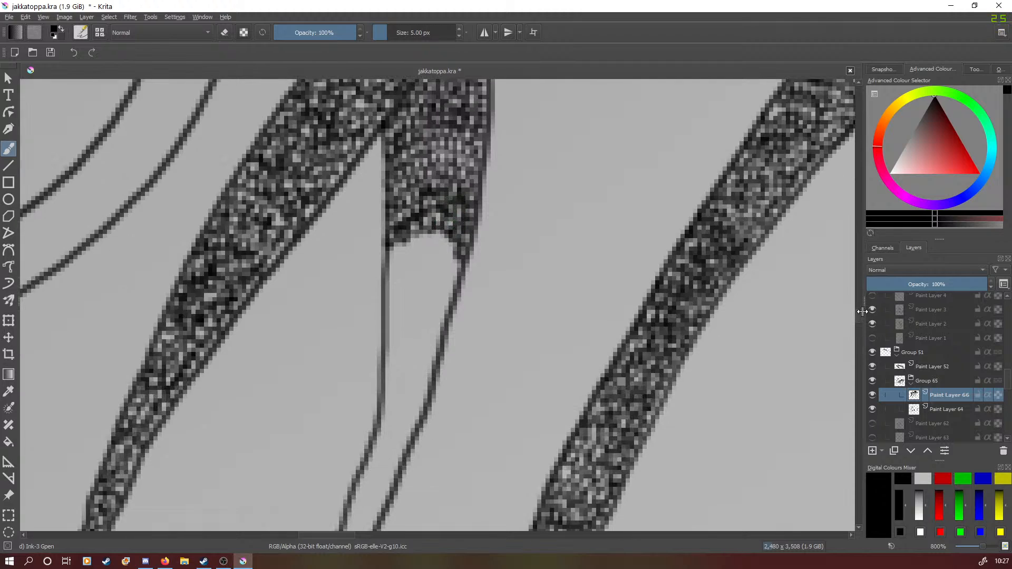
mouse_move(398, 258)
mouse_down()
mouse_move(418, 253)
mouse_move(425, 231)
mouse_move(446, 251)
mouse_move(454, 231)
mouse_move(440, 250)
mouse_move(449, 247)
mouse_move(447, 282)
mouse_move(431, 253)
mouse_move(423, 268)
mouse_move(404, 263)
mouse_move(386, 276)
mouse_move(398, 292)
mouse_move(420, 268)
mouse_move(423, 280)
mouse_move(443, 269)
mouse_move(449, 305)
mouse_move(444, 288)
mouse_move(432, 287)
mouse_move(421, 297)
mouse_move(395, 293)
mouse_move(386, 314)
mouse_move(394, 304)
mouse_move(404, 317)
mouse_move(435, 311)
mouse_up()
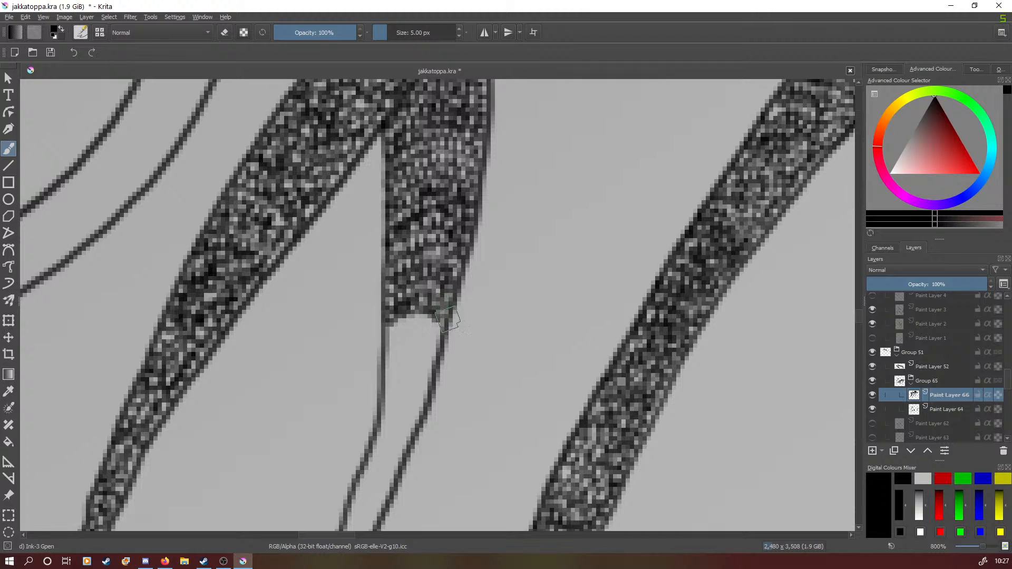
mouse_move(436, 334)
mouse_down()
mouse_move(415, 311)
mouse_move(405, 317)
mouse_move(406, 338)
mouse_move(398, 327)
mouse_move(387, 332)
mouse_move(385, 358)
mouse_move(393, 344)
mouse_move(402, 354)
mouse_move(411, 331)
mouse_move(423, 342)
mouse_move(434, 335)
mouse_move(435, 358)
mouse_move(405, 351)
mouse_move(382, 386)
mouse_move(401, 389)
mouse_move(413, 370)
mouse_move(425, 372)
mouse_move(426, 404)
mouse_move(411, 384)
mouse_move(382, 419)
mouse_move(418, 400)
mouse_up()
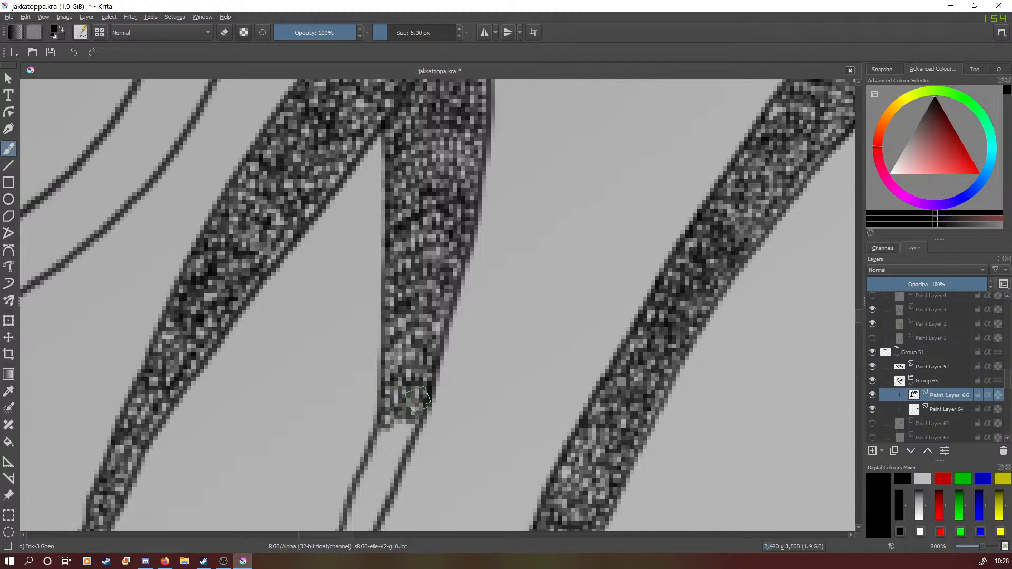
scroll(859, 312, down, 3)
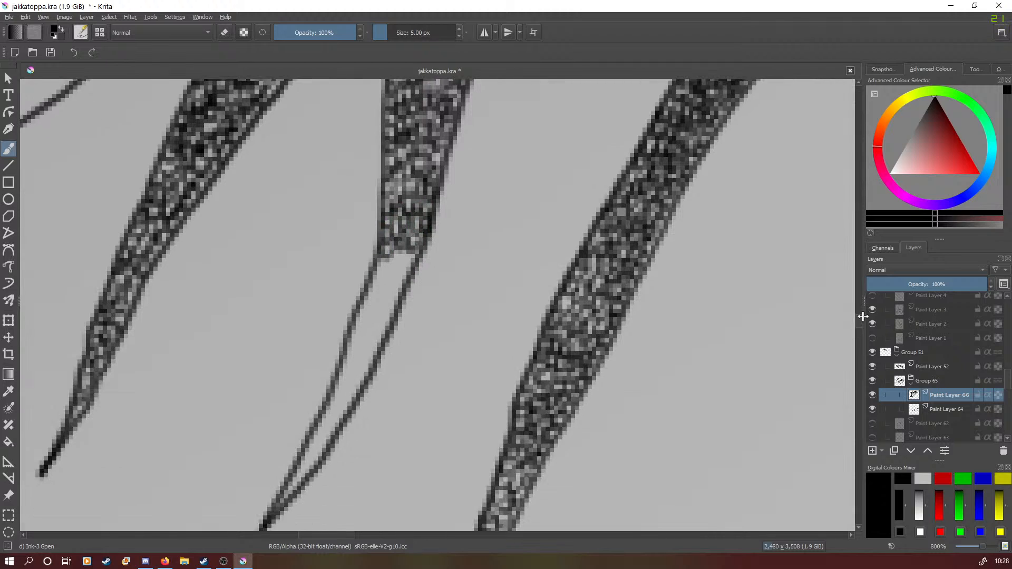
mouse_move(402, 258)
mouse_down()
mouse_move(372, 275)
mouse_move(385, 272)
mouse_move(387, 286)
mouse_move(406, 267)
mouse_move(399, 296)
mouse_move(361, 301)
mouse_move(358, 320)
mouse_move(380, 307)
mouse_move(390, 314)
mouse_move(368, 336)
mouse_move(358, 324)
mouse_move(347, 345)
mouse_move(353, 357)
mouse_move(374, 362)
mouse_up()
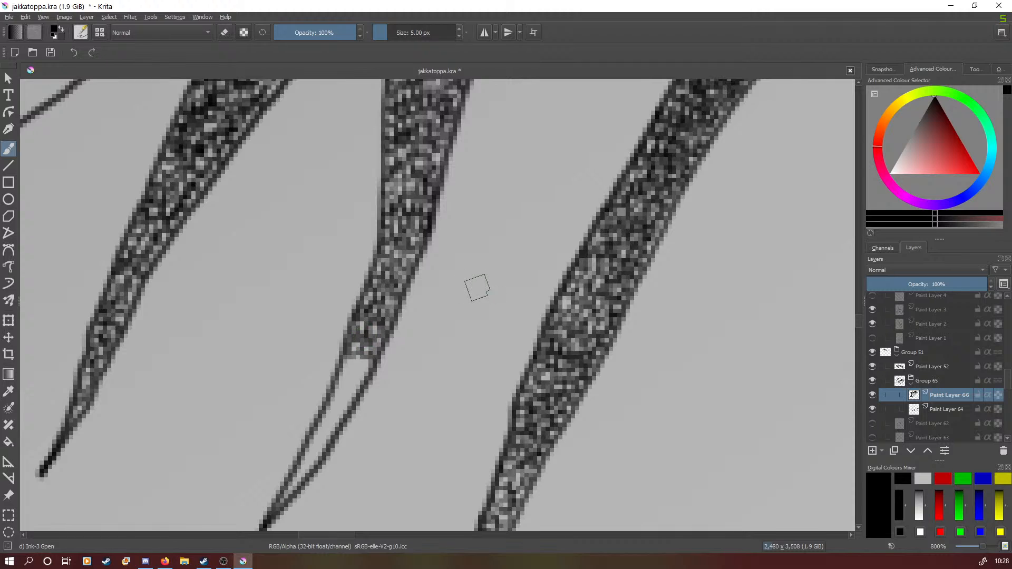
mouse_move(358, 358)
mouse_down()
mouse_move(331, 393)
mouse_move(348, 392)
mouse_move(341, 420)
mouse_move(294, 483)
mouse_move(314, 457)
mouse_move(328, 405)
mouse_up()
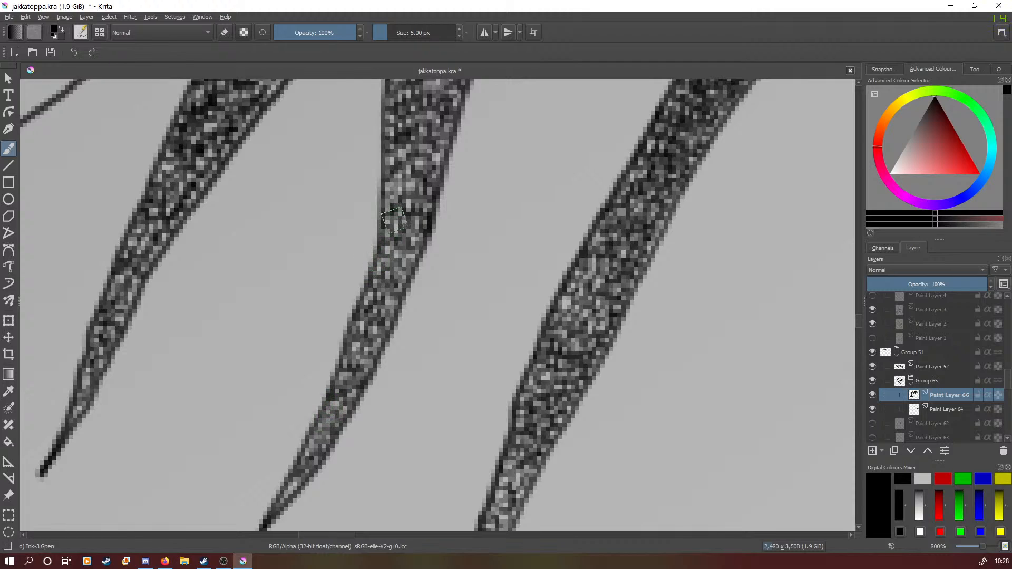
Paint a speckled edge from the next upper spine's peak down to the textured body, and fill the wedge beneath the peak.
drag(856, 318, 858, 279)
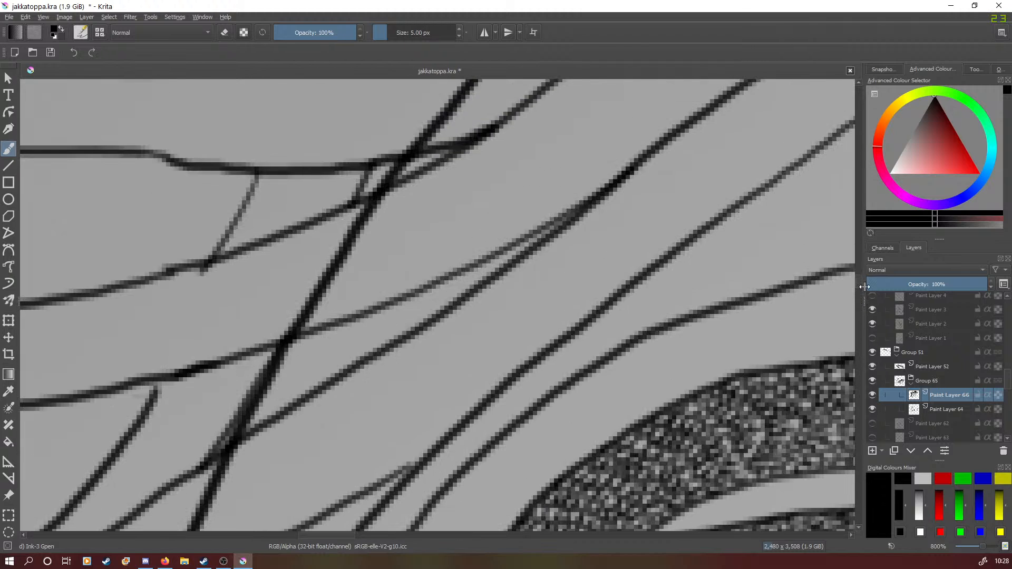
drag(341, 536, 393, 533)
mouse_move(530, 196)
mouse_down()
mouse_move(519, 208)
mouse_move(532, 198)
mouse_move(554, 226)
mouse_move(588, 223)
mouse_move(632, 251)
mouse_move(631, 263)
mouse_up()
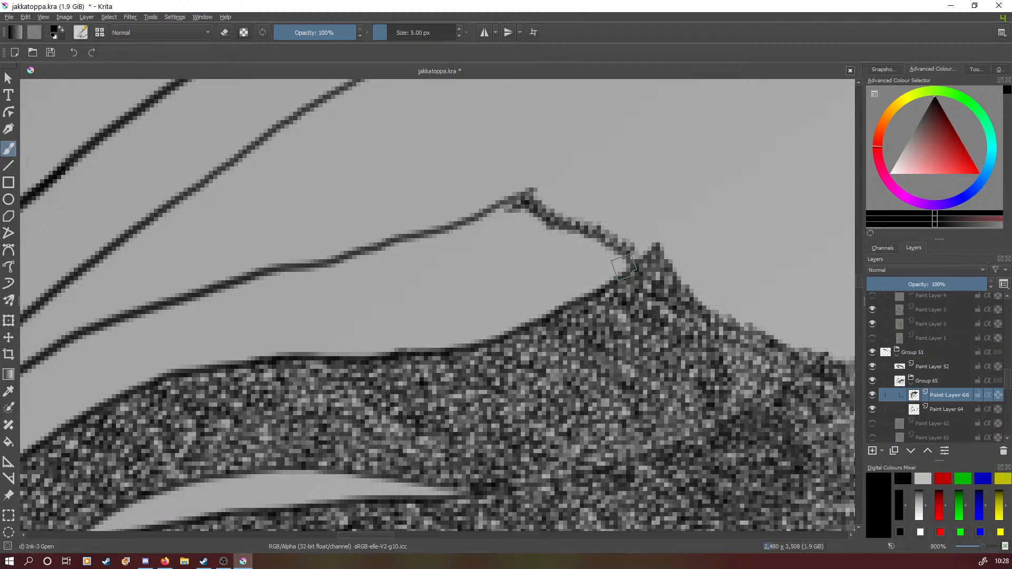
mouse_move(625, 260)
mouse_down()
mouse_move(598, 289)
mouse_move(620, 265)
mouse_up()
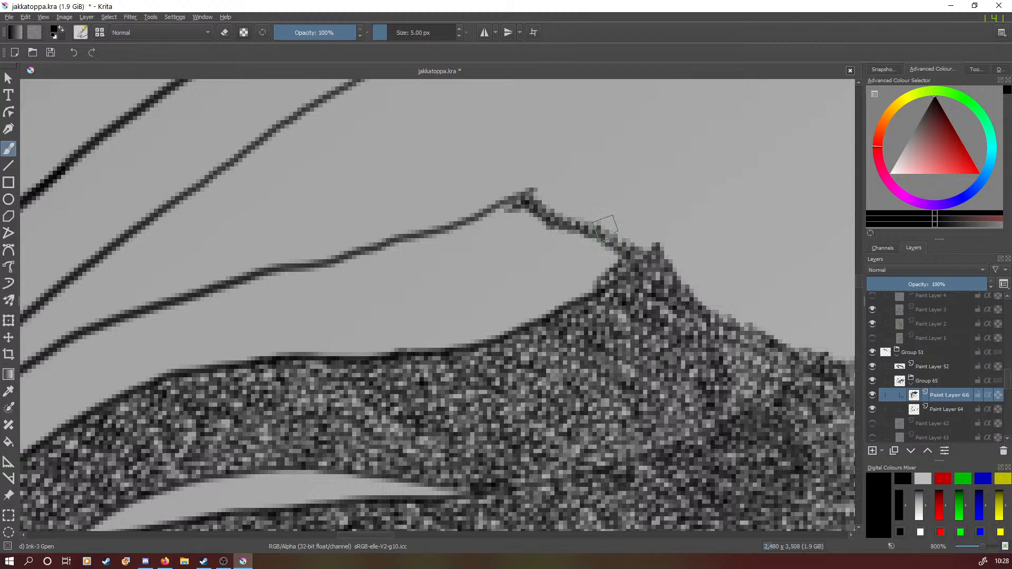
mouse_move(617, 258)
mouse_down()
mouse_move(606, 248)
mouse_move(550, 220)
mouse_move(558, 234)
mouse_move(551, 230)
mouse_move(596, 257)
mouse_move(595, 285)
mouse_move(560, 306)
mouse_up()
mouse_move(548, 308)
mouse_down()
mouse_move(584, 278)
mouse_move(580, 249)
mouse_move(567, 240)
mouse_move(560, 253)
mouse_move(530, 213)
mouse_move(527, 226)
mouse_move(513, 208)
mouse_move(491, 213)
mouse_move(489, 226)
mouse_move(517, 220)
mouse_move(545, 232)
mouse_move(540, 248)
mouse_move(559, 246)
mouse_move(557, 261)
mouse_move(567, 252)
mouse_move(572, 268)
mouse_move(547, 296)
mouse_move(558, 264)
mouse_move(549, 252)
mouse_move(539, 260)
mouse_move(524, 234)
mouse_move(503, 236)
mouse_move(508, 211)
mouse_move(491, 234)
mouse_move(501, 232)
mouse_move(467, 220)
mouse_move(461, 231)
mouse_move(480, 241)
mouse_move(516, 240)
mouse_move(526, 248)
mouse_move(521, 259)
mouse_move(508, 244)
mouse_move(526, 247)
mouse_move(534, 264)
mouse_move(525, 282)
mouse_move(539, 299)
mouse_move(530, 316)
mouse_move(525, 303)
mouse_move(516, 311)
mouse_move(525, 260)
mouse_move(505, 267)
mouse_move(505, 241)
mouse_move(441, 236)
mouse_move(493, 267)
mouse_move(505, 256)
mouse_move(513, 317)
mouse_move(459, 344)
mouse_move(499, 304)
mouse_move(493, 269)
mouse_move(477, 261)
mouse_move(485, 290)
mouse_move(473, 288)
mouse_move(460, 312)
mouse_move(455, 256)
mouse_up()
mouse_move(430, 224)
mouse_down()
mouse_move(440, 257)
mouse_move(439, 242)
mouse_move(428, 253)
mouse_move(421, 239)
mouse_move(401, 240)
mouse_move(454, 284)
mouse_move(447, 298)
mouse_move(441, 278)
mouse_move(426, 292)
mouse_move(429, 278)
mouse_move(443, 292)
mouse_move(417, 299)
mouse_move(424, 291)
mouse_move(421, 310)
mouse_move(449, 299)
mouse_move(454, 325)
mouse_move(442, 311)
mouse_move(449, 338)
mouse_move(431, 329)
mouse_move(442, 314)
mouse_move(436, 328)
mouse_move(449, 331)
mouse_move(439, 339)
mouse_move(428, 333)
mouse_move(449, 317)
mouse_move(395, 328)
mouse_move(424, 310)
mouse_move(415, 327)
mouse_move(432, 332)
mouse_move(399, 345)
mouse_up()
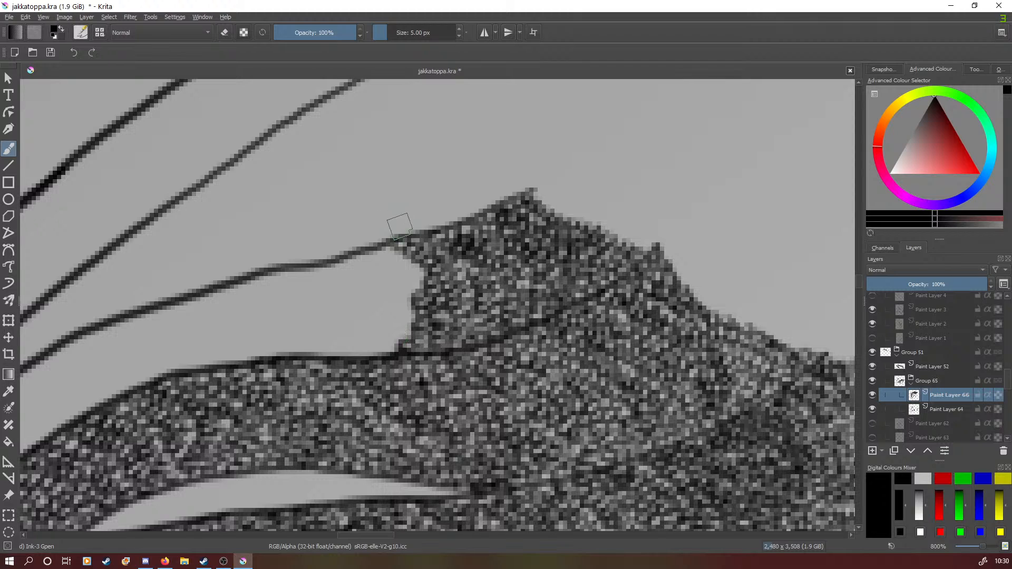
Extend the speckled fill outward from the wedge between the upper spine's outlines, to just past the slight bend in its upper line.
mouse_move(391, 252)
mouse_down()
mouse_move(415, 259)
mouse_move(423, 276)
mouse_move(384, 282)
mouse_move(385, 249)
mouse_move(362, 255)
mouse_move(401, 271)
mouse_move(384, 274)
mouse_move(405, 284)
mouse_move(399, 292)
mouse_move(420, 289)
mouse_move(402, 298)
mouse_move(384, 354)
mouse_move(366, 345)
mouse_move(369, 334)
mouse_move(400, 303)
mouse_move(371, 291)
mouse_move(366, 258)
mouse_move(360, 284)
mouse_move(352, 262)
mouse_move(324, 261)
mouse_move(319, 273)
mouse_move(367, 283)
mouse_move(359, 320)
mouse_move(375, 326)
mouse_move(347, 299)
mouse_up()
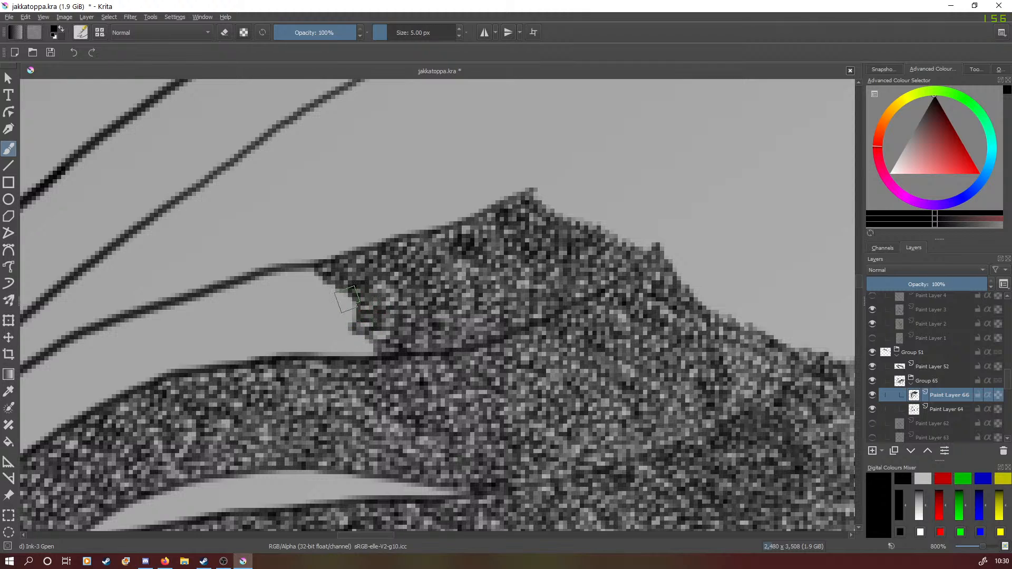
mouse_move(358, 344)
mouse_down()
mouse_move(332, 347)
mouse_move(330, 358)
mouse_move(329, 344)
mouse_move(352, 328)
mouse_move(348, 296)
mouse_move(335, 302)
mouse_move(329, 281)
mouse_move(311, 289)
mouse_move(330, 293)
mouse_move(303, 263)
mouse_move(279, 263)
mouse_move(304, 301)
mouse_move(317, 298)
mouse_move(317, 310)
mouse_move(333, 316)
mouse_move(323, 322)
mouse_move(343, 340)
mouse_move(291, 306)
mouse_up()
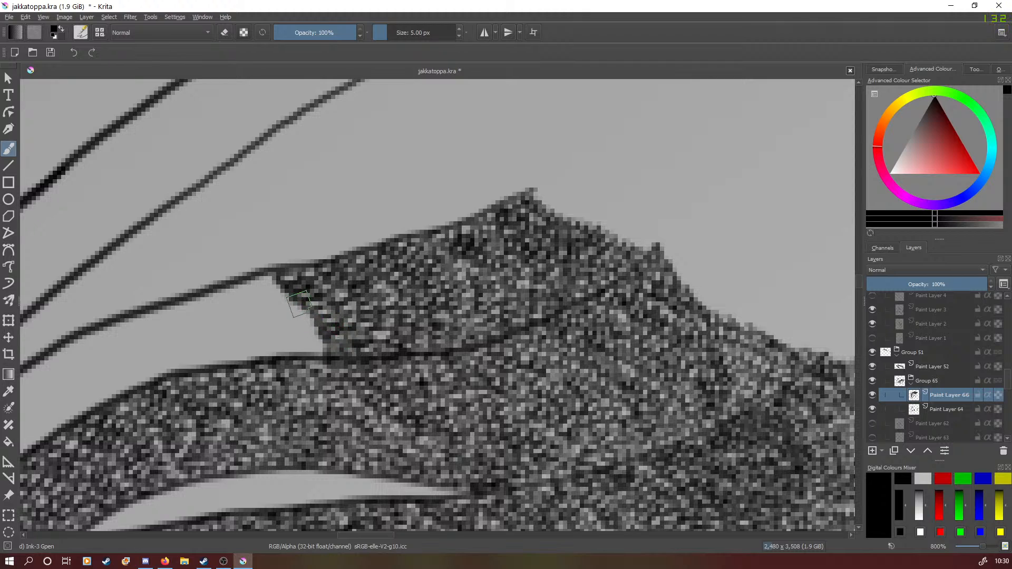
mouse_move(983, 546)
mouse_down()
mouse_move(970, 544)
mouse_move(985, 545)
mouse_up()
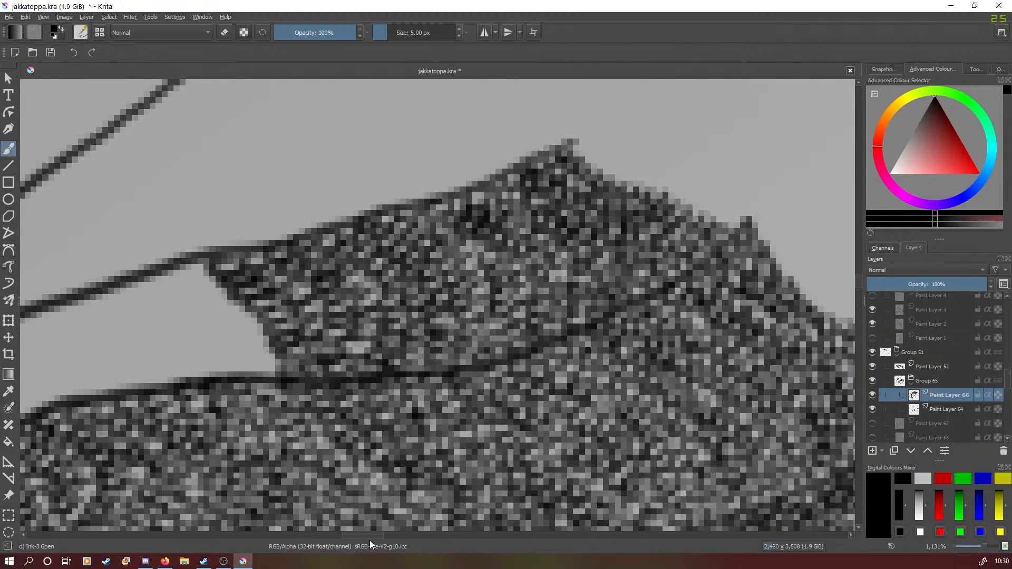
mouse_move(358, 537)
mouse_down()
mouse_move(339, 533)
mouse_move(358, 536)
mouse_up()
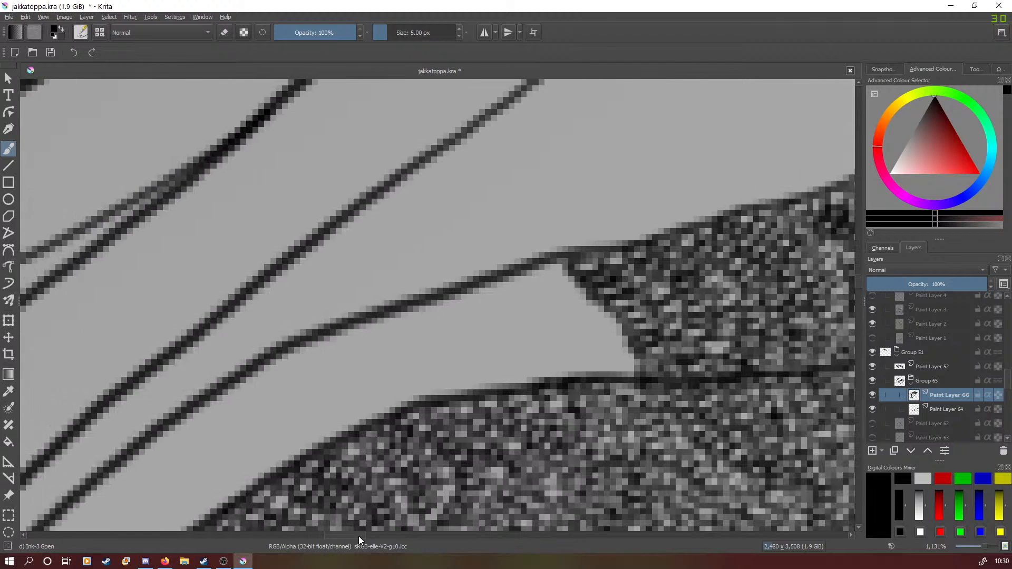
mouse_move(555, 261)
mouse_down()
mouse_move(566, 270)
mouse_move(561, 282)
mouse_move(589, 291)
mouse_move(593, 309)
mouse_move(625, 317)
mouse_move(611, 327)
mouse_move(625, 354)
mouse_move(619, 371)
mouse_up()
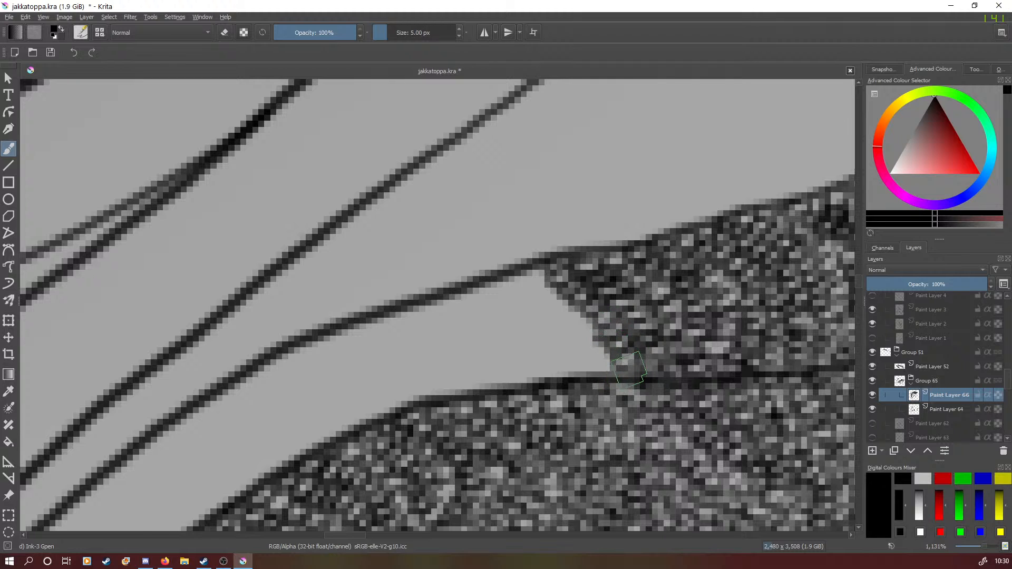
Extend the speckled fill along the upper spine between its outlines, from the slight bend to where the spine starts curving downward.
scroll(985, 551, down, 3)
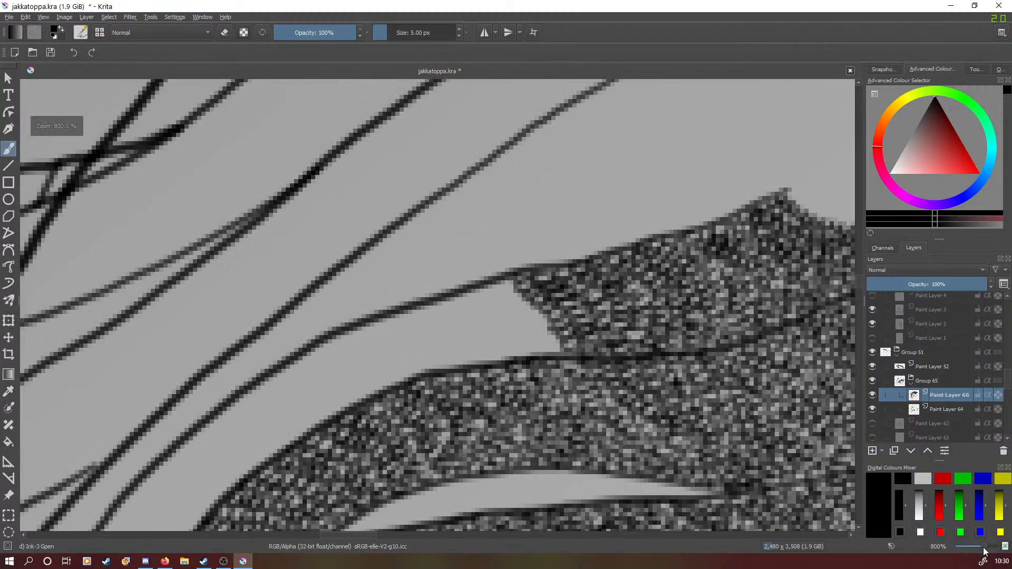
mouse_move(984, 550)
mouse_down()
mouse_move(969, 547)
mouse_move(990, 548)
mouse_up()
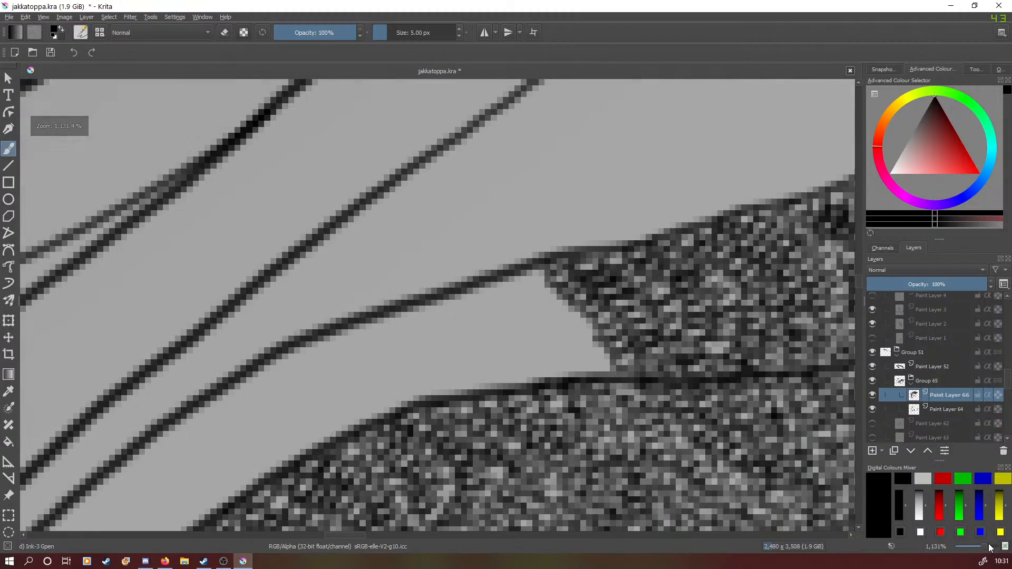
mouse_move(531, 277)
mouse_down()
mouse_move(572, 291)
mouse_move(569, 317)
mouse_move(593, 329)
mouse_move(591, 352)
mouse_move(604, 361)
mouse_move(549, 351)
mouse_move(580, 375)
mouse_move(545, 382)
mouse_move(559, 359)
mouse_move(586, 360)
mouse_move(563, 348)
mouse_move(577, 337)
mouse_move(565, 325)
mouse_move(534, 325)
mouse_move(533, 283)
mouse_move(511, 283)
mouse_move(513, 299)
mouse_move(518, 282)
mouse_move(495, 277)
mouse_move(486, 292)
mouse_move(502, 293)
mouse_move(487, 308)
mouse_move(513, 300)
mouse_move(523, 307)
mouse_move(509, 329)
mouse_move(540, 316)
mouse_move(528, 345)
mouse_move(562, 341)
mouse_move(523, 360)
mouse_move(534, 370)
mouse_move(480, 391)
mouse_move(465, 381)
mouse_move(518, 366)
mouse_move(532, 341)
mouse_move(519, 347)
mouse_move(500, 316)
mouse_move(478, 323)
mouse_move(448, 278)
mouse_move(482, 309)
mouse_move(459, 296)
mouse_move(422, 301)
mouse_move(469, 323)
mouse_move(456, 305)
mouse_up()
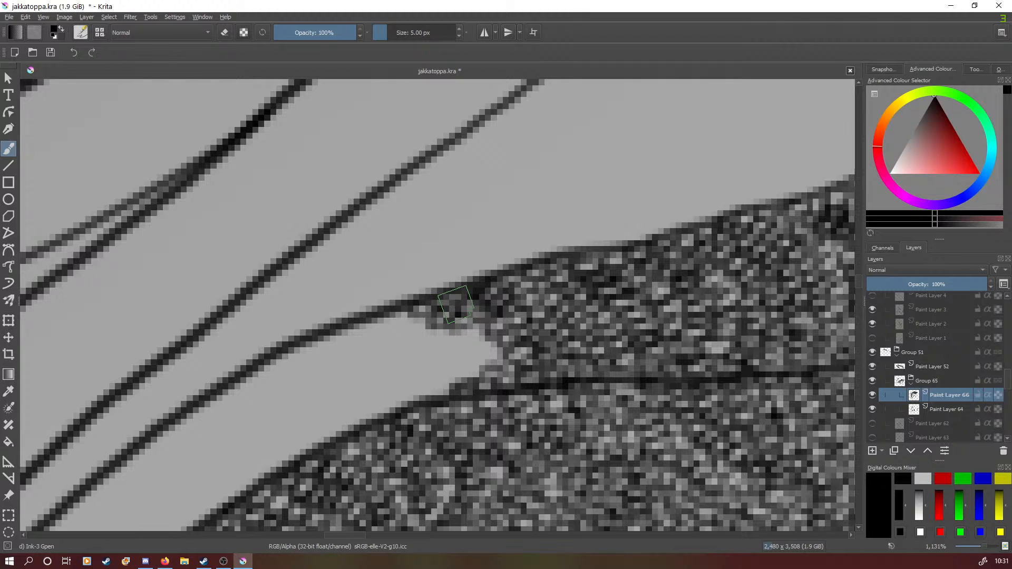
mouse_move(456, 305)
mouse_down()
mouse_move(462, 330)
mouse_move(493, 338)
mouse_move(474, 367)
mouse_move(442, 372)
mouse_move(457, 368)
mouse_move(461, 343)
mouse_move(448, 331)
mouse_move(427, 344)
mouse_move(381, 293)
mouse_move(412, 329)
mouse_move(396, 311)
mouse_move(376, 318)
mouse_move(395, 338)
mouse_move(424, 338)
mouse_move(423, 366)
mouse_move(444, 359)
mouse_move(413, 389)
mouse_move(396, 377)
mouse_up()
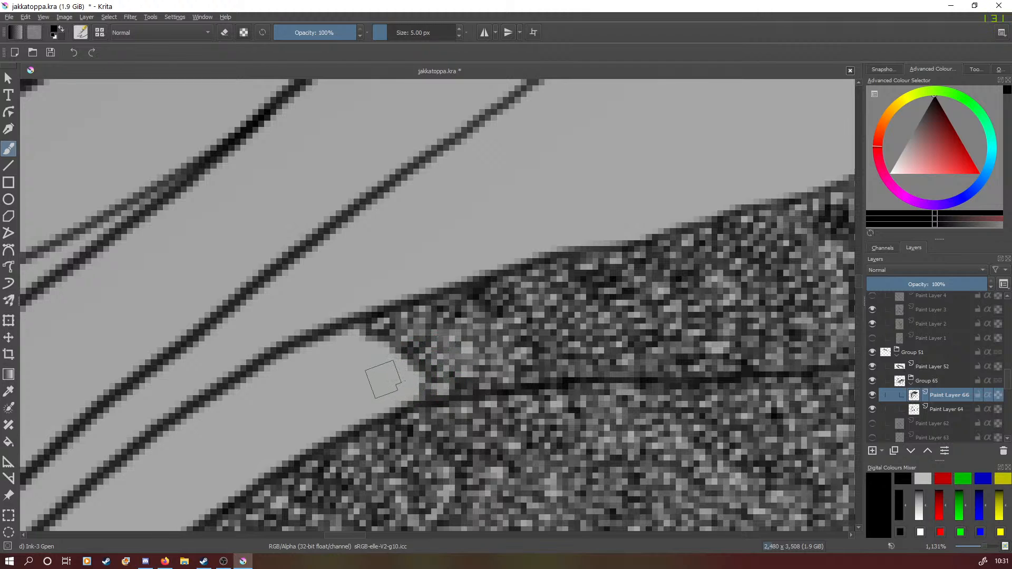
mouse_move(384, 379)
mouse_down()
mouse_move(365, 335)
mouse_move(350, 326)
mouse_move(346, 341)
mouse_move(374, 340)
mouse_move(366, 347)
mouse_move(390, 363)
mouse_move(406, 358)
mouse_move(398, 398)
mouse_move(385, 403)
mouse_move(372, 390)
mouse_move(381, 392)
mouse_move(376, 359)
mouse_move(347, 376)
mouse_move(341, 342)
mouse_move(308, 344)
mouse_move(314, 354)
mouse_move(304, 341)
mouse_move(315, 351)
mouse_move(301, 367)
mouse_move(330, 363)
mouse_move(332, 377)
mouse_move(344, 377)
mouse_move(339, 389)
mouse_move(374, 382)
mouse_move(334, 408)
mouse_move(280, 355)
mouse_move(269, 366)
mouse_move(306, 367)
mouse_move(294, 389)
mouse_move(325, 395)
mouse_move(286, 413)
mouse_move(333, 415)
mouse_move(292, 449)
mouse_move(315, 442)
mouse_move(301, 454)
mouse_move(285, 454)
mouse_move(305, 412)
mouse_move(284, 418)
mouse_move(287, 405)
mouse_move(259, 378)
mouse_move(234, 409)
mouse_move(269, 409)
mouse_move(248, 421)
mouse_move(208, 414)
mouse_move(233, 417)
mouse_move(257, 427)
mouse_up()
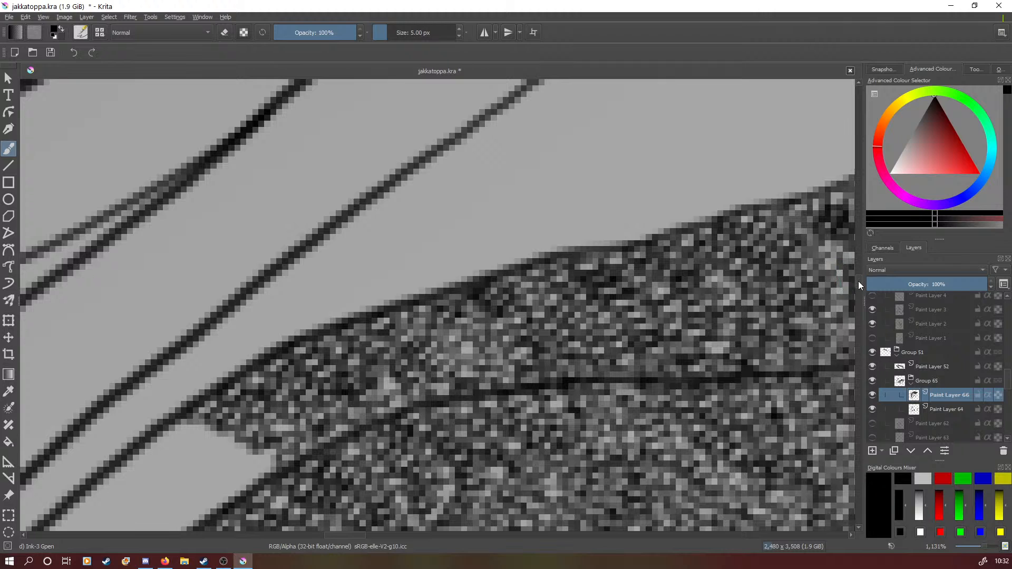
Continue the speckles down the curving part of the spine until they meet the textured spine crossing over it.
scroll(858, 281, down, 5)
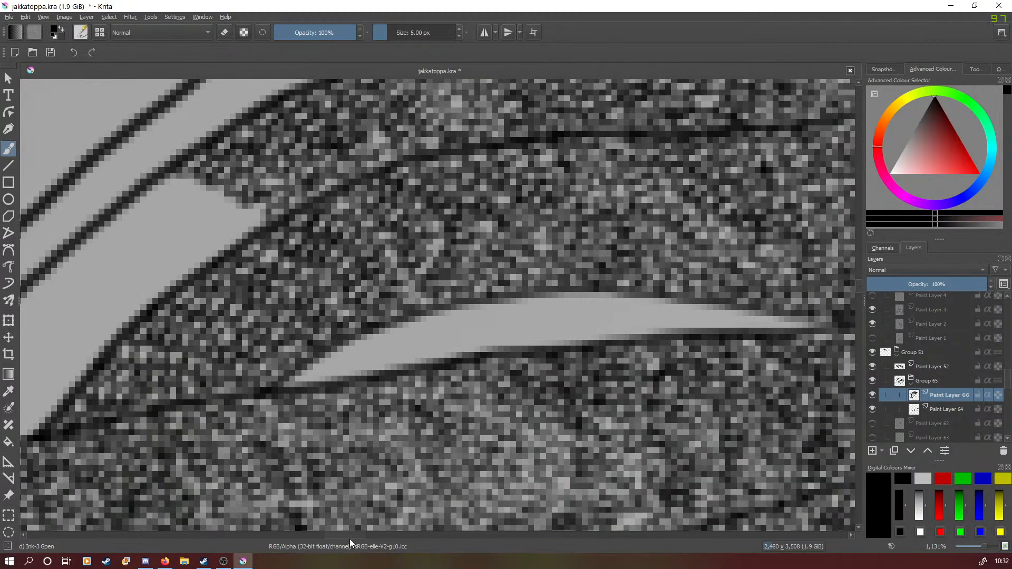
drag(350, 539, 340, 537)
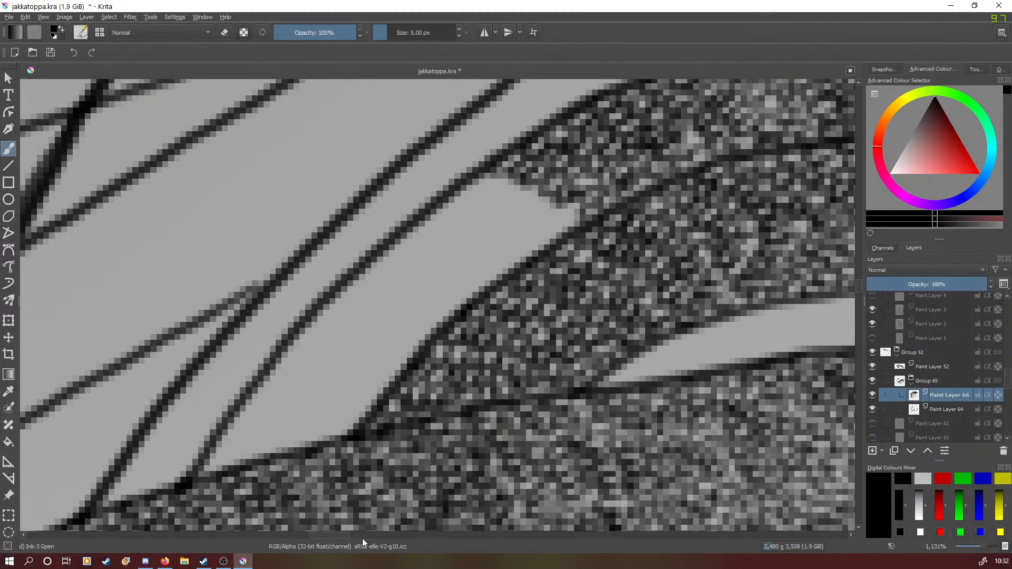
mouse_move(485, 174)
mouse_down()
mouse_move(516, 196)
mouse_move(531, 184)
mouse_move(547, 210)
mouse_move(554, 200)
mouse_move(547, 225)
mouse_move(580, 206)
mouse_move(546, 234)
mouse_move(527, 213)
mouse_move(499, 217)
mouse_move(498, 199)
mouse_move(482, 193)
mouse_move(464, 206)
mouse_move(445, 199)
mouse_move(458, 227)
mouse_move(485, 208)
mouse_move(485, 238)
mouse_move(502, 222)
mouse_move(538, 240)
mouse_up()
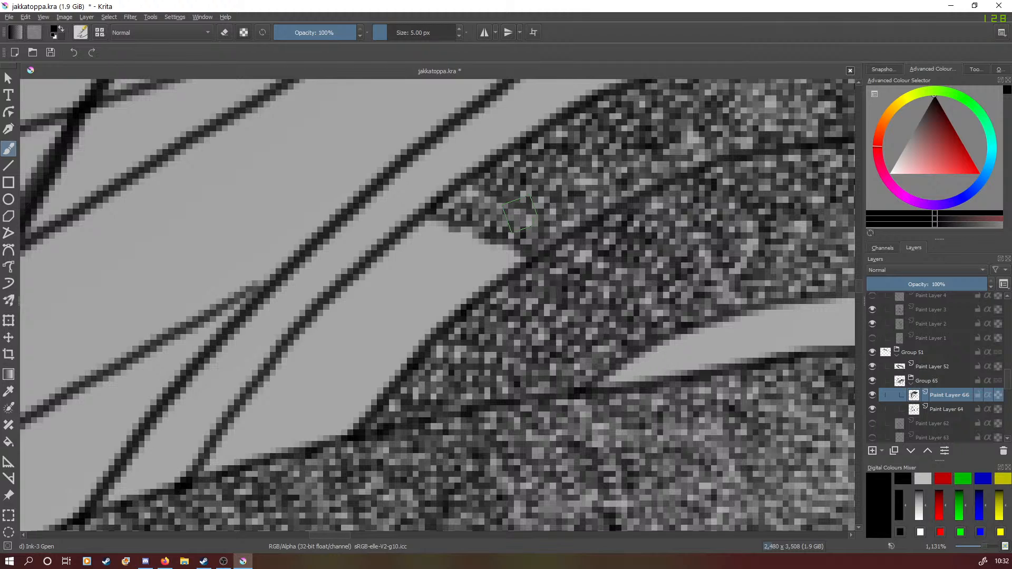
mouse_move(427, 219)
mouse_down()
mouse_move(450, 243)
mouse_move(478, 225)
mouse_move(476, 246)
mouse_move(502, 240)
mouse_move(513, 263)
mouse_move(500, 255)
mouse_move(507, 264)
mouse_move(492, 274)
mouse_move(497, 264)
mouse_move(467, 255)
mouse_move(457, 268)
mouse_move(454, 251)
mouse_move(405, 234)
mouse_move(410, 244)
mouse_move(377, 258)
mouse_move(396, 271)
mouse_move(430, 257)
mouse_move(428, 280)
mouse_move(457, 256)
mouse_move(456, 282)
mouse_move(475, 264)
mouse_move(486, 272)
mouse_move(450, 284)
mouse_move(483, 285)
mouse_move(450, 302)
mouse_move(450, 282)
mouse_move(403, 290)
mouse_move(399, 268)
mouse_move(382, 262)
mouse_move(347, 286)
mouse_move(401, 286)
mouse_move(398, 277)
mouse_move(399, 295)
mouse_move(443, 295)
mouse_move(441, 315)
mouse_move(416, 327)
mouse_move(417, 305)
mouse_move(381, 308)
mouse_move(381, 328)
mouse_move(402, 319)
mouse_move(414, 340)
mouse_move(434, 334)
mouse_up()
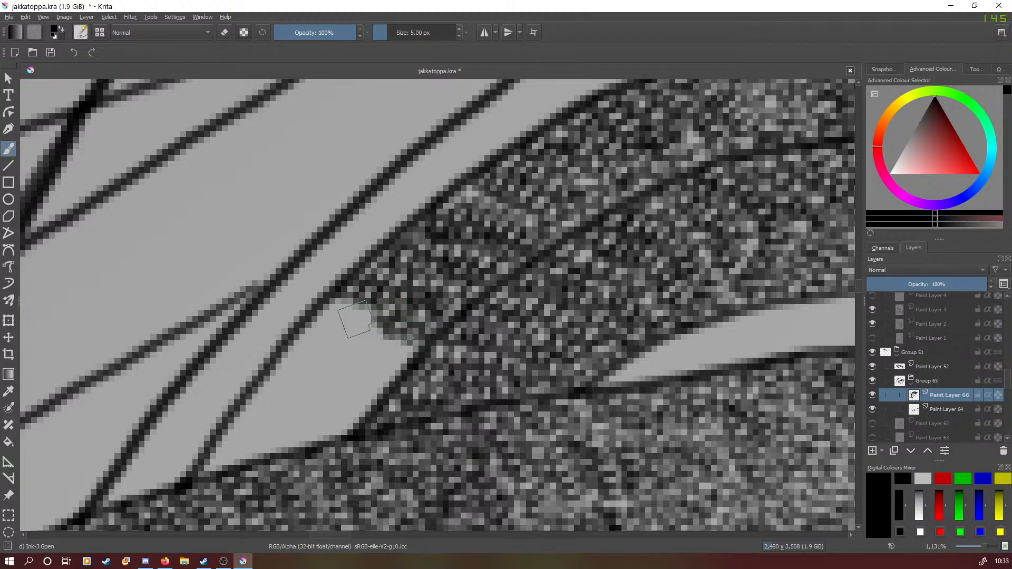
mouse_move(358, 307)
mouse_down()
mouse_move(328, 305)
mouse_move(304, 330)
mouse_move(326, 321)
mouse_move(335, 334)
mouse_move(346, 321)
mouse_move(361, 338)
mouse_move(371, 316)
mouse_move(363, 341)
mouse_move(394, 334)
mouse_move(397, 354)
mouse_move(398, 333)
mouse_move(403, 348)
mouse_move(400, 364)
mouse_move(400, 349)
mouse_move(361, 356)
mouse_move(398, 376)
mouse_move(347, 340)
mouse_move(343, 354)
mouse_move(326, 339)
mouse_move(323, 355)
mouse_move(290, 311)
mouse_move(306, 344)
mouse_move(294, 354)
mouse_move(305, 333)
mouse_up()
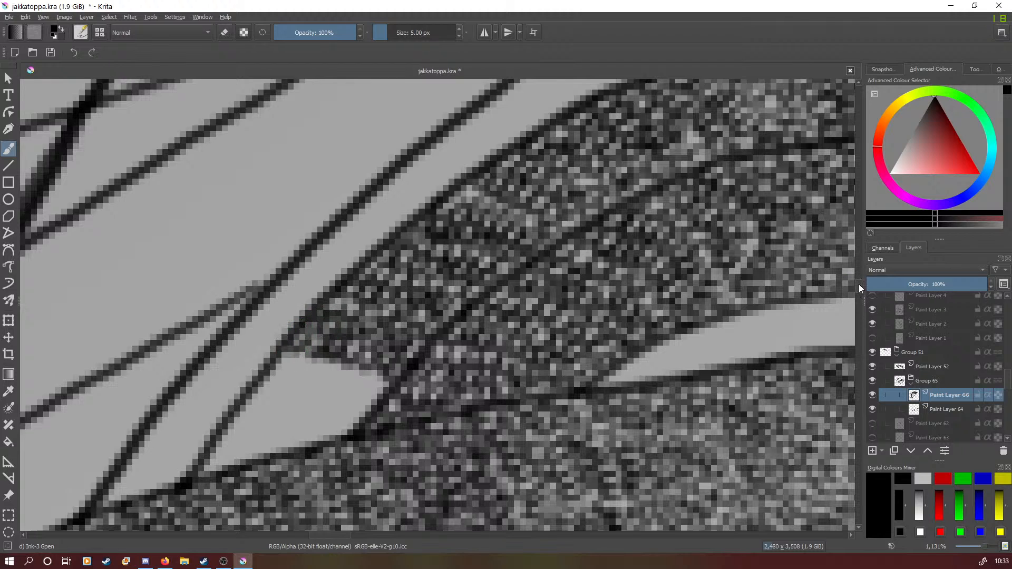
drag(859, 284, 861, 288)
mouse_move(293, 224)
mouse_down()
mouse_move(237, 282)
mouse_move(247, 287)
mouse_move(254, 266)
mouse_move(282, 261)
mouse_move(280, 245)
mouse_move(306, 226)
mouse_move(315, 240)
mouse_move(287, 242)
mouse_move(288, 267)
mouse_move(264, 273)
mouse_move(289, 268)
mouse_move(325, 246)
mouse_move(324, 229)
mouse_move(344, 226)
mouse_move(340, 252)
mouse_move(321, 252)
mouse_move(308, 286)
mouse_move(348, 245)
mouse_move(361, 248)
mouse_move(360, 240)
mouse_move(367, 254)
mouse_move(375, 235)
mouse_move(371, 275)
mouse_move(352, 255)
mouse_move(360, 284)
mouse_move(336, 290)
mouse_up()
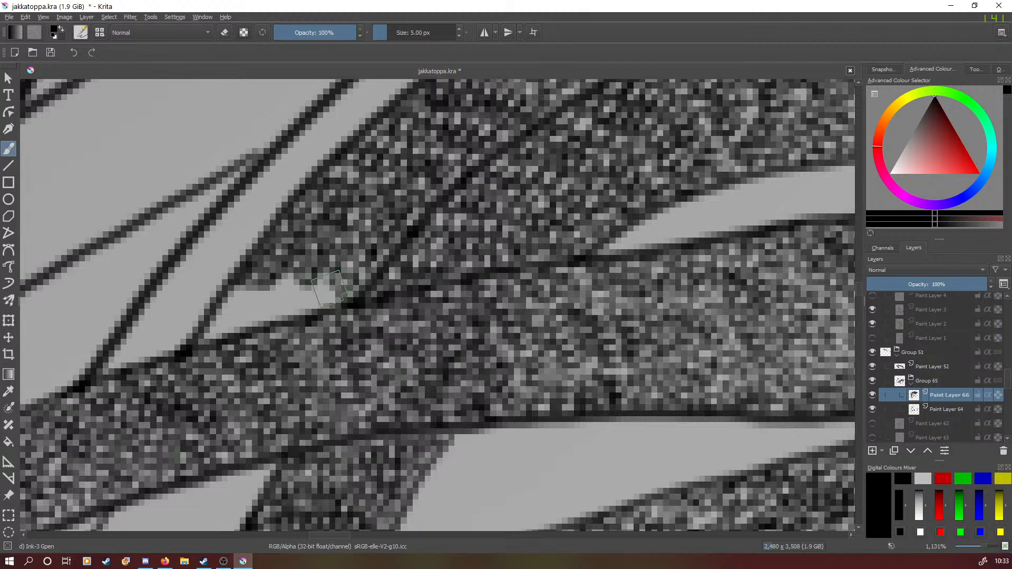
drag(255, 254, 316, 299)
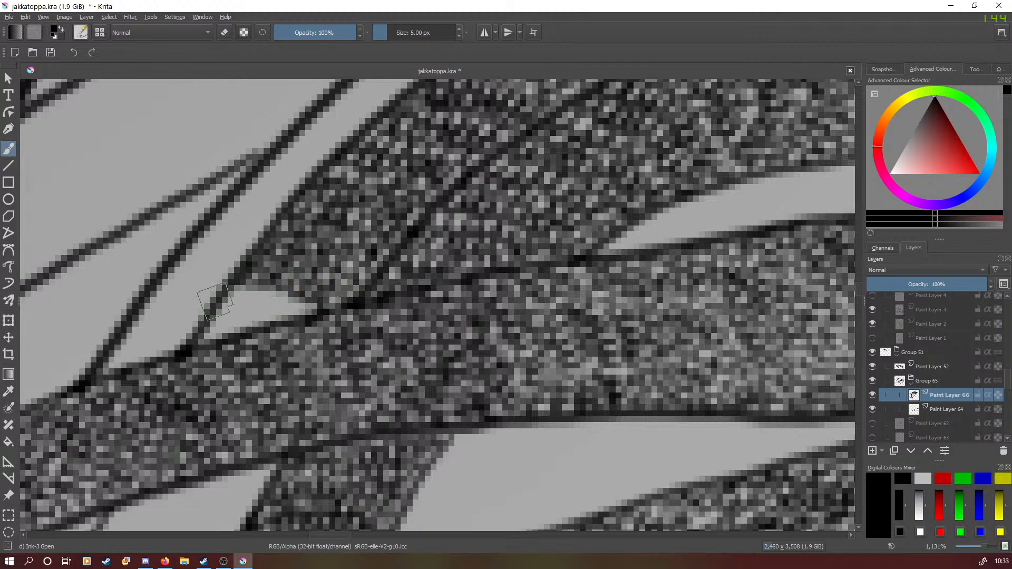
mouse_move(214, 301)
mouse_down()
mouse_move(243, 289)
mouse_move(242, 305)
mouse_move(279, 284)
mouse_move(288, 316)
mouse_move(298, 301)
mouse_move(305, 307)
mouse_move(294, 292)
mouse_move(306, 282)
mouse_move(252, 321)
mouse_move(272, 315)
mouse_move(267, 302)
mouse_move(244, 301)
mouse_move(233, 322)
mouse_move(209, 317)
mouse_move(229, 337)
mouse_move(222, 325)
mouse_move(199, 338)
mouse_up()
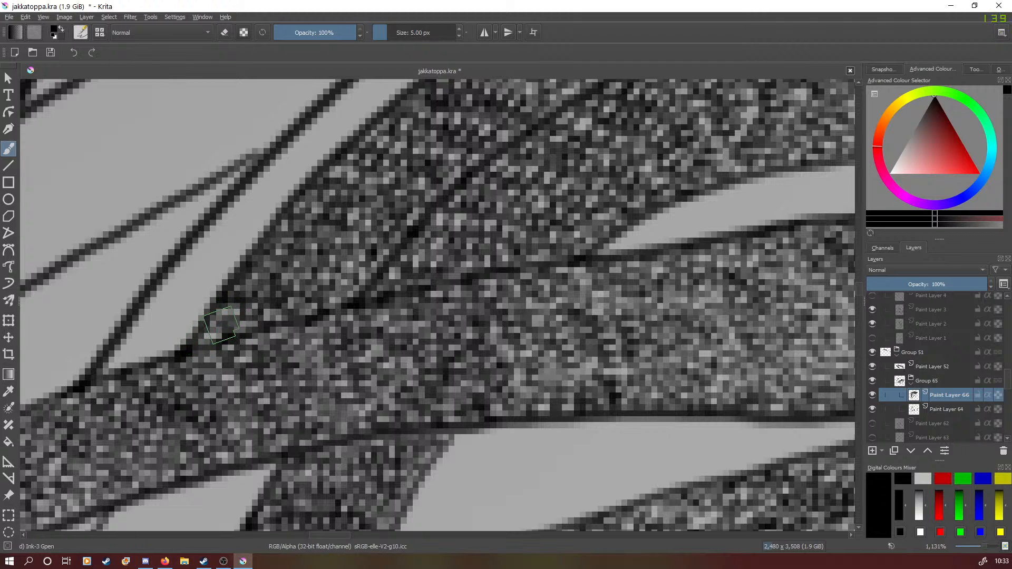
Fill the spine's section between the two crossing textured spines with speckles, from the upper crossing down to the narrow lower corner.
drag(859, 288, 859, 289)
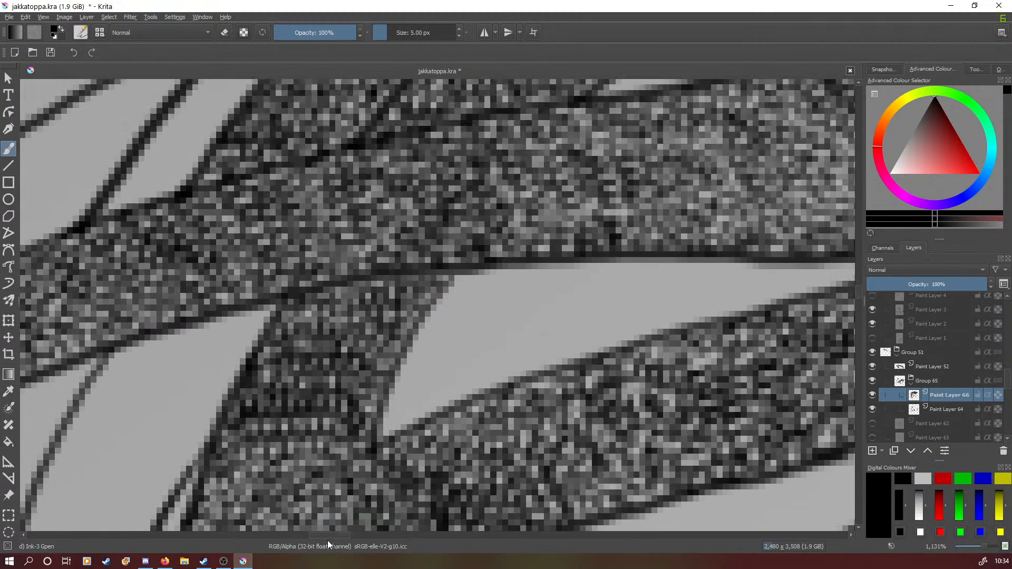
drag(321, 536, 309, 536)
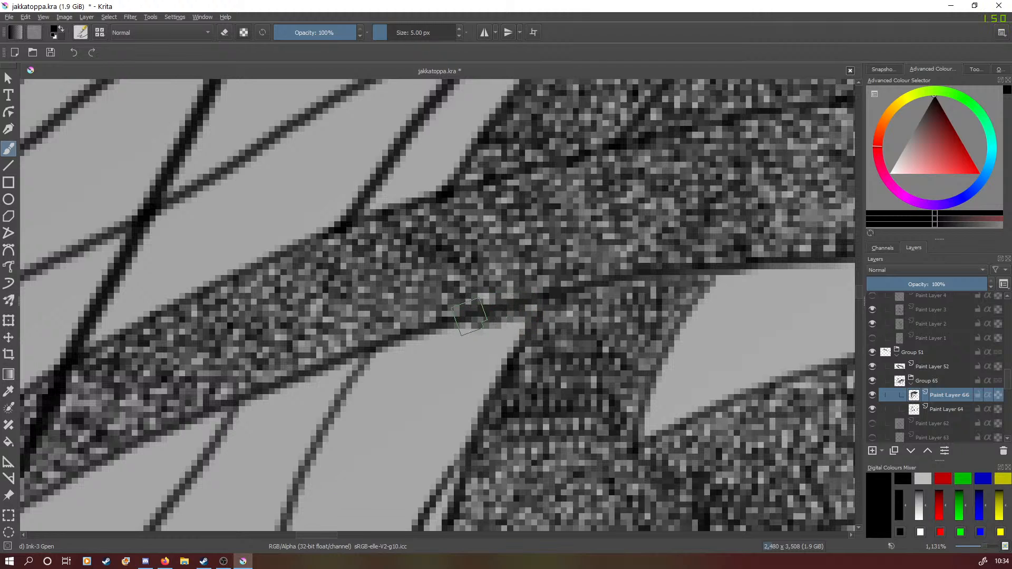
mouse_move(455, 333)
mouse_down()
mouse_move(482, 324)
mouse_move(509, 319)
mouse_move(518, 325)
mouse_move(509, 330)
mouse_move(521, 318)
mouse_move(503, 346)
mouse_move(513, 334)
mouse_move(463, 349)
mouse_move(440, 328)
mouse_move(421, 347)
mouse_move(410, 330)
mouse_move(392, 334)
mouse_move(408, 346)
mouse_move(368, 363)
mouse_move(376, 375)
mouse_move(404, 356)
mouse_move(419, 367)
mouse_move(468, 335)
mouse_move(473, 357)
mouse_move(491, 340)
mouse_move(489, 367)
mouse_move(522, 327)
mouse_up()
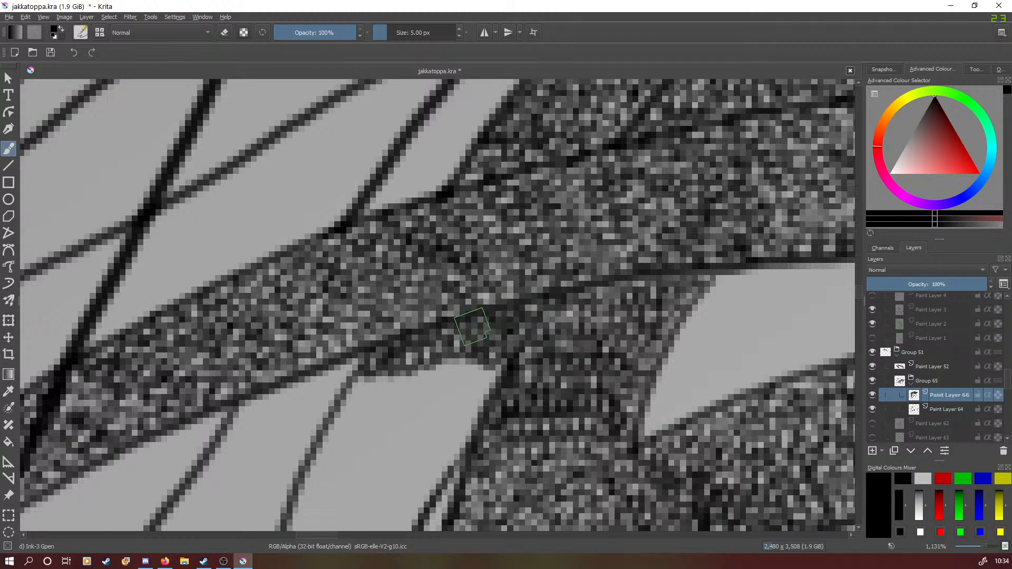
scroll(859, 289, up, 3)
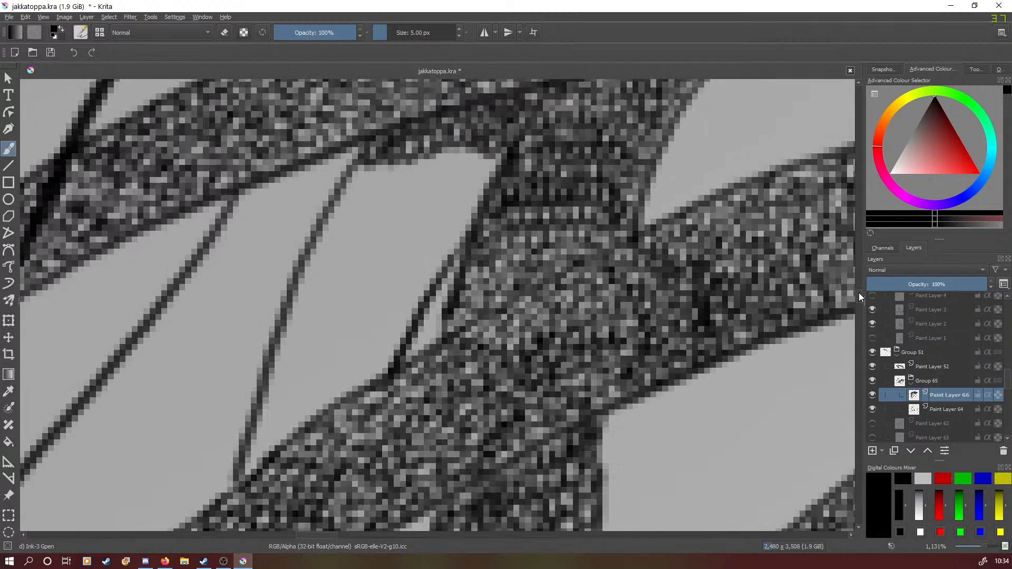
mouse_move(493, 168)
mouse_down()
mouse_move(464, 153)
mouse_move(450, 167)
mouse_move(436, 152)
mouse_move(403, 170)
mouse_move(385, 162)
mouse_move(377, 183)
mouse_move(370, 167)
mouse_move(349, 174)
mouse_move(362, 207)
mouse_move(391, 171)
mouse_move(391, 199)
mouse_move(417, 175)
mouse_move(429, 188)
mouse_move(447, 166)
mouse_move(459, 186)
mouse_move(476, 166)
mouse_move(467, 168)
mouse_move(482, 171)
mouse_move(471, 197)
mouse_move(481, 203)
mouse_move(453, 194)
mouse_move(435, 212)
mouse_move(422, 193)
mouse_move(377, 220)
mouse_move(361, 206)
mouse_move(337, 226)
mouse_move(332, 214)
mouse_move(322, 231)
mouse_move(340, 222)
mouse_move(348, 243)
mouse_move(382, 219)
mouse_move(394, 228)
mouse_move(411, 216)
mouse_move(414, 234)
mouse_move(429, 214)
mouse_move(440, 212)
mouse_move(446, 229)
mouse_move(453, 206)
mouse_move(440, 223)
mouse_move(463, 213)
mouse_move(462, 222)
mouse_move(403, 242)
mouse_move(409, 264)
mouse_move(456, 244)
mouse_move(419, 231)
mouse_move(417, 248)
mouse_move(403, 235)
mouse_move(386, 236)
mouse_move(383, 254)
mouse_move(373, 243)
mouse_move(319, 254)
mouse_move(313, 275)
mouse_move(380, 266)
mouse_move(404, 249)
mouse_move(419, 261)
mouse_move(441, 251)
mouse_move(409, 272)
mouse_move(388, 267)
mouse_move(404, 295)
mouse_move(423, 298)
mouse_move(405, 310)
mouse_move(416, 311)
mouse_move(378, 279)
mouse_move(349, 275)
mouse_move(329, 275)
mouse_move(293, 301)
mouse_move(316, 305)
mouse_move(341, 292)
mouse_move(389, 305)
mouse_move(376, 347)
mouse_up()
mouse_move(374, 311)
mouse_down()
mouse_move(348, 327)
mouse_move(328, 307)
mouse_move(307, 310)
mouse_move(274, 326)
mouse_move(276, 350)
mouse_move(288, 336)
mouse_move(315, 350)
mouse_move(354, 310)
mouse_up()
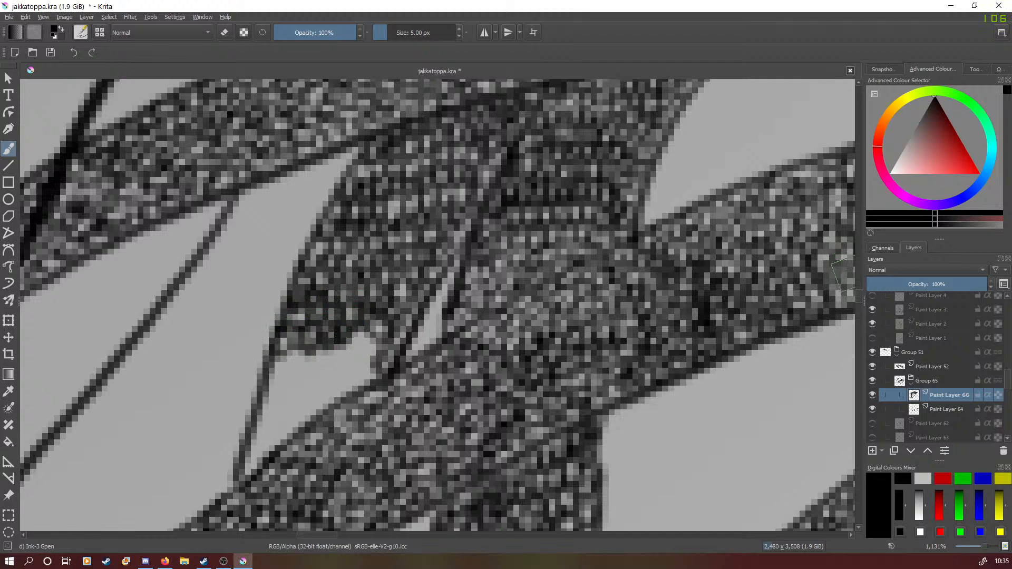
mouse_move(859, 297)
mouse_down()
mouse_move(860, 314)
mouse_move(860, 278)
mouse_move(859, 297)
mouse_up()
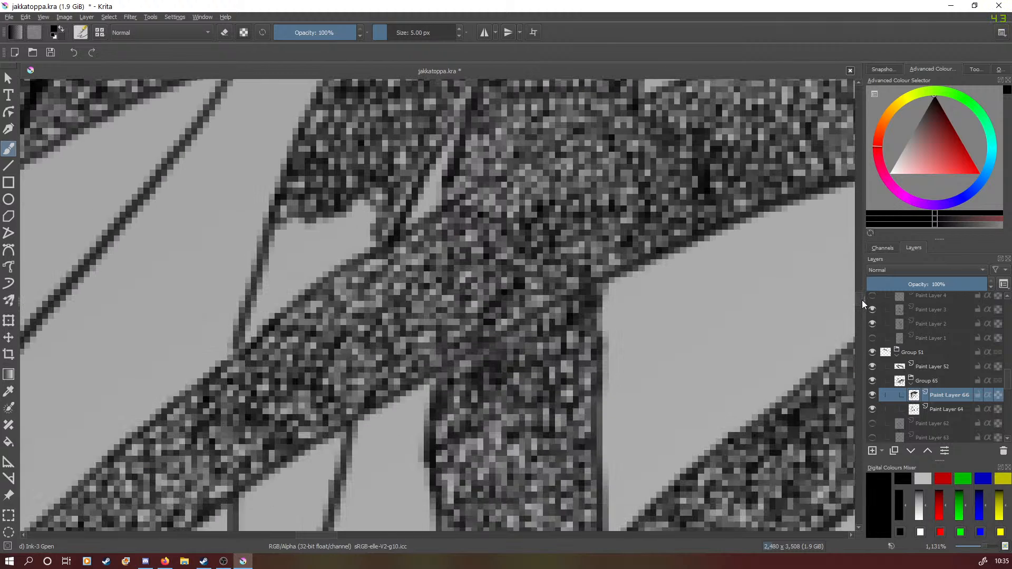
mouse_move(352, 205)
mouse_down()
mouse_move(339, 227)
mouse_move(264, 253)
mouse_move(289, 262)
mouse_move(350, 238)
mouse_move(379, 244)
mouse_move(370, 226)
mouse_move(277, 287)
mouse_move(264, 279)
mouse_move(323, 261)
mouse_move(319, 248)
mouse_move(254, 309)
mouse_move(285, 301)
mouse_move(229, 330)
mouse_move(244, 338)
mouse_move(253, 317)
mouse_up()
Start the speckled fill below the lower crossing spine, covering the straight stretch between the two outlines down to where they bend.
scroll(860, 300, down, 5)
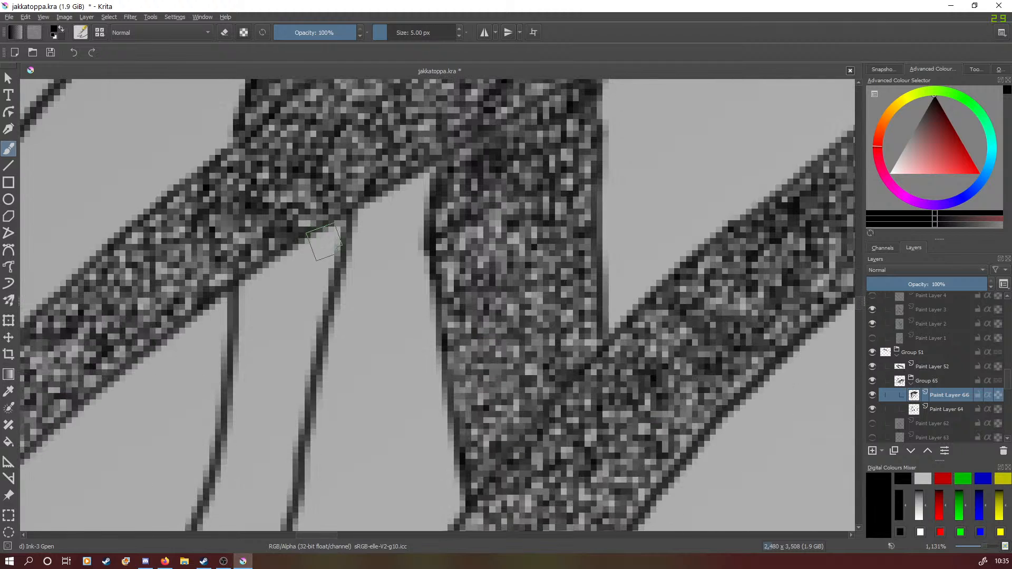
mouse_move(323, 243)
mouse_down()
mouse_move(335, 220)
mouse_move(313, 238)
mouse_move(312, 258)
mouse_move(284, 253)
mouse_move(270, 285)
mouse_move(261, 269)
mouse_move(230, 298)
mouse_move(241, 319)
mouse_move(273, 272)
mouse_move(296, 281)
mouse_move(304, 260)
mouse_move(317, 251)
mouse_move(320, 263)
mouse_move(330, 249)
mouse_move(337, 257)
mouse_move(319, 267)
mouse_move(304, 284)
mouse_up()
mouse_move(304, 311)
mouse_down()
mouse_move(287, 289)
mouse_move(268, 298)
mouse_move(276, 309)
mouse_move(255, 305)
mouse_move(227, 330)
mouse_move(242, 360)
mouse_move(262, 322)
mouse_move(270, 341)
mouse_move(289, 317)
mouse_move(294, 338)
mouse_move(330, 311)
mouse_up()
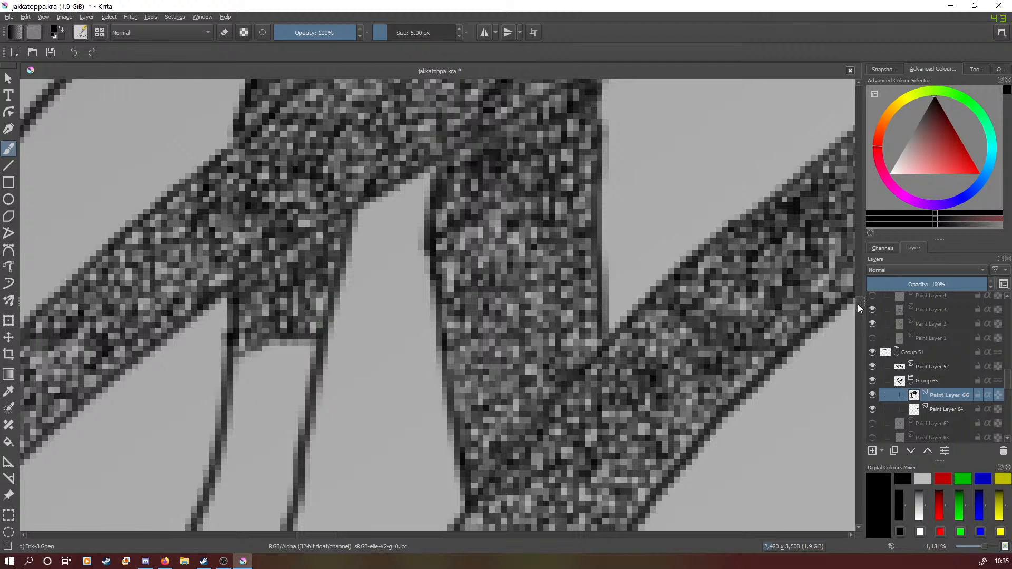
scroll(858, 305, down, 3)
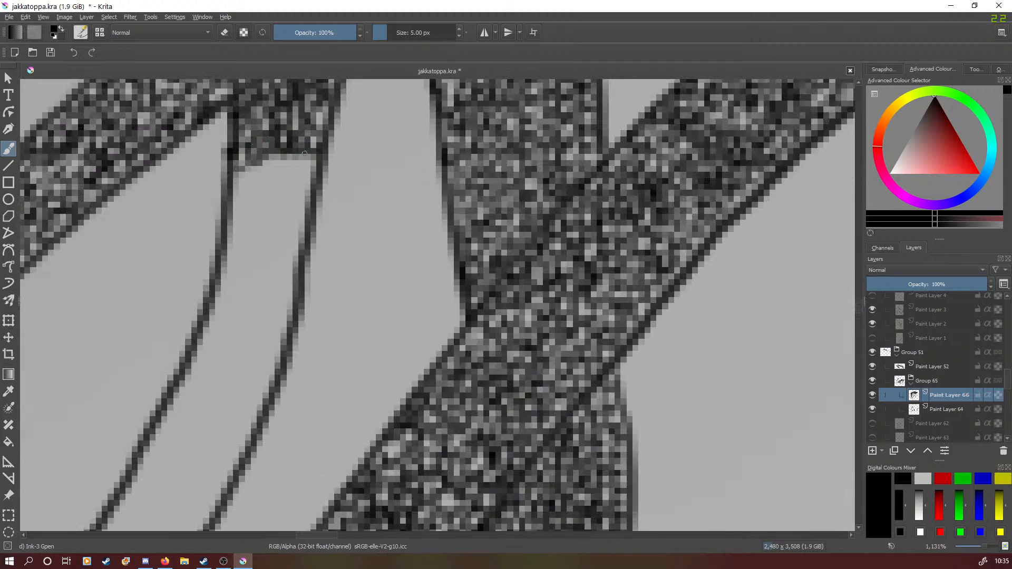
mouse_move(298, 152)
mouse_down()
mouse_move(277, 178)
mouse_move(253, 160)
mouse_move(250, 187)
mouse_move(237, 168)
mouse_move(228, 186)
mouse_move(238, 189)
mouse_move(229, 166)
mouse_move(233, 218)
mouse_move(236, 190)
mouse_move(250, 208)
mouse_move(254, 181)
mouse_move(271, 175)
mouse_move(277, 194)
mouse_move(301, 171)
mouse_move(307, 219)
mouse_move(293, 192)
mouse_move(280, 192)
mouse_move(275, 219)
mouse_move(253, 209)
mouse_move(239, 214)
mouse_move(278, 213)
mouse_move(287, 238)
mouse_move(294, 213)
mouse_move(298, 243)
mouse_move(285, 232)
mouse_move(283, 257)
mouse_move(249, 230)
mouse_move(223, 250)
mouse_move(228, 267)
mouse_move(239, 250)
mouse_move(259, 249)
mouse_move(260, 269)
mouse_move(298, 255)
mouse_up()
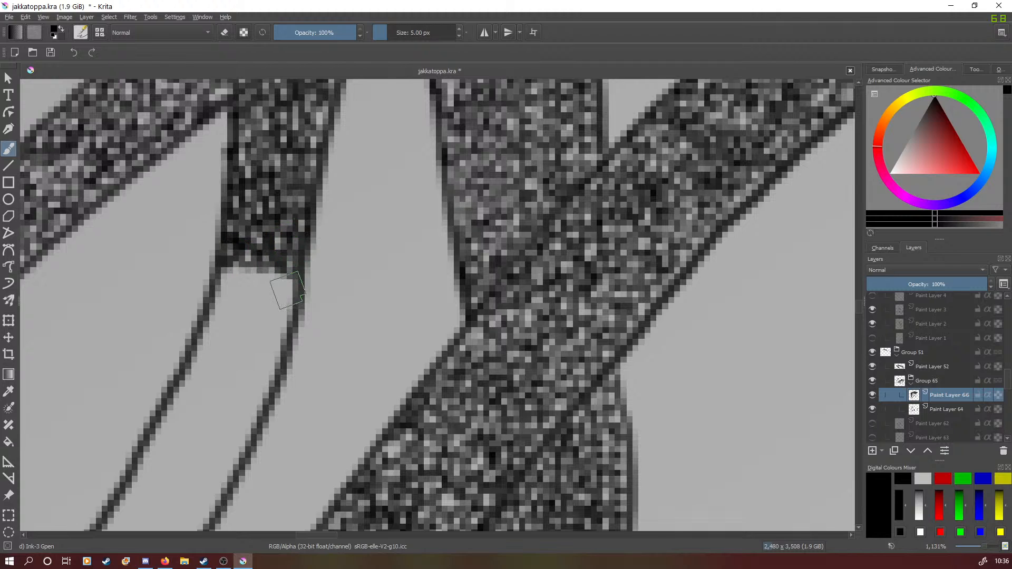
mouse_move(287, 290)
mouse_down()
mouse_move(266, 269)
mouse_move(264, 288)
mouse_move(251, 265)
mouse_move(234, 261)
mouse_move(214, 295)
mouse_move(235, 296)
mouse_move(253, 282)
mouse_move(256, 308)
mouse_move(287, 297)
mouse_up()
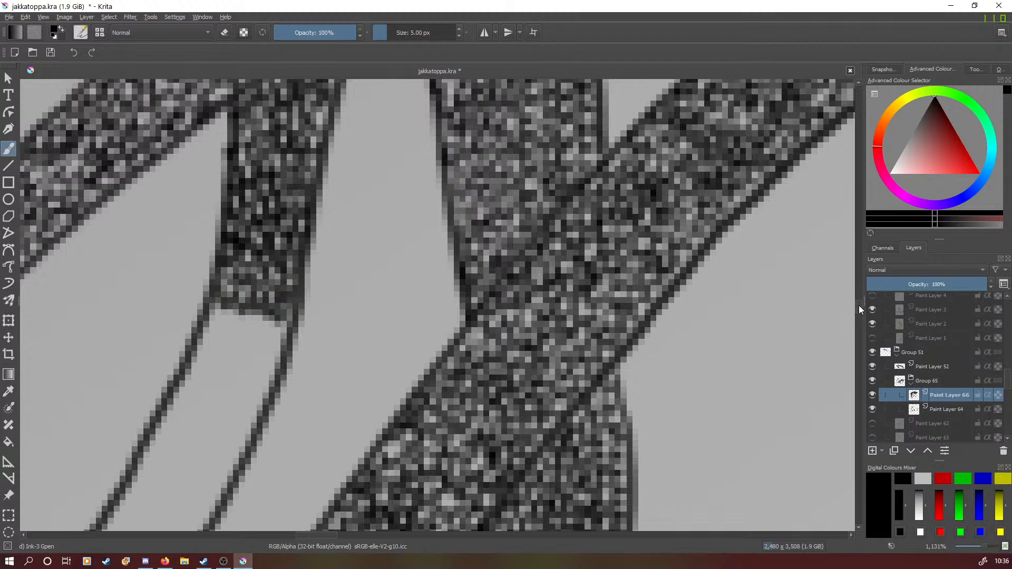
Carry the speckled fill around the spine's bend, between its outlines, to where the spine begins to flatten toward its tip.
scroll(860, 306, down, 1)
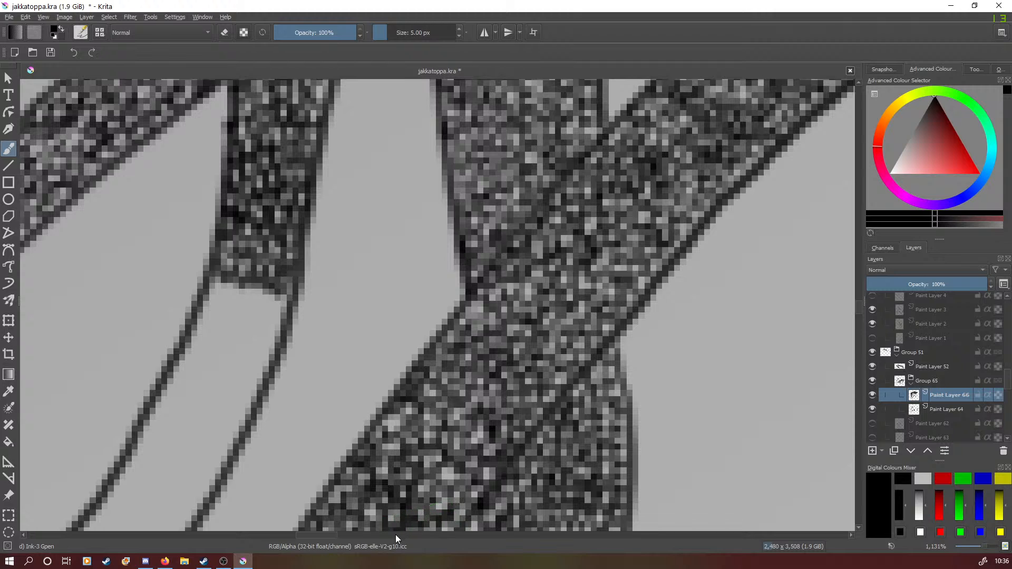
drag(328, 539, 318, 537)
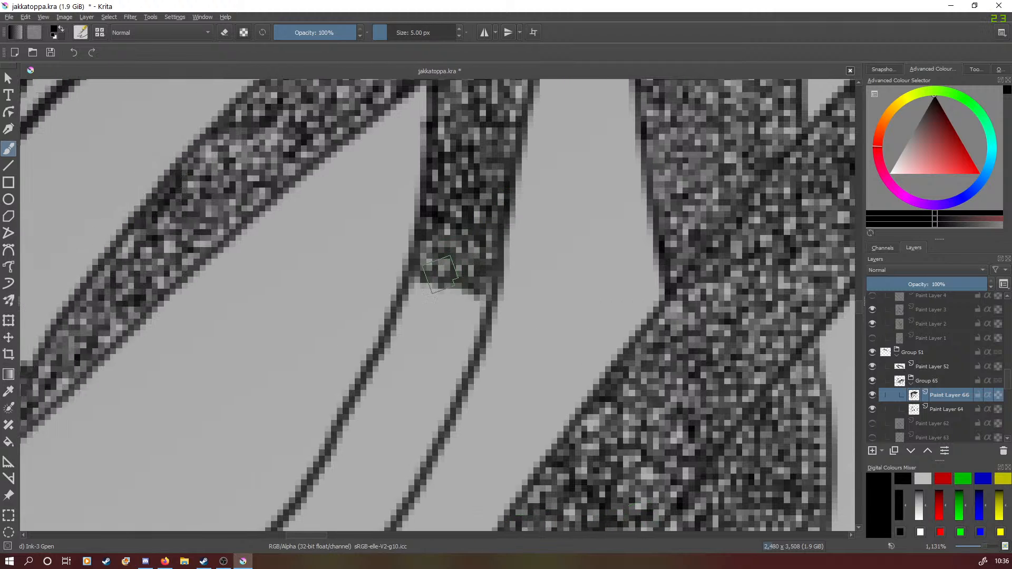
mouse_move(440, 275)
mouse_down()
mouse_move(409, 281)
mouse_move(426, 276)
mouse_move(426, 298)
mouse_move(456, 283)
mouse_move(456, 307)
mouse_move(469, 288)
mouse_move(476, 317)
mouse_move(481, 289)
mouse_move(432, 303)
mouse_move(452, 341)
mouse_move(465, 330)
mouse_move(465, 308)
mouse_move(435, 298)
mouse_move(419, 316)
mouse_move(391, 322)
mouse_move(392, 336)
mouse_move(430, 317)
mouse_move(431, 347)
mouse_move(460, 327)
mouse_move(459, 372)
mouse_move(449, 370)
mouse_move(459, 354)
mouse_move(438, 337)
mouse_move(418, 361)
mouse_move(408, 338)
mouse_move(385, 336)
mouse_move(370, 371)
mouse_move(398, 374)
mouse_move(420, 338)
mouse_up()
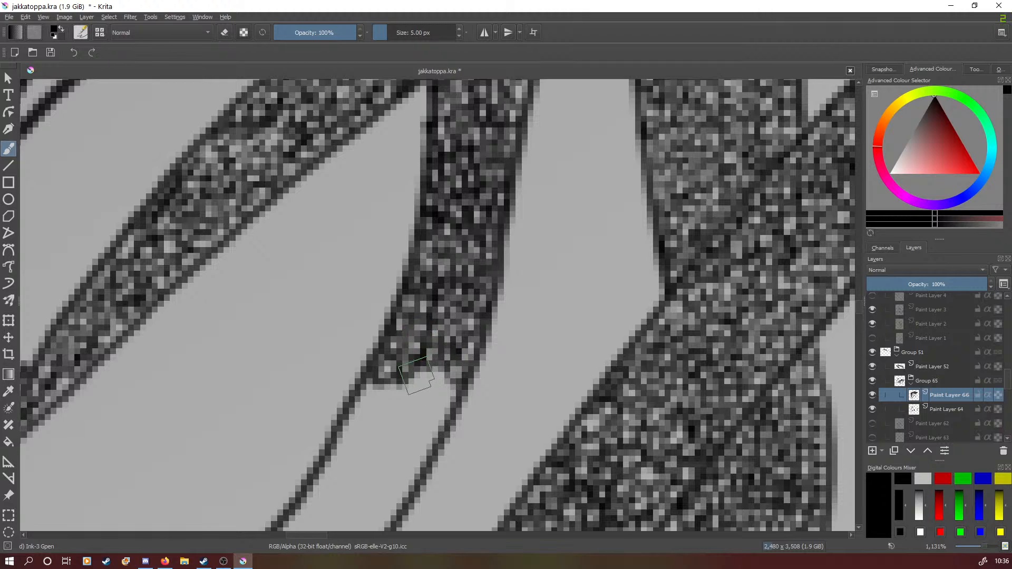
mouse_move(420, 368)
mouse_down()
mouse_move(435, 387)
mouse_move(441, 372)
mouse_move(460, 387)
mouse_up()
scroll(858, 307, down, 3)
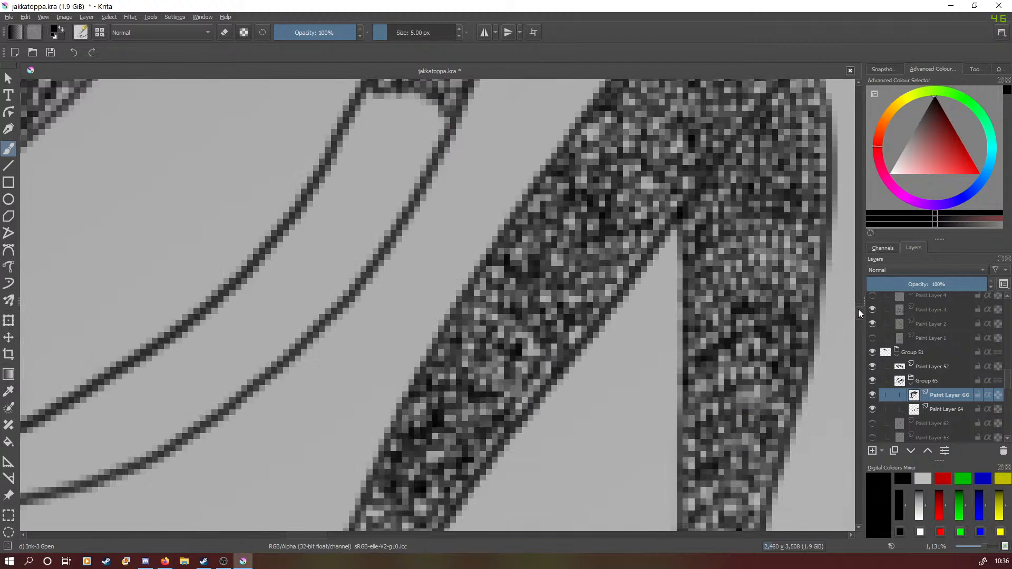
scroll(858, 308, up, 1)
mouse_move(367, 178)
mouse_down()
mouse_move(389, 189)
mouse_move(411, 167)
mouse_move(412, 192)
mouse_move(427, 175)
mouse_move(449, 180)
mouse_move(420, 218)
mouse_move(438, 227)
mouse_move(413, 227)
mouse_move(420, 237)
mouse_move(430, 238)
mouse_move(400, 188)
mouse_move(345, 204)
mouse_move(346, 236)
mouse_move(367, 213)
mouse_move(382, 239)
mouse_move(397, 213)
mouse_move(411, 218)
mouse_move(410, 243)
mouse_move(436, 219)
mouse_up()
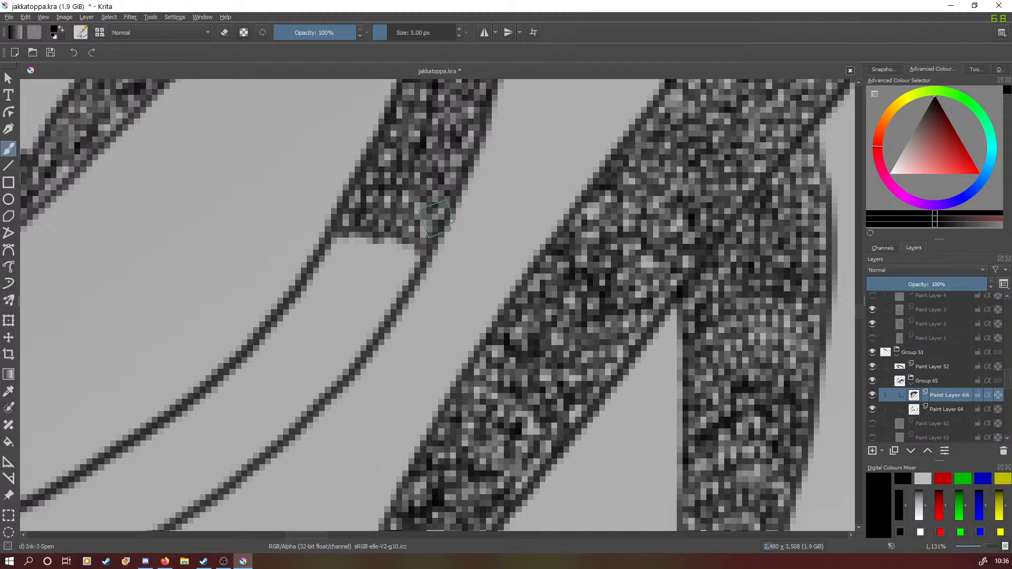
mouse_move(437, 219)
mouse_down()
mouse_move(355, 254)
mouse_move(337, 234)
mouse_move(350, 254)
mouse_move(377, 233)
mouse_move(376, 255)
mouse_move(405, 234)
mouse_move(404, 259)
mouse_move(412, 249)
mouse_move(401, 273)
mouse_move(415, 273)
mouse_move(384, 309)
mouse_move(391, 255)
mouse_move(357, 251)
mouse_move(338, 266)
mouse_move(335, 249)
mouse_move(311, 267)
mouse_move(311, 278)
mouse_move(345, 272)
mouse_move(345, 286)
mouse_move(384, 255)
mouse_move(357, 289)
mouse_move(366, 288)
mouse_move(360, 329)
mouse_move(381, 324)
mouse_move(352, 337)
mouse_move(328, 374)
mouse_move(318, 372)
mouse_move(341, 353)
mouse_move(356, 314)
mouse_move(348, 298)
mouse_move(330, 290)
mouse_move(316, 301)
mouse_move(305, 292)
mouse_move(298, 308)
mouse_move(287, 306)
mouse_move(295, 323)
mouse_move(317, 306)
mouse_move(322, 326)
mouse_move(308, 302)
mouse_move(319, 331)
mouse_move(336, 334)
mouse_move(299, 333)
mouse_move(345, 305)
mouse_move(265, 340)
mouse_move(263, 350)
mouse_move(303, 338)
mouse_move(323, 348)
mouse_move(285, 419)
mouse_move(299, 371)
mouse_move(277, 345)
mouse_move(217, 382)
mouse_move(285, 380)
mouse_move(274, 412)
mouse_move(287, 430)
mouse_move(271, 449)
mouse_move(262, 393)
mouse_move(214, 406)
mouse_move(248, 423)
mouse_move(267, 413)
mouse_move(205, 402)
mouse_up()
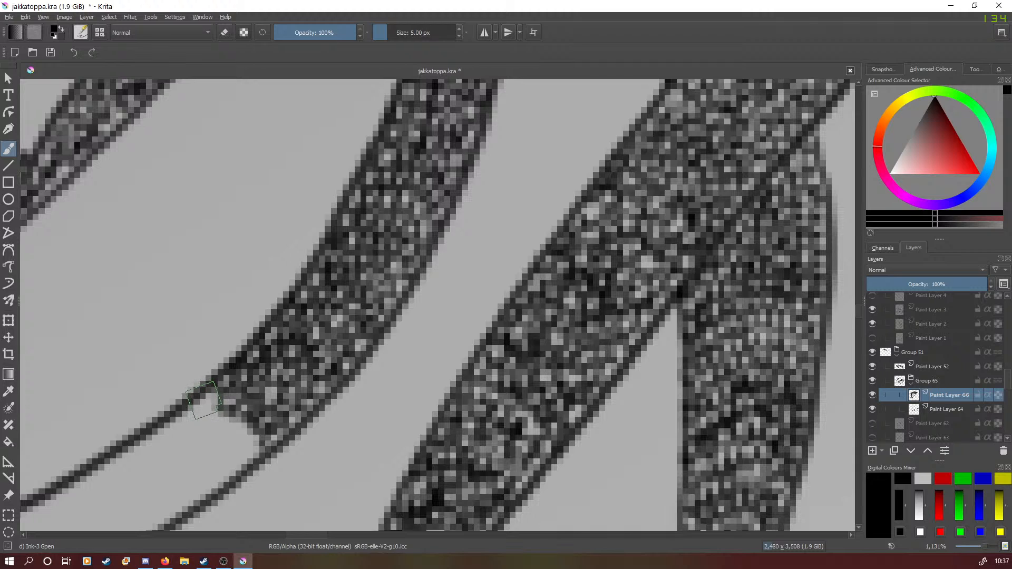
Fill the tapering end of the spine with speckles up to its pointed tip at the straight guide line.
scroll(859, 314, down, 3)
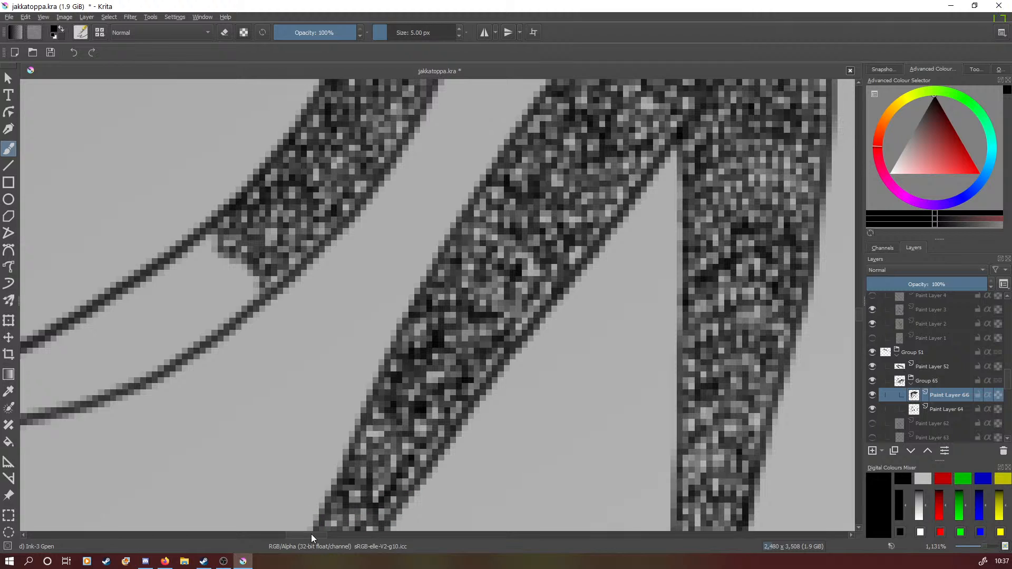
drag(311, 536, 297, 537)
mouse_move(510, 238)
mouse_down()
mouse_move(519, 274)
mouse_move(548, 259)
mouse_move(542, 280)
mouse_move(565, 282)
mouse_move(500, 341)
mouse_move(540, 289)
mouse_move(536, 275)
mouse_move(522, 286)
mouse_move(504, 263)
mouse_move(489, 276)
mouse_move(494, 260)
mouse_move(472, 259)
mouse_move(462, 283)
mouse_move(497, 276)
mouse_move(498, 305)
mouse_move(510, 293)
mouse_move(508, 266)
mouse_move(495, 265)
mouse_move(440, 296)
mouse_move(476, 290)
mouse_move(467, 308)
mouse_move(500, 310)
mouse_move(511, 300)
mouse_move(439, 315)
mouse_move(423, 289)
mouse_move(472, 314)
mouse_move(413, 310)
mouse_move(419, 302)
mouse_move(422, 320)
mouse_move(460, 326)
mouse_move(447, 305)
mouse_move(406, 299)
mouse_move(471, 330)
mouse_move(440, 315)
mouse_move(375, 330)
mouse_move(396, 328)
mouse_move(398, 344)
mouse_move(429, 333)
mouse_move(395, 348)
mouse_move(352, 341)
mouse_move(437, 355)
mouse_move(491, 310)
mouse_move(464, 366)
mouse_move(442, 351)
mouse_move(419, 378)
mouse_move(371, 348)
mouse_move(338, 362)
mouse_move(400, 379)
mouse_move(300, 418)
mouse_move(337, 386)
mouse_move(317, 351)
mouse_move(299, 389)
mouse_move(320, 386)
mouse_move(253, 402)
mouse_move(279, 414)
mouse_move(251, 403)
mouse_move(234, 411)
mouse_move(221, 393)
mouse_move(202, 415)
mouse_move(154, 411)
mouse_up()
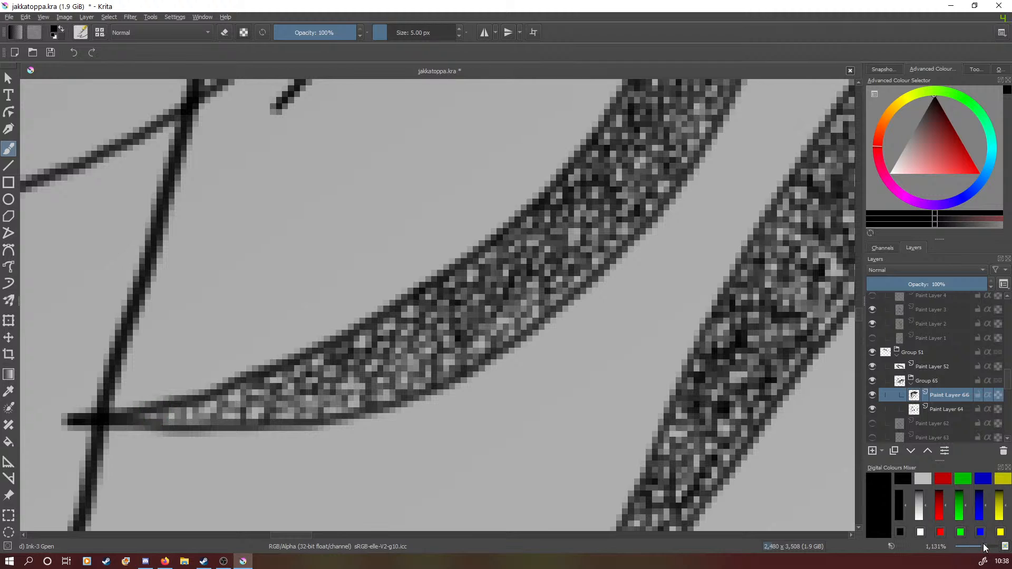
Toggle the visibility of Paint Layer 66 and Paint Layer 64 off and on to check what each contains around the unfilled upper spines.
drag(984, 544, 977, 542)
scroll(977, 542, up, 1)
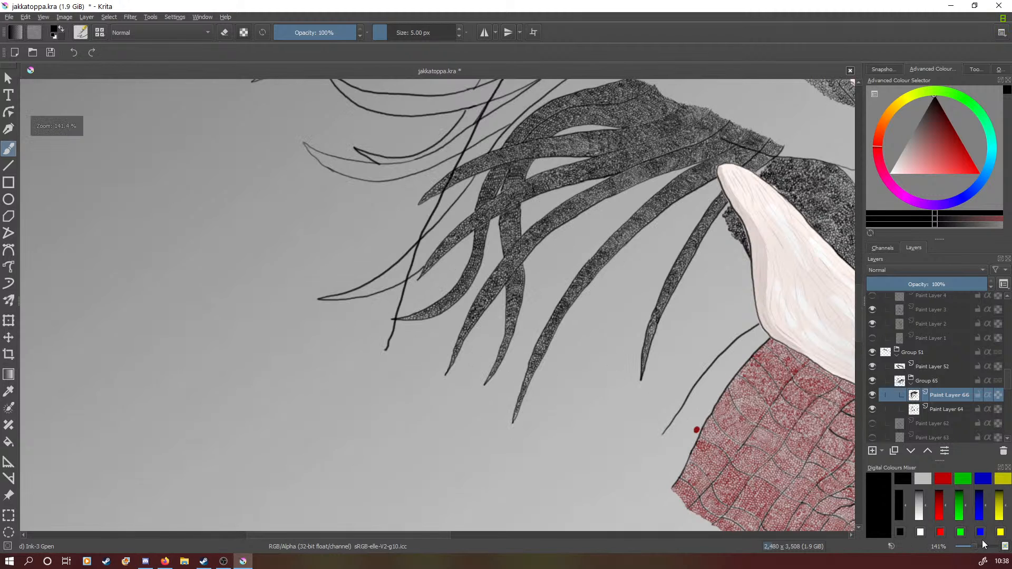
drag(860, 309, 861, 286)
scroll(975, 545, up, 2)
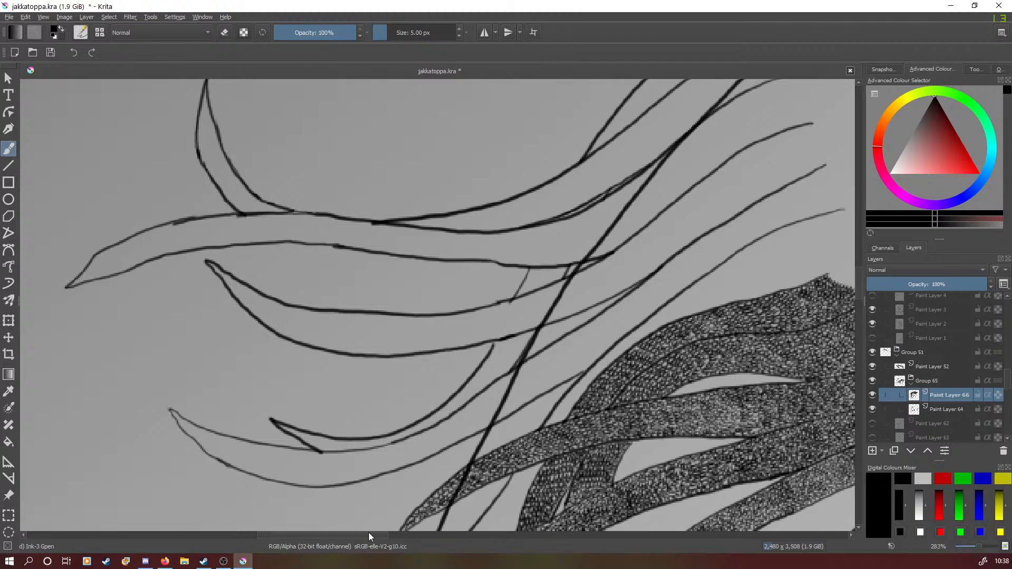
drag(368, 532, 402, 532)
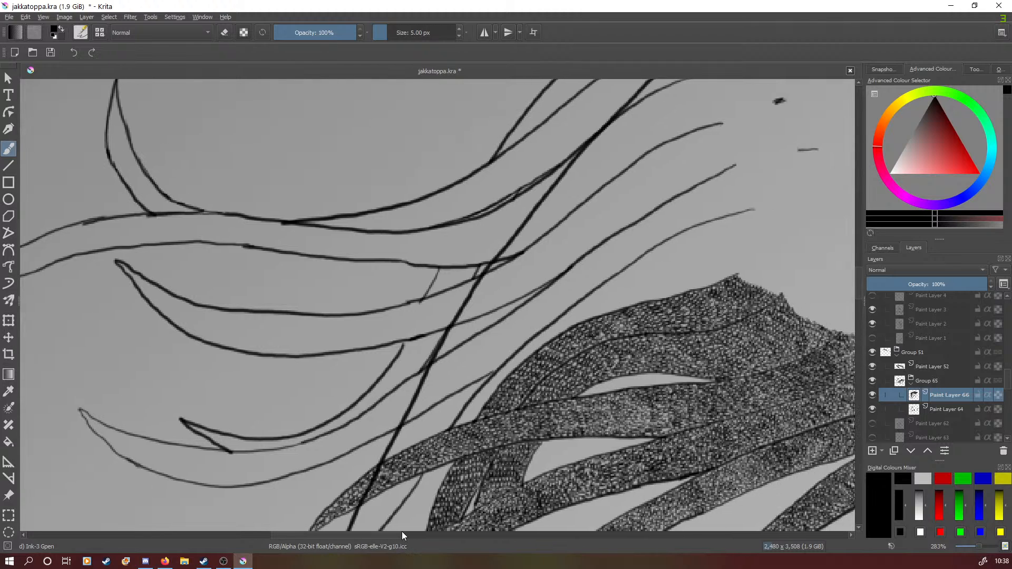
click(872, 393)
click(873, 391)
click(871, 409)
click(874, 410)
Start the speckled fill at the root of the next spine above the textured mass, widening the strip from its pointed end between the outlines.
scroll(986, 546, up, 2)
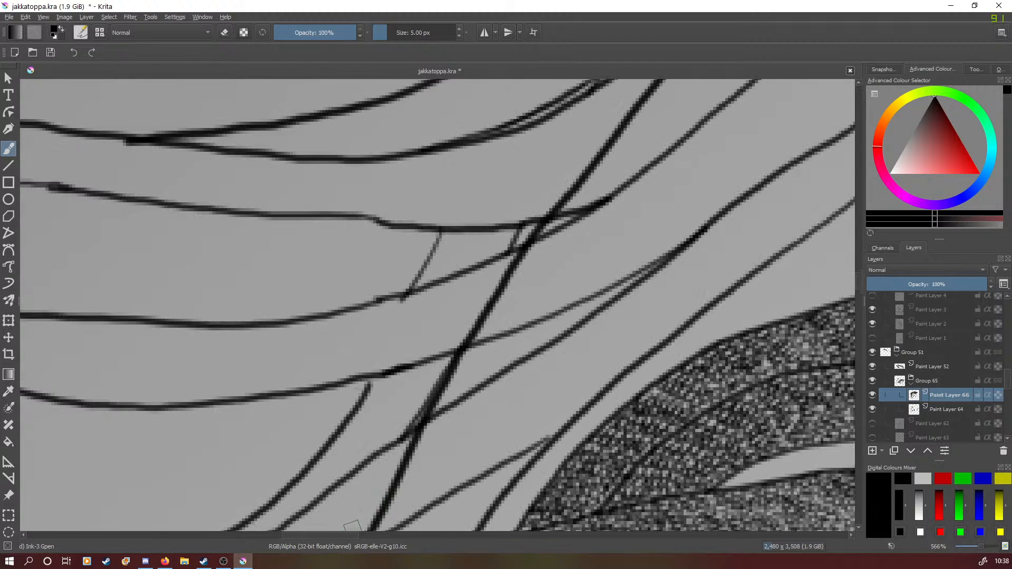
drag(345, 536, 385, 532)
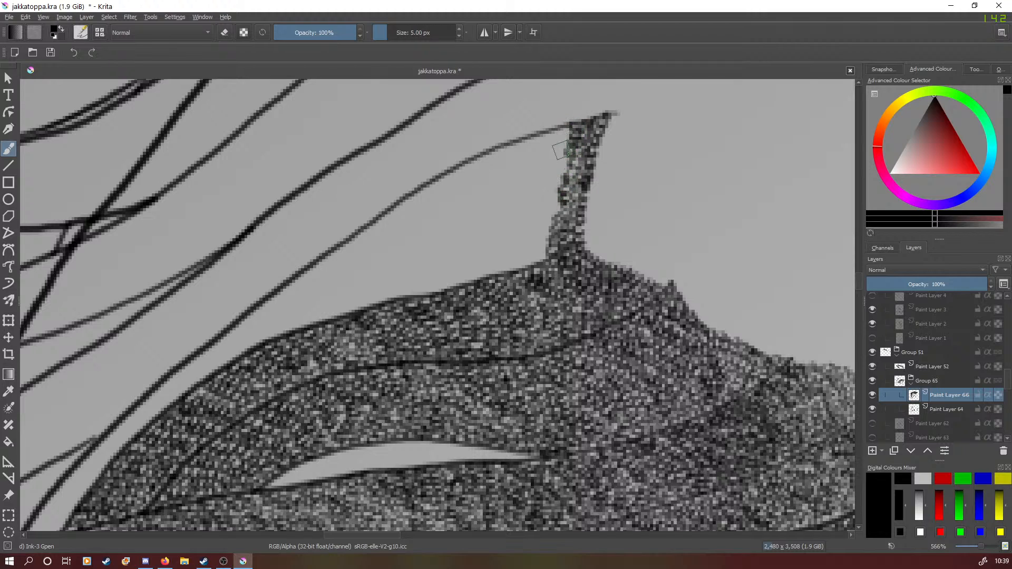
mouse_move(564, 163)
mouse_down()
mouse_move(564, 134)
mouse_move(549, 126)
mouse_move(551, 148)
mouse_move(545, 142)
mouse_move(532, 165)
mouse_move(512, 133)
mouse_move(540, 144)
mouse_move(511, 150)
mouse_move(541, 150)
mouse_move(564, 179)
mouse_move(555, 194)
mouse_move(563, 206)
mouse_move(549, 195)
mouse_move(548, 209)
mouse_move(544, 192)
mouse_move(545, 222)
mouse_move(535, 208)
mouse_move(551, 232)
mouse_move(533, 261)
mouse_move(548, 234)
mouse_move(539, 239)
mouse_move(530, 217)
mouse_move(548, 182)
mouse_move(527, 154)
mouse_move(546, 176)
mouse_move(522, 221)
mouse_move(525, 254)
mouse_up()
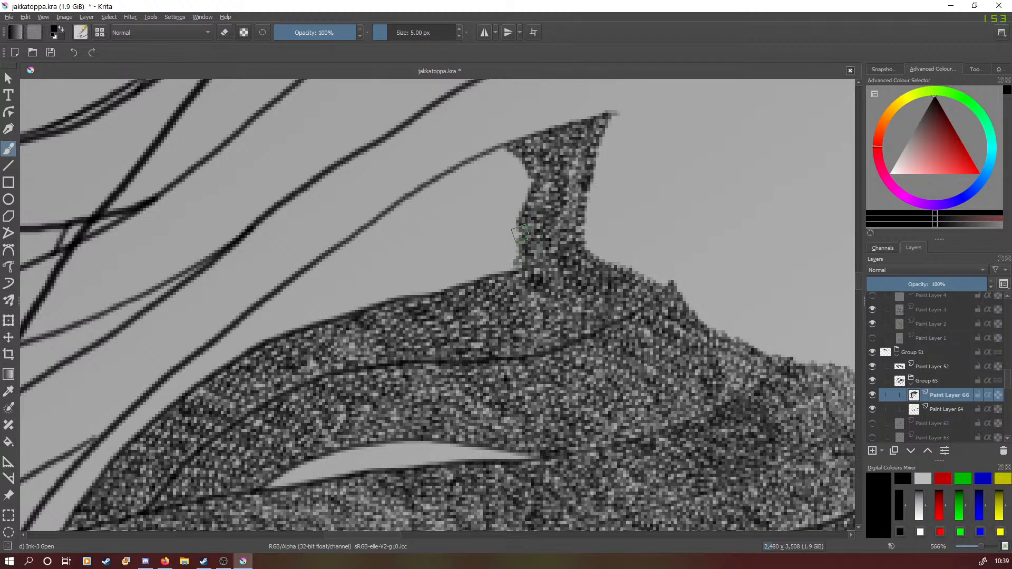
mouse_move(532, 180)
mouse_down()
mouse_move(514, 167)
mouse_move(519, 154)
mouse_move(499, 145)
mouse_move(515, 192)
mouse_move(527, 195)
mouse_move(514, 222)
mouse_move(520, 215)
mouse_move(508, 215)
mouse_move(521, 227)
mouse_move(517, 256)
mouse_move(495, 272)
mouse_move(514, 249)
mouse_move(504, 234)
mouse_move(510, 150)
mouse_move(506, 174)
mouse_move(491, 149)
mouse_move(488, 166)
mouse_move(493, 156)
mouse_move(479, 156)
mouse_move(496, 172)
mouse_move(504, 215)
mouse_move(507, 241)
mouse_move(475, 252)
mouse_up()
mouse_move(471, 159)
mouse_down()
mouse_move(470, 181)
mouse_move(482, 178)
mouse_move(480, 197)
mouse_move(490, 190)
mouse_move(499, 216)
mouse_up()
mouse_move(467, 152)
mouse_down()
mouse_move(453, 182)
mouse_move(472, 200)
mouse_move(485, 194)
mouse_up()
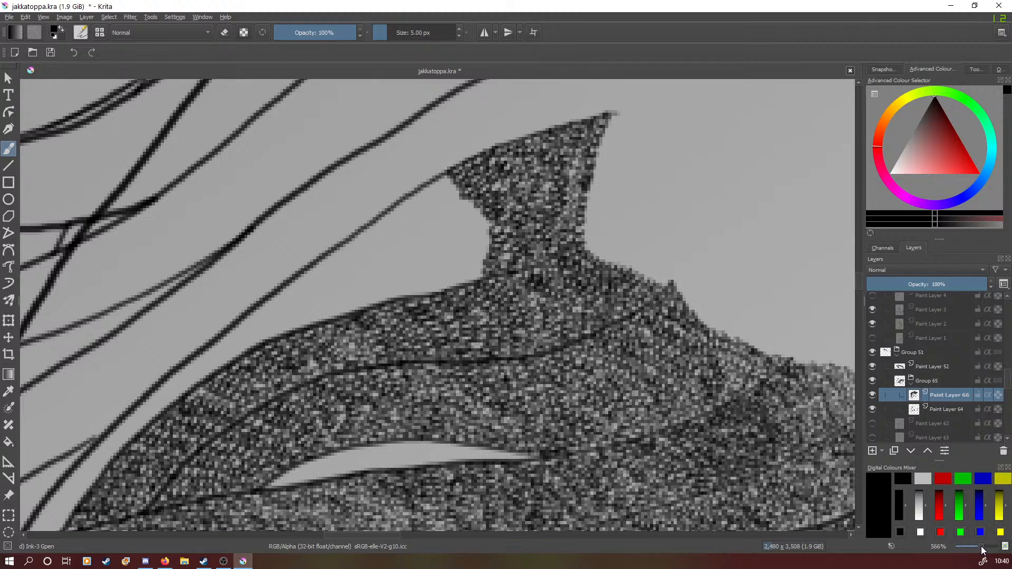
Show Group 7 again so the skull and horns appear with the spines.
drag(981, 548, 973, 548)
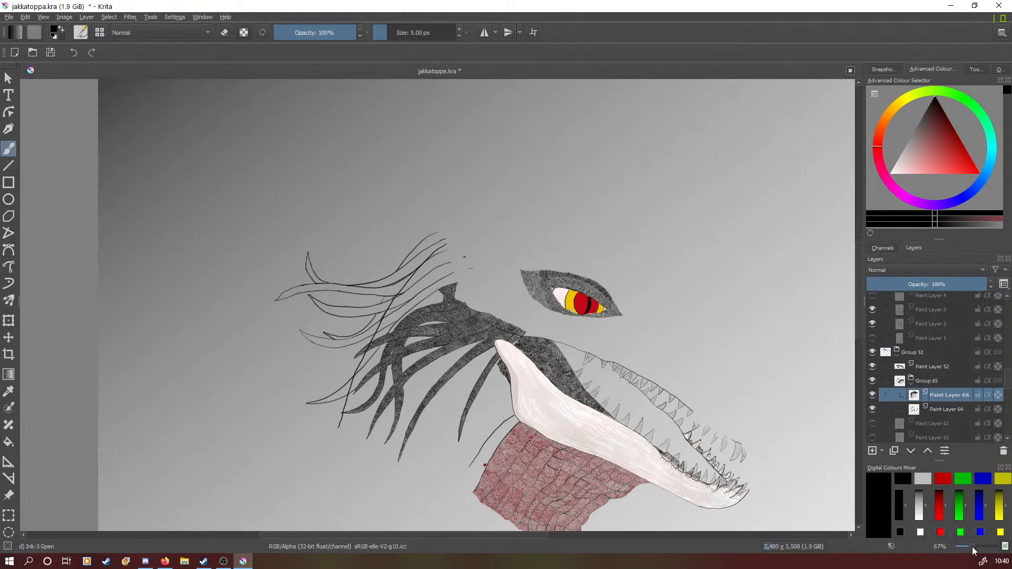
drag(1011, 387, 1009, 288)
click(873, 300)
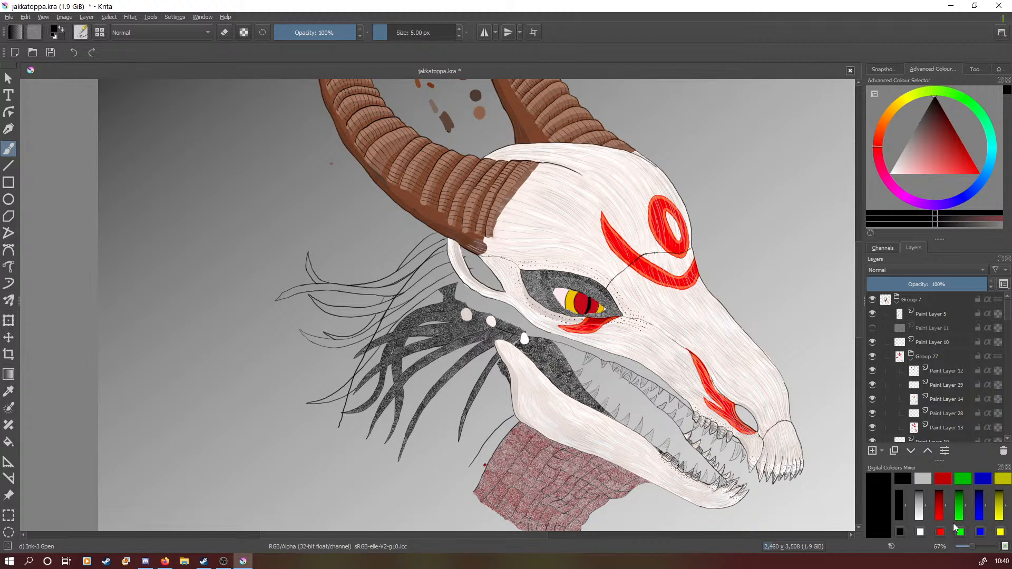
Extend the speckled fill from the spine's root down the tapering gap between its upper outline and the textured spine below.
drag(973, 552, 986, 551)
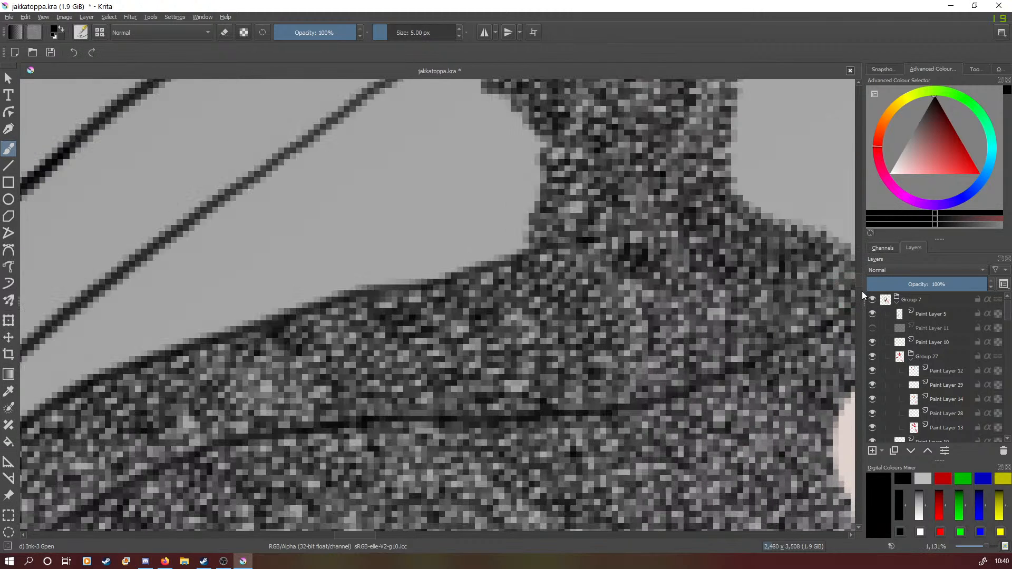
drag(859, 276, 859, 274)
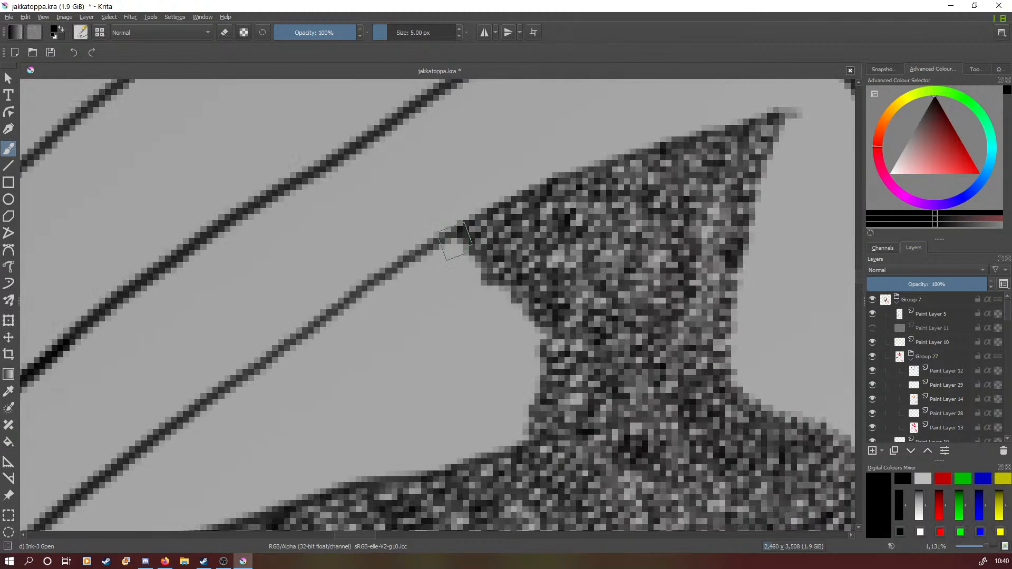
mouse_move(455, 243)
mouse_down()
mouse_move(441, 253)
mouse_move(463, 238)
mouse_move(491, 295)
mouse_move(500, 287)
mouse_move(530, 321)
mouse_move(520, 438)
mouse_move(501, 409)
mouse_move(520, 389)
mouse_move(524, 342)
mouse_move(431, 254)
mouse_up()
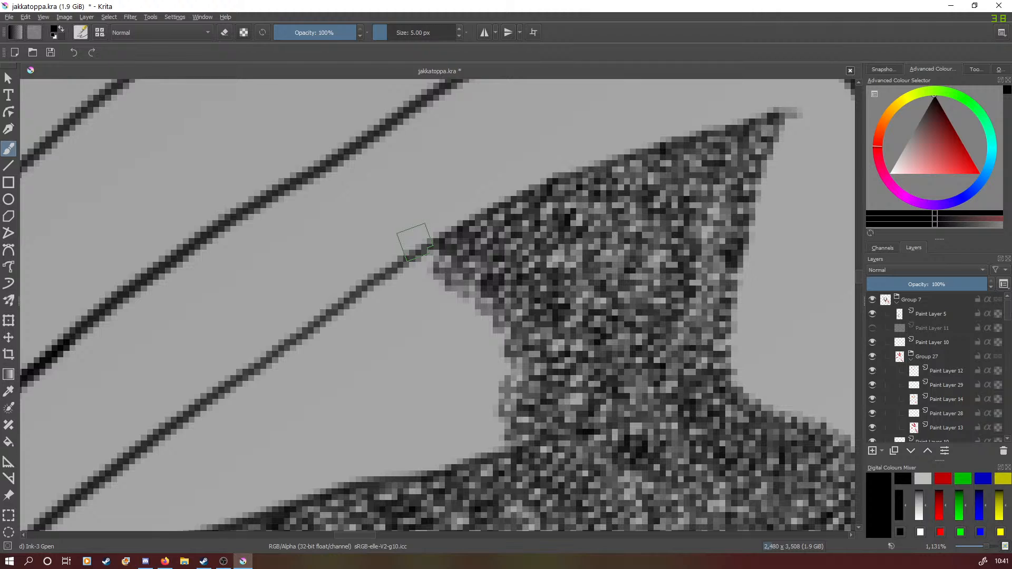
mouse_move(436, 264)
mouse_down()
mouse_move(414, 267)
mouse_move(439, 253)
mouse_move(406, 260)
mouse_move(443, 288)
mouse_move(456, 276)
mouse_move(463, 317)
mouse_move(488, 317)
mouse_move(487, 339)
mouse_move(502, 330)
mouse_move(493, 360)
mouse_move(514, 363)
mouse_move(491, 377)
mouse_move(507, 377)
mouse_move(485, 414)
mouse_move(504, 444)
mouse_up()
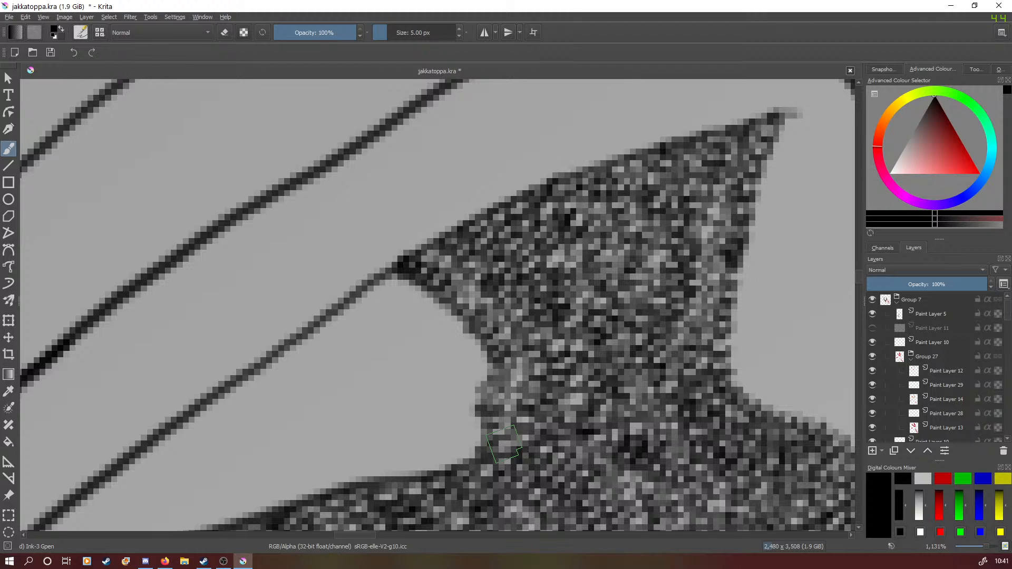
mouse_move(389, 280)
mouse_down()
mouse_move(442, 303)
mouse_move(439, 283)
mouse_move(440, 311)
mouse_move(470, 328)
mouse_move(460, 348)
mouse_move(484, 346)
mouse_move(488, 376)
mouse_move(457, 413)
mouse_move(480, 415)
mouse_move(463, 435)
mouse_move(480, 440)
mouse_move(452, 455)
mouse_move(454, 466)
mouse_move(434, 457)
mouse_move(397, 479)
mouse_move(462, 437)
mouse_move(462, 407)
mouse_move(443, 409)
mouse_move(481, 351)
mouse_move(439, 355)
mouse_move(420, 283)
mouse_move(428, 329)
mouse_move(389, 283)
mouse_move(383, 297)
mouse_move(373, 284)
mouse_move(359, 293)
mouse_move(379, 319)
mouse_up()
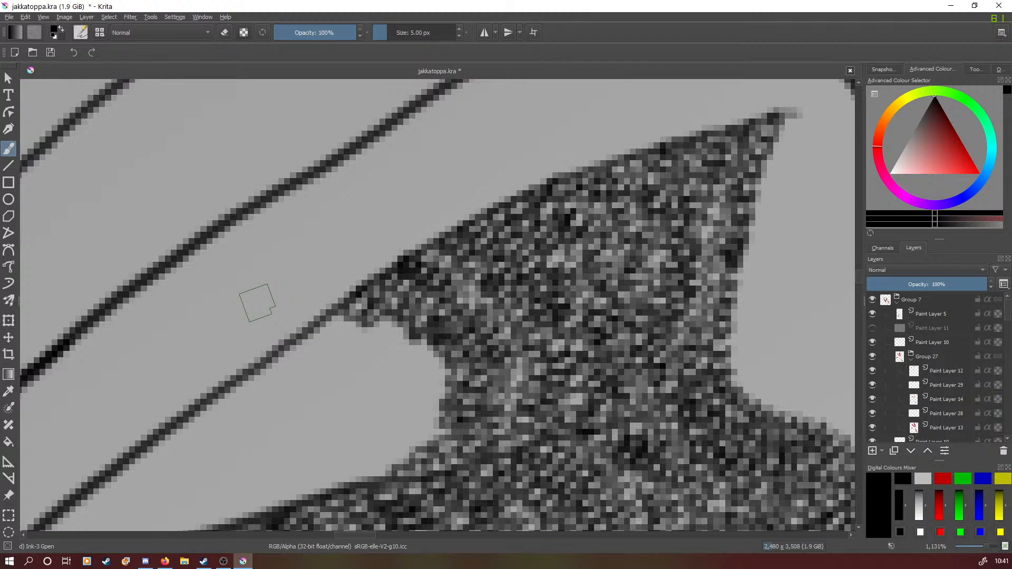
mouse_move(353, 329)
mouse_down()
mouse_move(409, 331)
mouse_move(396, 349)
mouse_move(428, 342)
mouse_move(415, 363)
mouse_move(447, 357)
mouse_move(428, 388)
mouse_move(450, 398)
mouse_move(425, 390)
mouse_move(434, 440)
mouse_move(369, 473)
mouse_move(365, 462)
mouse_move(415, 411)
mouse_move(422, 377)
mouse_move(415, 343)
mouse_move(391, 364)
mouse_move(376, 332)
mouse_move(374, 344)
mouse_move(341, 347)
mouse_move(352, 321)
mouse_move(331, 293)
mouse_move(312, 331)
mouse_move(337, 331)
mouse_move(319, 354)
mouse_move(351, 347)
mouse_move(379, 364)
mouse_move(373, 369)
mouse_move(395, 365)
mouse_move(397, 402)
mouse_move(386, 418)
mouse_move(371, 390)
mouse_move(350, 388)
mouse_move(356, 371)
mouse_move(332, 357)
mouse_move(303, 349)
mouse_move(273, 359)
mouse_move(286, 373)
mouse_move(333, 381)
mouse_move(320, 399)
mouse_move(340, 379)
mouse_move(359, 409)
mouse_move(386, 376)
mouse_move(361, 423)
mouse_move(378, 425)
mouse_move(354, 449)
mouse_move(359, 476)
mouse_up()
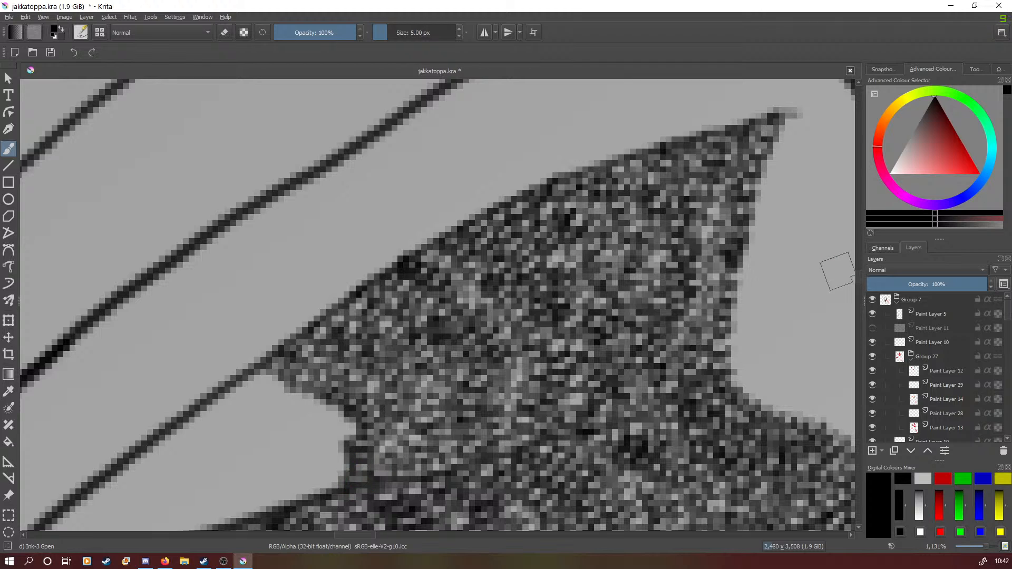
drag(857, 274, 862, 279)
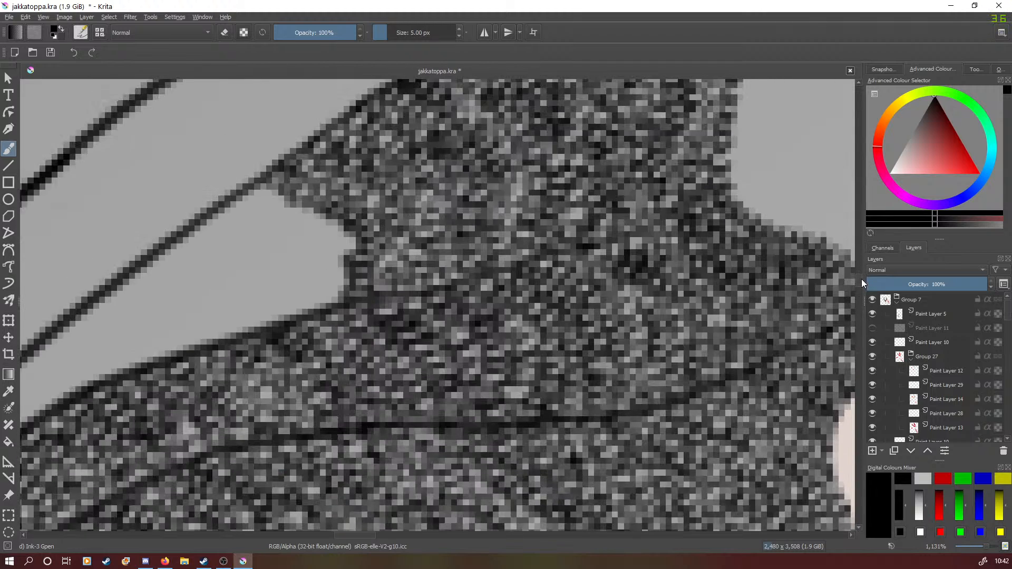
mouse_move(253, 184)
mouse_down()
mouse_move(263, 204)
mouse_move(283, 200)
mouse_move(304, 215)
mouse_move(295, 231)
mouse_move(322, 213)
mouse_move(342, 235)
mouse_move(327, 251)
mouse_move(340, 248)
mouse_move(336, 296)
mouse_move(318, 304)
mouse_move(326, 251)
mouse_move(294, 251)
mouse_move(273, 208)
mouse_move(244, 204)
mouse_move(224, 221)
mouse_move(215, 215)
mouse_move(226, 245)
mouse_move(271, 237)
mouse_move(261, 267)
mouse_move(284, 251)
mouse_move(294, 285)
mouse_move(316, 286)
mouse_move(281, 307)
mouse_up()
Review the whole creature, including the skull, neck and partly textured spines, at a reduced zoom.
drag(986, 547, 975, 546)
drag(974, 544, 971, 539)
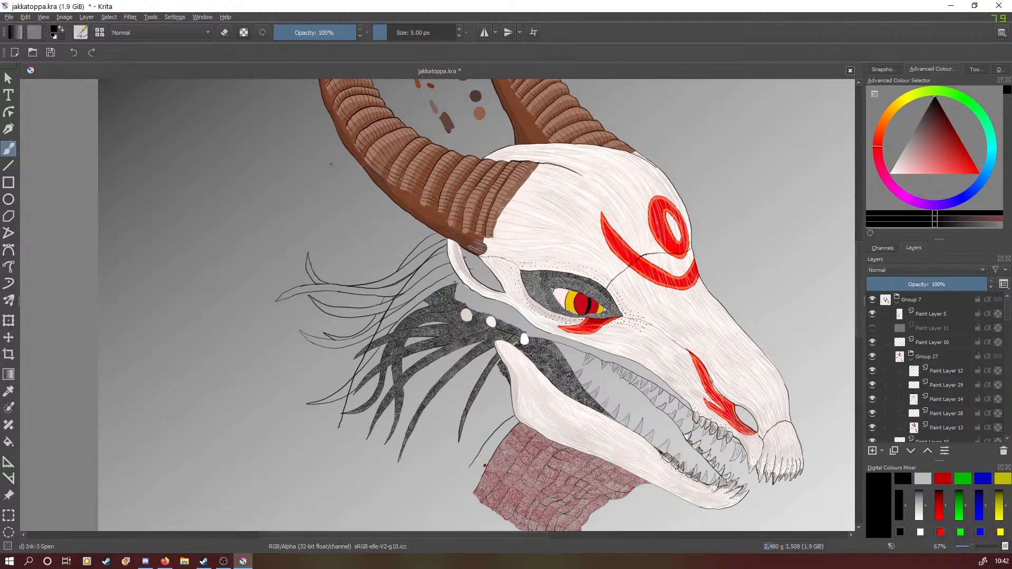
scroll(335, 427, down, 5)
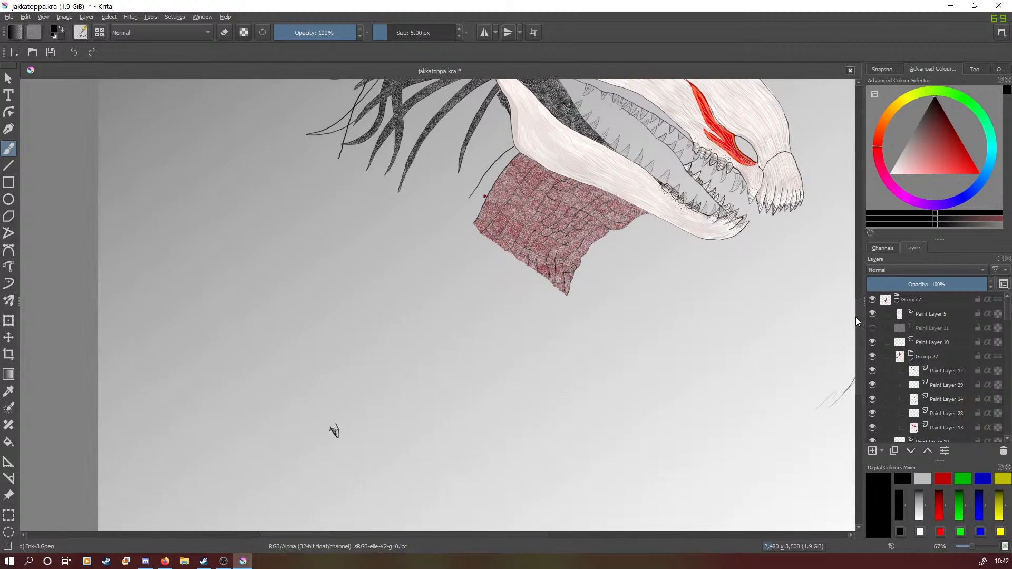
mouse_move(418, 535)
mouse_down()
mouse_move(499, 532)
mouse_move(443, 530)
mouse_move(482, 534)
mouse_up()
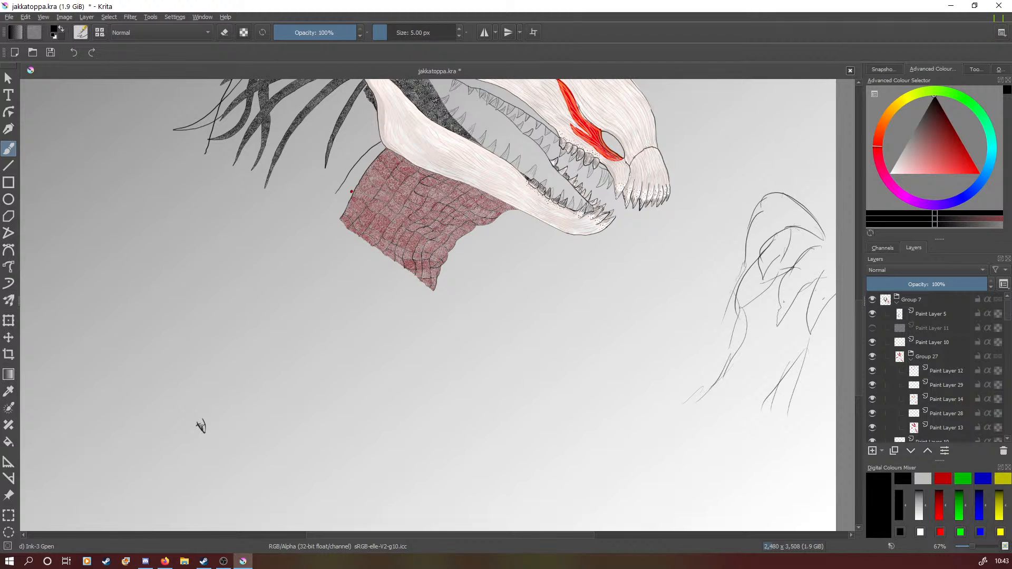
drag(860, 313, 869, 266)
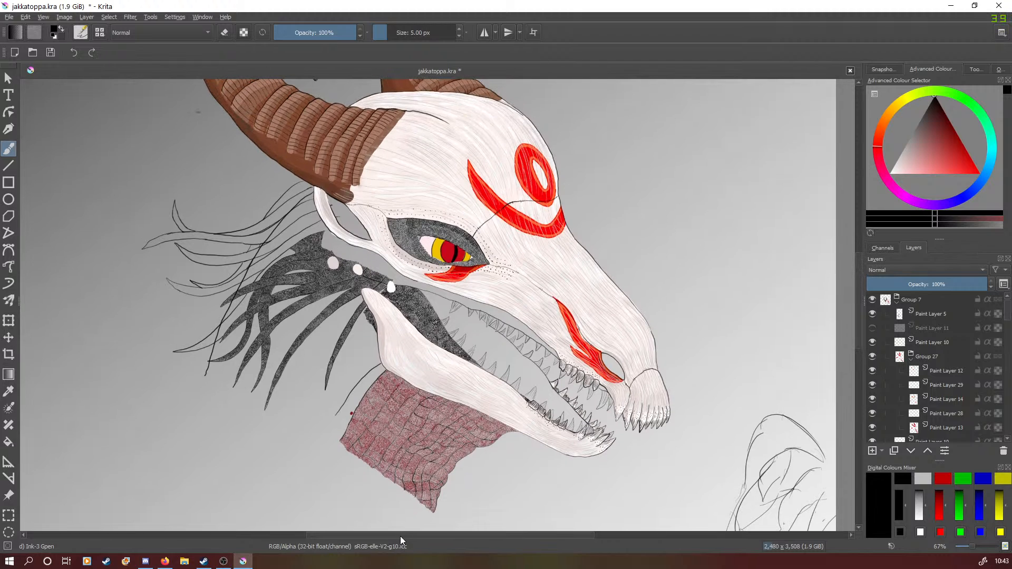
drag(421, 538, 366, 541)
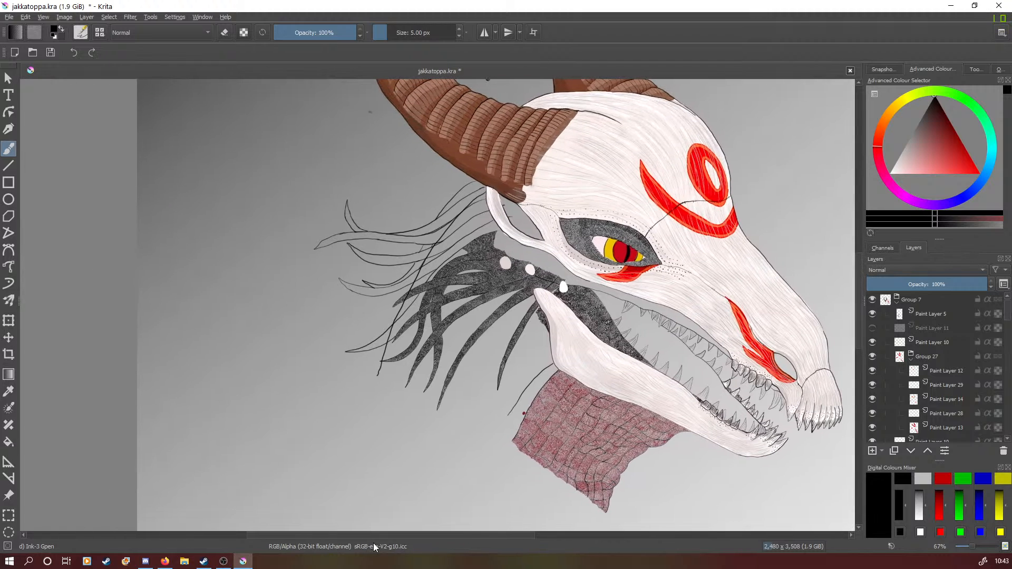
Add speckles along the ragged front edge of the spine's fill, beside the outline of the textured spine below.
drag(980, 547, 989, 548)
scroll(861, 299, up, 5)
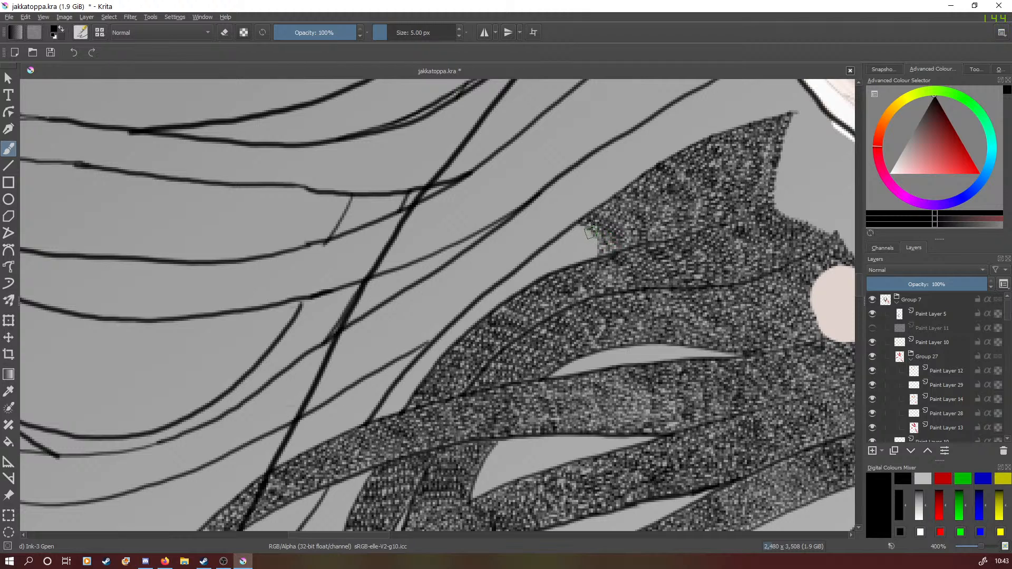
scroll(983, 548, up, 3)
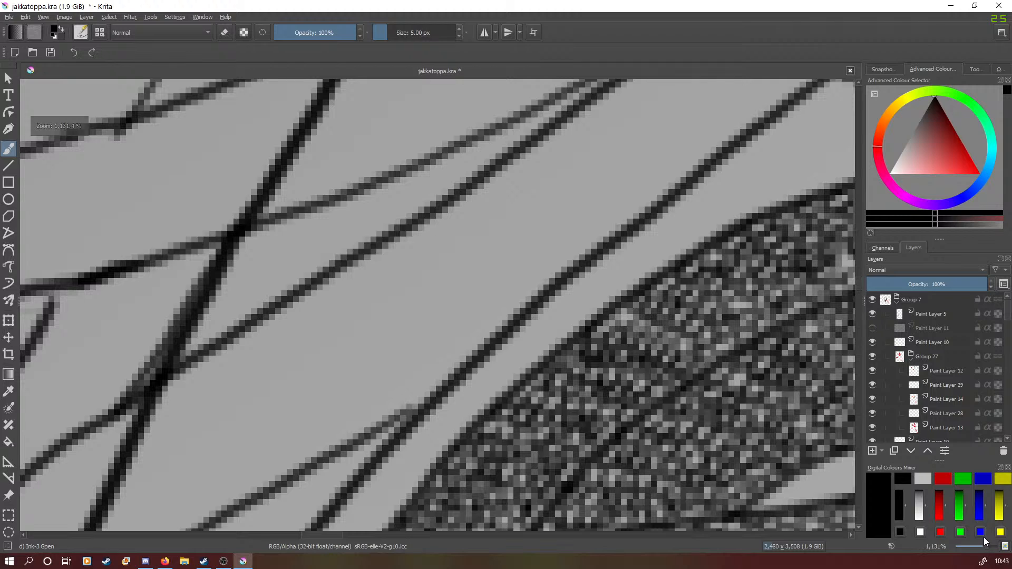
scroll(346, 536, right, 5)
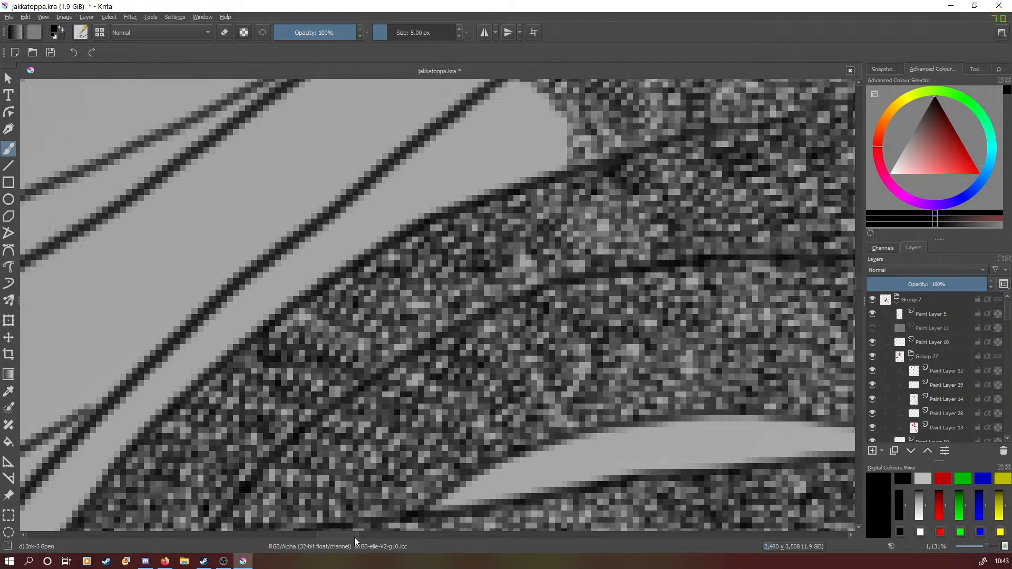
scroll(860, 283, up, 3)
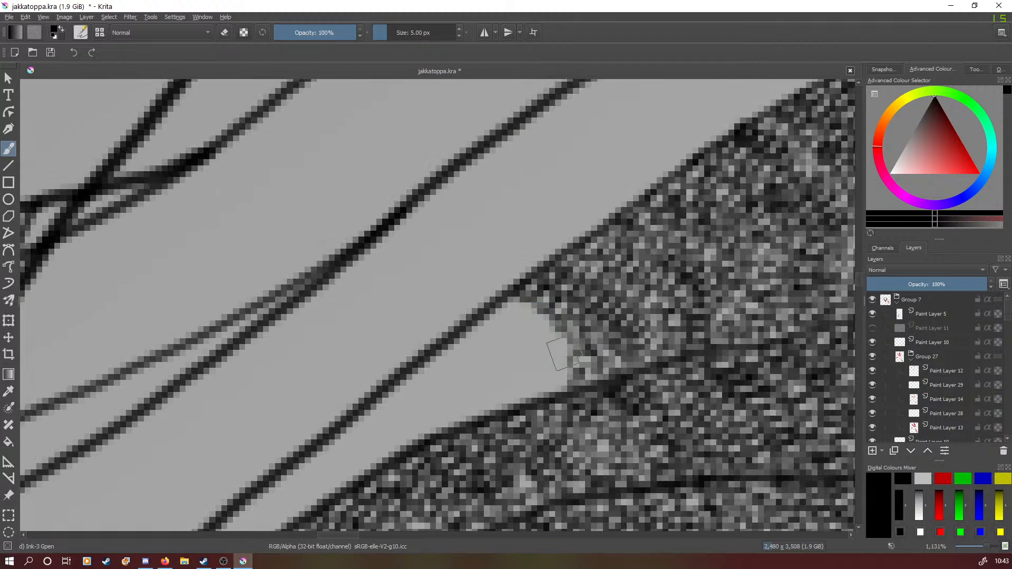
mouse_move(561, 381)
mouse_down()
mouse_move(530, 393)
mouse_move(560, 343)
mouse_move(550, 331)
mouse_up()
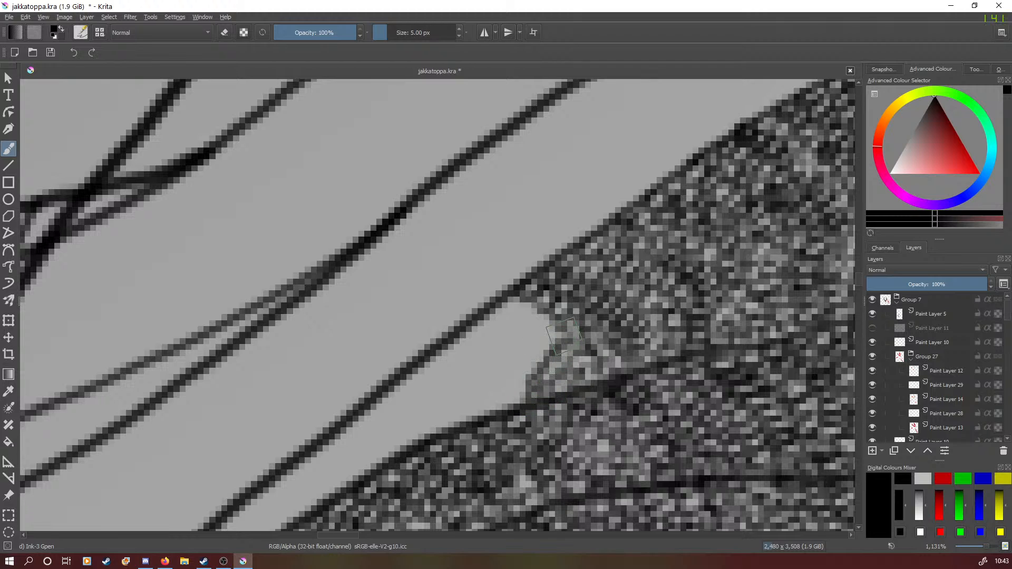
scroll(990, 553, down, 1)
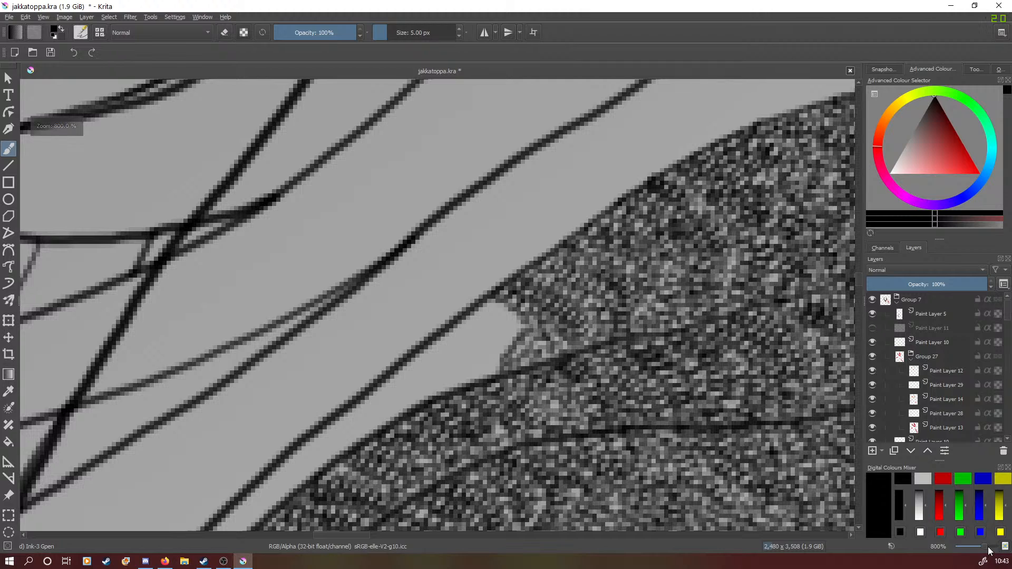
mouse_move(512, 347)
mouse_down()
mouse_move(513, 327)
mouse_move(506, 350)
mouse_up()
Rotate the canvas so the spine slopes gently, and extend its speckled fill a little further along the gap between the outlines.
right_click(549, 267)
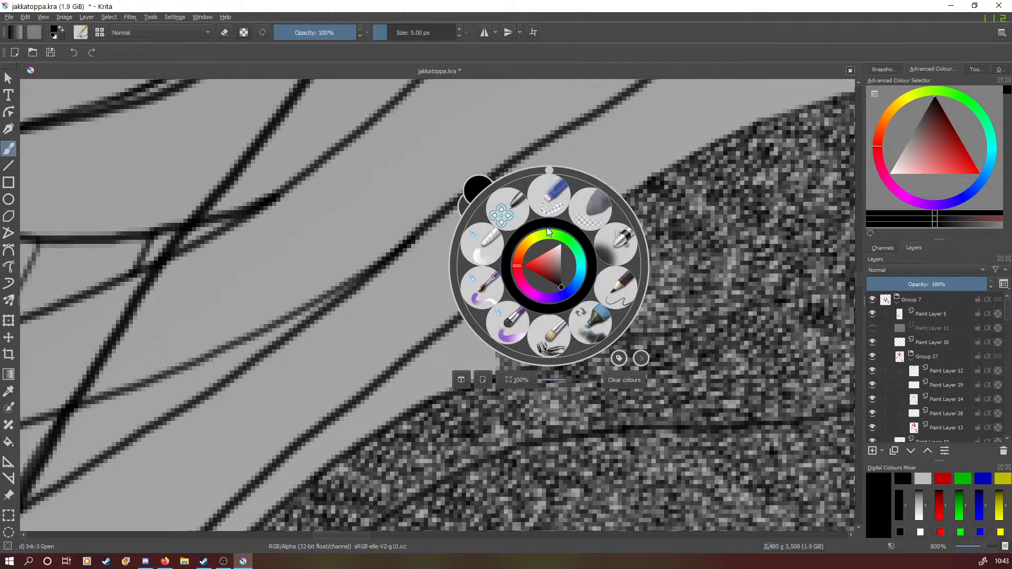
drag(543, 167, 611, 235)
click(611, 235)
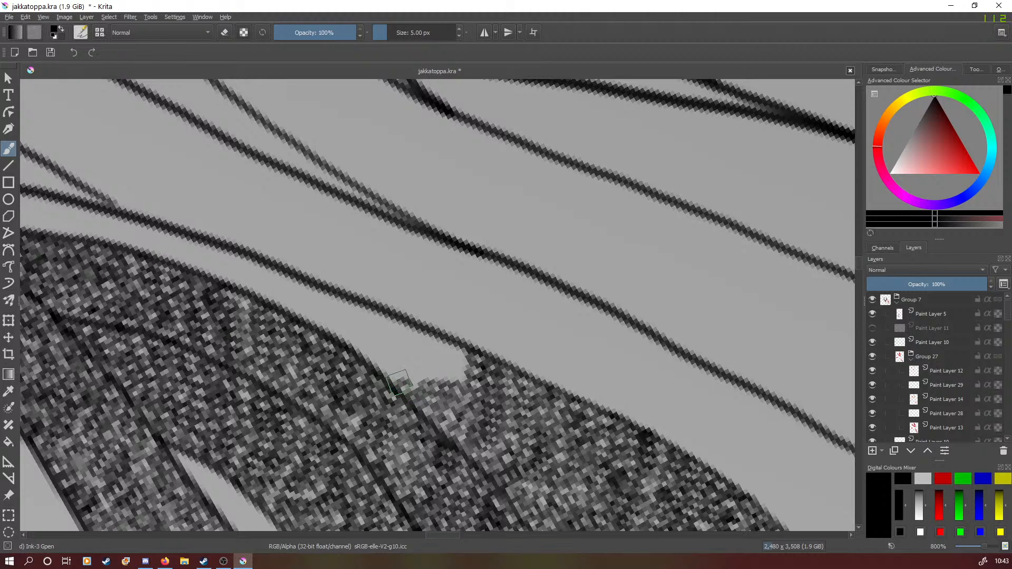
mouse_move(390, 376)
mouse_down()
mouse_move(444, 380)
mouse_move(465, 370)
mouse_move(451, 350)
mouse_move(436, 374)
mouse_move(392, 358)
mouse_move(443, 351)
mouse_move(438, 335)
mouse_move(416, 349)
mouse_move(425, 340)
mouse_up()
Switch to full screen mode and fill the rest of the narrow strip with speckles up to the crossing textured spine.
click(44, 17)
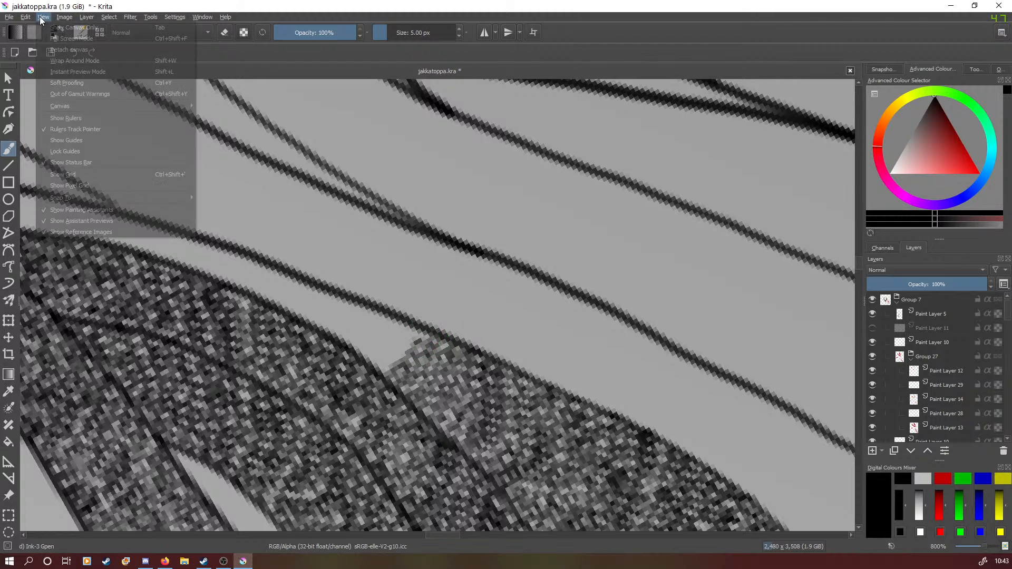
click(71, 39)
mouse_move(411, 311)
mouse_down()
mouse_move(380, 354)
mouse_move(358, 339)
mouse_move(387, 339)
mouse_move(399, 314)
mouse_move(386, 310)
mouse_move(370, 328)
mouse_move(332, 304)
mouse_move(343, 333)
mouse_move(322, 319)
mouse_move(372, 321)
mouse_move(374, 308)
mouse_move(370, 297)
mouse_move(344, 338)
mouse_up()
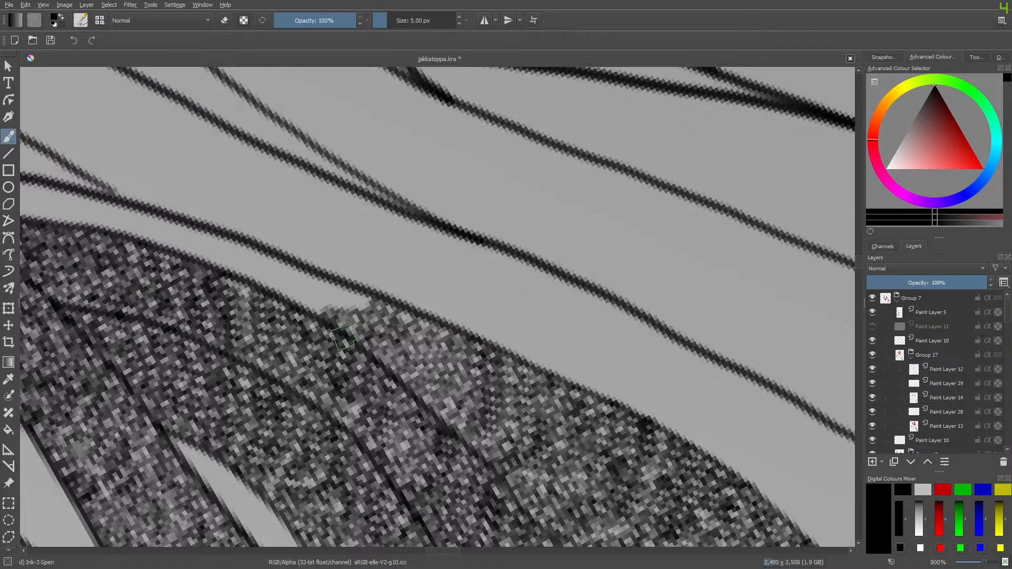
mouse_move(345, 338)
mouse_down()
mouse_move(365, 295)
mouse_move(339, 311)
mouse_move(299, 295)
mouse_move(290, 305)
mouse_move(337, 301)
mouse_move(345, 286)
mouse_move(300, 268)
mouse_move(309, 284)
mouse_move(289, 266)
mouse_move(317, 291)
mouse_move(263, 290)
mouse_move(296, 278)
mouse_move(276, 273)
mouse_move(245, 236)
mouse_move(253, 257)
mouse_move(250, 246)
mouse_move(236, 265)
mouse_up()
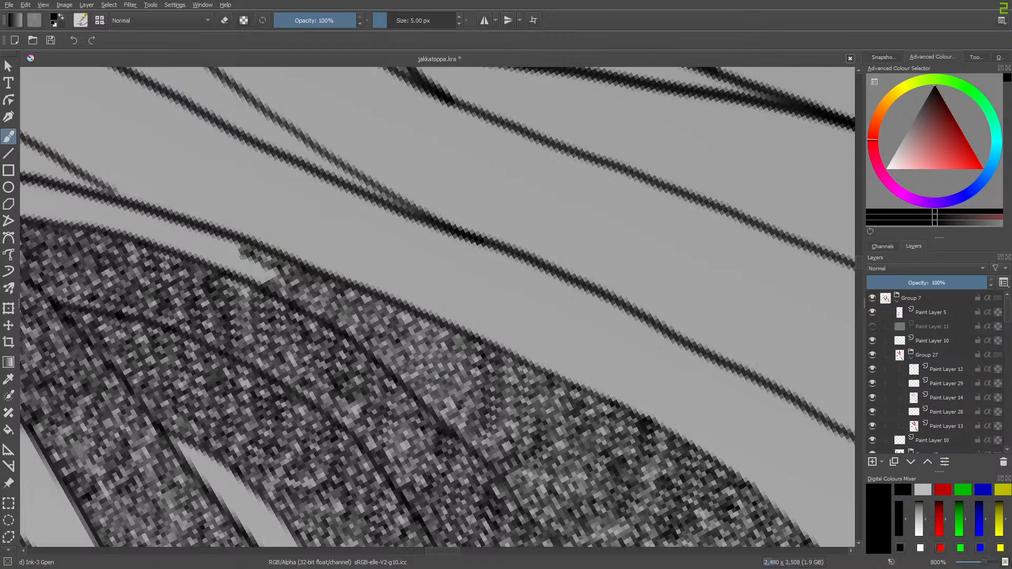
mouse_move(272, 266)
mouse_down()
mouse_move(248, 260)
mouse_move(265, 264)
mouse_move(262, 279)
mouse_move(188, 252)
mouse_move(237, 255)
mouse_move(232, 243)
mouse_move(183, 229)
mouse_move(146, 199)
mouse_move(158, 232)
mouse_move(172, 228)
mouse_move(182, 241)
mouse_move(135, 235)
mouse_move(121, 203)
mouse_move(134, 214)
mouse_up()
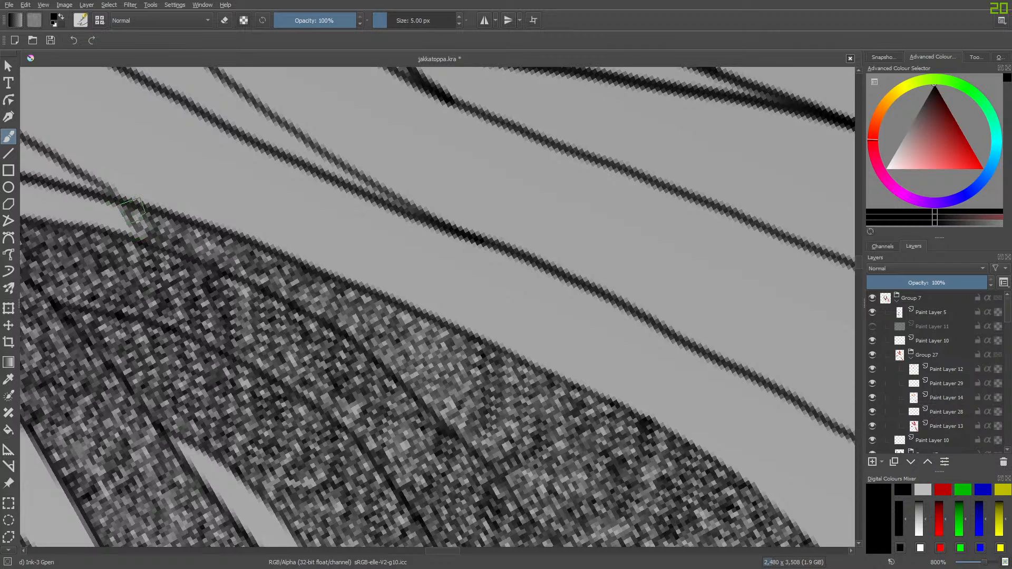
drag(441, 553, 427, 553)
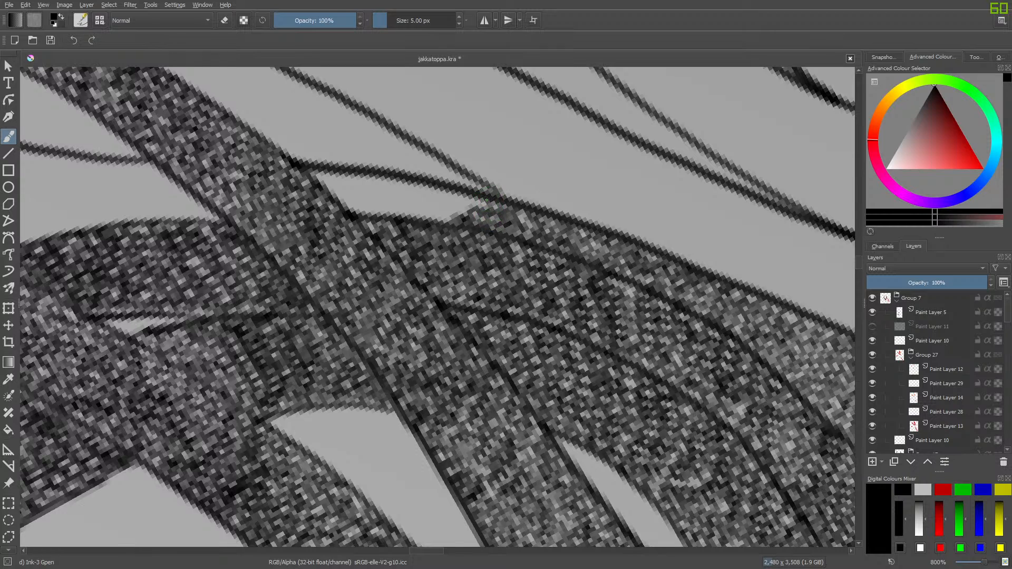
mouse_move(459, 192)
mouse_down()
mouse_move(402, 170)
mouse_move(414, 188)
mouse_move(391, 175)
mouse_move(377, 179)
mouse_move(389, 196)
mouse_move(431, 193)
mouse_move(436, 204)
mouse_move(449, 198)
mouse_move(458, 206)
mouse_move(443, 220)
mouse_move(390, 214)
mouse_move(383, 194)
mouse_move(392, 207)
mouse_move(414, 200)
mouse_move(419, 213)
mouse_move(437, 195)
mouse_move(375, 190)
mouse_move(384, 183)
mouse_move(369, 172)
mouse_move(354, 178)
mouse_move(324, 165)
mouse_move(329, 175)
mouse_move(316, 172)
mouse_move(343, 180)
mouse_move(343, 192)
mouse_move(362, 175)
mouse_move(370, 190)
mouse_move(381, 176)
mouse_move(367, 212)
mouse_move(347, 210)
mouse_move(354, 191)
mouse_move(344, 183)
mouse_move(322, 197)
mouse_up()
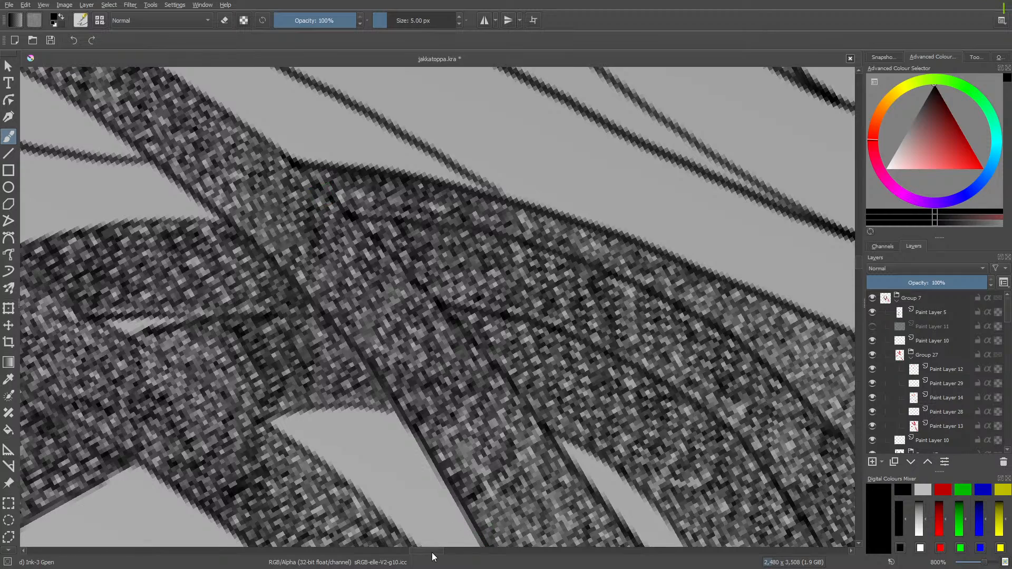
Fill the spine's section beyond the crossing textured spine with speckles, from its upper outline to the textured spine below.
mouse_move(435, 552)
mouse_down()
mouse_move(388, 549)
mouse_move(420, 549)
mouse_move(405, 548)
mouse_up()
drag(397, 548, 421, 547)
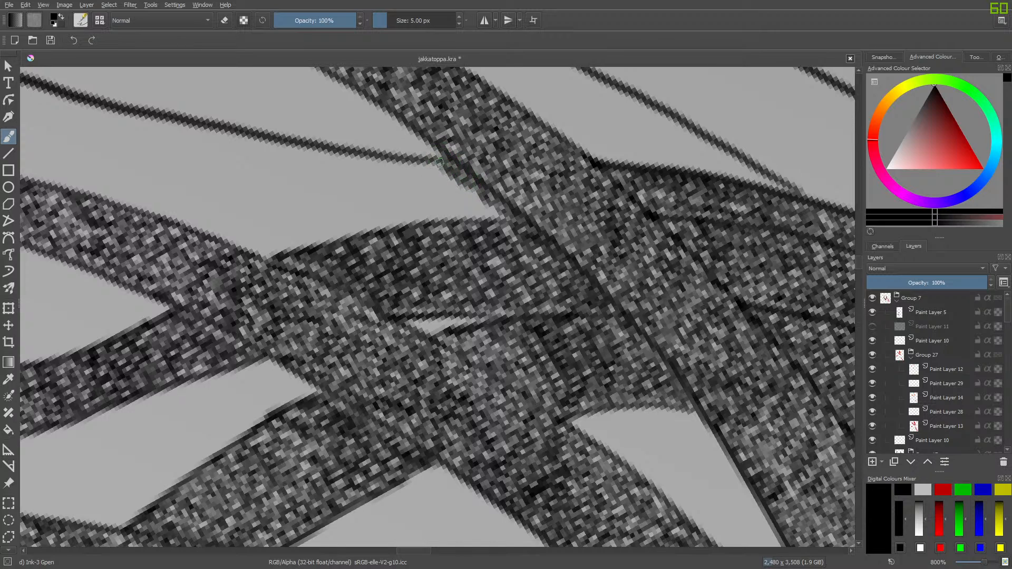
mouse_move(426, 166)
mouse_down()
mouse_move(368, 158)
mouse_move(393, 179)
mouse_move(425, 163)
mouse_move(426, 183)
mouse_move(443, 167)
mouse_move(449, 183)
mouse_move(468, 183)
mouse_move(469, 198)
mouse_move(493, 206)
mouse_up()
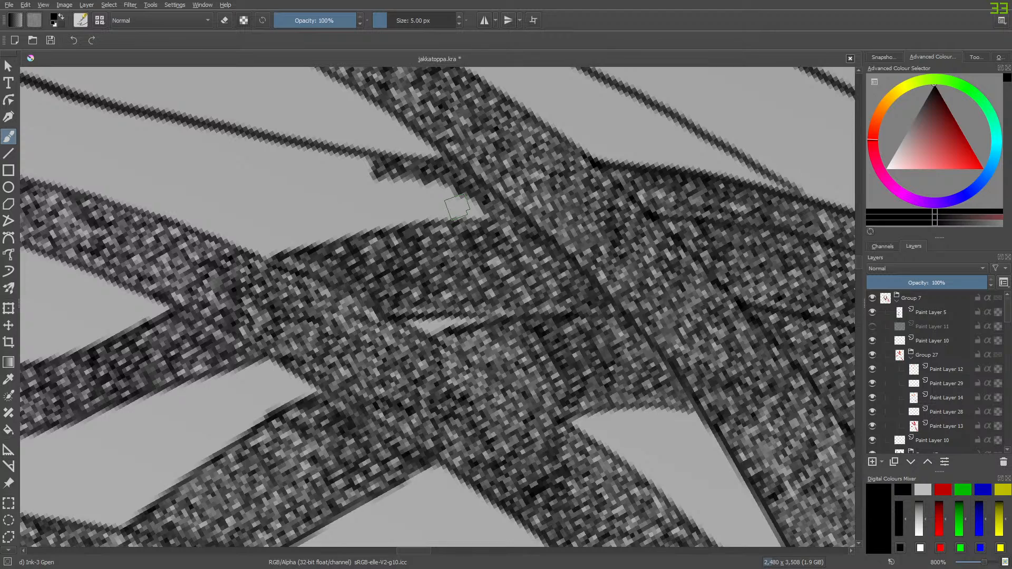
mouse_move(480, 215)
mouse_down()
mouse_move(417, 218)
mouse_move(475, 206)
mouse_move(441, 173)
mouse_move(448, 191)
mouse_move(390, 172)
mouse_move(412, 182)
mouse_move(397, 185)
mouse_move(384, 175)
mouse_move(417, 181)
mouse_move(408, 191)
mouse_move(427, 185)
mouse_move(432, 202)
mouse_move(447, 196)
mouse_move(447, 178)
mouse_move(447, 196)
mouse_move(464, 178)
mouse_move(405, 190)
mouse_move(421, 195)
mouse_move(411, 218)
mouse_move(383, 230)
mouse_move(410, 190)
mouse_move(381, 222)
mouse_move(343, 232)
mouse_move(370, 207)
mouse_move(374, 189)
mouse_move(358, 160)
mouse_move(369, 169)
mouse_move(347, 154)
mouse_move(371, 184)
mouse_move(350, 209)
mouse_move(354, 182)
mouse_move(313, 135)
mouse_move(336, 182)
mouse_move(329, 206)
mouse_move(342, 190)
mouse_move(338, 226)
mouse_move(304, 235)
mouse_up()
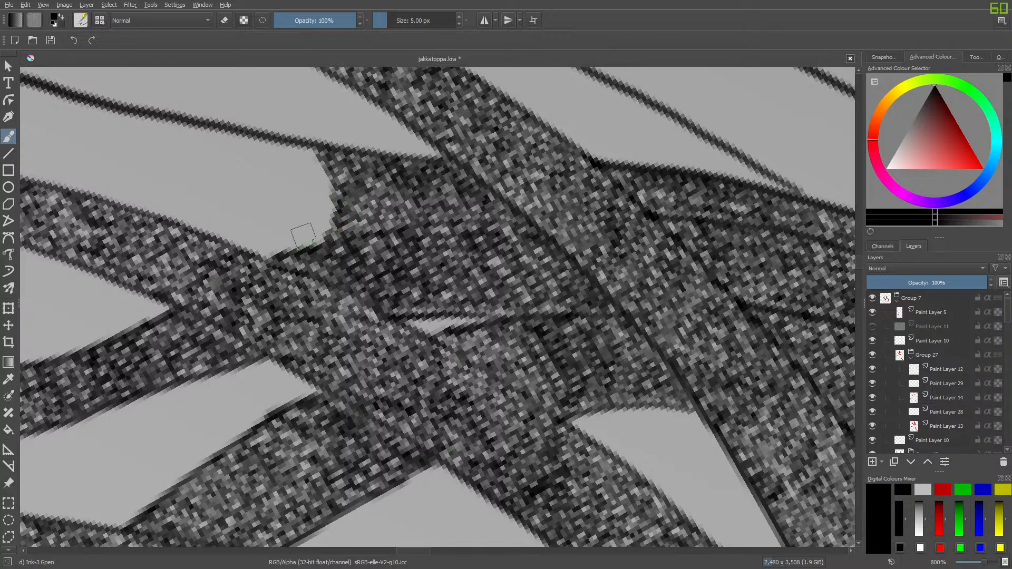
Extend the speckled fill along the gap toward the spine's tip, between the upper outline and the lower textured spines.
drag(426, 551, 418, 553)
mouse_move(533, 150)
mouse_down()
mouse_move(559, 210)
mouse_move(540, 220)
mouse_move(536, 243)
mouse_up()
mouse_move(522, 158)
mouse_down()
mouse_move(515, 143)
mouse_move(538, 174)
mouse_move(545, 214)
mouse_move(525, 248)
mouse_up()
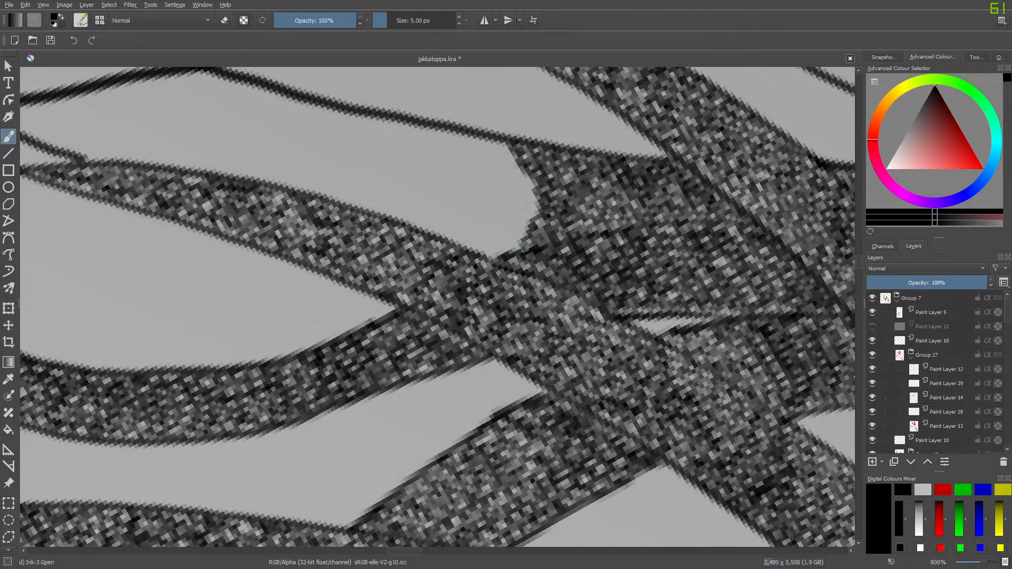
drag(533, 196, 531, 215)
mouse_move(531, 175)
mouse_down()
mouse_move(517, 198)
mouse_move(518, 168)
mouse_move(510, 179)
mouse_move(528, 210)
mouse_move(508, 197)
mouse_move(516, 177)
mouse_move(484, 184)
mouse_up()
mouse_move(517, 155)
mouse_down()
mouse_move(459, 146)
mouse_move(486, 159)
mouse_move(497, 151)
mouse_move(504, 177)
mouse_move(483, 188)
mouse_move(518, 191)
mouse_move(517, 232)
mouse_move(519, 218)
mouse_move(536, 238)
mouse_move(528, 228)
mouse_move(486, 243)
mouse_move(506, 236)
mouse_move(499, 246)
mouse_move(521, 249)
mouse_move(474, 252)
mouse_move(498, 213)
mouse_up()
mouse_move(466, 151)
mouse_down()
mouse_move(479, 203)
mouse_move(459, 211)
mouse_move(483, 134)
mouse_move(493, 173)
mouse_move(469, 225)
mouse_move(467, 175)
mouse_move(479, 192)
mouse_move(468, 200)
mouse_move(455, 179)
mouse_move(465, 173)
mouse_move(454, 181)
mouse_move(469, 183)
mouse_move(448, 126)
mouse_move(470, 154)
mouse_move(450, 130)
mouse_move(471, 240)
mouse_up()
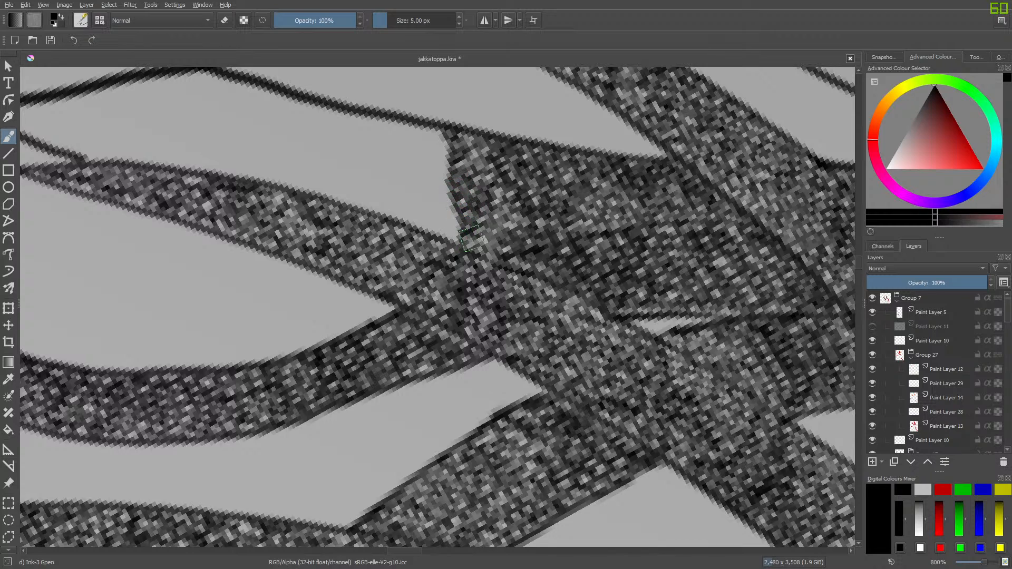
mouse_move(425, 129)
mouse_down()
mouse_move(444, 143)
mouse_move(435, 162)
mouse_move(451, 186)
mouse_move(427, 154)
mouse_move(457, 228)
mouse_move(398, 222)
mouse_move(408, 210)
mouse_move(432, 217)
mouse_move(427, 208)
mouse_move(441, 200)
mouse_move(425, 181)
mouse_move(437, 156)
mouse_move(421, 142)
mouse_move(425, 162)
mouse_move(431, 132)
mouse_move(421, 122)
mouse_move(399, 123)
mouse_move(425, 152)
mouse_move(416, 162)
mouse_move(425, 191)
mouse_move(384, 217)
mouse_move(345, 205)
mouse_move(395, 211)
mouse_move(385, 193)
mouse_move(391, 208)
mouse_move(414, 196)
mouse_move(408, 139)
mouse_move(396, 124)
mouse_move(383, 131)
mouse_move(340, 114)
mouse_move(402, 148)
mouse_move(419, 136)
mouse_move(402, 182)
mouse_move(388, 169)
mouse_move(375, 188)
mouse_move(364, 180)
mouse_move(387, 200)
mouse_move(363, 195)
mouse_move(395, 158)
mouse_move(356, 124)
mouse_move(369, 152)
mouse_up()
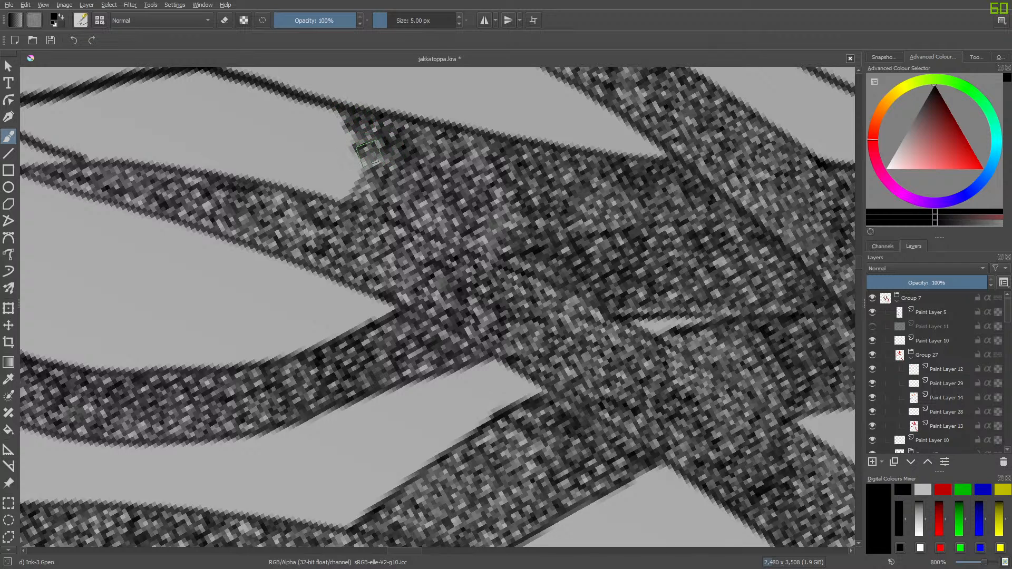
Carry the speckled fill through the point where the outlines cross and past the tip of the textured spine below.
drag(406, 552, 397, 553)
scroll(860, 257, up, 6)
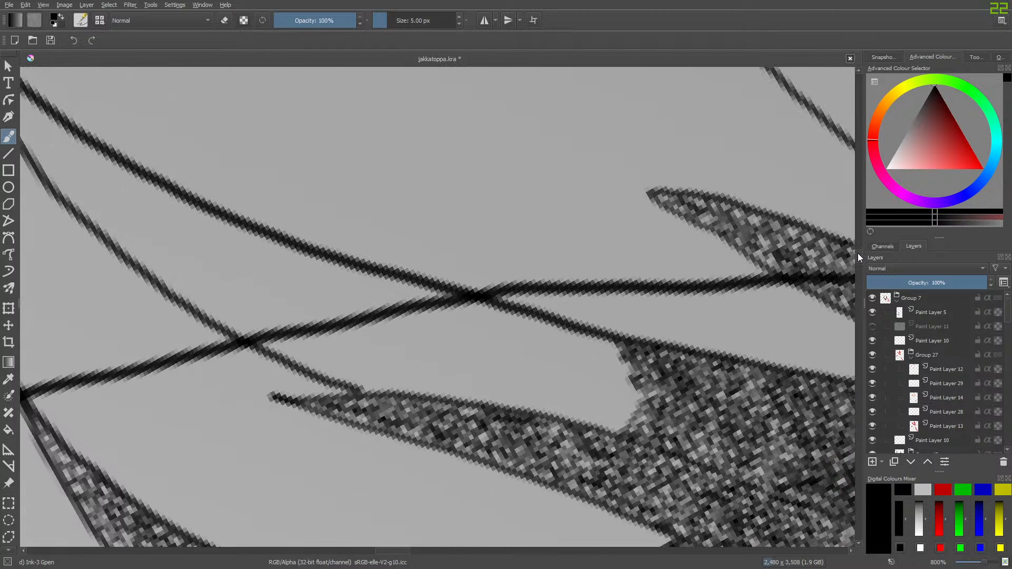
mouse_move(605, 342)
mouse_down()
mouse_move(628, 358)
mouse_move(625, 395)
mouse_move(638, 389)
mouse_move(621, 423)
mouse_move(586, 430)
mouse_move(615, 414)
mouse_move(620, 384)
mouse_move(609, 357)
mouse_move(583, 331)
mouse_move(556, 340)
mouse_move(521, 313)
mouse_move(547, 339)
mouse_move(600, 343)
mouse_move(594, 360)
mouse_move(606, 372)
mouse_move(619, 356)
mouse_move(604, 409)
mouse_move(530, 415)
mouse_move(595, 404)
mouse_move(597, 368)
mouse_up()
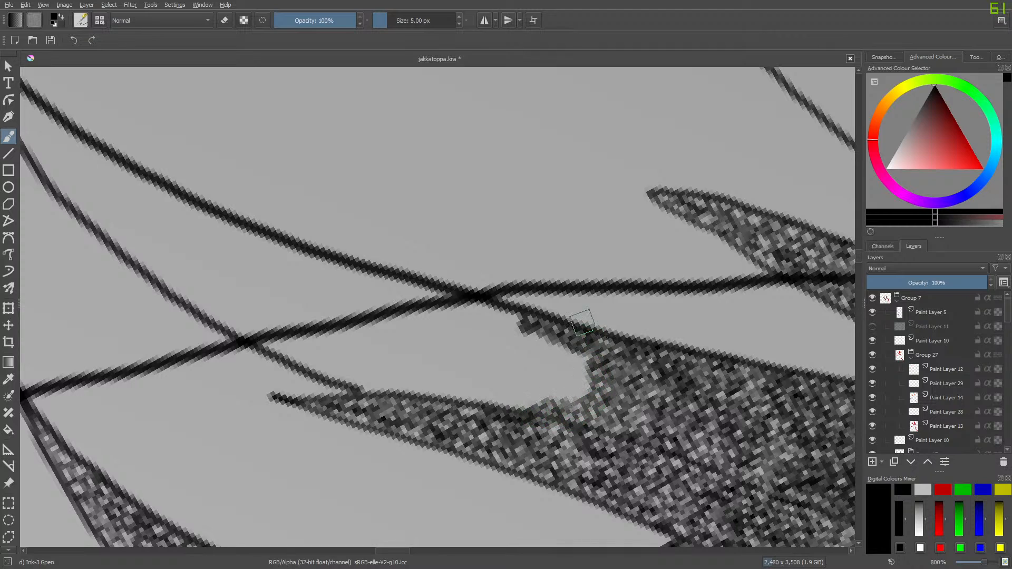
mouse_move(583, 323)
mouse_down()
mouse_move(579, 348)
mouse_move(555, 333)
mouse_move(554, 351)
mouse_move(536, 334)
mouse_move(594, 376)
mouse_move(575, 392)
mouse_move(563, 394)
mouse_move(565, 366)
mouse_move(546, 396)
mouse_move(497, 407)
mouse_move(546, 382)
mouse_move(550, 349)
mouse_move(523, 328)
mouse_move(541, 357)
mouse_move(531, 366)
mouse_move(540, 361)
mouse_move(539, 382)
mouse_move(524, 385)
mouse_move(529, 362)
mouse_move(520, 358)
mouse_move(528, 358)
mouse_move(506, 391)
mouse_move(453, 404)
mouse_move(506, 378)
mouse_move(516, 321)
mouse_up()
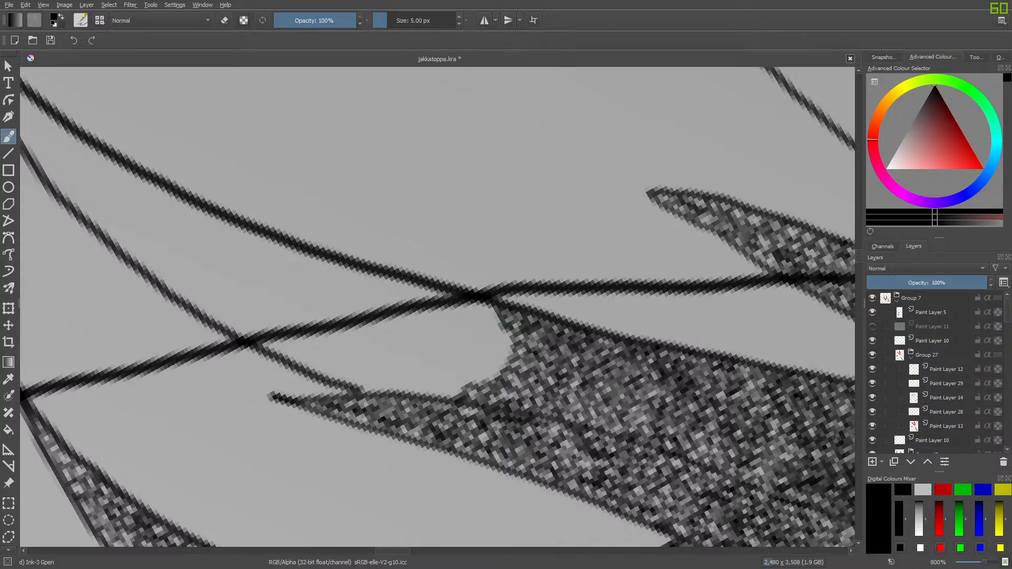
mouse_move(506, 332)
mouse_down()
mouse_move(487, 384)
mouse_move(446, 390)
mouse_move(464, 397)
mouse_move(454, 401)
mouse_move(434, 393)
mouse_move(492, 370)
mouse_move(501, 316)
mouse_move(477, 298)
mouse_move(493, 332)
mouse_move(484, 357)
mouse_move(417, 396)
mouse_move(398, 390)
mouse_move(431, 381)
mouse_move(477, 344)
mouse_move(476, 318)
mouse_move(438, 288)
mouse_move(419, 292)
mouse_move(434, 289)
mouse_move(461, 315)
mouse_move(462, 339)
mouse_move(388, 386)
mouse_move(340, 377)
mouse_move(409, 370)
mouse_move(445, 337)
mouse_move(459, 345)
mouse_move(409, 281)
mouse_move(438, 323)
mouse_move(406, 358)
mouse_move(398, 364)
mouse_move(430, 316)
mouse_move(380, 360)
mouse_move(403, 323)
mouse_move(384, 330)
mouse_move(378, 362)
mouse_move(365, 338)
mouse_move(375, 327)
mouse_move(361, 377)
mouse_move(346, 323)
mouse_move(328, 371)
mouse_move(305, 364)
mouse_move(332, 356)
mouse_move(315, 336)
mouse_move(330, 318)
mouse_move(400, 288)
mouse_up()
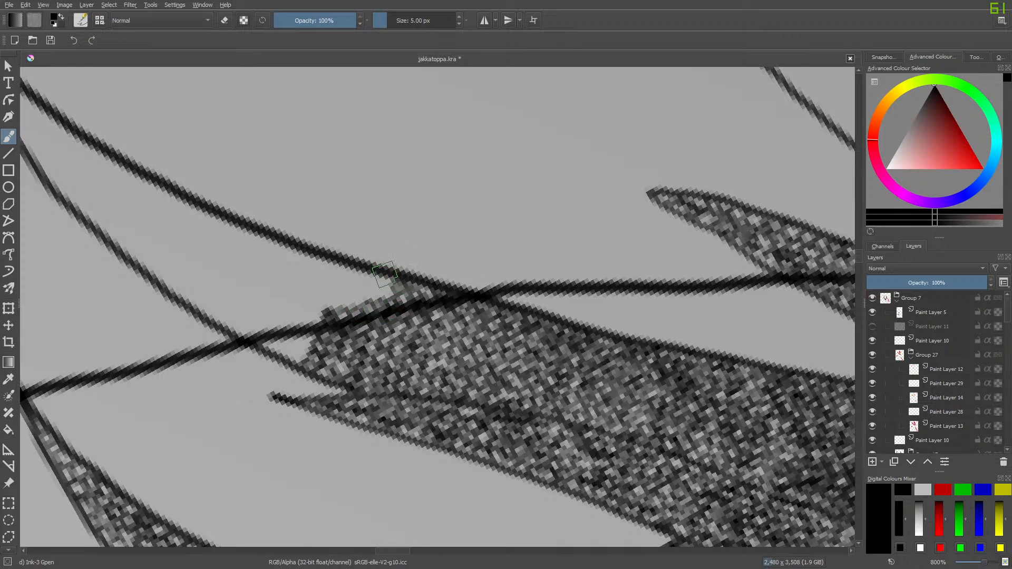
Hide Paint Layer 33 with the stray crossing line, and speckle the narrowing spine along both of its outlines.
drag(1010, 313, 1010, 421)
click(873, 394)
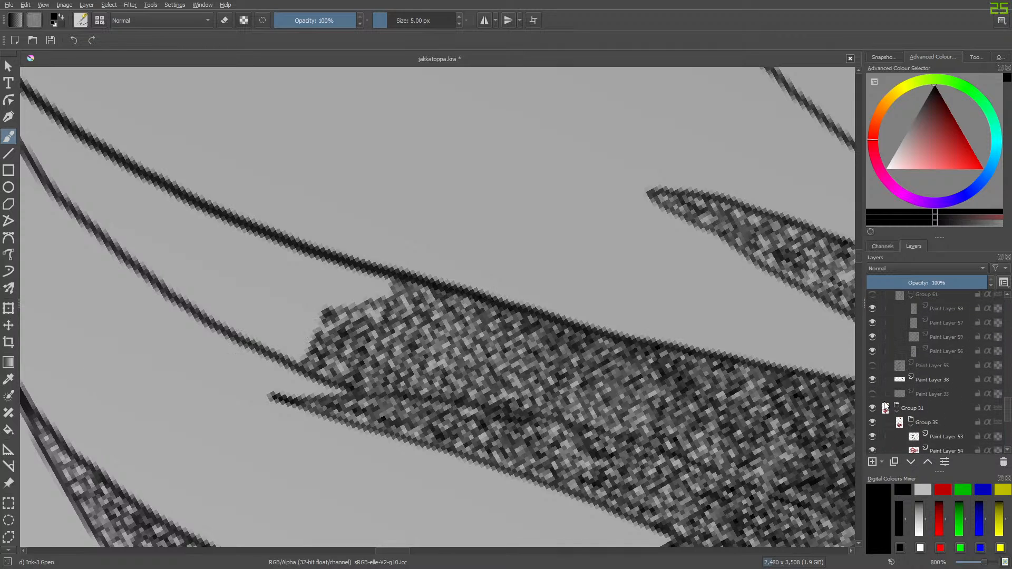
mouse_move(376, 302)
mouse_down()
mouse_move(369, 280)
mouse_move(357, 308)
mouse_move(330, 308)
mouse_move(365, 286)
mouse_move(346, 271)
mouse_move(334, 281)
mouse_move(338, 263)
mouse_move(293, 360)
mouse_move(308, 355)
mouse_move(269, 351)
mouse_move(226, 322)
mouse_move(285, 345)
mouse_move(307, 336)
mouse_move(319, 299)
mouse_move(336, 287)
mouse_move(327, 261)
mouse_move(309, 314)
mouse_move(308, 258)
mouse_move(286, 259)
mouse_move(299, 335)
mouse_move(245, 312)
mouse_move(225, 328)
mouse_move(214, 319)
mouse_move(216, 310)
mouse_move(260, 323)
mouse_move(289, 306)
mouse_move(272, 241)
mouse_move(267, 258)
mouse_move(243, 237)
mouse_move(252, 261)
mouse_move(271, 263)
mouse_move(279, 296)
mouse_move(270, 310)
mouse_move(256, 308)
mouse_move(266, 295)
mouse_move(247, 256)
mouse_move(248, 297)
mouse_move(224, 310)
mouse_move(238, 283)
mouse_move(225, 260)
mouse_move(252, 244)
mouse_move(232, 266)
mouse_up()
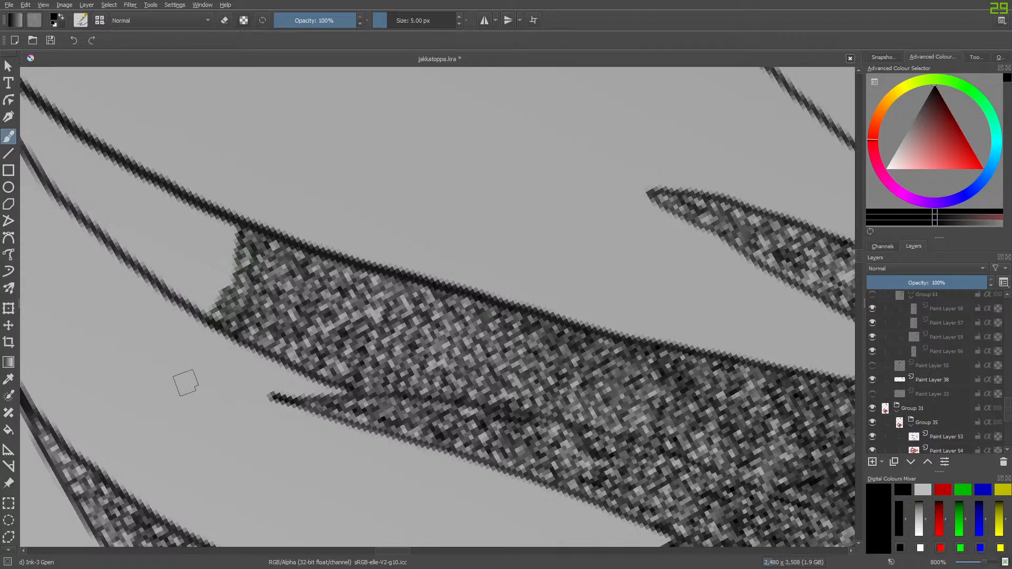
mouse_move(214, 286)
mouse_down()
mouse_move(201, 313)
mouse_move(130, 262)
mouse_move(145, 266)
mouse_move(150, 252)
mouse_move(189, 297)
mouse_move(195, 289)
mouse_move(208, 297)
mouse_move(219, 268)
mouse_move(222, 282)
mouse_move(231, 273)
mouse_move(234, 231)
mouse_move(220, 237)
mouse_move(206, 287)
mouse_move(189, 277)
mouse_move(203, 271)
mouse_move(208, 215)
mouse_move(185, 263)
mouse_move(164, 264)
mouse_move(188, 215)
mouse_move(79, 136)
mouse_move(91, 159)
mouse_move(76, 150)
mouse_move(174, 220)
mouse_move(170, 236)
mouse_move(138, 248)
mouse_move(102, 232)
mouse_up()
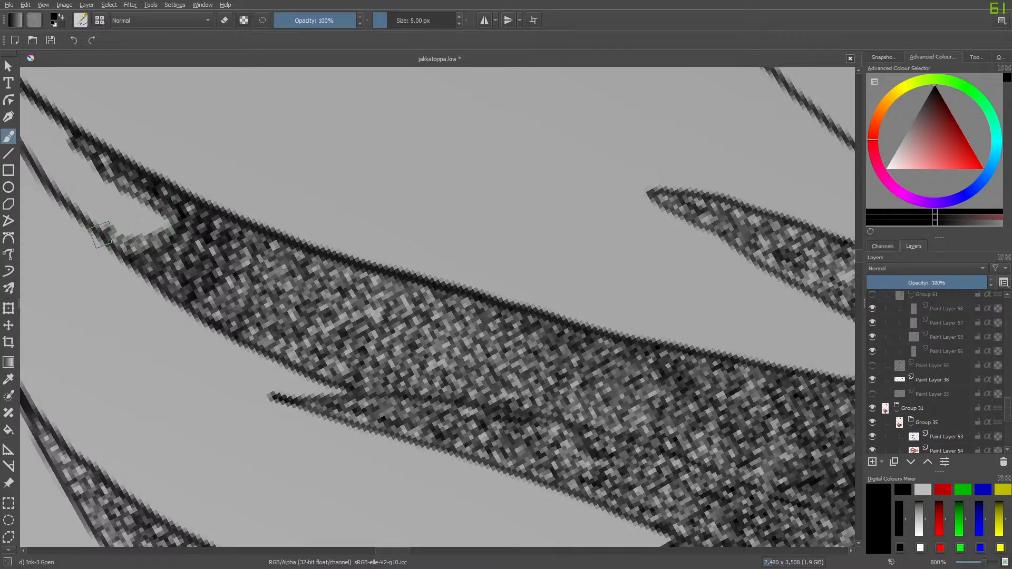
Fill the remaining gap with speckles up to the spine's pointed tip.
scroll(380, 554, left, 5)
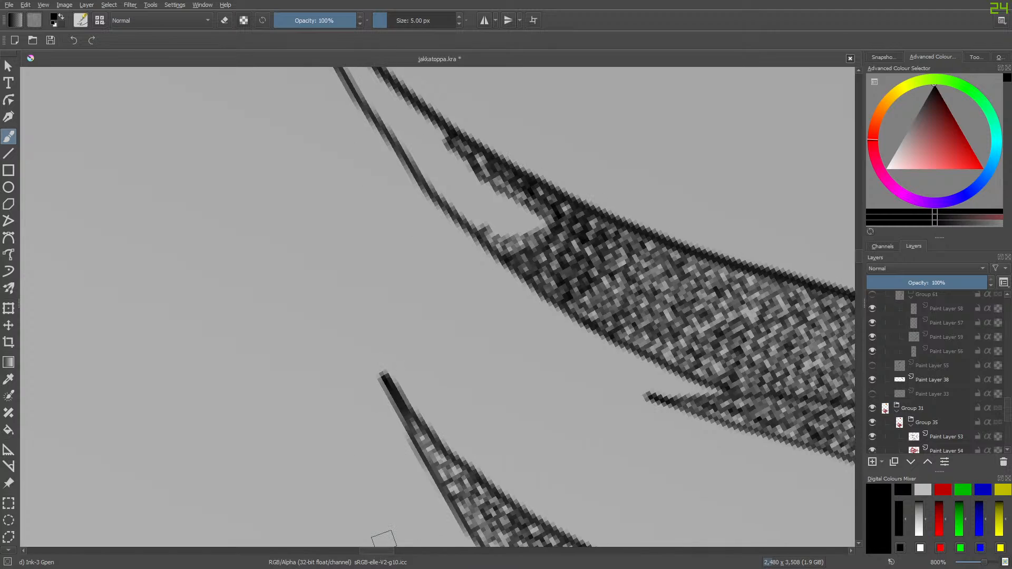
drag(858, 260, 860, 254)
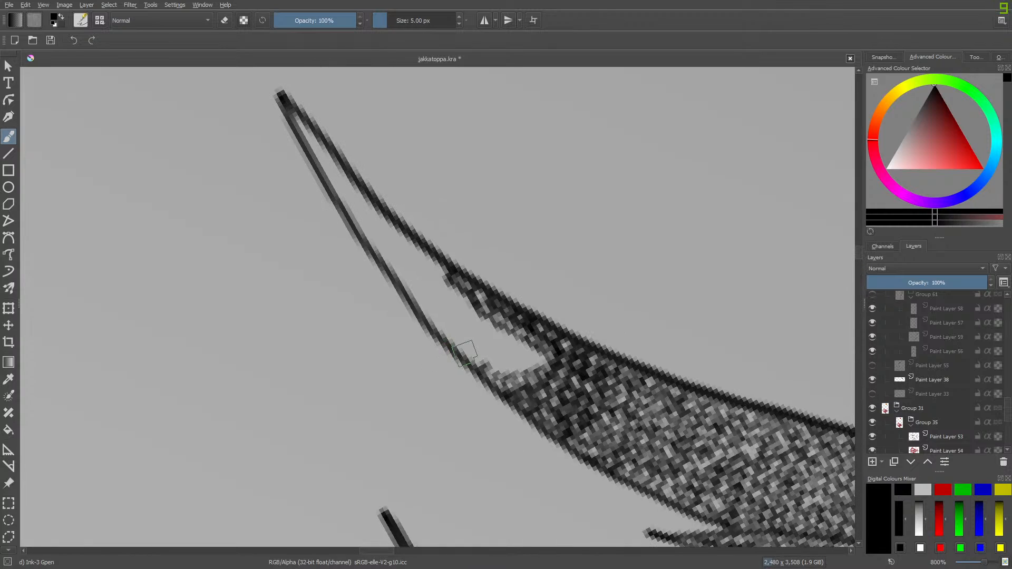
right_click(428, 317)
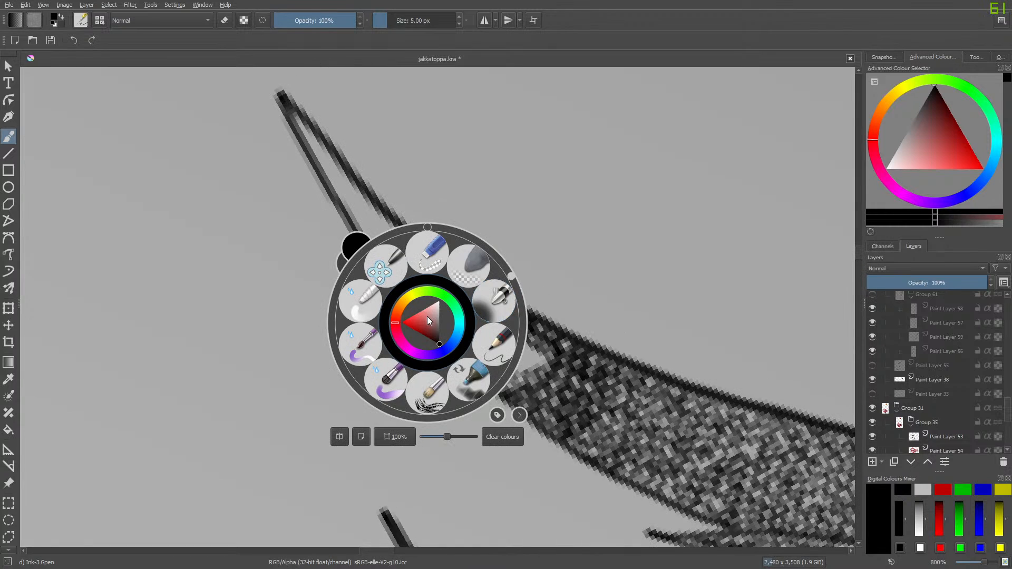
click(468, 254)
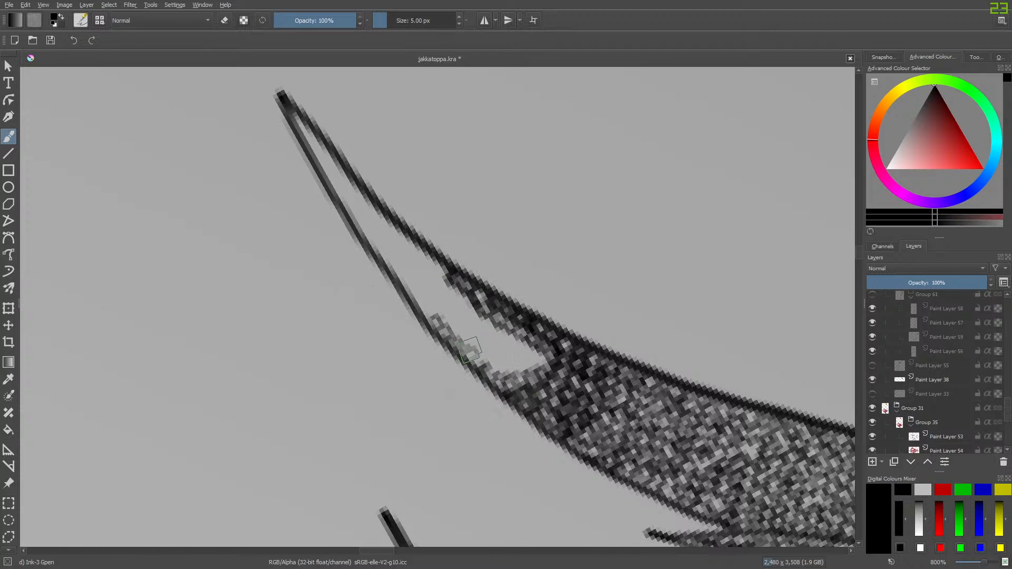
mouse_move(474, 348)
mouse_down()
mouse_move(508, 375)
mouse_move(518, 359)
mouse_move(538, 368)
mouse_move(537, 341)
mouse_move(514, 346)
mouse_move(520, 360)
mouse_move(514, 335)
mouse_move(516, 344)
mouse_move(480, 325)
mouse_move(496, 355)
mouse_move(492, 336)
mouse_move(485, 345)
mouse_move(476, 328)
mouse_move(400, 290)
mouse_move(417, 308)
mouse_move(401, 270)
mouse_move(360, 227)
mouse_move(392, 225)
mouse_move(436, 262)
mouse_move(449, 293)
mouse_move(472, 303)
mouse_move(450, 315)
mouse_move(436, 276)
mouse_move(389, 239)
mouse_move(406, 264)
mouse_up()
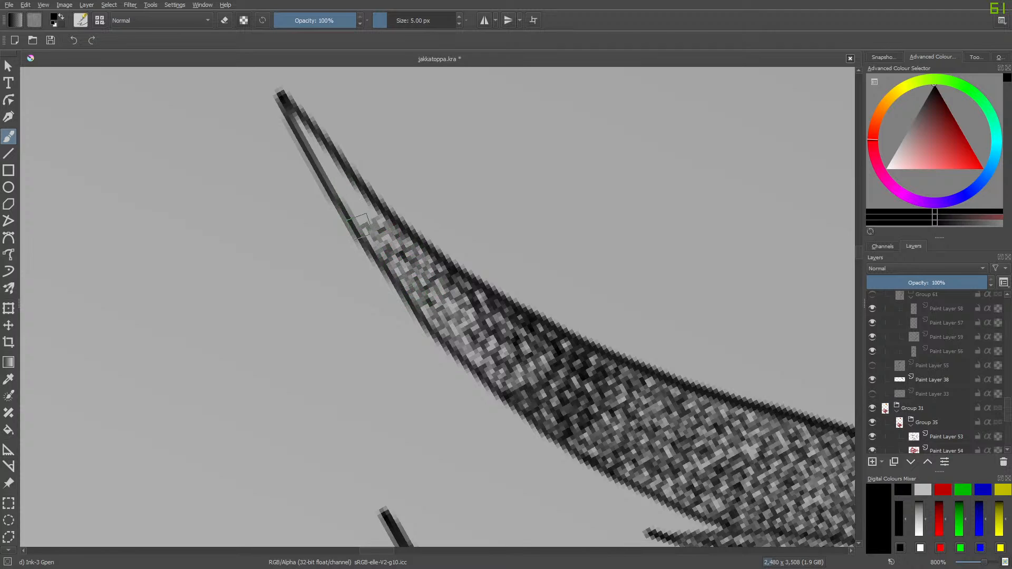
mouse_move(364, 224)
mouse_down()
mouse_move(347, 210)
mouse_move(308, 142)
mouse_up()
mouse_move(356, 193)
mouse_down()
mouse_move(373, 211)
mouse_move(340, 161)
mouse_up()
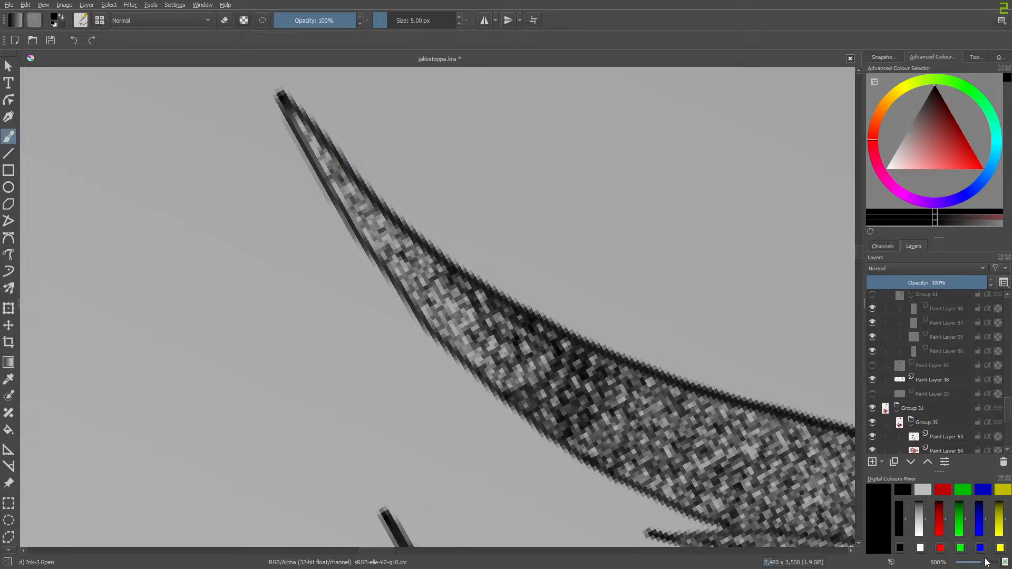
Begin the next spine's speckled fill at its base, between the textured mass and the white curved horn.
mouse_move(985, 562)
mouse_down()
mouse_move(968, 566)
mouse_move(980, 565)
mouse_up()
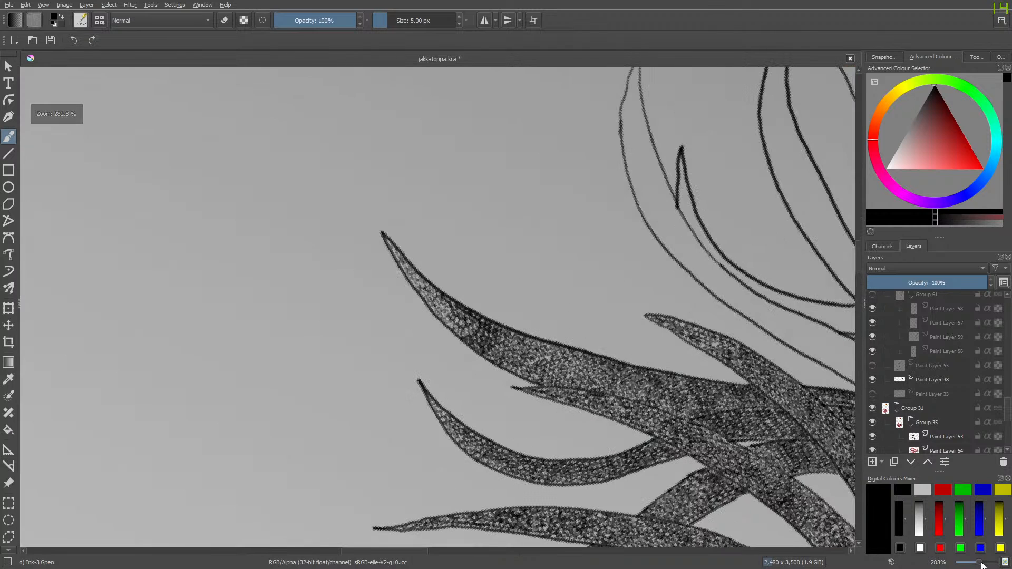
drag(398, 550, 458, 548)
drag(861, 256, 865, 271)
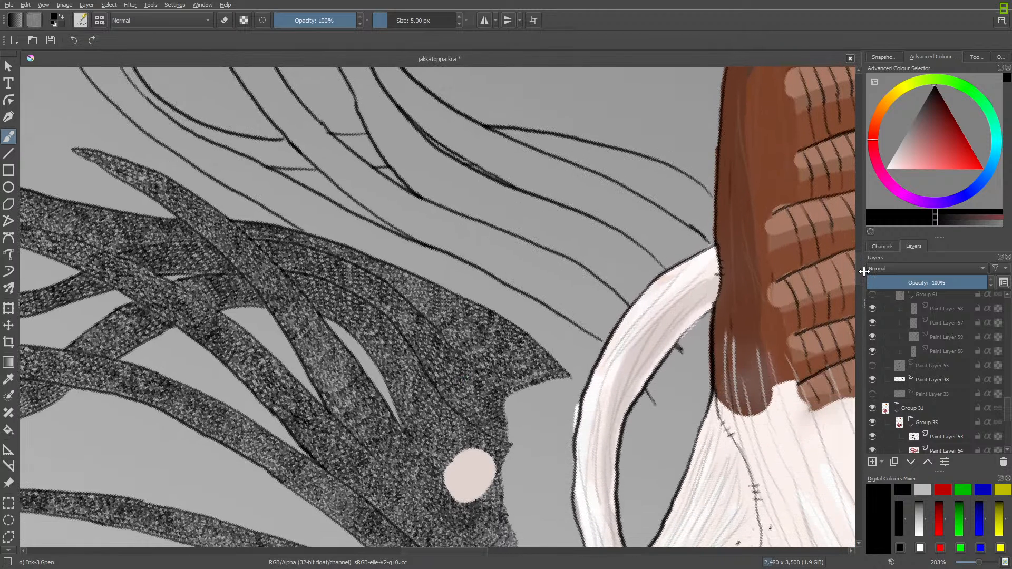
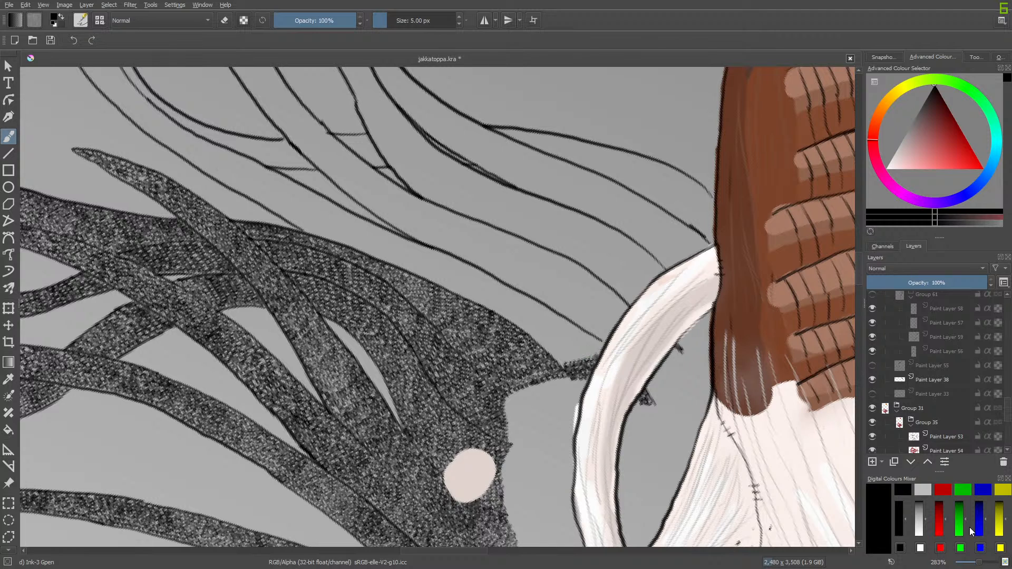
drag(976, 564, 985, 564)
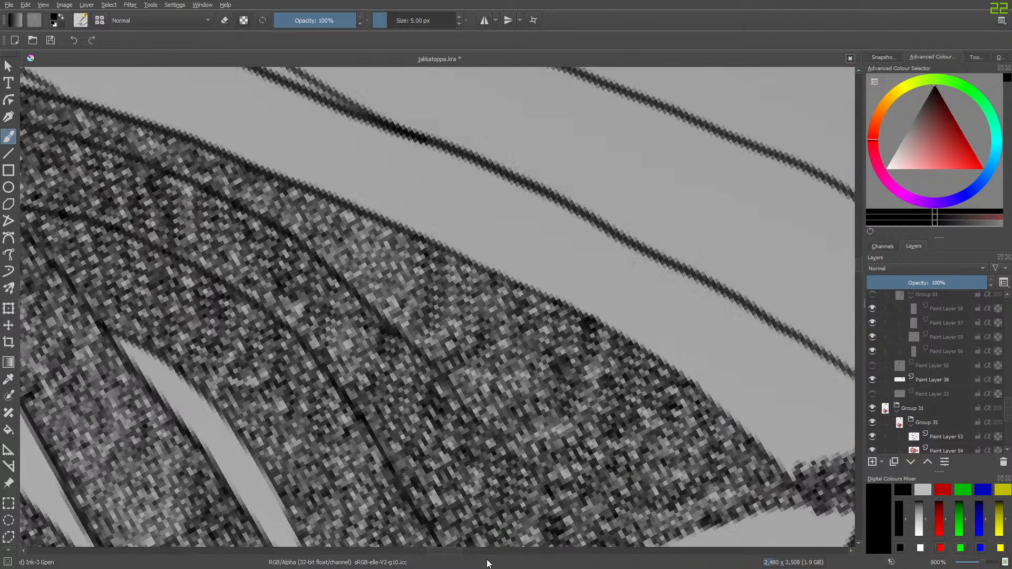
mouse_move(859, 266)
mouse_down()
mouse_move(858, 277)
mouse_move(858, 265)
mouse_up()
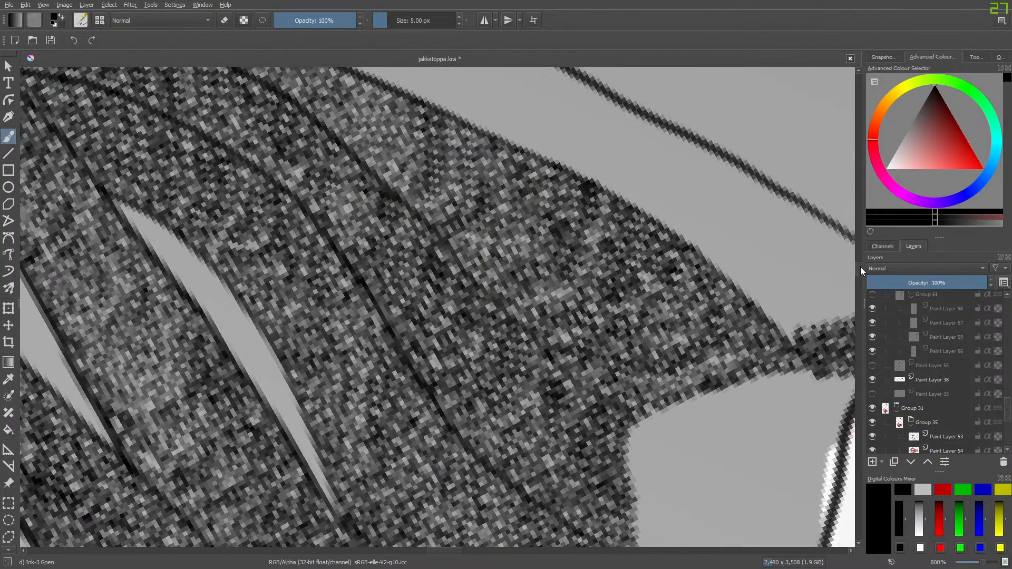
drag(425, 552, 467, 554)
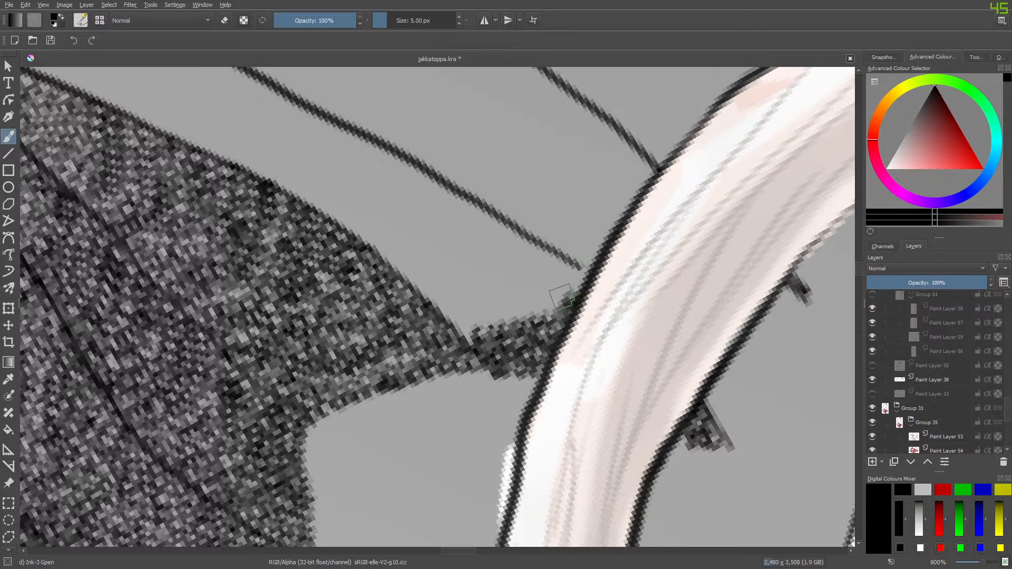
mouse_move(561, 296)
mouse_down()
mouse_move(459, 339)
mouse_move(459, 319)
mouse_move(525, 307)
mouse_move(578, 283)
mouse_move(583, 271)
mouse_move(543, 293)
mouse_move(560, 265)
mouse_move(532, 296)
mouse_move(500, 292)
mouse_move(486, 311)
mouse_move(442, 311)
mouse_move(443, 299)
mouse_move(431, 298)
mouse_move(483, 297)
mouse_move(543, 268)
mouse_up()
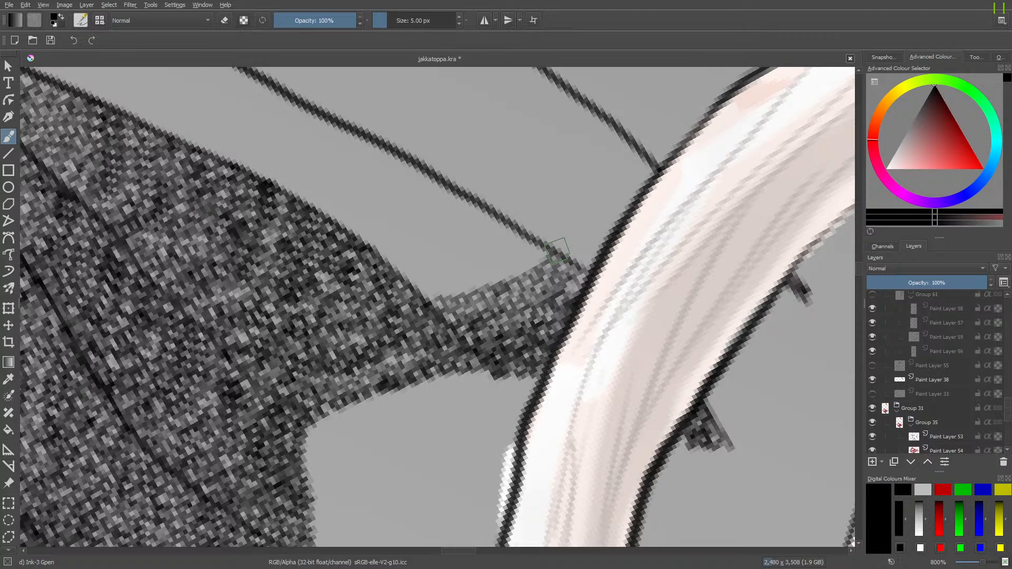
Extend the speckles from the base along the wide band between the next outline and the textured mass.
mouse_move(536, 257)
mouse_down()
mouse_move(498, 272)
mouse_move(506, 278)
mouse_move(480, 273)
mouse_move(493, 275)
mouse_move(484, 282)
mouse_move(439, 264)
mouse_move(474, 288)
mouse_move(430, 296)
mouse_move(414, 283)
mouse_move(442, 286)
mouse_move(530, 249)
mouse_move(514, 231)
mouse_move(519, 246)
mouse_move(479, 255)
mouse_move(492, 256)
mouse_move(509, 226)
mouse_move(481, 230)
mouse_move(483, 240)
mouse_move(478, 228)
mouse_move(491, 221)
mouse_move(473, 210)
mouse_move(466, 219)
mouse_move(482, 228)
mouse_move(471, 233)
mouse_move(469, 261)
mouse_move(430, 270)
mouse_move(412, 243)
mouse_move(405, 277)
mouse_up()
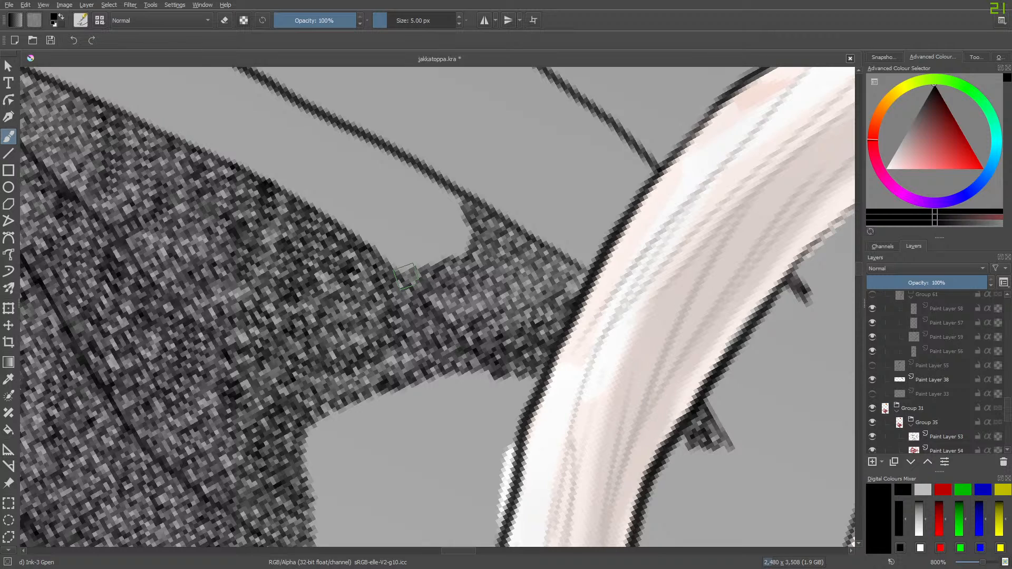
mouse_move(406, 277)
mouse_down()
mouse_move(467, 245)
mouse_move(461, 206)
mouse_move(457, 213)
mouse_move(453, 198)
mouse_move(450, 207)
mouse_move(422, 178)
mouse_move(423, 197)
mouse_move(445, 204)
mouse_move(459, 226)
mouse_move(396, 261)
mouse_move(383, 252)
mouse_move(421, 244)
mouse_move(442, 219)
mouse_move(434, 208)
mouse_move(392, 244)
mouse_move(349, 224)
mouse_move(358, 239)
mouse_move(405, 225)
mouse_move(425, 193)
mouse_move(349, 232)
mouse_move(342, 221)
mouse_move(425, 177)
mouse_move(404, 167)
mouse_move(399, 187)
mouse_move(366, 204)
mouse_move(390, 163)
mouse_move(377, 188)
mouse_move(330, 220)
mouse_move(320, 203)
mouse_move(345, 200)
mouse_move(376, 173)
mouse_move(376, 158)
mouse_move(369, 147)
mouse_move(365, 174)
mouse_move(358, 140)
mouse_move(348, 156)
mouse_move(330, 129)
mouse_move(348, 136)
mouse_move(301, 129)
mouse_move(354, 173)
mouse_move(323, 196)
mouse_move(293, 191)
mouse_move(278, 182)
mouse_move(315, 189)
mouse_move(333, 169)
mouse_move(319, 179)
mouse_move(311, 158)
mouse_move(305, 174)
mouse_move(316, 138)
mouse_move(307, 118)
mouse_up()
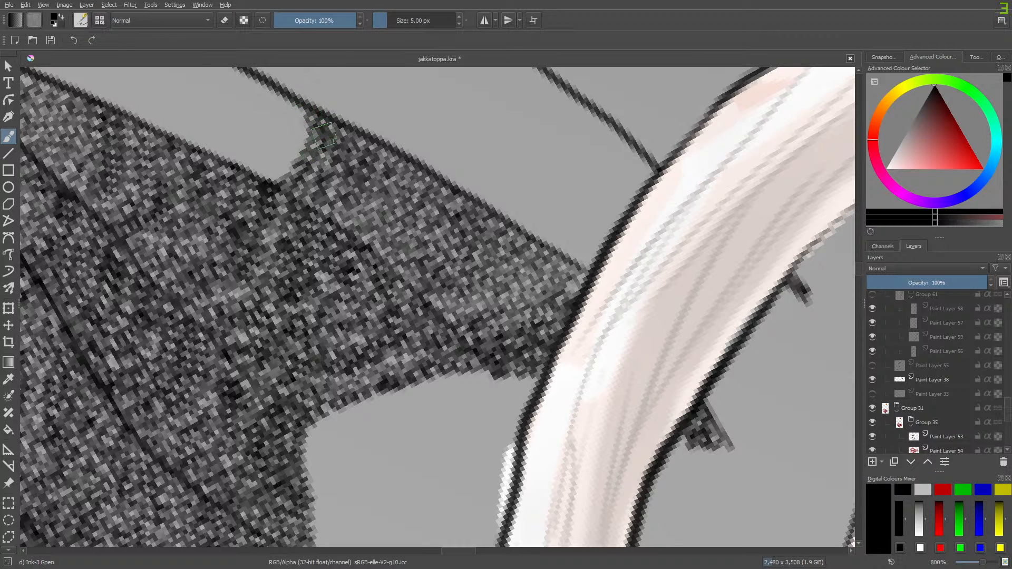
mouse_move(291, 112)
mouse_down()
mouse_move(305, 148)
mouse_move(278, 180)
mouse_move(256, 176)
mouse_move(251, 166)
mouse_move(277, 165)
mouse_move(292, 133)
mouse_move(289, 102)
mouse_move(272, 90)
mouse_up()
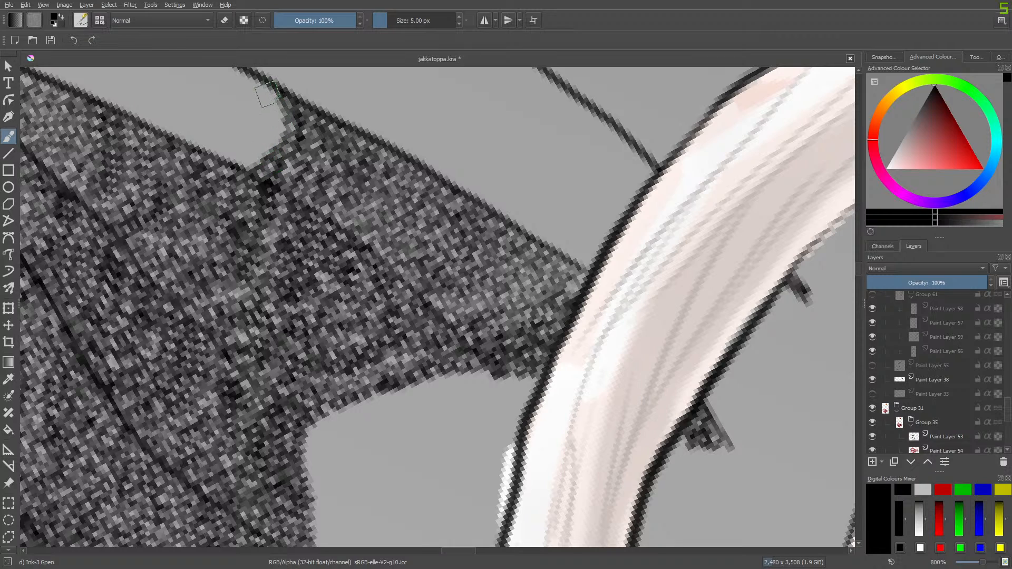
mouse_move(273, 112)
mouse_down()
mouse_move(277, 141)
mouse_move(258, 162)
mouse_move(207, 154)
mouse_move(254, 145)
mouse_move(281, 106)
mouse_move(244, 104)
mouse_move(254, 117)
mouse_move(261, 91)
mouse_move(249, 78)
mouse_move(257, 104)
mouse_move(249, 136)
mouse_move(203, 144)
mouse_up()
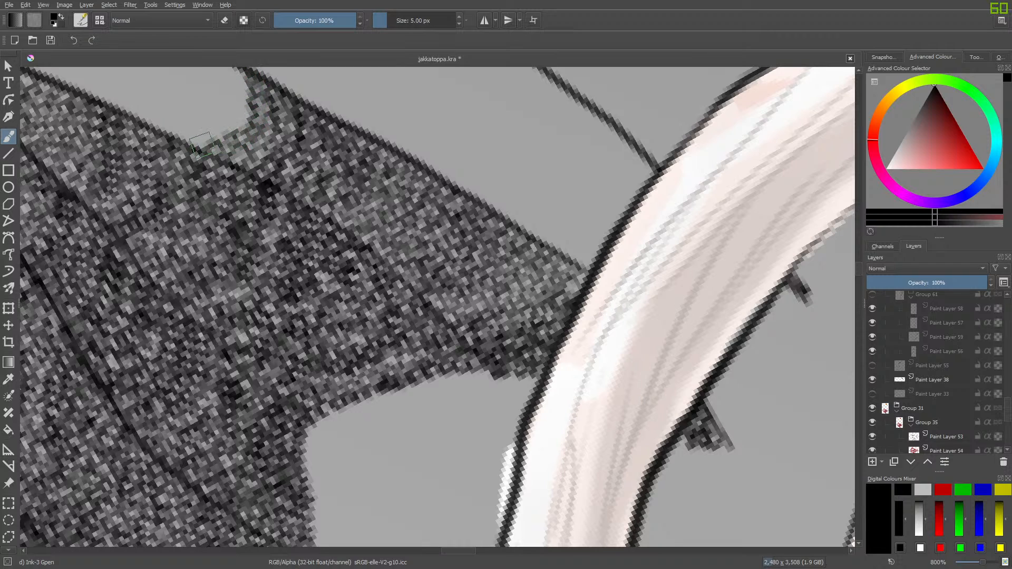
Extend the speckled fill along the band between the textured mass and the next outline, past the point where that outline forks.
scroll(859, 267, up, 5)
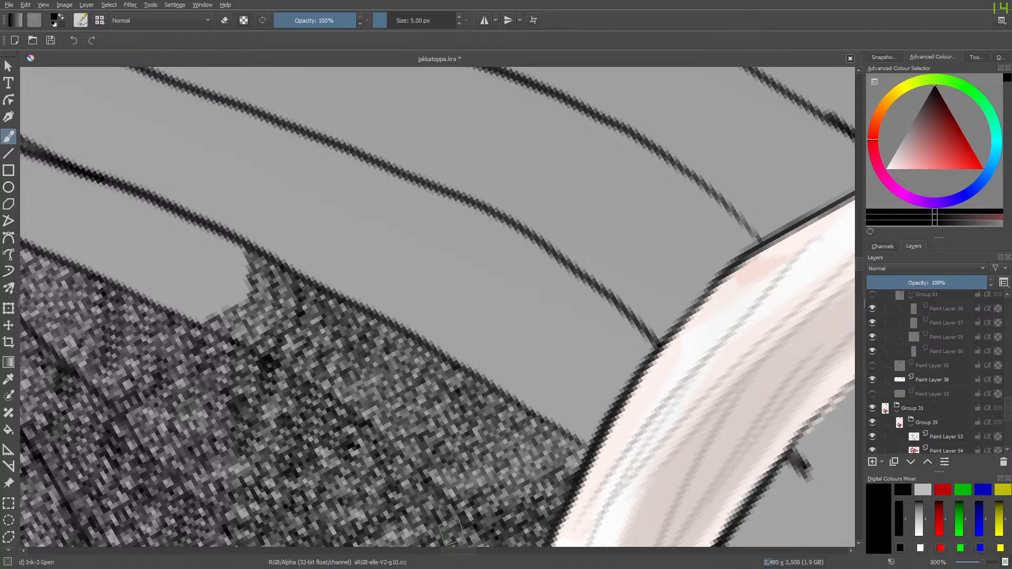
drag(467, 552, 458, 558)
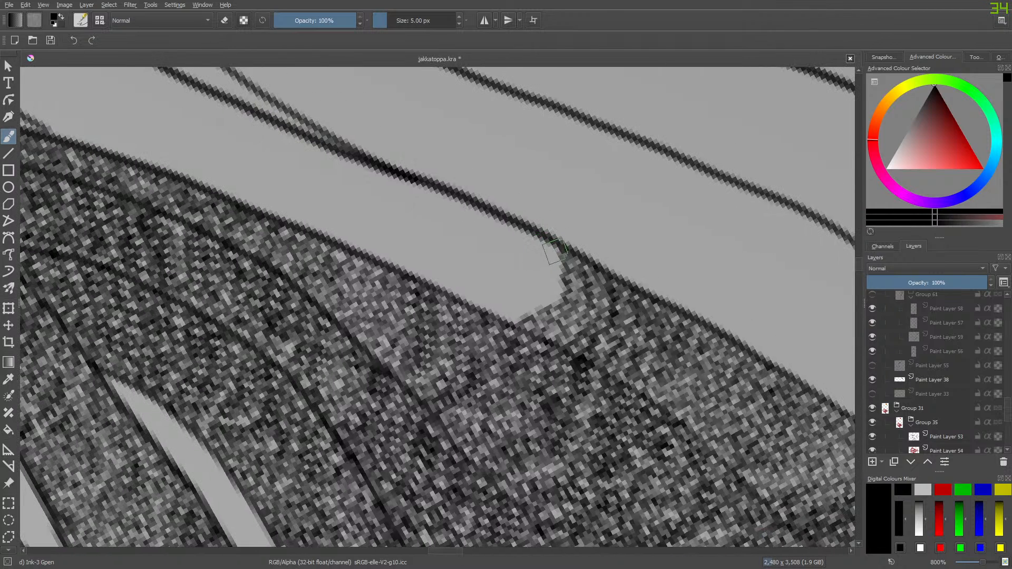
mouse_move(555, 252)
mouse_down()
mouse_move(548, 302)
mouse_move(510, 324)
mouse_move(477, 302)
mouse_move(522, 306)
mouse_move(544, 296)
mouse_move(545, 275)
mouse_move(454, 306)
mouse_up()
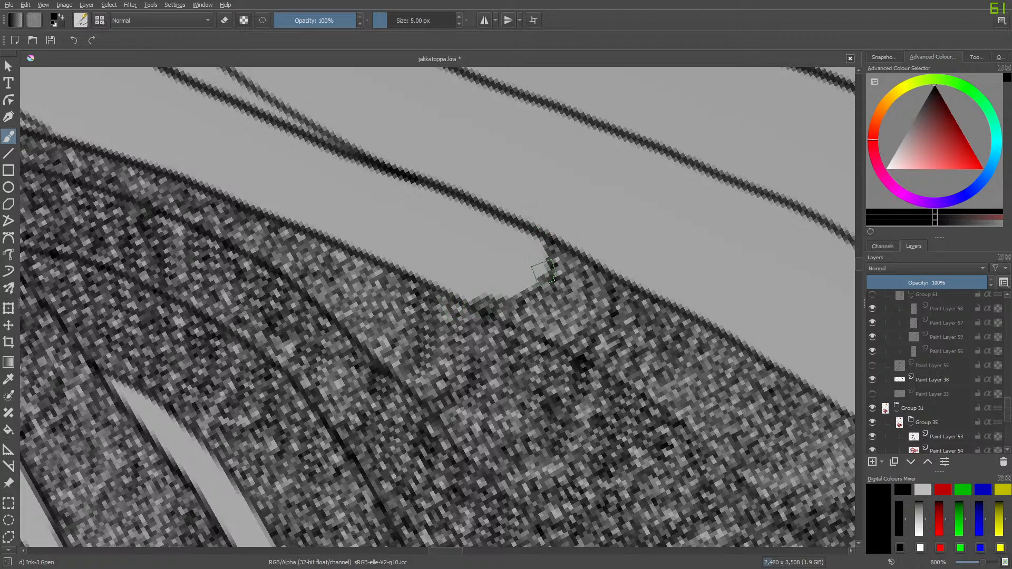
mouse_move(541, 239)
mouse_down()
mouse_move(523, 228)
mouse_move(521, 239)
mouse_move(541, 269)
mouse_move(517, 296)
mouse_move(495, 295)
mouse_move(528, 272)
mouse_move(514, 219)
mouse_move(491, 214)
mouse_move(516, 253)
mouse_move(516, 273)
mouse_move(503, 273)
mouse_move(498, 292)
mouse_move(466, 300)
mouse_move(448, 289)
mouse_move(477, 291)
mouse_move(496, 273)
mouse_move(480, 202)
mouse_move(473, 213)
mouse_move(488, 260)
mouse_move(477, 274)
mouse_move(435, 288)
mouse_move(424, 274)
mouse_move(404, 273)
mouse_move(451, 278)
mouse_move(461, 268)
mouse_move(477, 237)
mouse_move(468, 199)
mouse_move(448, 203)
mouse_move(467, 243)
mouse_move(446, 270)
mouse_move(422, 264)
mouse_move(444, 251)
mouse_up()
mouse_move(443, 200)
mouse_down()
mouse_move(431, 176)
mouse_move(395, 181)
mouse_move(409, 178)
mouse_move(421, 195)
mouse_move(422, 203)
mouse_move(397, 180)
mouse_move(408, 203)
mouse_move(425, 205)
mouse_move(414, 218)
mouse_move(439, 219)
mouse_move(393, 264)
mouse_move(345, 246)
mouse_move(408, 249)
mouse_move(409, 201)
mouse_move(384, 241)
mouse_move(361, 231)
mouse_move(392, 205)
mouse_move(378, 163)
mouse_move(363, 180)
mouse_move(373, 205)
mouse_move(341, 233)
mouse_move(348, 239)
mouse_move(315, 224)
mouse_up()
drag(446, 554, 435, 556)
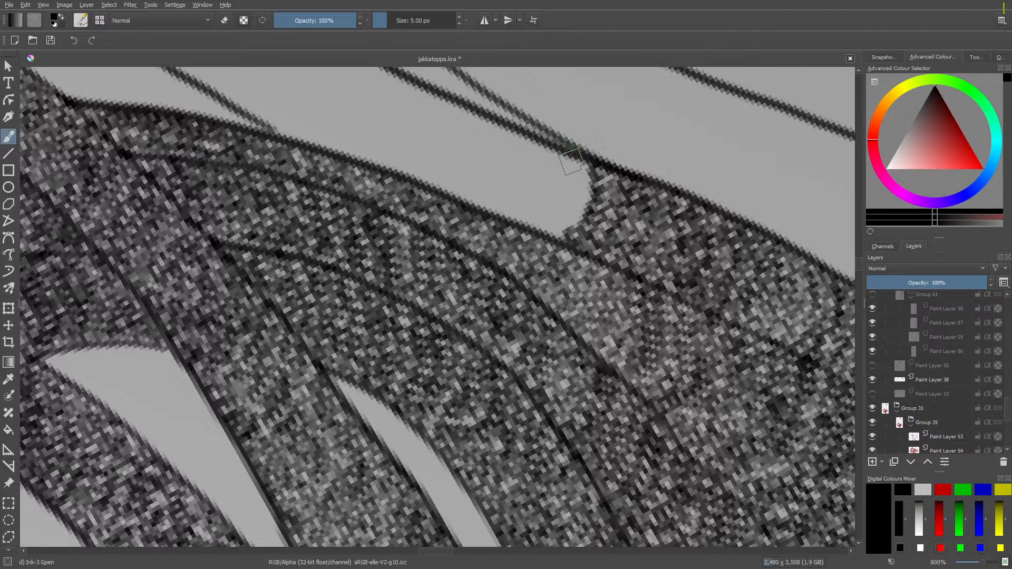
mouse_move(572, 152)
mouse_down()
mouse_move(586, 214)
mouse_move(543, 146)
mouse_move(562, 182)
mouse_move(555, 196)
mouse_move(568, 198)
mouse_move(578, 219)
mouse_move(557, 232)
mouse_move(484, 211)
mouse_move(522, 205)
mouse_move(552, 226)
mouse_move(555, 194)
mouse_move(542, 190)
mouse_move(536, 144)
mouse_move(505, 127)
mouse_move(530, 161)
mouse_move(525, 179)
mouse_move(547, 192)
mouse_move(507, 200)
mouse_up()
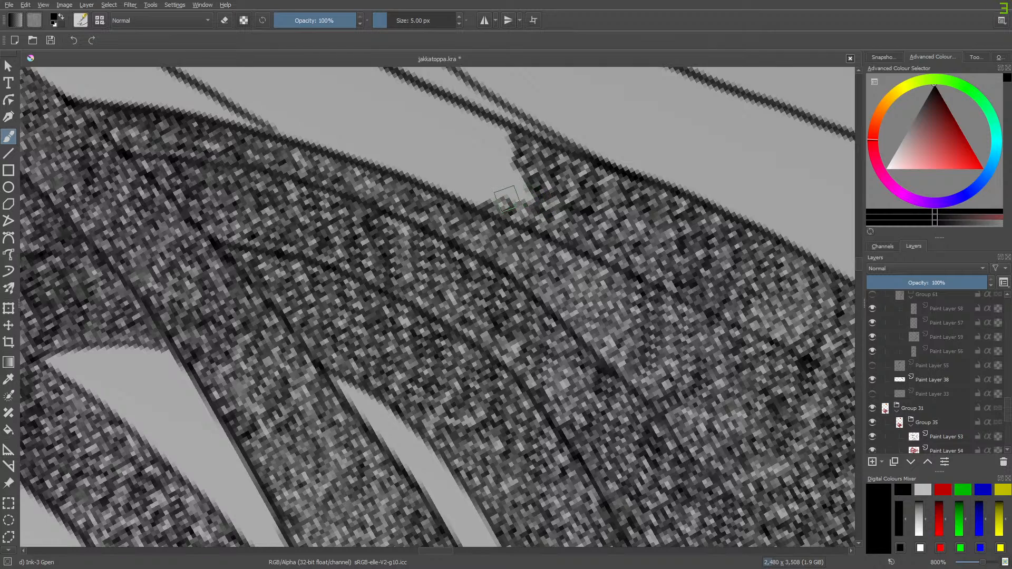
mouse_move(506, 199)
mouse_down()
mouse_move(528, 195)
mouse_move(489, 190)
mouse_move(477, 154)
mouse_move(473, 202)
mouse_move(444, 196)
mouse_move(475, 184)
mouse_move(524, 187)
mouse_move(487, 118)
mouse_move(496, 150)
mouse_move(468, 198)
mouse_up()
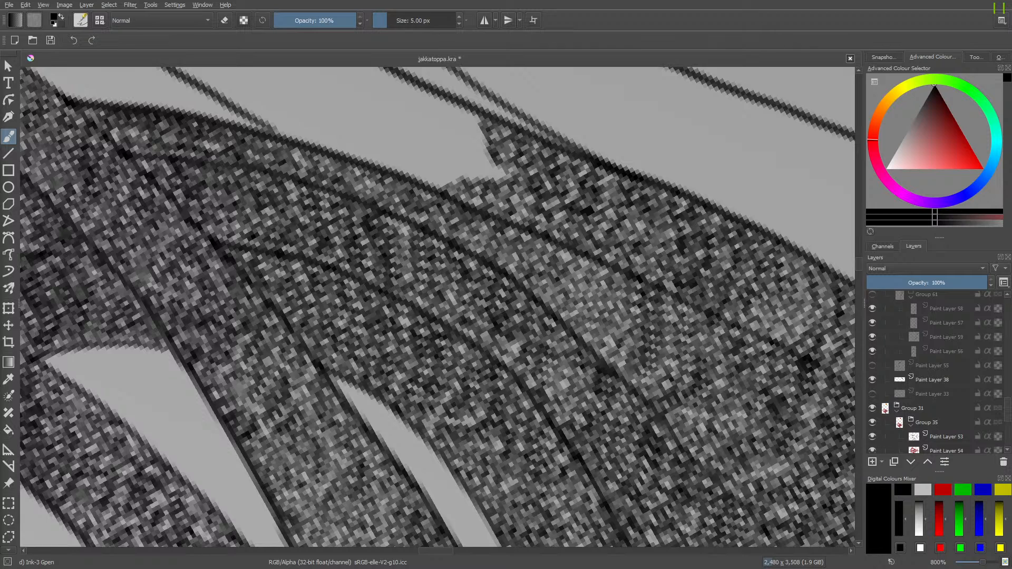
Switch to the browser window with the manga emotions sheet and move it off the canvas.
key(alt+Tab)
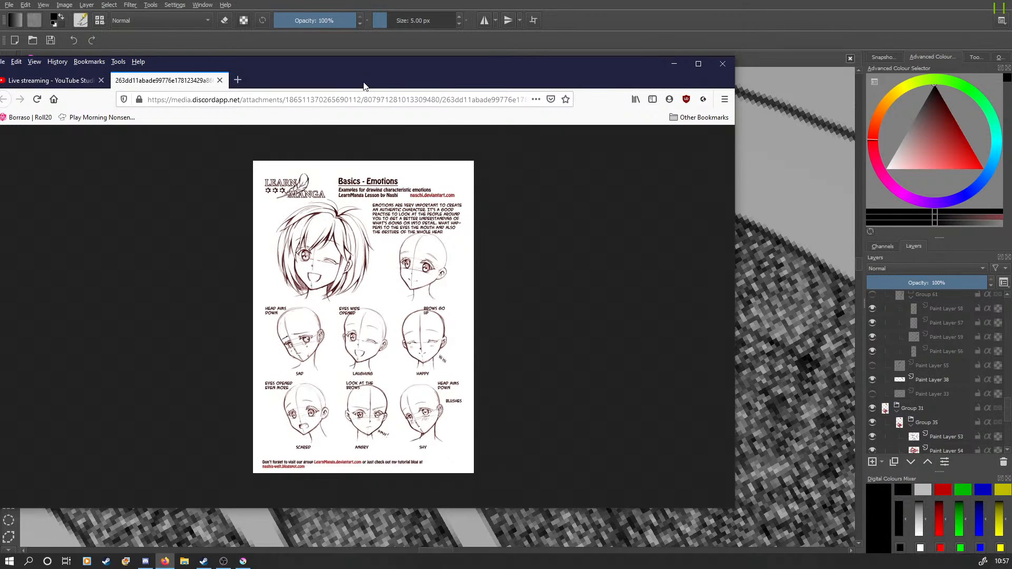
drag(435, 77, 31, 96)
drag(299, 86, 68, 117)
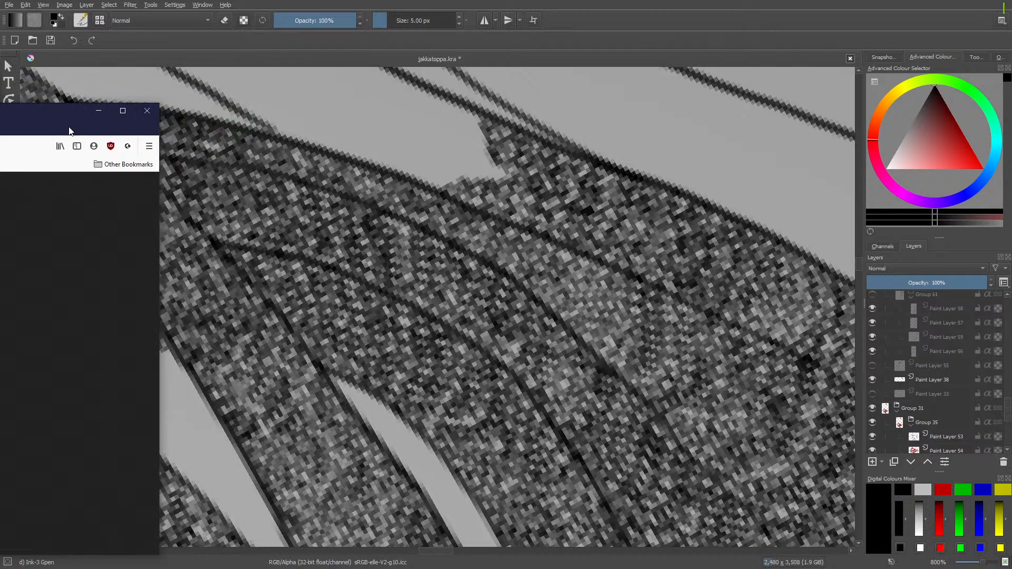
drag(69, 132, 0, 132)
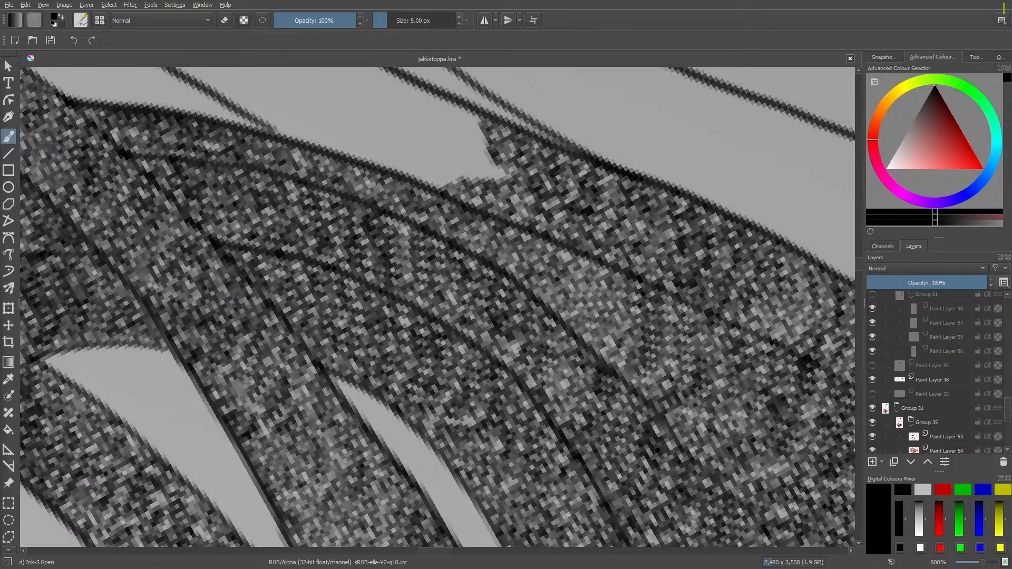
Round off the ragged edge of the speckled fill and carry it on beneath the forked outline.
scroll(333, 317, down, 5)
scroll(332, 317, up, 4)
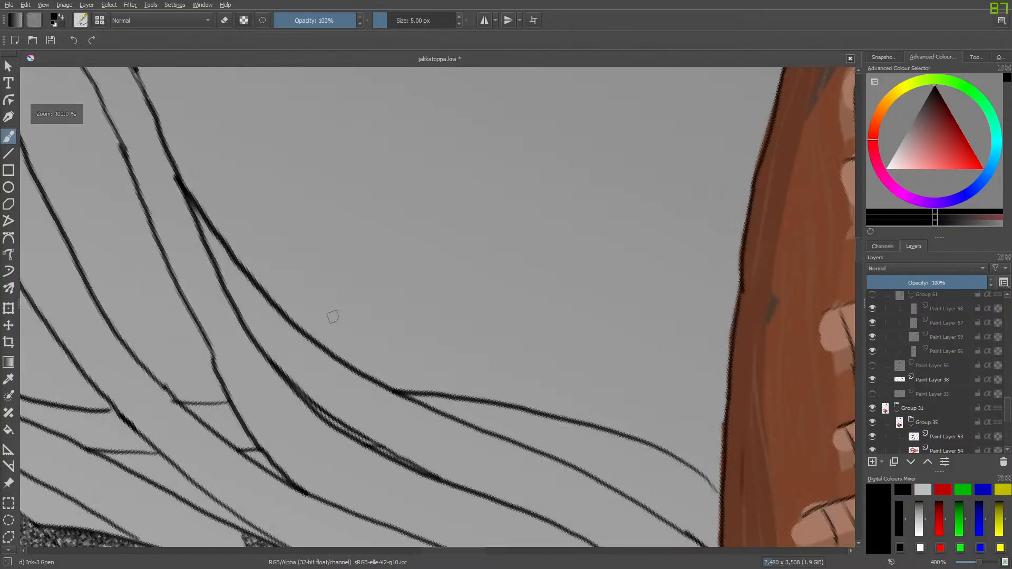
scroll(333, 317, down, 4)
scroll(393, 367, up, 8)
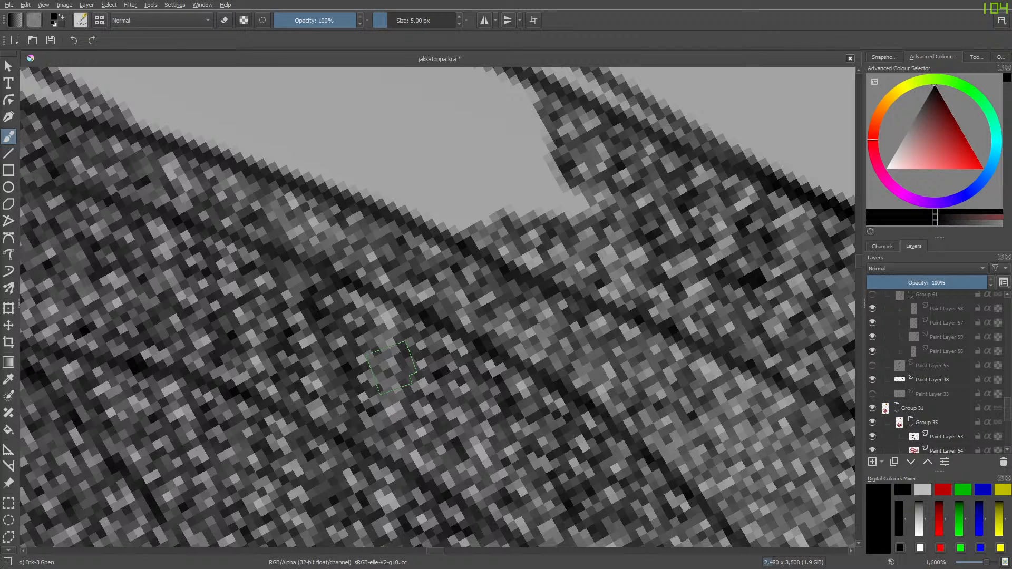
mouse_move(569, 195)
mouse_down()
mouse_move(554, 182)
mouse_move(529, 224)
mouse_up()
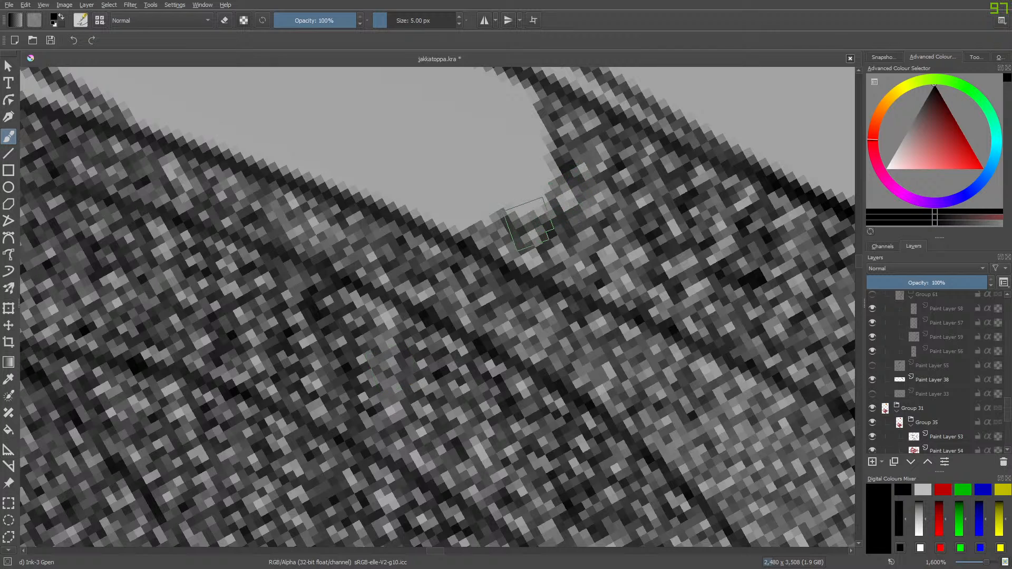
drag(985, 564, 982, 563)
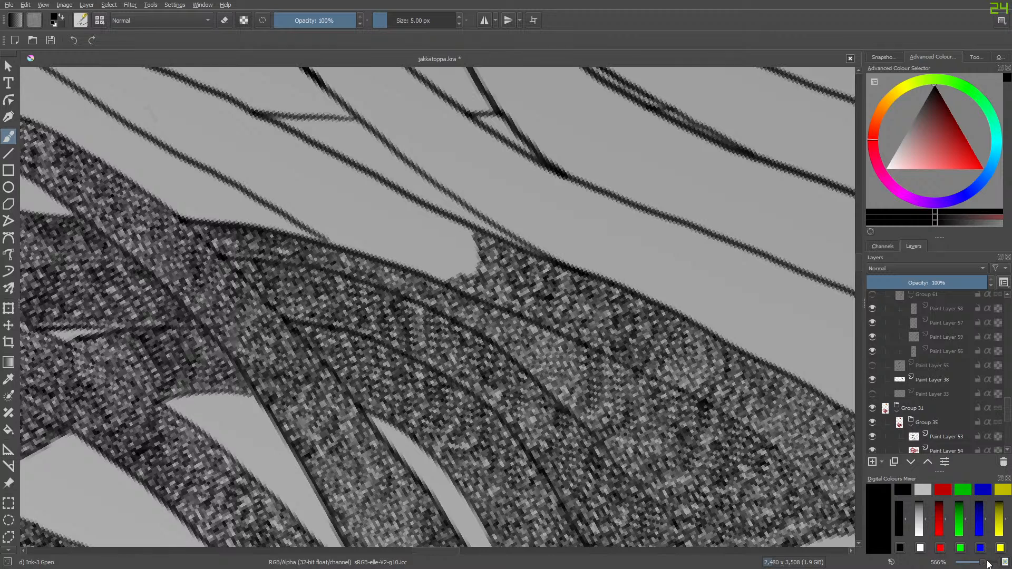
mouse_move(476, 264)
mouse_down()
mouse_move(467, 230)
mouse_move(418, 209)
mouse_move(446, 233)
mouse_move(465, 232)
mouse_move(472, 252)
mouse_move(459, 275)
mouse_move(434, 276)
mouse_move(422, 269)
mouse_move(460, 268)
mouse_move(463, 246)
mouse_move(447, 236)
mouse_move(446, 258)
mouse_move(438, 258)
mouse_move(442, 244)
mouse_move(435, 252)
mouse_up()
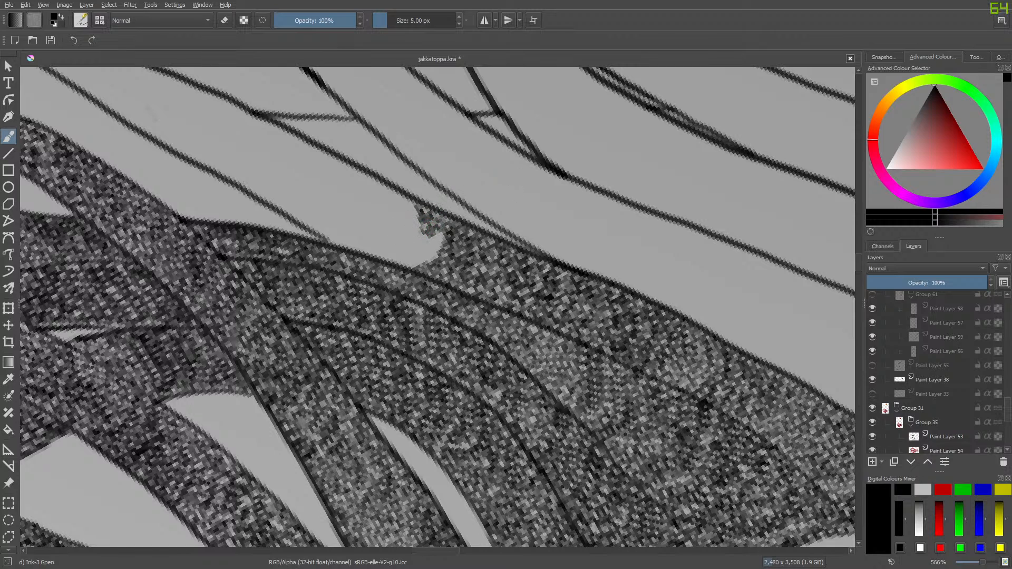
Fill the spine with speckles between its two outlines up to the start of the short cross line.
mouse_move(435, 230)
mouse_down()
mouse_move(443, 236)
mouse_move(430, 257)
mouse_move(433, 237)
mouse_move(422, 234)
mouse_move(421, 260)
mouse_move(399, 262)
mouse_up()
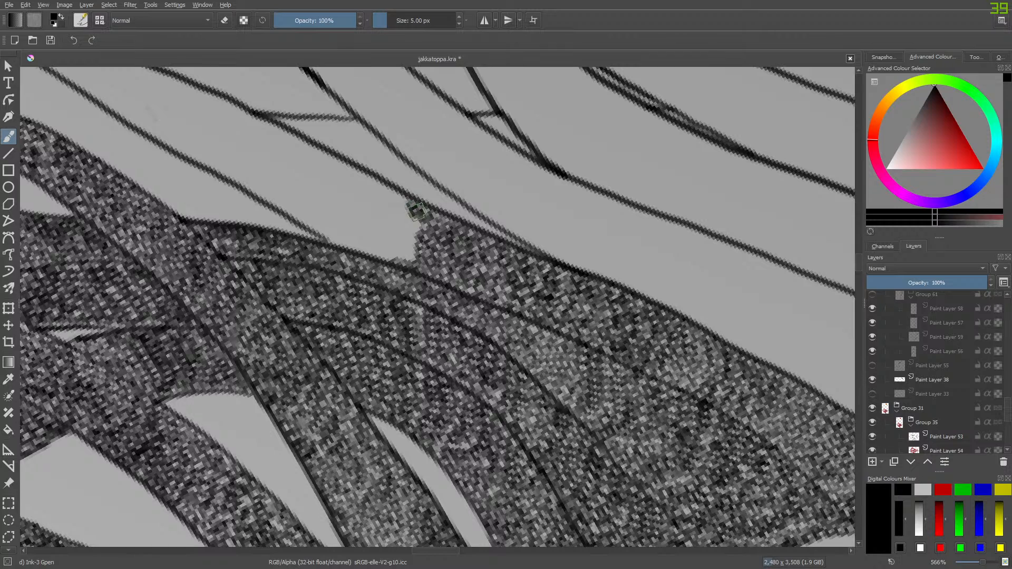
mouse_move(417, 212)
mouse_down()
mouse_move(411, 260)
mouse_move(393, 258)
mouse_move(410, 247)
mouse_move(404, 209)
mouse_move(380, 182)
mouse_move(404, 224)
mouse_move(391, 250)
mouse_move(368, 256)
mouse_up()
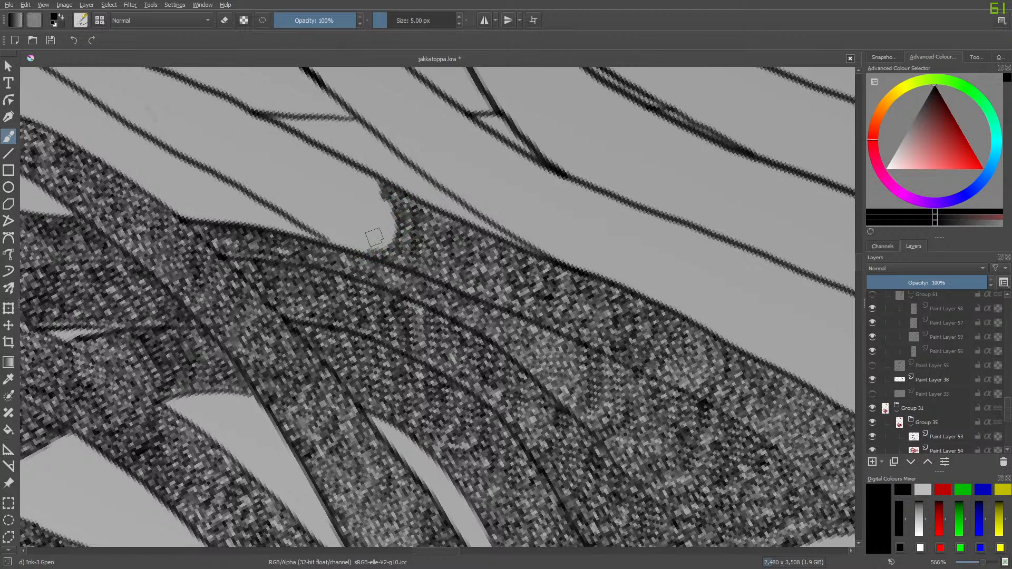
mouse_move(376, 181)
mouse_down()
mouse_move(397, 234)
mouse_move(365, 254)
mouse_move(341, 244)
mouse_move(381, 242)
mouse_move(381, 206)
mouse_move(366, 172)
mouse_move(344, 160)
mouse_move(344, 174)
mouse_move(363, 177)
mouse_move(378, 202)
mouse_move(374, 231)
mouse_move(354, 236)
mouse_move(372, 205)
mouse_move(360, 202)
mouse_move(353, 178)
mouse_move(365, 210)
mouse_move(335, 244)
mouse_move(349, 205)
mouse_move(342, 184)
mouse_move(330, 235)
mouse_move(281, 213)
mouse_move(326, 226)
mouse_move(332, 182)
mouse_up()
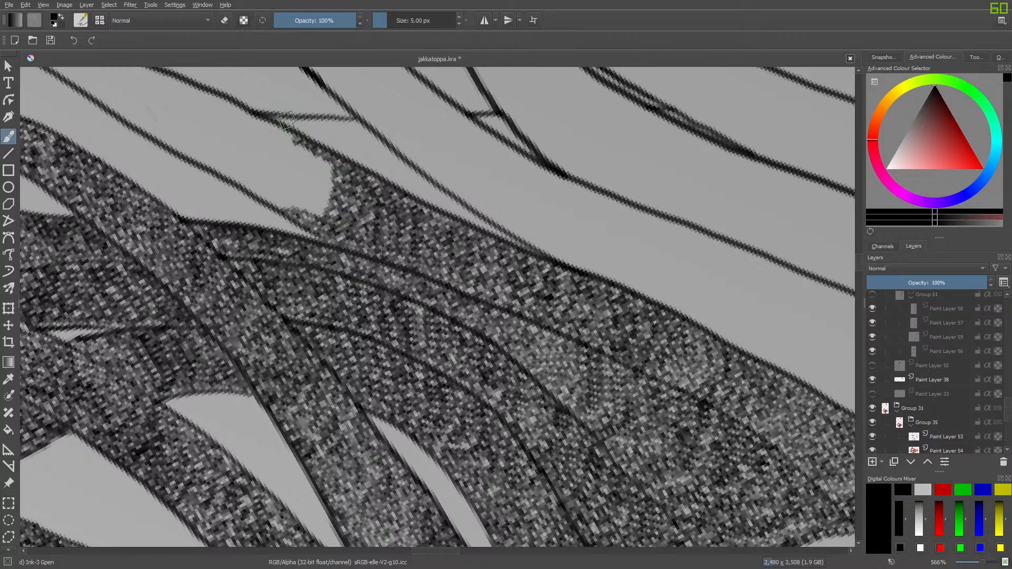
mouse_move(288, 131)
mouse_down()
mouse_move(272, 124)
mouse_move(340, 169)
mouse_move(317, 165)
mouse_move(330, 187)
mouse_move(318, 211)
mouse_move(274, 211)
mouse_up()
Continue the speckles past the short cross line and along the spine's middle stretch, covering its full width.
drag(442, 551, 431, 552)
mouse_move(462, 203)
mouse_down()
mouse_move(417, 206)
mouse_move(405, 193)
mouse_move(419, 203)
mouse_move(461, 202)
mouse_move(470, 165)
mouse_move(449, 163)
mouse_move(432, 142)
mouse_move(467, 175)
mouse_move(455, 192)
mouse_move(420, 195)
mouse_move(456, 173)
mouse_move(438, 175)
mouse_move(430, 165)
mouse_move(403, 186)
mouse_up()
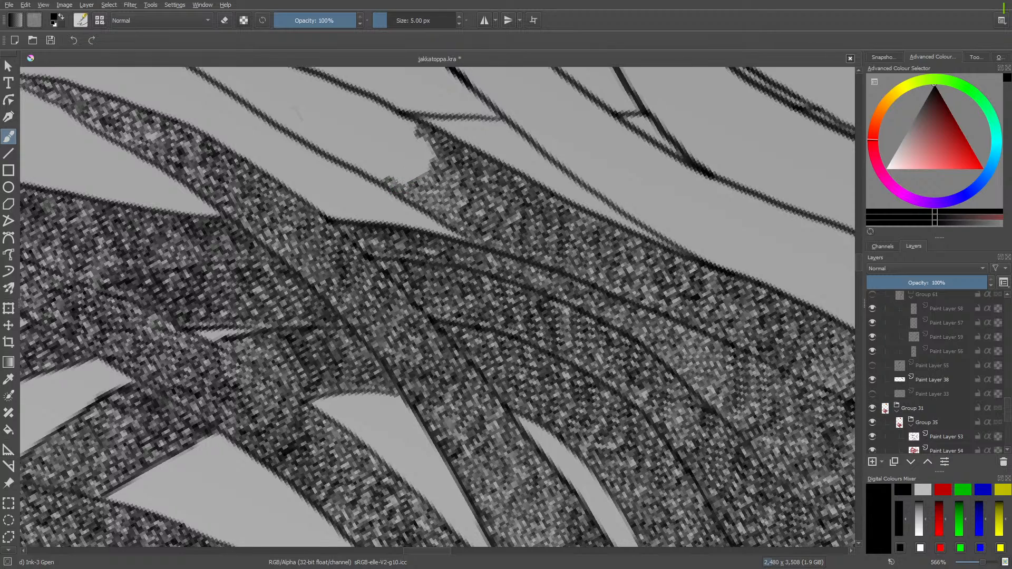
mouse_move(395, 180)
mouse_down()
mouse_move(433, 153)
mouse_move(426, 142)
mouse_move(403, 113)
mouse_move(358, 92)
mouse_move(359, 103)
mouse_move(342, 82)
mouse_move(335, 89)
mouse_move(360, 109)
mouse_move(391, 115)
mouse_move(425, 155)
mouse_move(410, 167)
mouse_move(408, 142)
mouse_move(397, 171)
mouse_move(395, 131)
mouse_move(358, 108)
mouse_move(391, 136)
mouse_move(393, 161)
mouse_move(382, 178)
mouse_move(341, 159)
mouse_move(387, 163)
mouse_move(371, 129)
mouse_move(372, 156)
mouse_move(356, 153)
mouse_move(377, 107)
mouse_move(334, 101)
mouse_move(330, 91)
mouse_move(360, 114)
mouse_move(356, 138)
mouse_move(350, 155)
mouse_move(305, 151)
mouse_up()
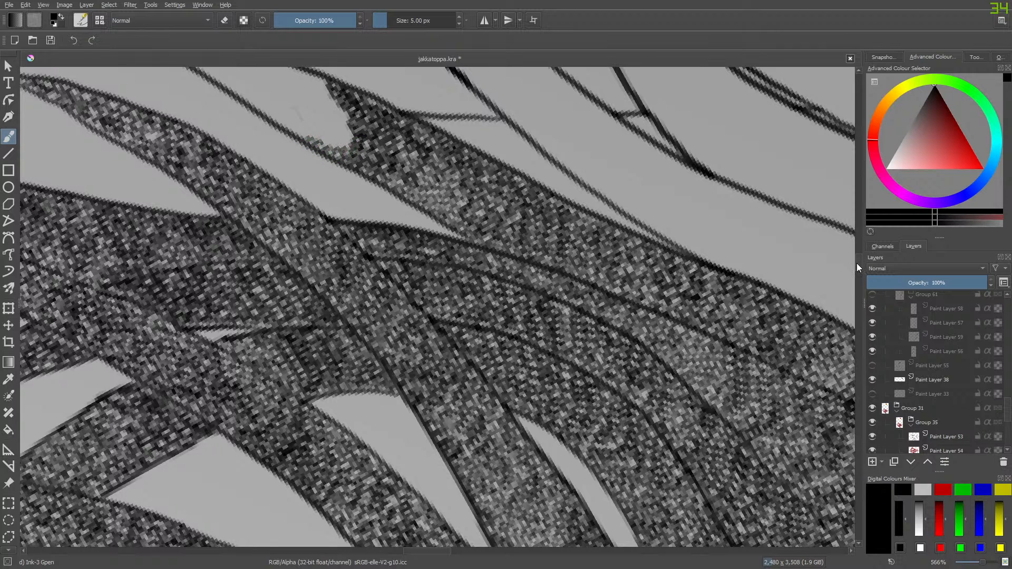
drag(858, 263, 866, 255)
scroll(445, 552, left, 5)
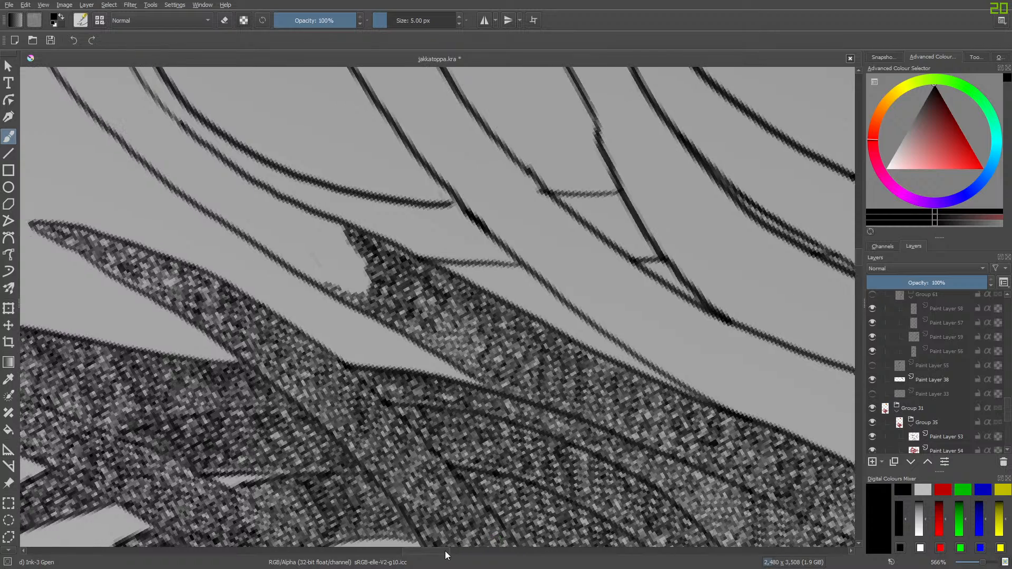
mouse_move(507, 271)
mouse_down()
mouse_move(542, 294)
mouse_move(560, 285)
mouse_move(535, 228)
mouse_move(527, 225)
mouse_move(529, 242)
mouse_move(557, 275)
mouse_move(550, 286)
mouse_move(533, 276)
mouse_move(542, 263)
mouse_move(509, 254)
mouse_move(532, 261)
mouse_move(504, 265)
mouse_move(521, 261)
mouse_move(516, 225)
mouse_move(516, 249)
mouse_move(499, 259)
mouse_move(481, 265)
mouse_move(465, 250)
mouse_move(494, 260)
mouse_move(507, 246)
mouse_move(493, 208)
mouse_move(481, 210)
mouse_move(505, 236)
mouse_move(496, 250)
mouse_move(477, 247)
mouse_move(498, 227)
mouse_move(461, 195)
mouse_move(484, 228)
mouse_move(455, 243)
mouse_move(421, 226)
mouse_move(464, 235)
mouse_move(471, 222)
mouse_move(464, 208)
mouse_move(448, 226)
mouse_move(449, 195)
mouse_move(439, 218)
mouse_move(417, 215)
mouse_move(435, 205)
mouse_move(435, 181)
mouse_move(416, 208)
mouse_move(364, 182)
mouse_move(383, 195)
mouse_move(420, 192)
mouse_move(420, 172)
mouse_move(400, 190)
mouse_move(380, 185)
mouse_move(407, 176)
mouse_move(407, 157)
mouse_move(385, 187)
mouse_up()
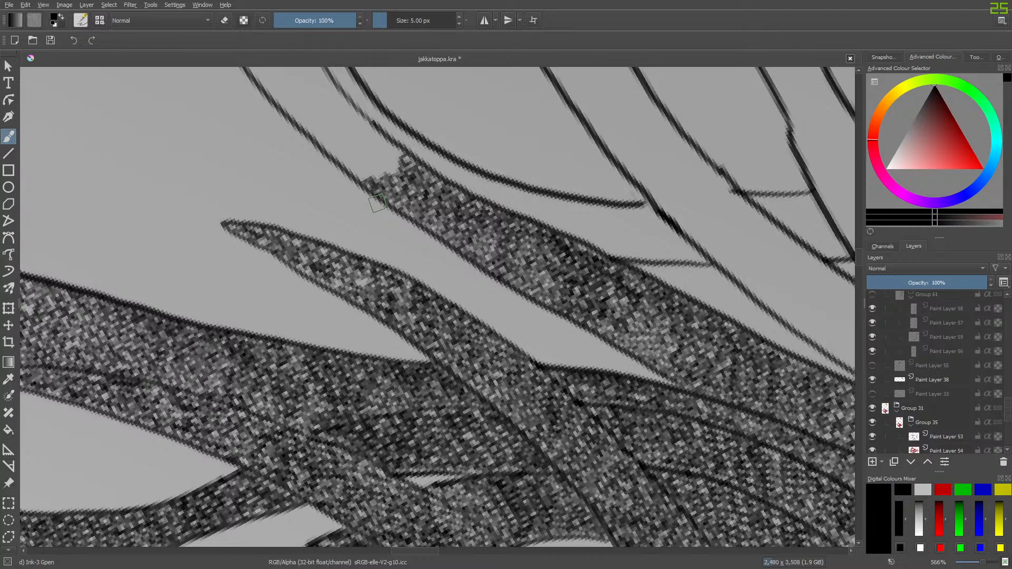
Speckle both edges of the bending spine and fill the middle, working toward the small hooked line.
mouse_move(393, 140)
mouse_down()
mouse_move(396, 160)
mouse_move(362, 176)
mouse_move(309, 125)
mouse_move(362, 167)
mouse_move(385, 153)
mouse_move(381, 143)
mouse_up()
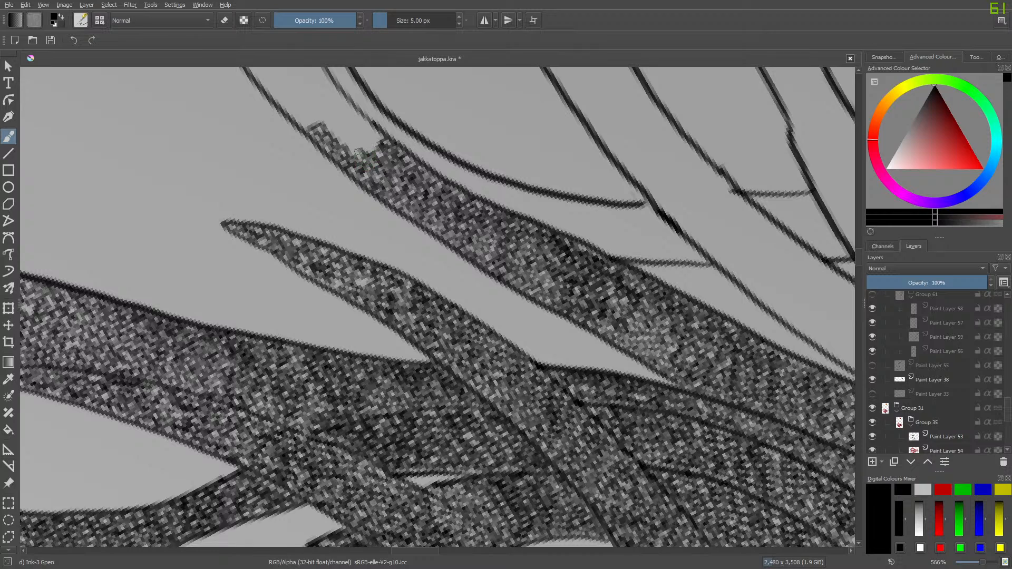
mouse_move(348, 153)
mouse_down()
mouse_move(325, 127)
mouse_move(364, 151)
mouse_up()
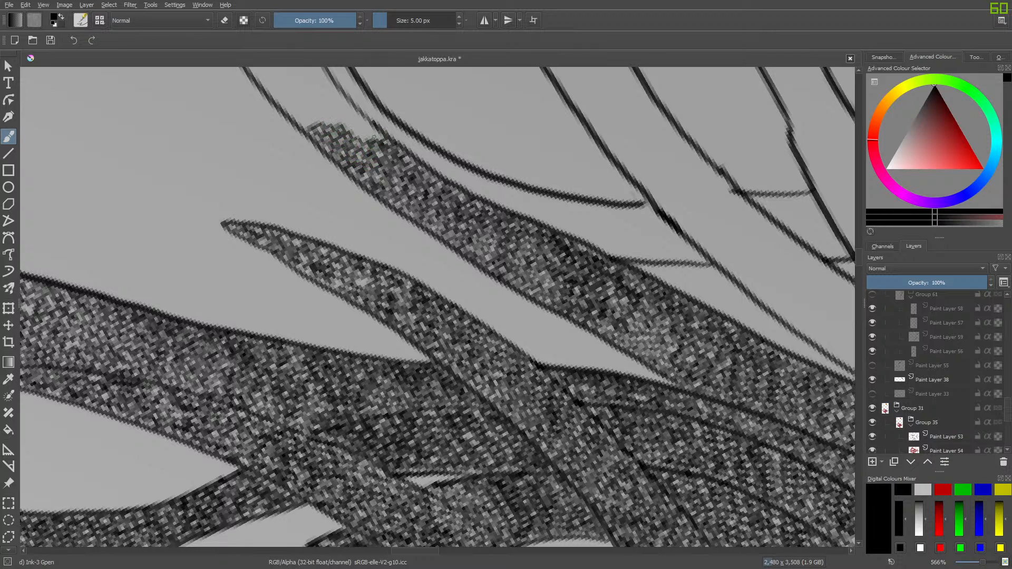
drag(364, 134, 349, 107)
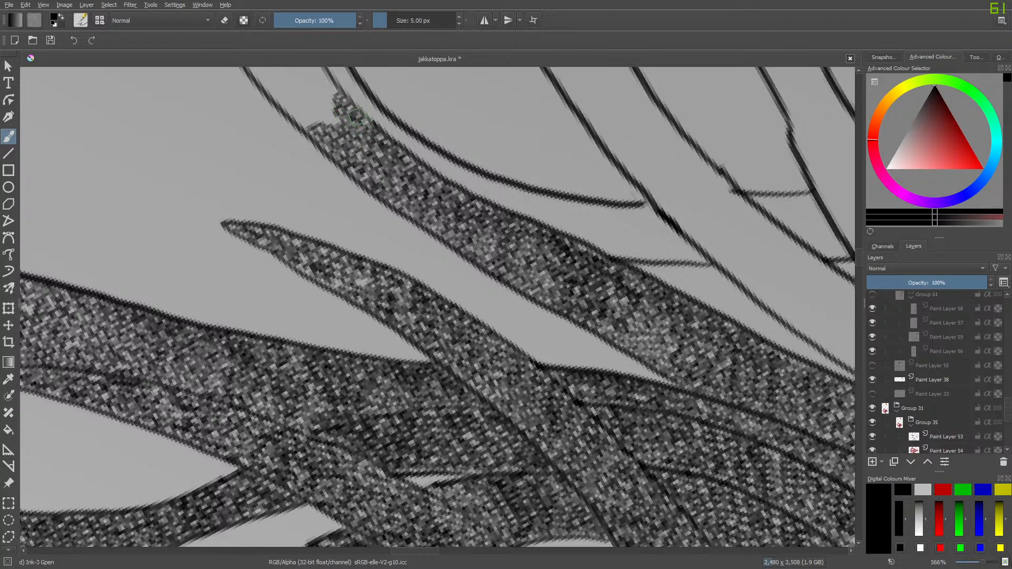
mouse_move(986, 565)
mouse_down()
mouse_move(968, 566)
mouse_move(987, 564)
mouse_up()
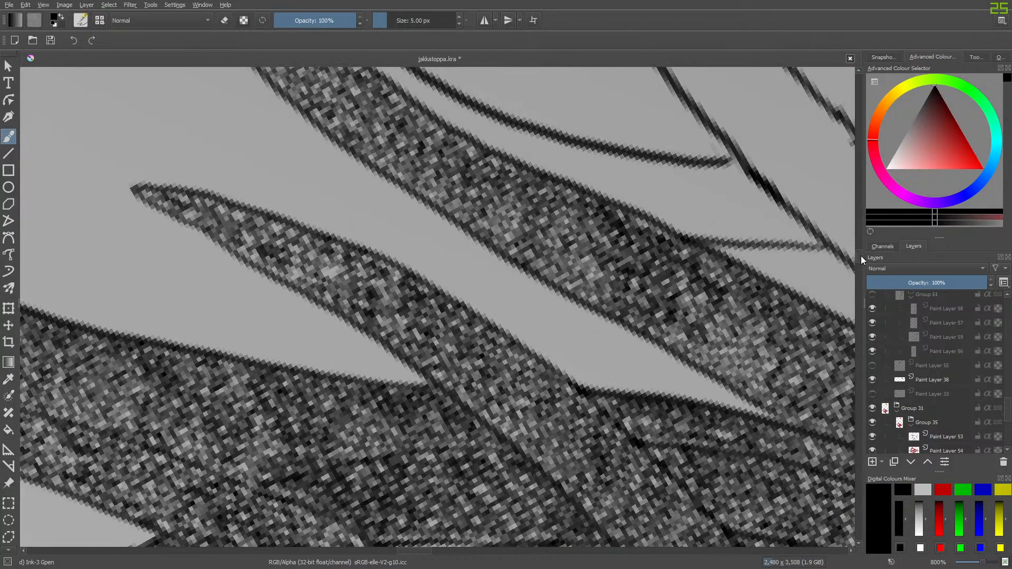
drag(860, 256, 859, 245)
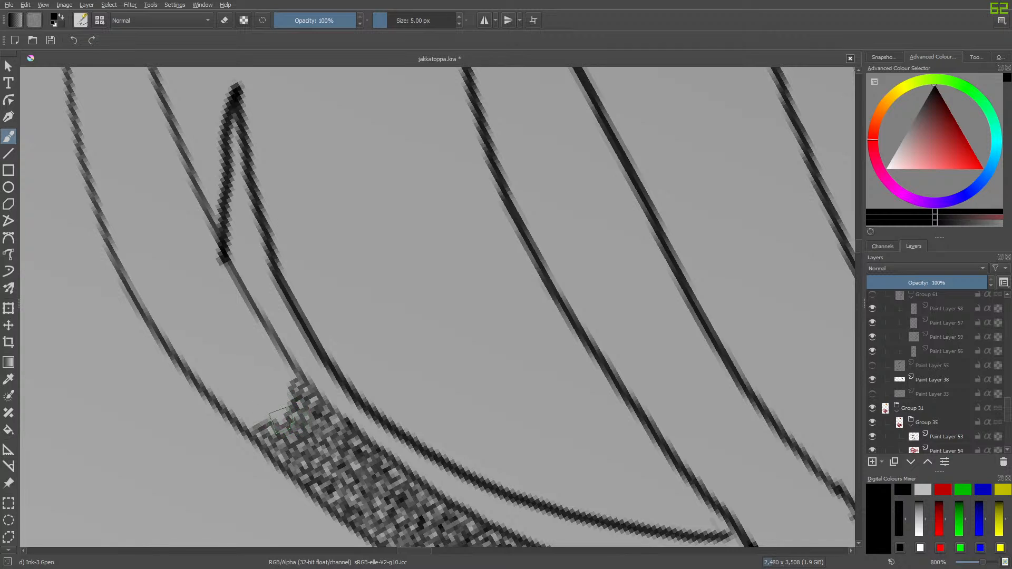
mouse_move(281, 419)
mouse_down()
mouse_move(243, 424)
mouse_move(220, 407)
mouse_move(285, 411)
mouse_move(293, 404)
mouse_move(283, 362)
mouse_move(274, 384)
mouse_move(284, 395)
mouse_move(227, 408)
mouse_move(209, 394)
mouse_move(251, 395)
mouse_move(255, 384)
mouse_move(268, 394)
mouse_move(275, 349)
mouse_move(264, 320)
mouse_move(252, 323)
mouse_move(245, 306)
mouse_move(216, 292)
mouse_move(231, 290)
mouse_move(226, 275)
mouse_move(223, 299)
mouse_move(266, 358)
mouse_move(254, 360)
mouse_move(257, 383)
mouse_move(193, 372)
mouse_up()
Rotate the canvas so the spine lies level, and fill its remaining part with speckles up to the pointed tip.
right_click(222, 226)
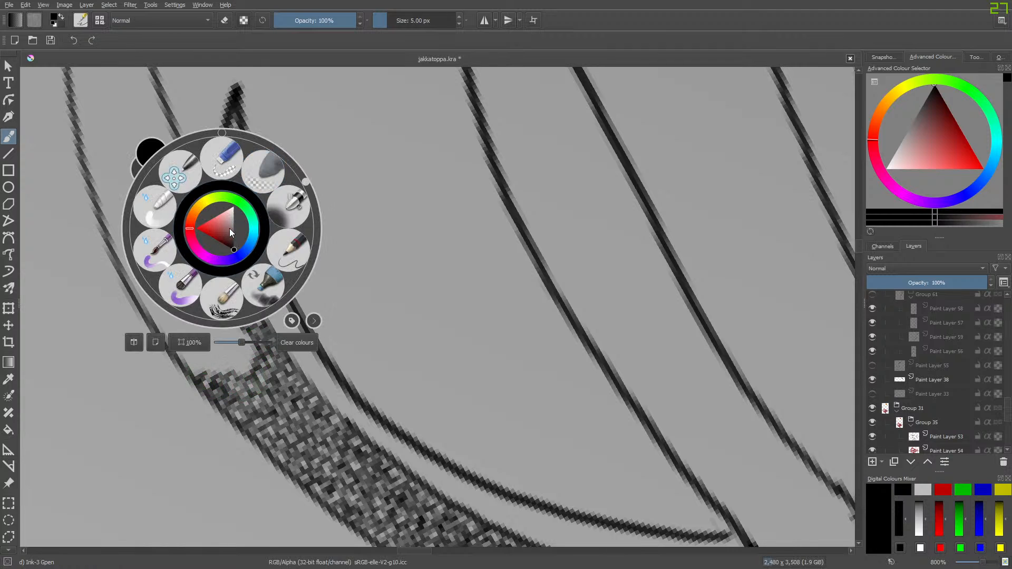
drag(305, 178, 263, 184)
click(390, 403)
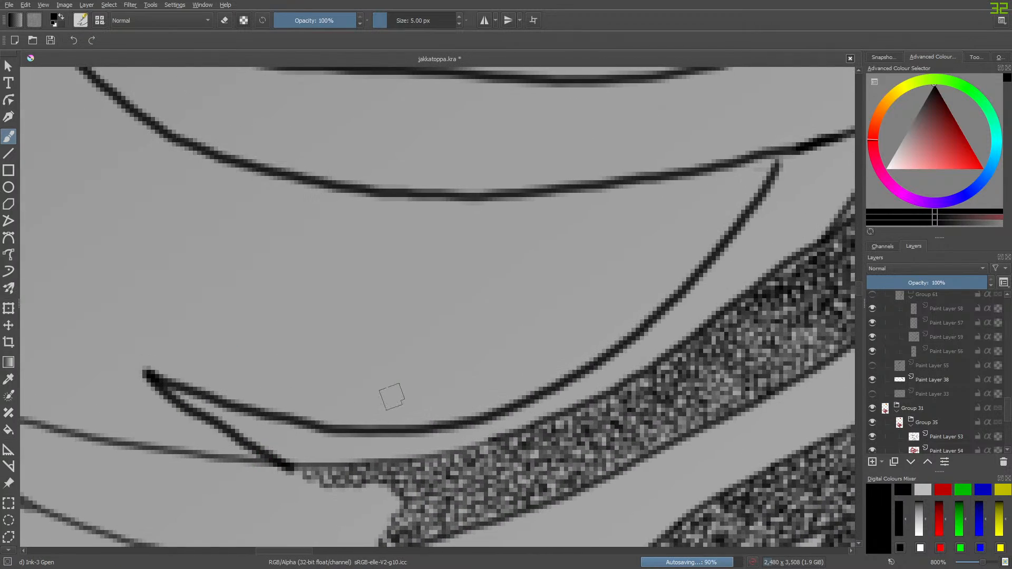
scroll(856, 290, down, 5)
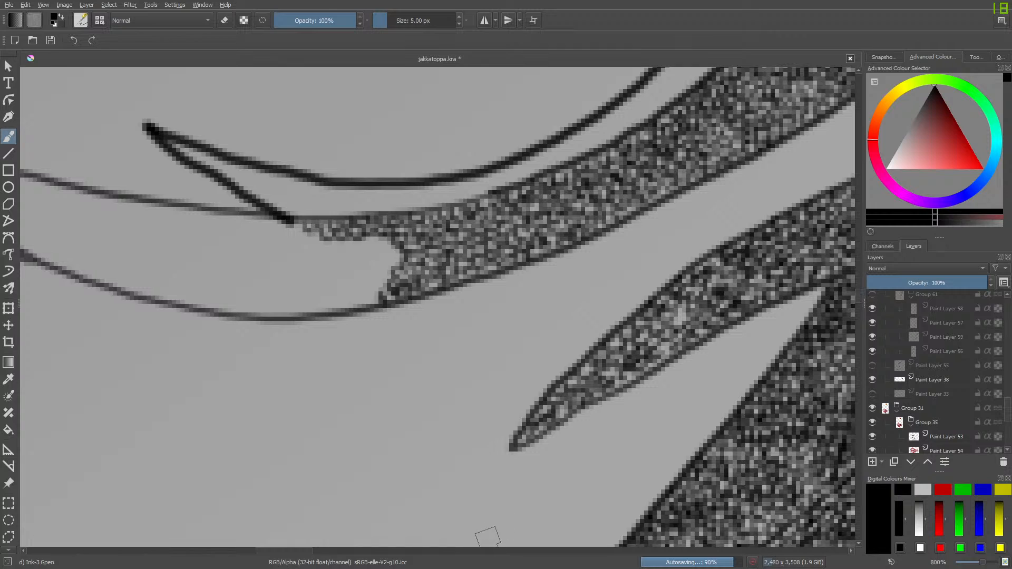
drag(289, 551, 273, 550)
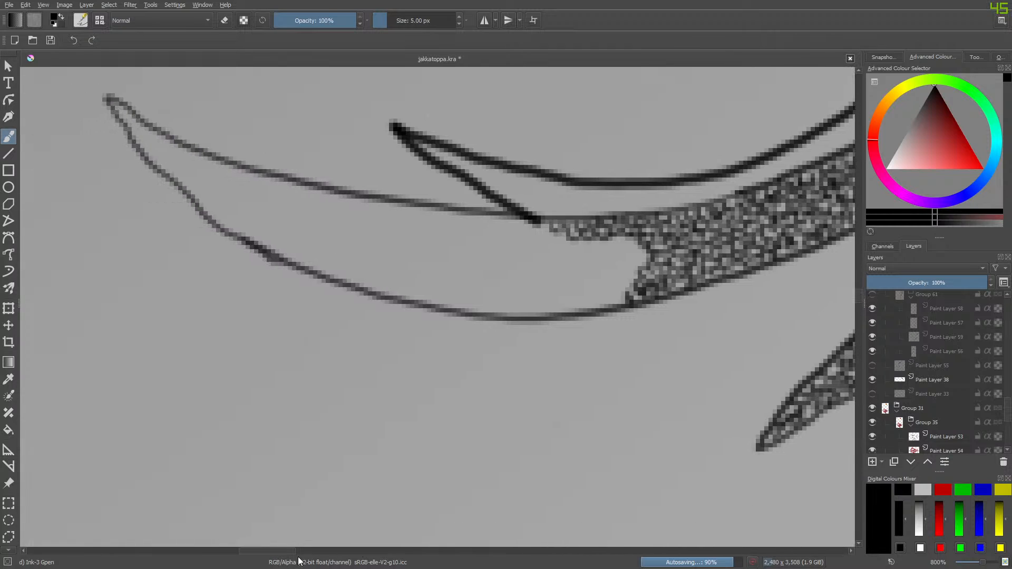
mouse_move(639, 243)
mouse_down()
mouse_move(641, 274)
mouse_move(626, 298)
mouse_move(546, 310)
mouse_up()
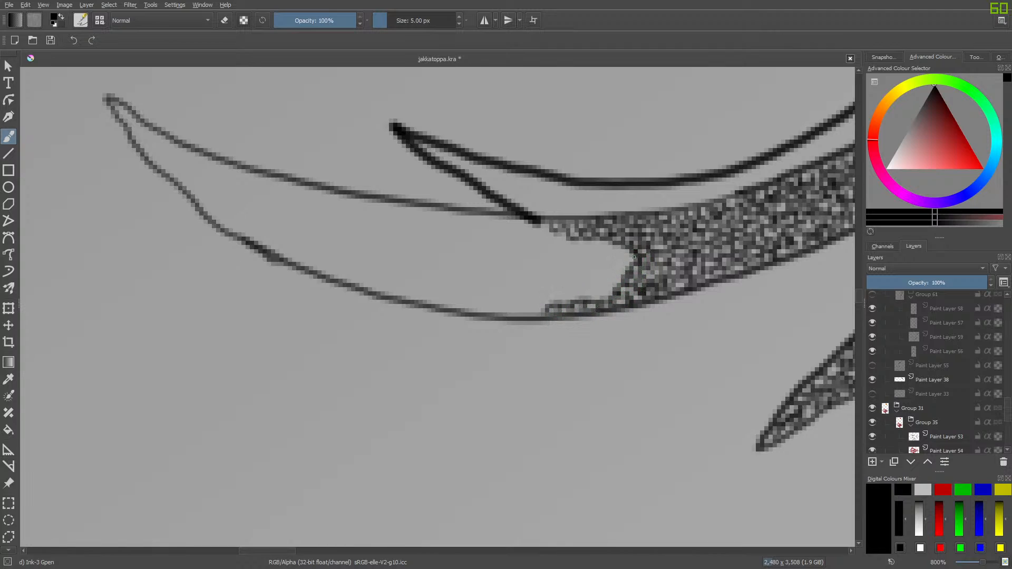
mouse_move(634, 257)
mouse_down()
mouse_move(601, 298)
mouse_move(554, 285)
mouse_move(542, 296)
mouse_move(576, 278)
mouse_move(597, 284)
mouse_move(617, 267)
mouse_move(621, 243)
mouse_move(602, 247)
mouse_move(592, 274)
mouse_move(594, 235)
mouse_move(571, 239)
mouse_move(575, 268)
mouse_move(560, 284)
mouse_move(550, 267)
mouse_move(563, 238)
mouse_move(523, 219)
mouse_move(526, 237)
mouse_move(558, 239)
mouse_move(546, 254)
mouse_move(555, 261)
mouse_move(534, 260)
mouse_move(544, 277)
mouse_move(515, 284)
mouse_move(535, 306)
mouse_move(525, 316)
mouse_move(512, 298)
mouse_move(489, 315)
mouse_move(442, 305)
mouse_move(432, 299)
mouse_move(493, 300)
mouse_move(525, 262)
mouse_move(500, 222)
mouse_move(399, 211)
mouse_move(524, 241)
mouse_move(498, 277)
mouse_move(481, 243)
mouse_move(490, 289)
mouse_move(464, 276)
mouse_up()
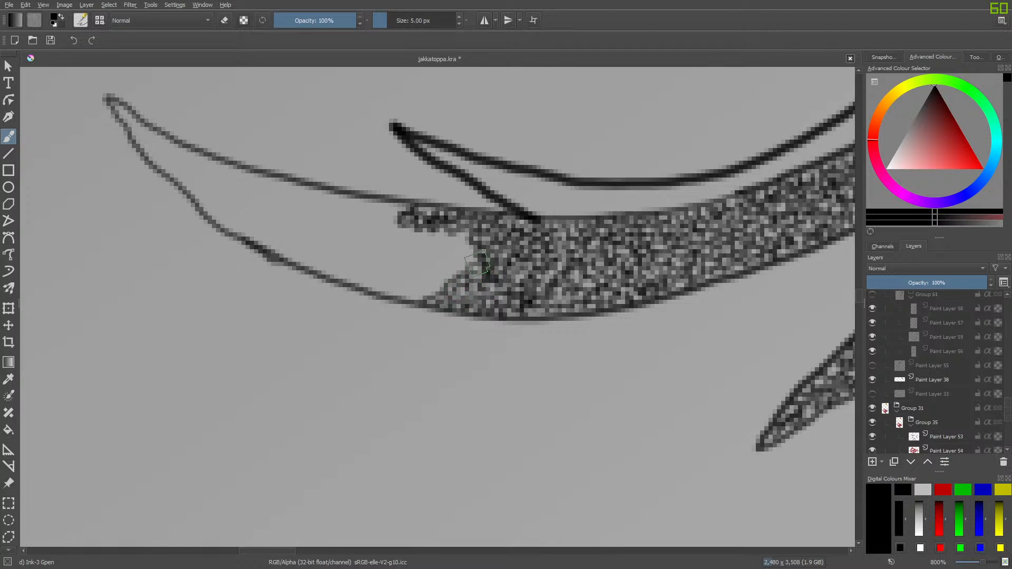
mouse_move(457, 232)
mouse_down()
mouse_move(429, 234)
mouse_move(435, 245)
mouse_move(453, 239)
mouse_move(446, 259)
mouse_move(459, 265)
mouse_move(417, 300)
mouse_move(376, 292)
mouse_move(387, 282)
mouse_move(421, 295)
mouse_move(417, 281)
mouse_move(438, 269)
mouse_move(420, 211)
mouse_move(398, 204)
mouse_move(398, 237)
mouse_move(427, 259)
mouse_move(418, 275)
mouse_move(406, 267)
mouse_move(345, 281)
mouse_move(322, 269)
mouse_move(395, 264)
mouse_move(401, 251)
mouse_move(385, 227)
mouse_move(400, 186)
mouse_move(381, 207)
mouse_move(390, 213)
mouse_move(379, 207)
mouse_move(375, 218)
mouse_move(382, 210)
mouse_move(328, 203)
mouse_move(336, 191)
mouse_move(262, 191)
mouse_move(319, 207)
mouse_move(345, 198)
mouse_move(332, 217)
mouse_move(361, 208)
mouse_move(369, 225)
mouse_move(386, 214)
mouse_move(371, 249)
mouse_move(353, 244)
mouse_move(360, 262)
mouse_move(311, 266)
mouse_move(295, 261)
mouse_move(324, 240)
mouse_move(367, 245)
mouse_move(350, 224)
mouse_move(309, 208)
mouse_move(337, 244)
mouse_move(316, 249)
mouse_move(289, 202)
mouse_move(259, 208)
mouse_move(289, 242)
mouse_move(270, 251)
mouse_move(240, 231)
mouse_move(264, 228)
mouse_move(249, 215)
mouse_move(215, 220)
mouse_move(161, 159)
mouse_move(124, 145)
mouse_move(145, 150)
mouse_move(111, 99)
mouse_move(203, 170)
mouse_move(255, 181)
mouse_move(247, 194)
mouse_move(174, 161)
mouse_move(176, 171)
mouse_move(235, 191)
mouse_move(221, 213)
mouse_move(192, 214)
mouse_up()
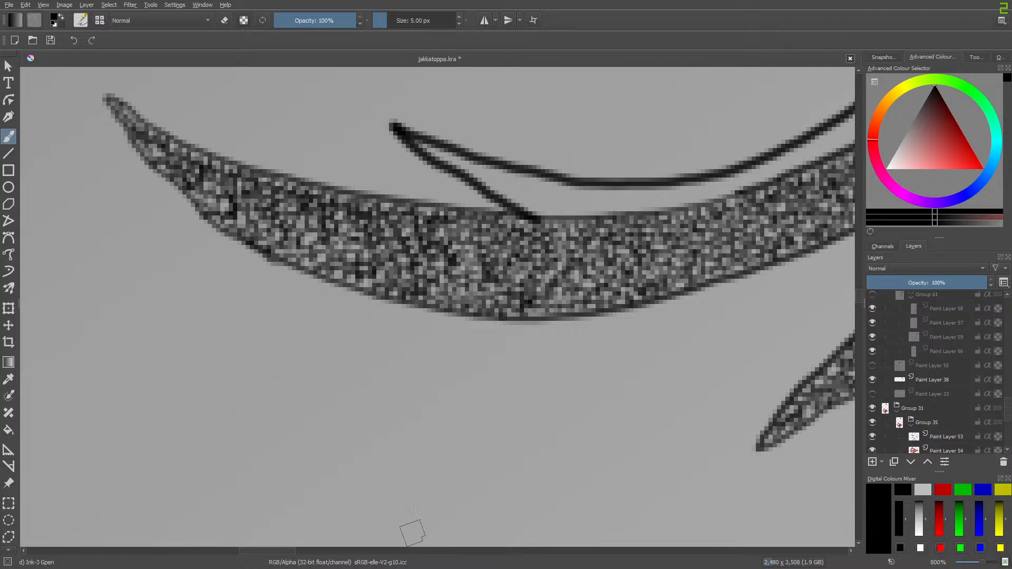
Speckle a narrow strip along the face-side edge of the pale curved band, between the two small dark marks below the horn.
drag(277, 555, 312, 560)
mouse_move(860, 292)
mouse_down()
mouse_move(855, 259)
mouse_move(862, 276)
mouse_up()
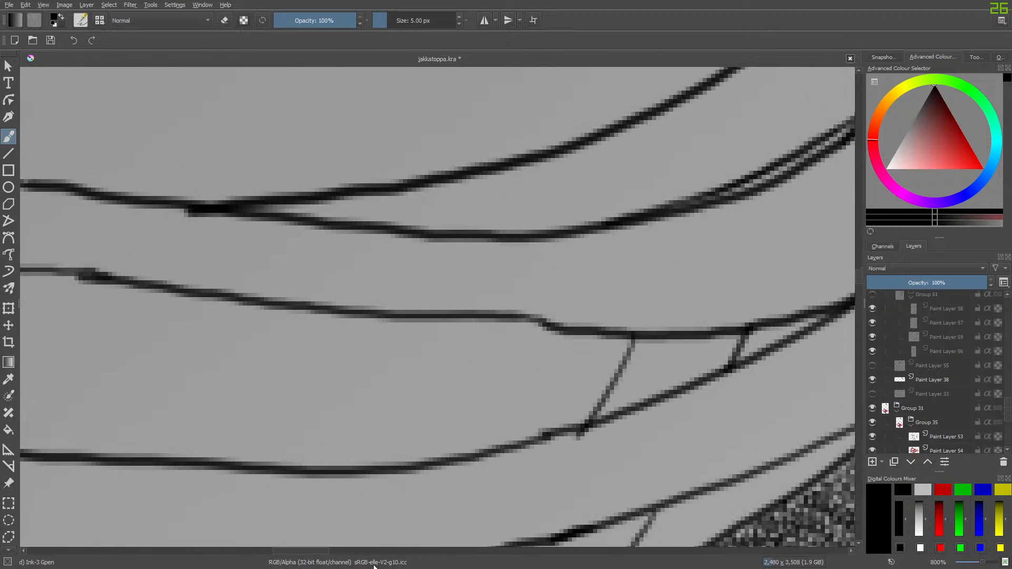
drag(318, 555, 383, 558)
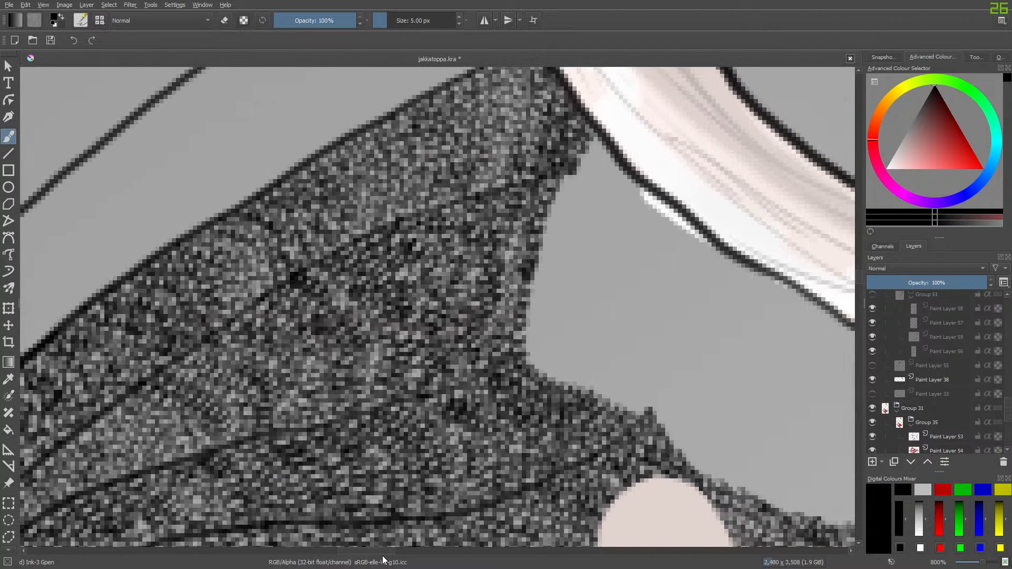
drag(859, 271, 858, 261)
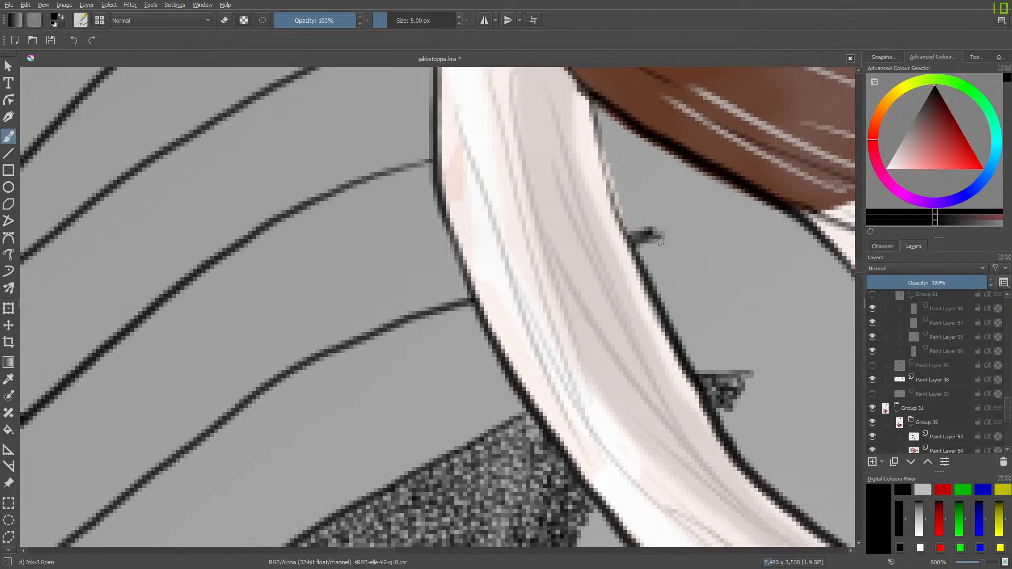
mouse_move(646, 232)
mouse_down()
mouse_move(679, 296)
mouse_move(696, 297)
mouse_move(712, 365)
mouse_move(694, 358)
mouse_move(702, 341)
mouse_move(694, 331)
mouse_move(680, 351)
mouse_move(675, 323)
mouse_up()
mouse_move(686, 310)
mouse_down()
mouse_move(664, 276)
mouse_move(658, 287)
mouse_move(640, 244)
mouse_move(642, 253)
mouse_up()
Fill the root of the next unfilled spine with speckles, starting against the pale band and above the already textured spine.
mouse_move(462, 317)
mouse_down()
mouse_move(479, 334)
mouse_move(474, 350)
mouse_move(472, 310)
mouse_move(499, 371)
mouse_move(504, 353)
mouse_move(499, 389)
mouse_move(505, 382)
mouse_move(509, 402)
mouse_move(524, 399)
mouse_move(517, 413)
mouse_move(489, 423)
mouse_move(473, 415)
mouse_move(506, 404)
mouse_move(486, 387)
mouse_move(469, 401)
mouse_move(489, 378)
mouse_move(481, 362)
mouse_move(455, 361)
mouse_move(469, 357)
mouse_move(458, 381)
mouse_move(457, 343)
mouse_move(453, 361)
mouse_move(469, 334)
mouse_move(456, 323)
mouse_move(450, 349)
mouse_move(436, 339)
mouse_move(450, 313)
mouse_move(413, 328)
mouse_move(423, 343)
mouse_move(433, 338)
mouse_move(440, 368)
mouse_move(453, 358)
mouse_move(444, 372)
mouse_move(427, 337)
mouse_up()
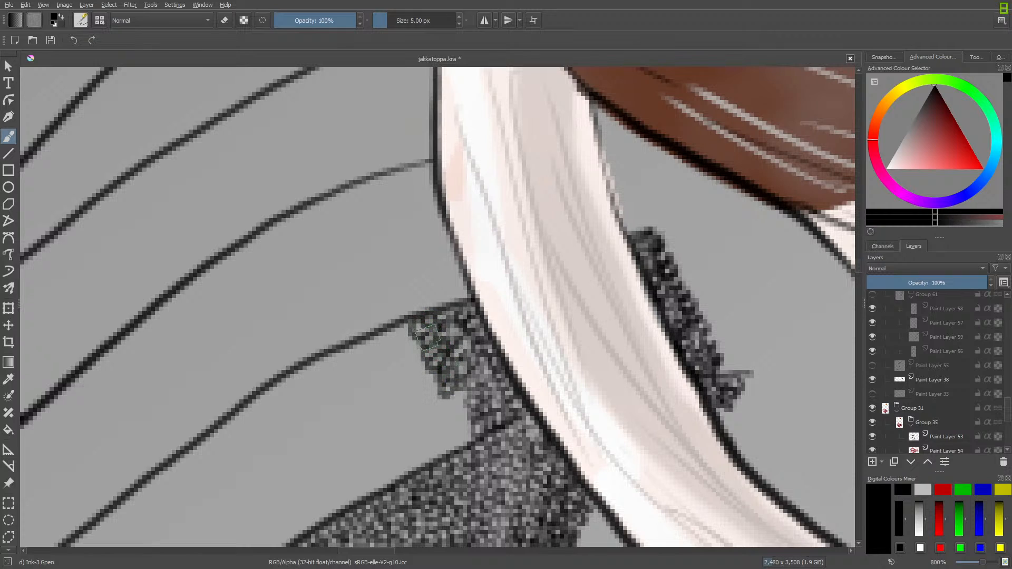
mouse_move(458, 387)
mouse_down()
mouse_move(458, 416)
mouse_move(467, 432)
mouse_move(439, 426)
mouse_move(403, 437)
mouse_move(438, 452)
mouse_move(446, 441)
mouse_move(407, 466)
mouse_move(405, 450)
mouse_move(406, 465)
mouse_move(419, 447)
mouse_move(413, 434)
mouse_move(415, 449)
mouse_move(440, 438)
mouse_move(435, 422)
mouse_move(444, 426)
mouse_move(420, 422)
mouse_move(401, 440)
mouse_move(452, 411)
mouse_move(434, 395)
mouse_move(417, 416)
mouse_move(411, 396)
mouse_move(403, 413)
mouse_move(410, 398)
mouse_move(421, 406)
mouse_move(421, 392)
mouse_move(441, 387)
mouse_move(400, 394)
mouse_move(399, 379)
mouse_move(391, 384)
mouse_move(418, 370)
mouse_move(410, 355)
mouse_move(369, 371)
mouse_move(371, 353)
mouse_move(393, 351)
mouse_move(381, 344)
mouse_move(358, 359)
mouse_move(386, 332)
mouse_move(388, 349)
mouse_move(418, 341)
mouse_move(401, 323)
mouse_move(368, 321)
mouse_move(356, 351)
mouse_move(378, 352)
mouse_up()
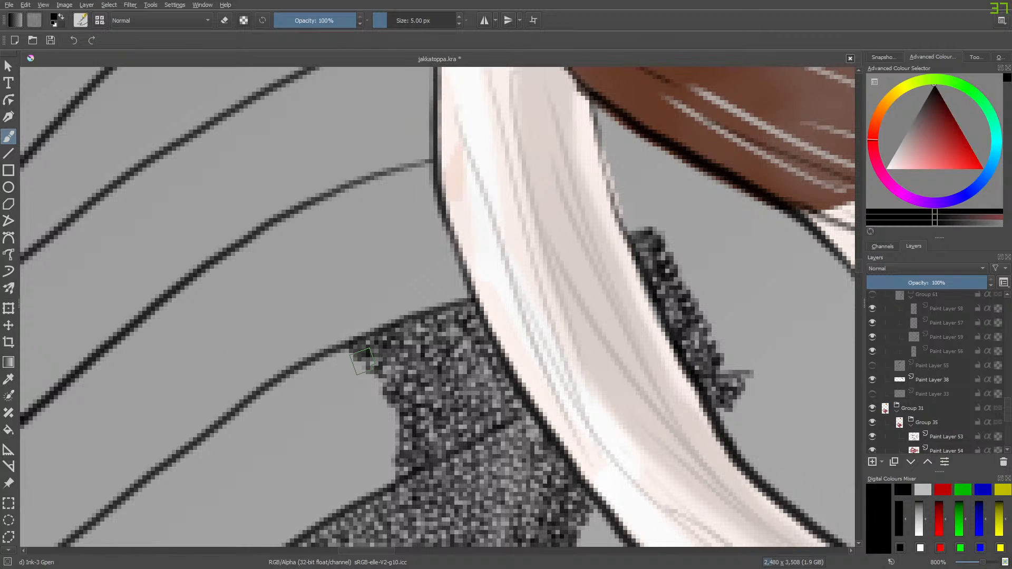
scroll(378, 550, left, 5)
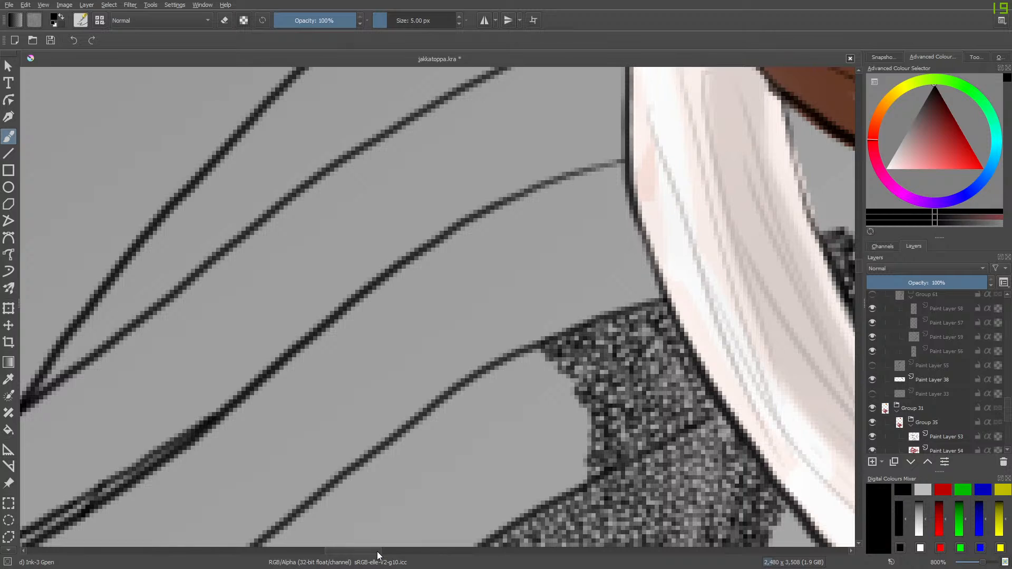
mouse_move(532, 351)
mouse_down()
mouse_move(561, 364)
mouse_move(548, 377)
mouse_move(570, 376)
mouse_move(563, 397)
mouse_move(584, 396)
mouse_move(573, 410)
mouse_move(580, 403)
mouse_move(589, 462)
mouse_move(543, 502)
mouse_move(575, 455)
mouse_move(525, 353)
mouse_move(507, 377)
mouse_move(525, 377)
mouse_move(527, 396)
mouse_move(540, 387)
mouse_move(522, 395)
mouse_move(544, 407)
mouse_move(534, 423)
mouse_move(551, 431)
mouse_move(539, 454)
mouse_move(551, 460)
mouse_move(527, 506)
mouse_move(496, 525)
mouse_move(532, 470)
mouse_move(519, 417)
mouse_move(477, 385)
mouse_move(459, 393)
mouse_move(485, 392)
mouse_move(499, 437)
mouse_move(540, 455)
mouse_up()
Continue the speckles down the spine's straight upper stretch, across its full width, to where its upper outline forks.
scroll(856, 264, down, 3)
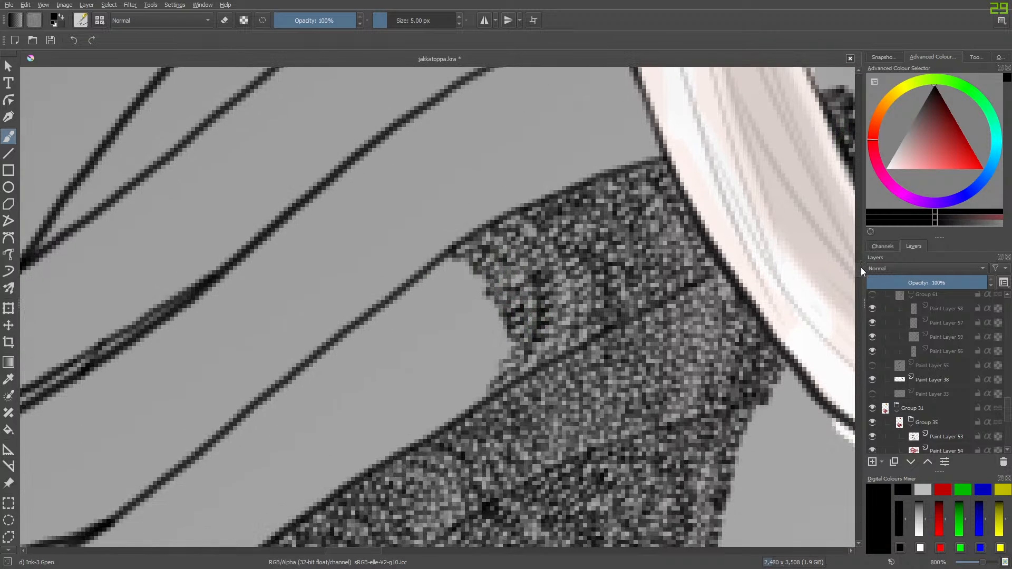
mouse_move(441, 272)
mouse_down()
mouse_move(471, 263)
mouse_move(452, 259)
mouse_move(452, 267)
mouse_move(478, 267)
mouse_move(469, 289)
mouse_move(482, 284)
mouse_move(490, 312)
mouse_move(515, 314)
mouse_move(510, 336)
mouse_move(496, 336)
mouse_move(504, 355)
mouse_move(482, 380)
mouse_move(491, 385)
mouse_move(409, 447)
mouse_move(479, 375)
mouse_move(497, 313)
mouse_move(480, 290)
mouse_move(469, 316)
mouse_move(451, 262)
mouse_move(445, 280)
mouse_move(432, 264)
mouse_move(417, 270)
mouse_move(448, 288)
mouse_move(447, 307)
mouse_move(471, 329)
mouse_up()
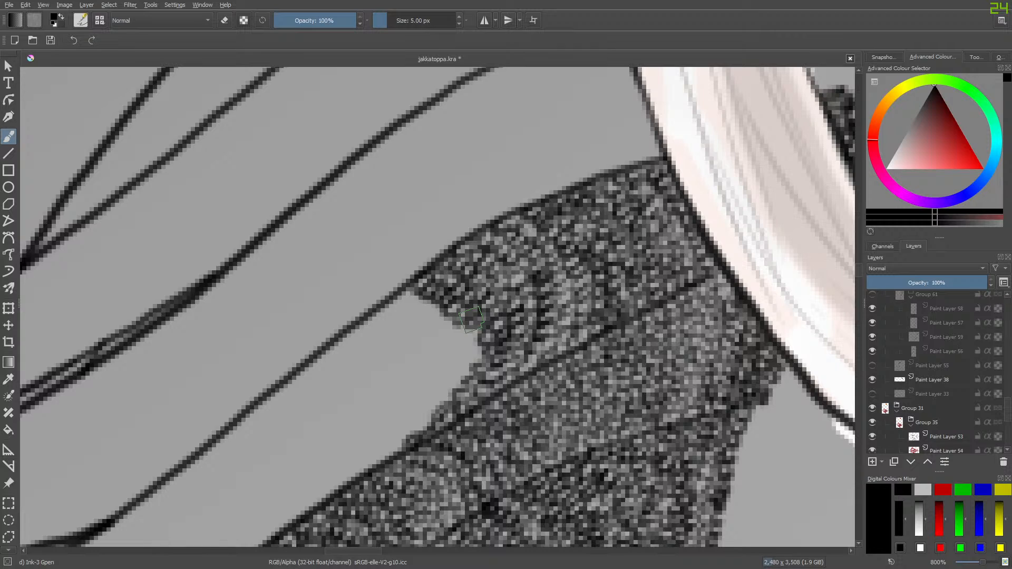
mouse_move(410, 297)
mouse_down()
mouse_move(428, 315)
mouse_move(444, 311)
mouse_move(442, 329)
mouse_move(455, 323)
mouse_move(477, 343)
mouse_move(462, 353)
mouse_move(477, 357)
mouse_move(412, 435)
mouse_move(410, 421)
mouse_move(465, 351)
mouse_move(447, 324)
mouse_move(422, 315)
mouse_move(408, 326)
mouse_move(393, 304)
mouse_move(312, 368)
mouse_move(327, 372)
mouse_move(345, 348)
mouse_move(371, 349)
mouse_move(378, 324)
mouse_move(401, 318)
mouse_move(389, 337)
mouse_move(405, 326)
mouse_move(414, 341)
mouse_move(429, 330)
mouse_move(440, 339)
mouse_move(433, 353)
mouse_move(452, 354)
mouse_move(434, 365)
mouse_move(439, 382)
mouse_move(426, 390)
mouse_move(422, 356)
mouse_move(385, 346)
mouse_move(340, 364)
mouse_move(341, 377)
mouse_move(386, 352)
mouse_move(424, 364)
mouse_move(415, 399)
mouse_move(377, 370)
mouse_move(411, 399)
mouse_up()
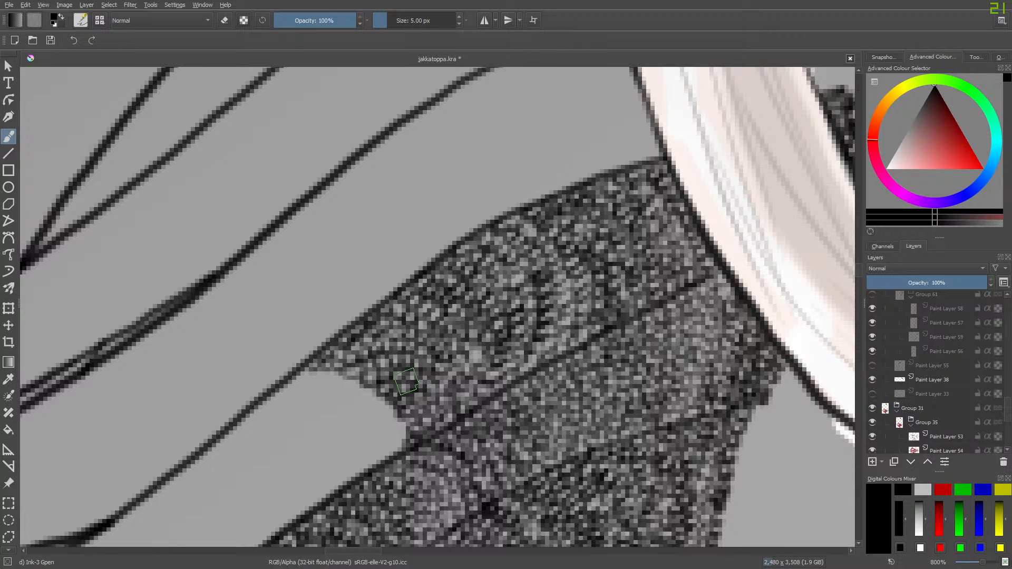
mouse_move(407, 381)
mouse_down()
mouse_move(336, 363)
mouse_move(298, 380)
mouse_move(333, 371)
mouse_move(333, 389)
mouse_move(359, 377)
mouse_move(363, 395)
mouse_move(368, 382)
mouse_move(394, 401)
mouse_move(371, 394)
mouse_move(382, 391)
mouse_move(390, 417)
mouse_move(411, 425)
mouse_move(388, 461)
mouse_move(353, 480)
mouse_move(385, 449)
mouse_move(390, 428)
mouse_move(373, 424)
mouse_move(374, 412)
mouse_move(333, 386)
mouse_move(333, 405)
mouse_move(379, 437)
mouse_move(361, 435)
mouse_move(356, 447)
mouse_move(312, 378)
mouse_move(288, 397)
mouse_move(282, 383)
mouse_move(270, 400)
mouse_move(287, 393)
mouse_move(316, 417)
mouse_move(331, 411)
mouse_move(323, 438)
mouse_move(354, 446)
mouse_move(325, 499)
mouse_move(305, 488)
mouse_move(335, 462)
mouse_move(312, 435)
mouse_move(250, 407)
mouse_move(237, 419)
mouse_move(241, 447)
mouse_up()
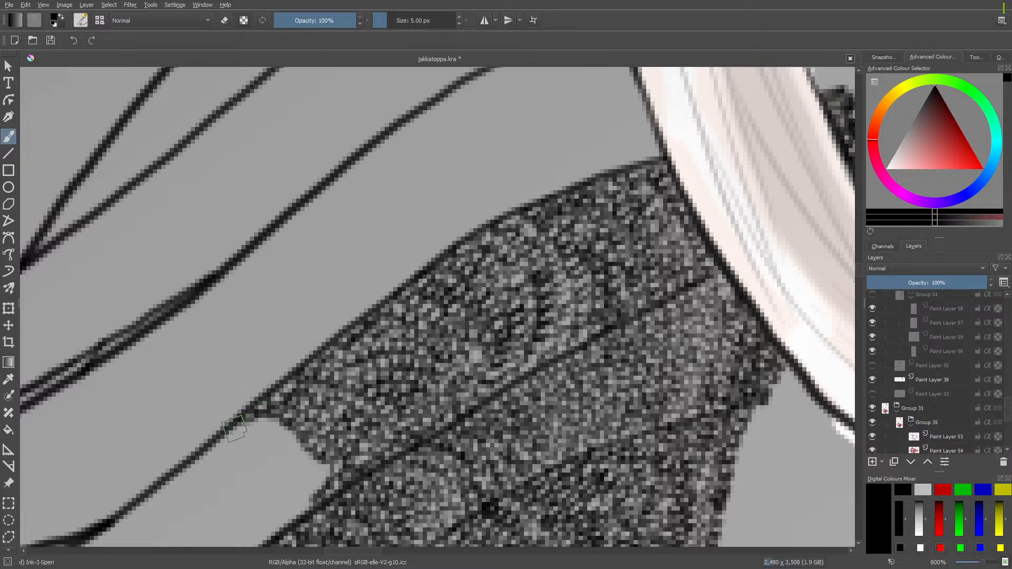
mouse_move(233, 434)
mouse_down()
mouse_move(271, 422)
mouse_move(299, 435)
mouse_move(272, 415)
mouse_move(261, 420)
mouse_move(332, 473)
mouse_move(319, 454)
mouse_move(304, 493)
mouse_move(308, 479)
mouse_move(297, 465)
mouse_move(291, 473)
mouse_move(281, 445)
mouse_move(262, 453)
mouse_move(251, 433)
mouse_move(206, 448)
mouse_move(179, 479)
mouse_move(184, 470)
mouse_move(196, 486)
mouse_move(211, 461)
mouse_move(222, 454)
mouse_move(226, 468)
mouse_move(244, 450)
mouse_move(257, 455)
mouse_move(254, 472)
mouse_move(280, 461)
mouse_move(281, 487)
mouse_move(304, 485)
mouse_move(294, 505)
mouse_move(312, 506)
mouse_move(292, 300)
mouse_move(224, 358)
mouse_move(216, 352)
mouse_move(284, 278)
mouse_move(247, 255)
mouse_move(250, 262)
mouse_move(210, 268)
mouse_move(250, 263)
mouse_move(272, 293)
mouse_move(256, 290)
mouse_move(247, 308)
mouse_move(228, 279)
mouse_move(200, 279)
mouse_move(187, 287)
mouse_move(179, 328)
mouse_move(203, 275)
mouse_move(191, 270)
mouse_move(169, 324)
mouse_move(189, 272)
mouse_move(154, 275)
mouse_move(167, 295)
mouse_move(180, 284)
mouse_move(158, 280)
mouse_move(140, 298)
mouse_move(164, 303)
mouse_move(185, 292)
mouse_move(196, 314)
mouse_move(216, 282)
mouse_move(228, 297)
mouse_move(248, 291)
mouse_move(221, 322)
mouse_move(208, 303)
mouse_move(197, 317)
mouse_move(228, 338)
mouse_move(200, 351)
mouse_move(220, 344)
mouse_move(171, 316)
mouse_move(194, 366)
mouse_move(218, 362)
mouse_move(193, 360)
mouse_up()
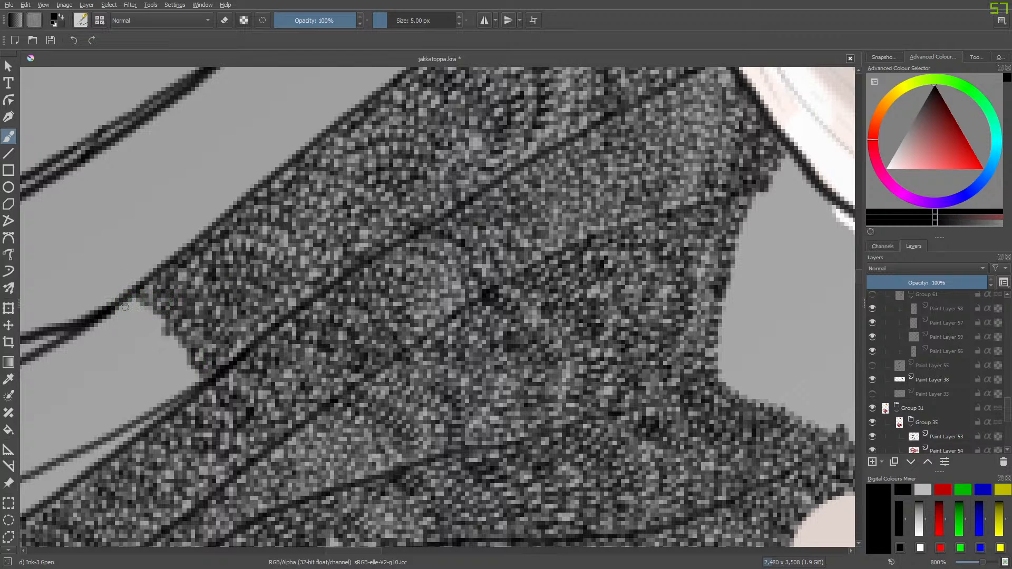
mouse_move(133, 313)
mouse_down()
mouse_move(192, 361)
mouse_move(188, 377)
mouse_move(196, 334)
mouse_up()
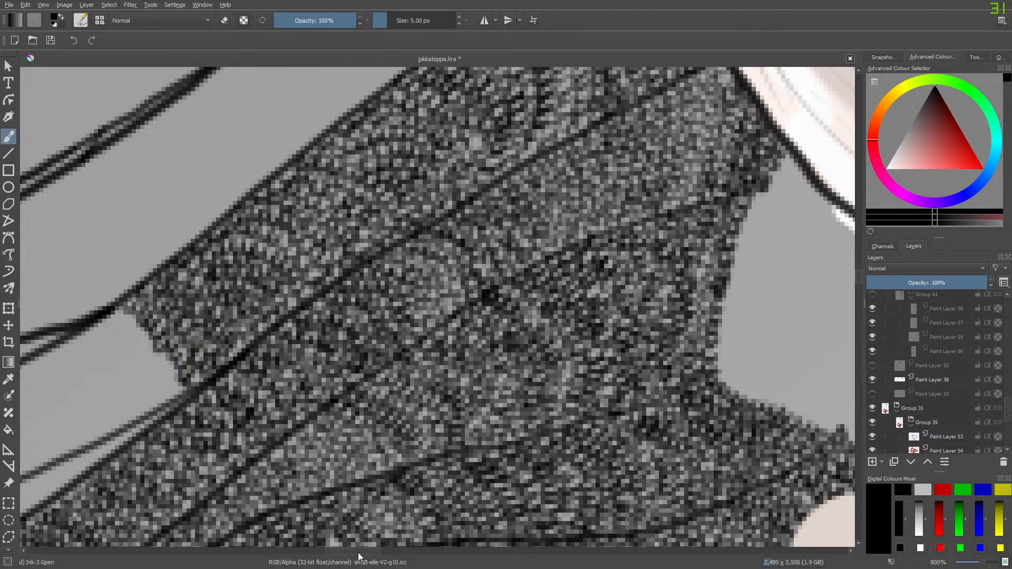
Speckle the spine past the fork, following both outlines to the foot of the longer slanted cross line.
drag(358, 554, 328, 553)
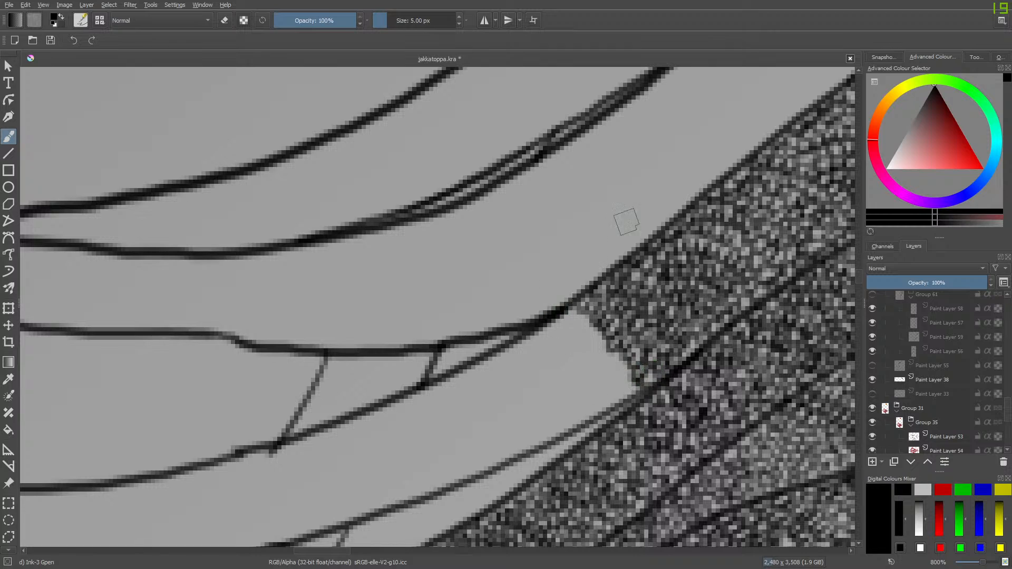
mouse_move(571, 308)
mouse_down()
mouse_move(584, 336)
mouse_move(596, 325)
mouse_move(607, 335)
mouse_move(592, 354)
mouse_move(617, 349)
mouse_move(628, 397)
mouse_move(541, 443)
mouse_move(620, 386)
mouse_move(613, 365)
mouse_move(597, 369)
mouse_move(583, 352)
mouse_move(578, 323)
mouse_move(561, 311)
mouse_move(561, 330)
mouse_move(546, 324)
mouse_move(515, 355)
mouse_move(489, 353)
mouse_move(522, 347)
mouse_move(531, 357)
mouse_move(547, 334)
mouse_move(573, 339)
mouse_move(589, 378)
mouse_move(608, 368)
mouse_move(597, 387)
mouse_move(581, 380)
mouse_move(560, 417)
mouse_move(568, 375)
mouse_move(549, 343)
mouse_move(503, 366)
mouse_move(461, 382)
mouse_up()
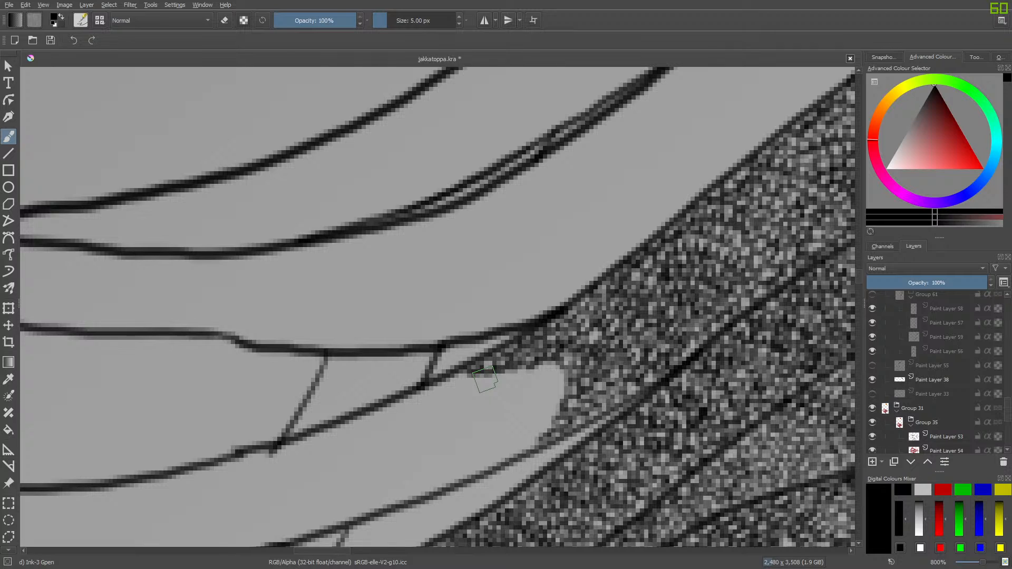
mouse_move(507, 375)
mouse_down()
mouse_move(554, 361)
mouse_move(559, 385)
mouse_move(568, 374)
mouse_move(543, 412)
mouse_move(557, 420)
mouse_move(535, 429)
mouse_move(525, 455)
mouse_move(511, 451)
mouse_move(495, 466)
mouse_move(533, 428)
mouse_move(551, 382)
mouse_move(540, 375)
mouse_move(497, 386)
mouse_move(450, 372)
mouse_move(433, 385)
mouse_move(428, 396)
mouse_move(458, 383)
mouse_move(475, 400)
mouse_move(530, 387)
mouse_move(536, 402)
mouse_move(528, 423)
mouse_move(513, 424)
mouse_move(518, 433)
mouse_move(507, 403)
mouse_move(466, 398)
mouse_move(441, 410)
mouse_move(419, 389)
mouse_move(399, 401)
mouse_move(419, 401)
mouse_move(415, 414)
mouse_move(424, 414)
mouse_move(460, 403)
mouse_move(510, 444)
mouse_up()
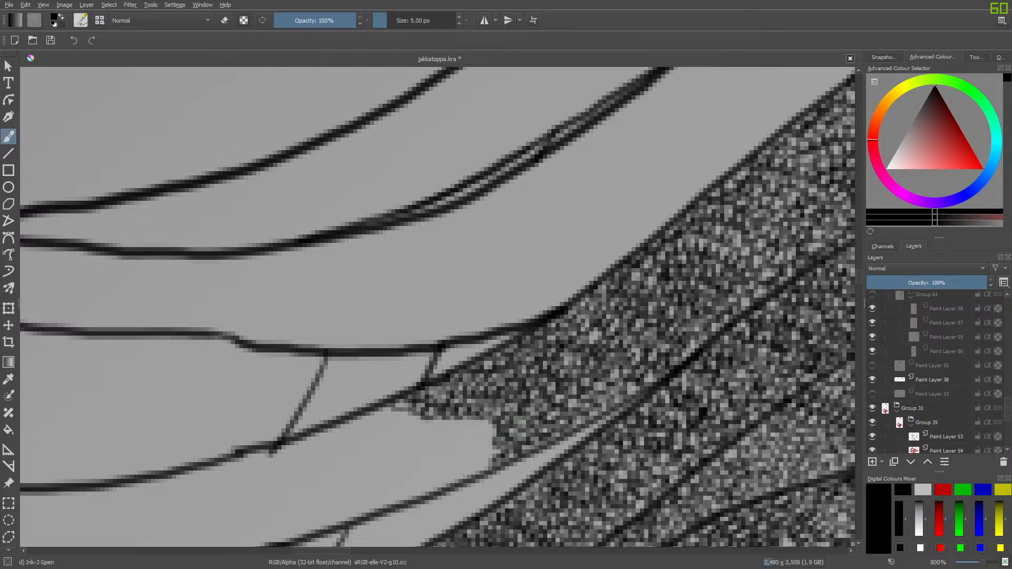
mouse_move(463, 410)
mouse_down()
mouse_move(481, 424)
mouse_move(474, 432)
mouse_move(495, 423)
mouse_move(484, 441)
mouse_move(493, 453)
mouse_move(419, 496)
mouse_move(430, 478)
mouse_move(477, 460)
mouse_move(475, 430)
mouse_move(433, 432)
mouse_move(434, 406)
mouse_move(408, 430)
mouse_move(397, 405)
mouse_move(349, 418)
mouse_move(343, 430)
mouse_move(369, 417)
mouse_move(381, 432)
mouse_move(400, 419)
mouse_move(424, 434)
mouse_move(453, 426)
mouse_move(462, 445)
mouse_up()
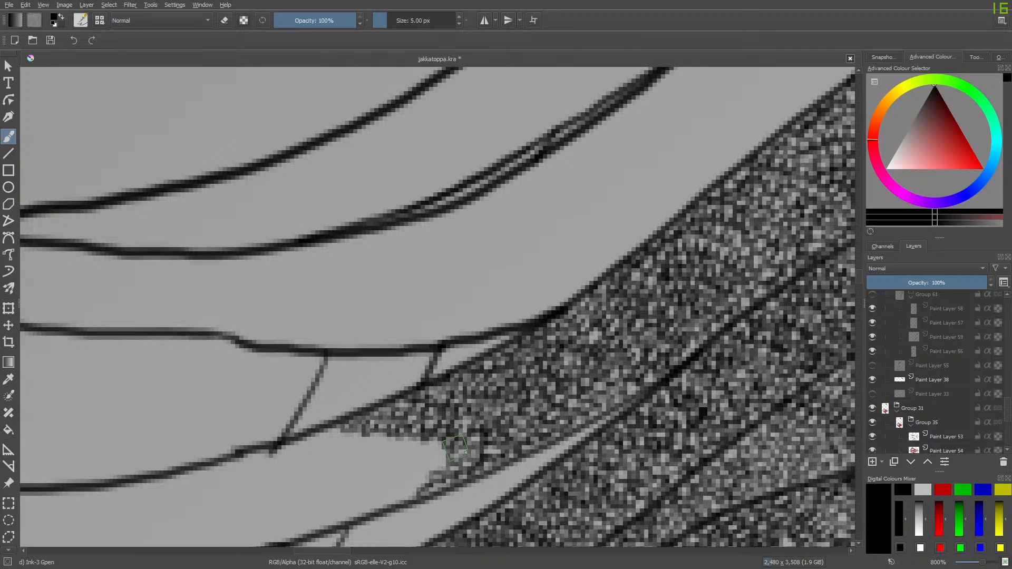
mouse_move(428, 443)
mouse_down()
mouse_move(413, 497)
mouse_move(340, 522)
mouse_move(414, 485)
mouse_move(431, 455)
mouse_move(422, 445)
mouse_move(403, 458)
mouse_move(395, 435)
mouse_move(366, 429)
mouse_move(324, 440)
mouse_move(315, 431)
mouse_move(323, 450)
mouse_move(356, 438)
mouse_move(377, 464)
mouse_move(400, 453)
mouse_move(408, 468)
mouse_move(391, 463)
mouse_move(370, 493)
mouse_move(346, 453)
mouse_move(326, 462)
mouse_move(289, 449)
mouse_up()
Extend the speckles beyond the foot of the slanted cross line and past the end of the curved line beneath the spine.
click(859, 270)
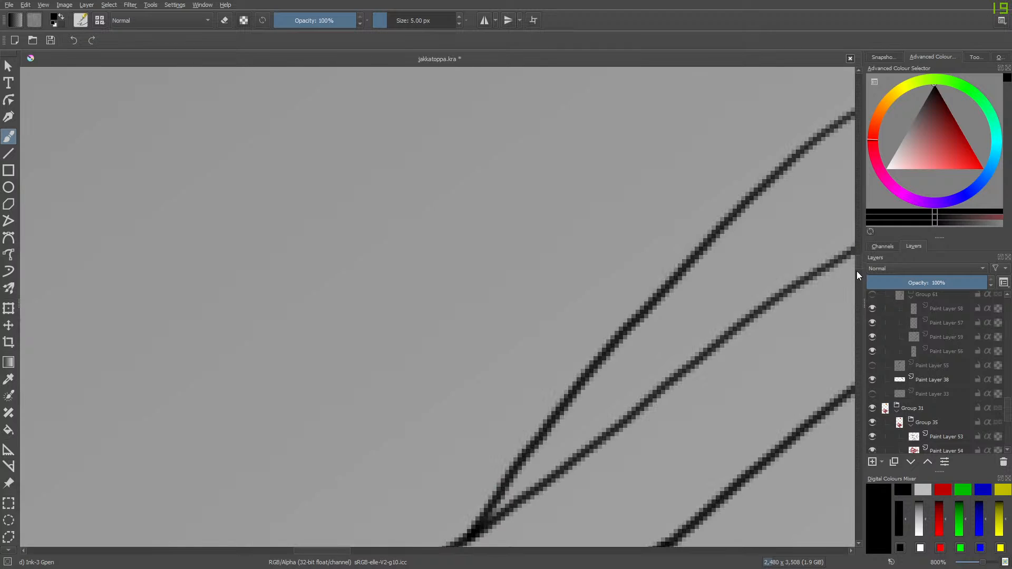
drag(859, 262, 861, 280)
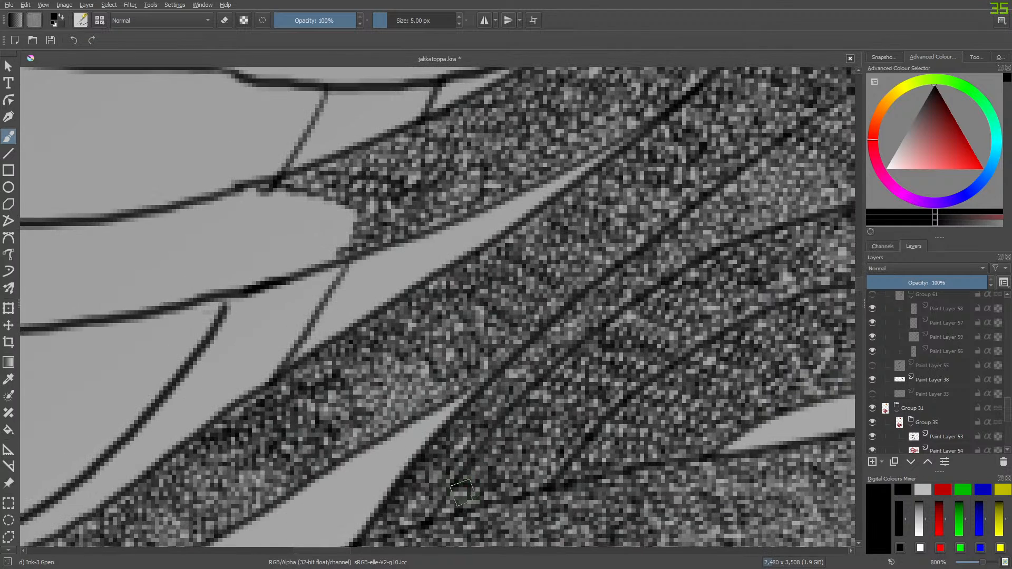
scroll(343, 554, left, 5)
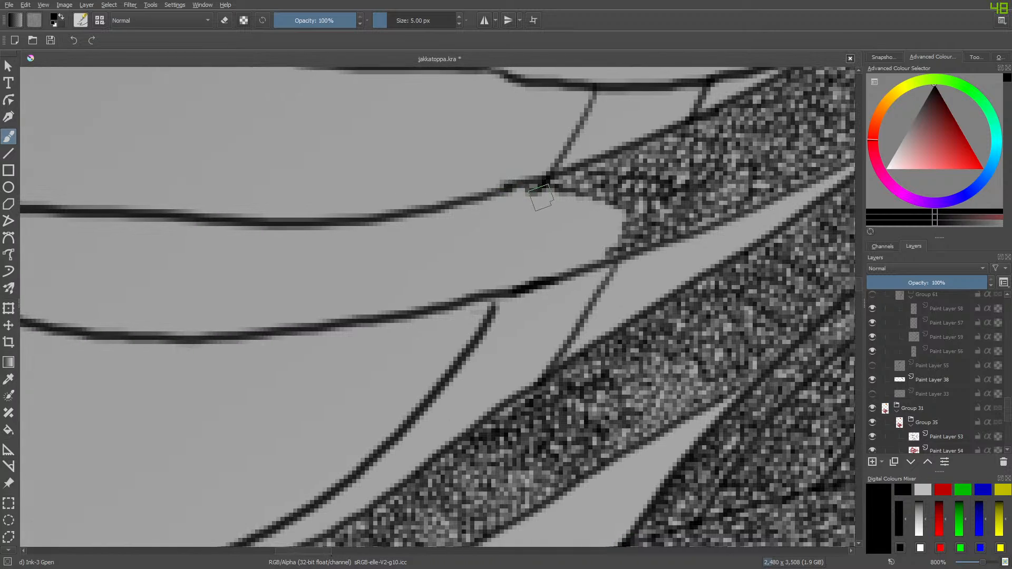
mouse_move(542, 199)
mouse_down()
mouse_move(521, 189)
mouse_move(530, 186)
mouse_move(523, 203)
mouse_move(551, 187)
mouse_move(555, 203)
mouse_move(569, 188)
mouse_move(602, 200)
mouse_up()
mouse_move(612, 221)
mouse_down()
mouse_move(598, 258)
mouse_move(549, 282)
mouse_move(464, 293)
mouse_move(608, 234)
mouse_move(592, 210)
mouse_move(522, 213)
mouse_move(494, 184)
mouse_move(500, 193)
mouse_move(460, 217)
mouse_move(509, 207)
mouse_move(504, 221)
mouse_move(568, 206)
mouse_move(594, 223)
mouse_move(580, 243)
mouse_move(415, 306)
mouse_move(526, 248)
mouse_move(514, 235)
mouse_move(531, 238)
mouse_move(543, 221)
mouse_move(508, 232)
mouse_move(554, 227)
mouse_move(559, 240)
mouse_move(581, 218)
mouse_up()
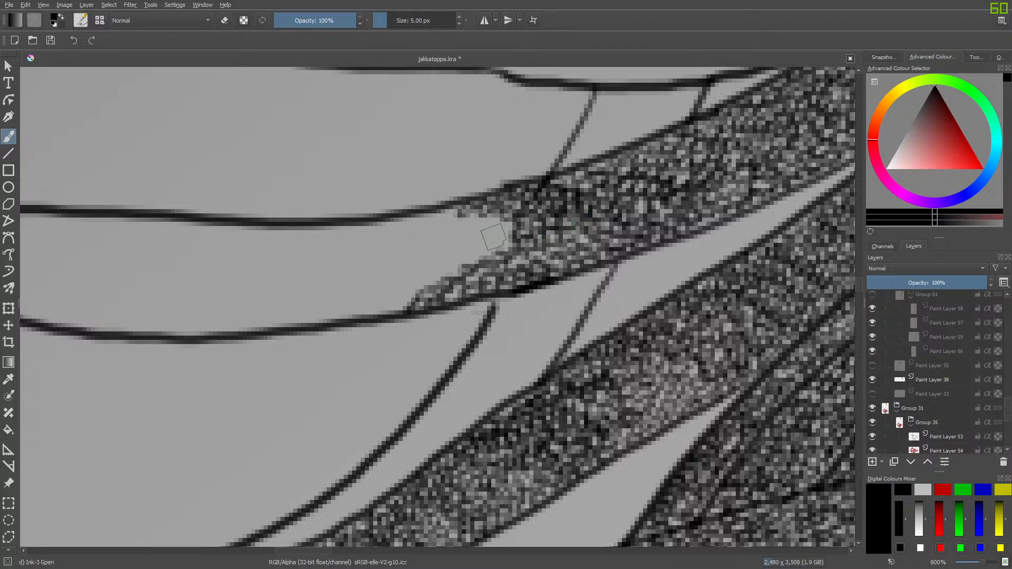
mouse_move(498, 220)
mouse_down()
mouse_move(483, 243)
mouse_move(478, 235)
mouse_move(492, 232)
mouse_move(485, 214)
mouse_move(454, 195)
mouse_move(458, 218)
mouse_move(444, 208)
mouse_move(431, 222)
mouse_move(470, 221)
mouse_move(463, 236)
mouse_move(491, 239)
mouse_move(477, 264)
mouse_up()
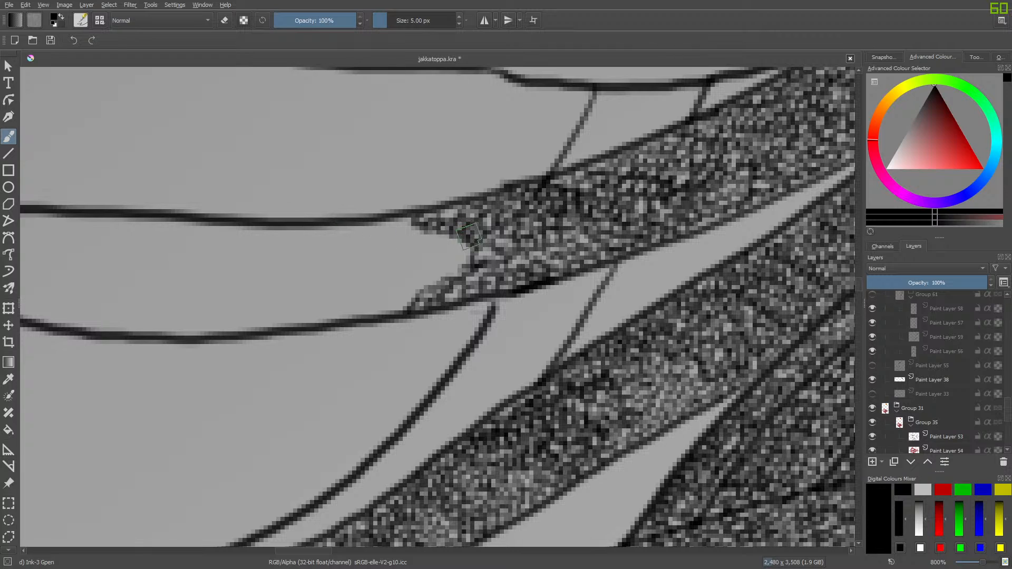
mouse_move(440, 266)
mouse_down()
mouse_move(459, 251)
mouse_move(467, 258)
mouse_move(390, 311)
mouse_up()
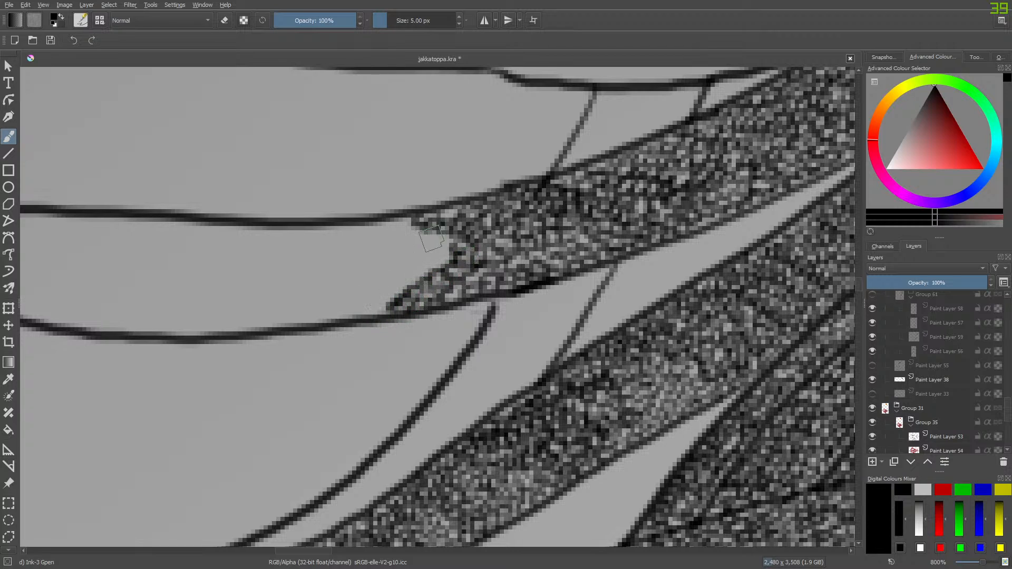
mouse_move(432, 237)
mouse_down()
mouse_move(414, 228)
mouse_move(413, 240)
mouse_move(403, 222)
mouse_move(414, 227)
mouse_move(389, 208)
mouse_move(367, 225)
mouse_move(414, 241)
mouse_move(416, 256)
mouse_move(438, 245)
mouse_move(439, 265)
mouse_move(428, 267)
mouse_move(449, 262)
mouse_move(451, 249)
mouse_move(409, 259)
mouse_move(426, 276)
mouse_move(404, 283)
mouse_move(407, 291)
mouse_move(411, 246)
mouse_move(392, 254)
mouse_move(394, 239)
mouse_move(371, 222)
mouse_move(357, 231)
mouse_move(401, 266)
mouse_move(373, 285)
mouse_move(381, 268)
mouse_move(382, 283)
mouse_move(397, 284)
mouse_move(371, 308)
mouse_up()
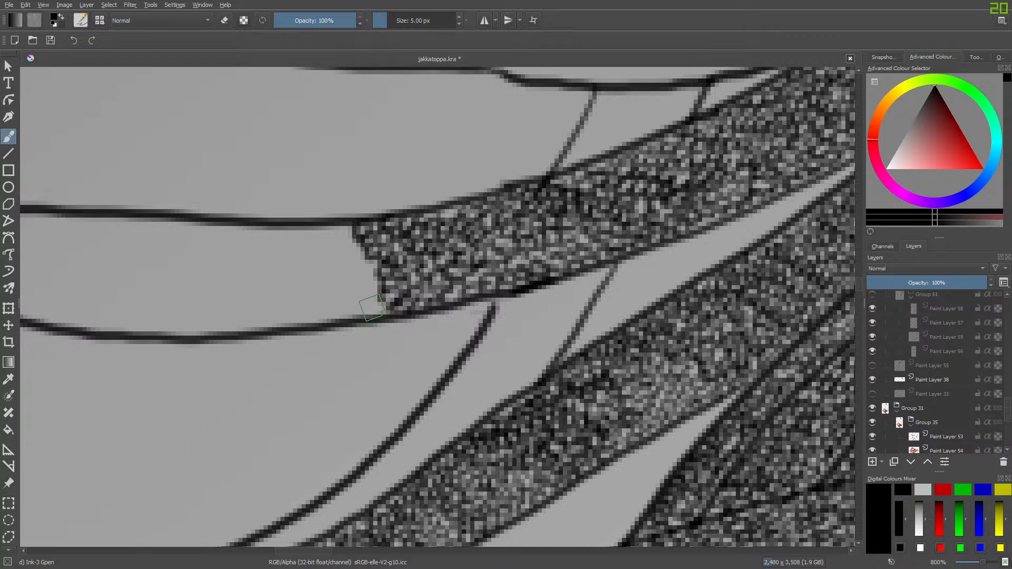
Speckle both edges of the spine's widest, nearly level stretch and fill the middle between them.
mouse_move(348, 221)
mouse_down()
mouse_move(360, 244)
mouse_move(349, 258)
mouse_move(385, 257)
mouse_move(367, 264)
mouse_move(379, 290)
mouse_move(366, 314)
mouse_move(354, 307)
mouse_move(347, 320)
mouse_move(303, 325)
mouse_move(276, 325)
mouse_move(362, 297)
mouse_move(350, 287)
mouse_move(356, 262)
mouse_move(343, 269)
mouse_move(333, 233)
mouse_move(310, 238)
mouse_move(308, 224)
mouse_move(221, 237)
mouse_move(247, 234)
mouse_move(284, 249)
mouse_move(315, 236)
mouse_move(320, 252)
mouse_move(347, 260)
mouse_up()
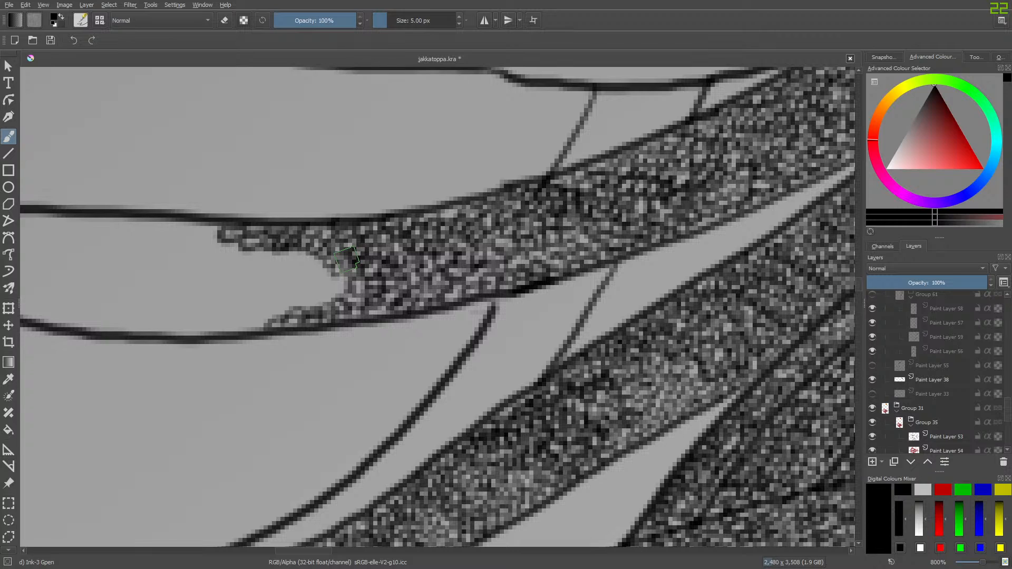
mouse_move(347, 260)
mouse_down()
mouse_move(318, 272)
mouse_move(342, 280)
mouse_move(334, 294)
mouse_move(240, 327)
mouse_move(264, 332)
mouse_move(236, 325)
mouse_move(248, 311)
mouse_move(285, 315)
mouse_up()
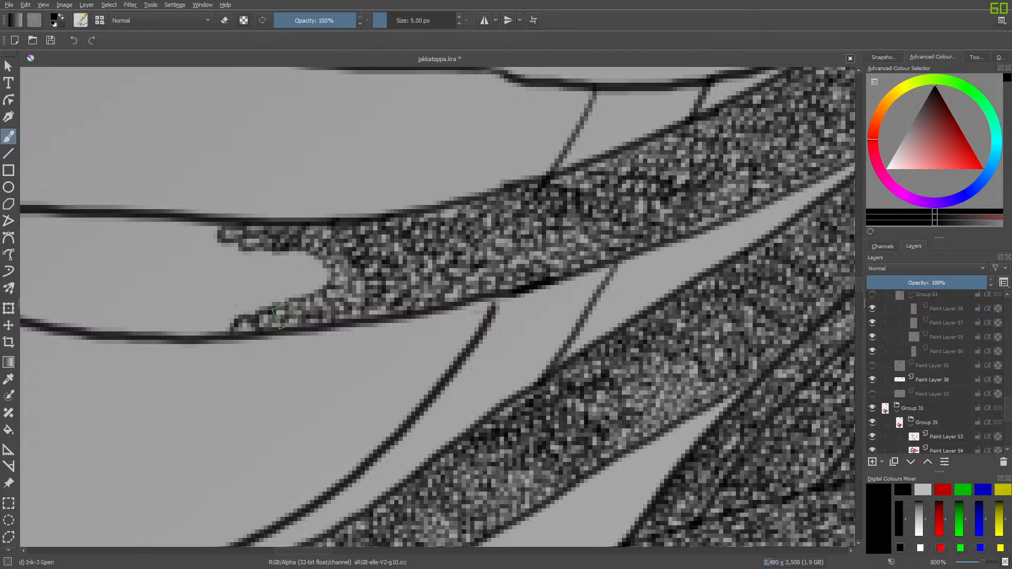
scroll(303, 551, left, 3)
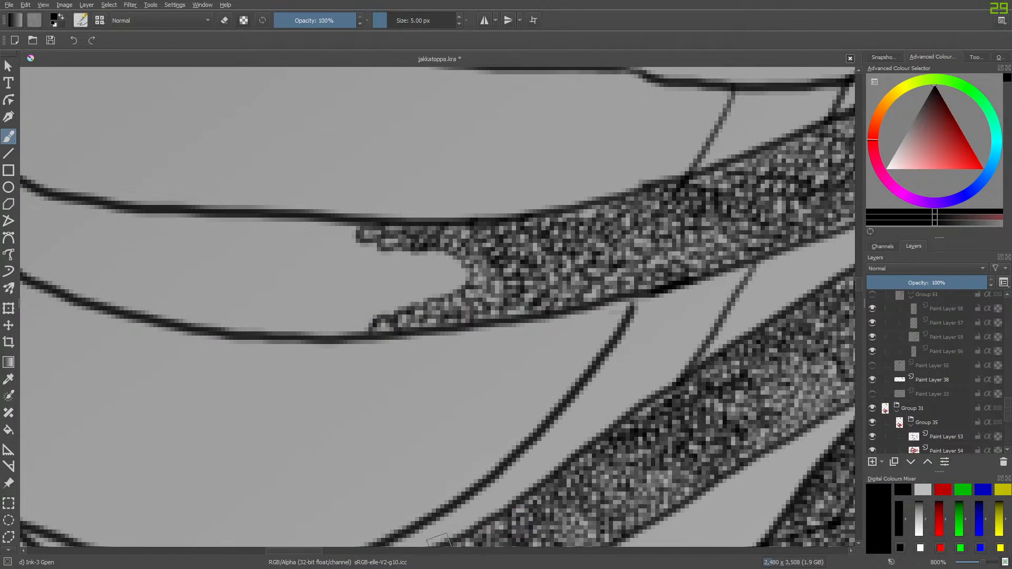
mouse_move(405, 249)
mouse_down()
mouse_move(432, 249)
mouse_move(448, 266)
mouse_move(467, 263)
mouse_move(453, 290)
mouse_move(435, 295)
mouse_move(423, 293)
mouse_move(445, 275)
mouse_move(419, 260)
mouse_move(409, 273)
mouse_move(425, 286)
mouse_move(388, 314)
mouse_up()
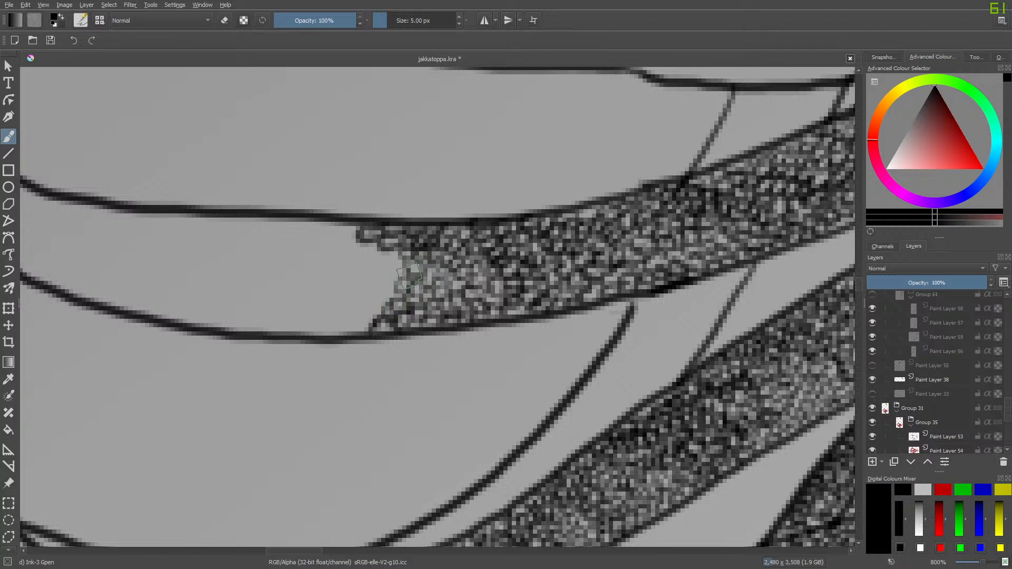
mouse_move(410, 275)
mouse_down()
mouse_move(374, 236)
mouse_move(359, 238)
mouse_move(332, 192)
mouse_move(356, 259)
mouse_move(369, 250)
mouse_move(391, 263)
mouse_move(383, 272)
mouse_move(420, 263)
mouse_move(386, 283)
mouse_move(389, 296)
mouse_move(368, 319)
mouse_move(293, 333)
mouse_move(375, 302)
mouse_move(382, 248)
mouse_move(349, 261)
mouse_move(336, 224)
mouse_move(302, 205)
mouse_move(301, 233)
mouse_move(324, 238)
mouse_move(263, 221)
mouse_move(268, 244)
mouse_move(311, 232)
mouse_up()
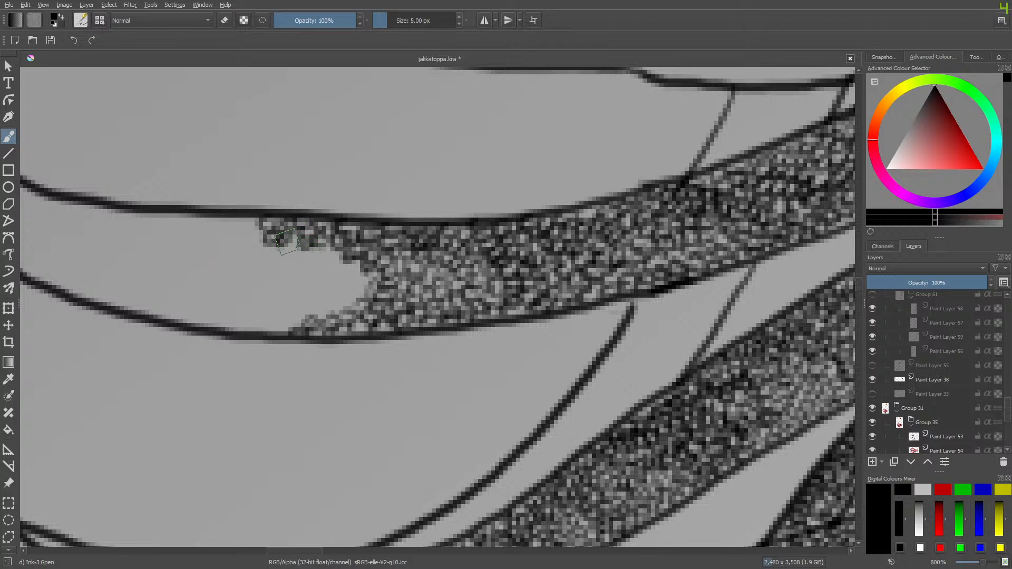
mouse_move(286, 242)
mouse_down()
mouse_move(325, 244)
mouse_move(327, 259)
mouse_move(340, 251)
mouse_move(360, 259)
mouse_move(361, 276)
mouse_move(380, 272)
mouse_move(346, 307)
mouse_move(263, 334)
mouse_move(275, 331)
mouse_move(260, 320)
mouse_move(339, 302)
mouse_move(350, 274)
mouse_move(296, 244)
mouse_move(290, 254)
mouse_move(276, 238)
mouse_move(285, 252)
mouse_move(268, 251)
mouse_move(221, 204)
mouse_move(231, 235)
mouse_move(261, 233)
mouse_move(254, 254)
mouse_move(340, 274)
mouse_move(316, 279)
mouse_move(303, 268)
mouse_move(305, 298)
mouse_move(275, 306)
mouse_move(267, 295)
mouse_move(279, 280)
mouse_move(288, 285)
mouse_move(236, 262)
mouse_move(234, 242)
mouse_move(227, 272)
mouse_move(260, 313)
mouse_move(204, 327)
mouse_move(191, 322)
mouse_move(239, 309)
mouse_move(216, 227)
mouse_move(203, 232)
mouse_move(208, 295)
mouse_move(190, 300)
mouse_move(200, 281)
mouse_move(182, 295)
mouse_move(198, 304)
mouse_move(167, 321)
mouse_move(129, 303)
mouse_move(173, 305)
mouse_up()
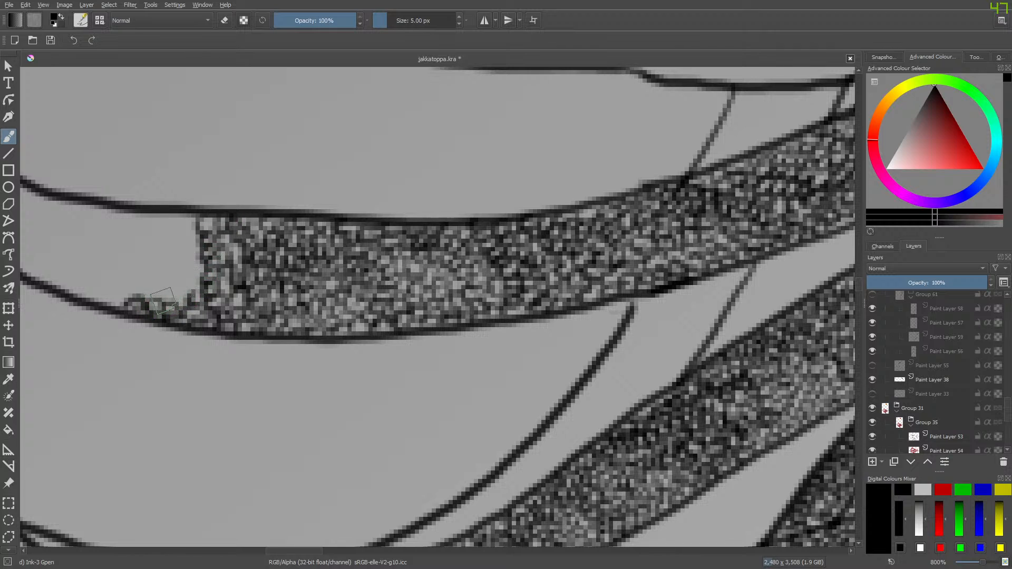
Fill the rest of the spine with speckles up to its pointed tip, and return the zoom to 100%.
mouse_move(191, 294)
mouse_down()
mouse_move(201, 259)
mouse_move(189, 251)
mouse_move(197, 242)
mouse_move(187, 219)
mouse_move(146, 200)
mouse_move(159, 218)
mouse_move(108, 203)
mouse_move(95, 212)
mouse_move(80, 198)
mouse_move(74, 206)
mouse_move(103, 226)
mouse_move(167, 222)
mouse_move(168, 238)
mouse_move(157, 241)
mouse_move(193, 256)
mouse_up()
mouse_move(145, 234)
mouse_down()
mouse_move(129, 227)
mouse_move(138, 252)
mouse_move(178, 259)
mouse_up()
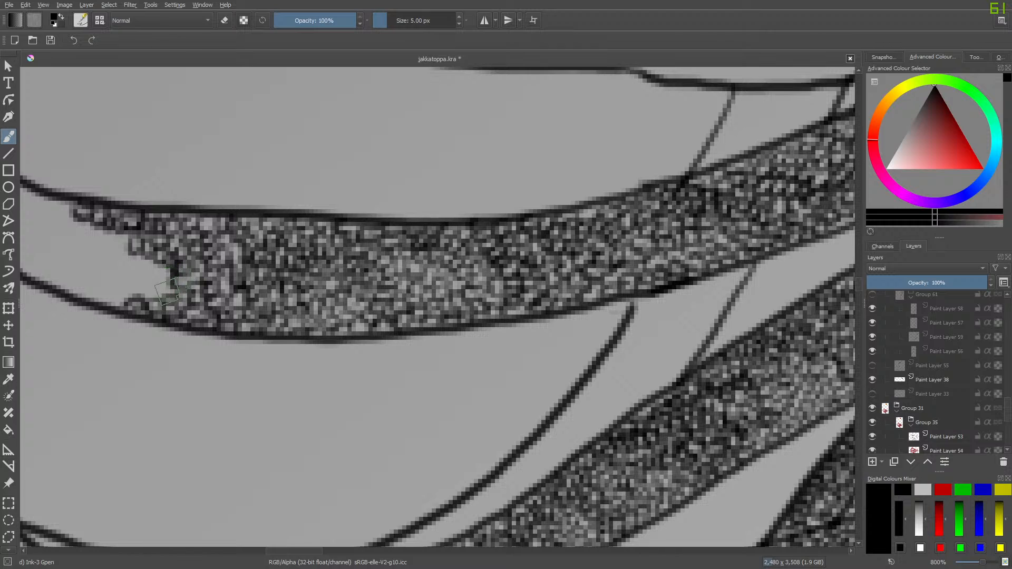
mouse_move(129, 294)
mouse_down()
mouse_move(109, 307)
mouse_move(68, 294)
mouse_move(76, 284)
mouse_move(91, 293)
mouse_move(150, 288)
mouse_move(146, 277)
mouse_move(160, 262)
mouse_move(138, 261)
mouse_move(135, 282)
mouse_move(115, 280)
mouse_move(106, 268)
mouse_move(125, 252)
mouse_up()
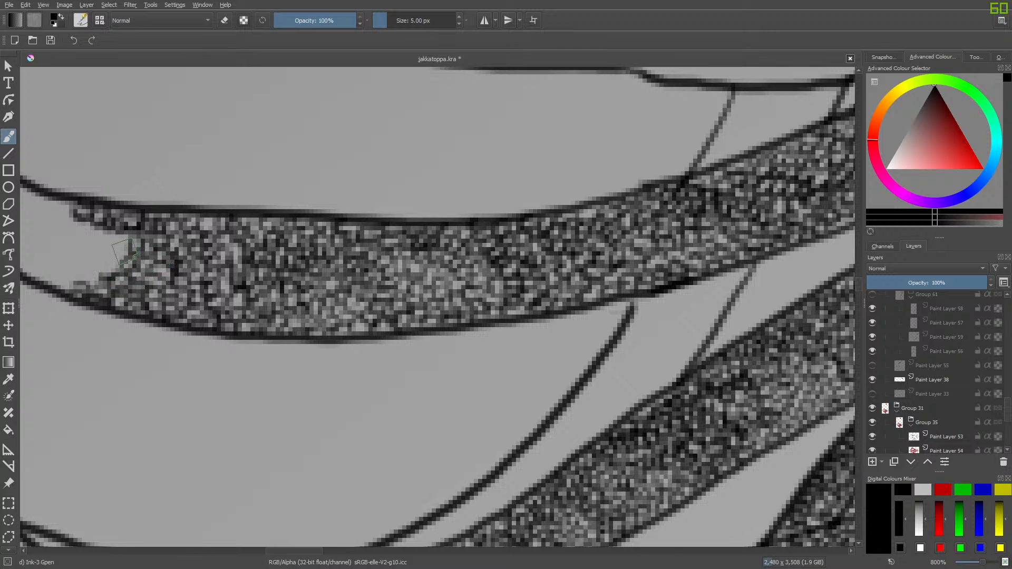
drag(304, 550, 287, 550)
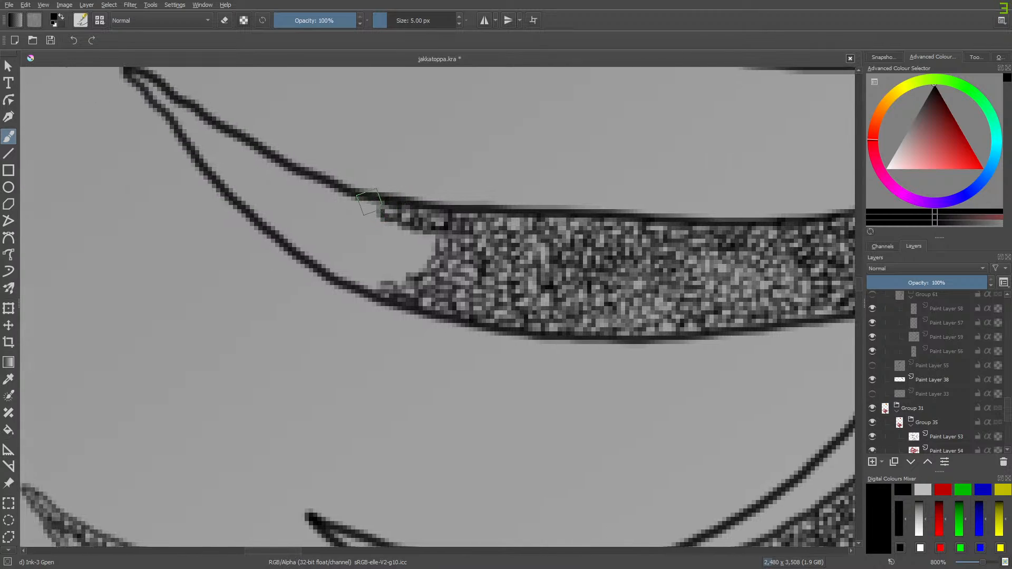
mouse_move(369, 203)
mouse_down()
mouse_move(392, 219)
mouse_move(395, 240)
mouse_move(420, 226)
mouse_move(434, 252)
mouse_move(416, 254)
mouse_move(414, 274)
mouse_move(392, 283)
mouse_move(371, 287)
mouse_move(336, 272)
mouse_move(275, 232)
mouse_move(232, 179)
mouse_move(206, 164)
mouse_move(219, 161)
mouse_move(281, 220)
mouse_move(271, 224)
mouse_move(353, 269)
mouse_move(363, 249)
mouse_move(371, 269)
mouse_move(367, 262)
mouse_move(395, 274)
mouse_move(408, 255)
mouse_move(402, 232)
mouse_move(380, 228)
mouse_move(373, 239)
mouse_move(328, 176)
mouse_move(286, 174)
mouse_move(227, 140)
mouse_move(267, 177)
mouse_move(397, 251)
mouse_move(323, 244)
mouse_move(254, 196)
mouse_move(243, 174)
mouse_move(278, 199)
mouse_move(349, 221)
mouse_move(211, 149)
mouse_move(154, 88)
mouse_move(208, 126)
mouse_move(156, 82)
mouse_up()
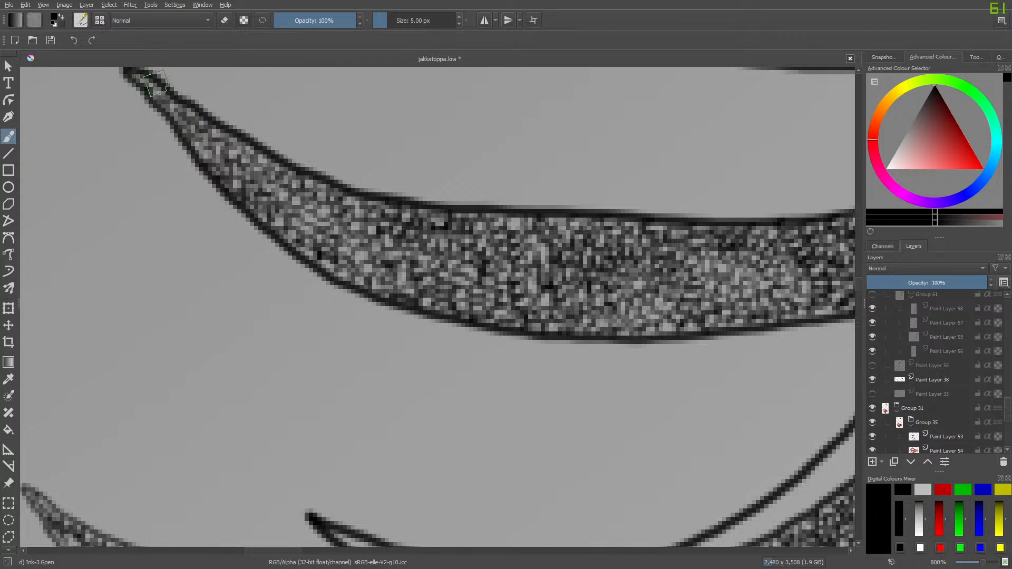
drag(985, 565, 976, 567)
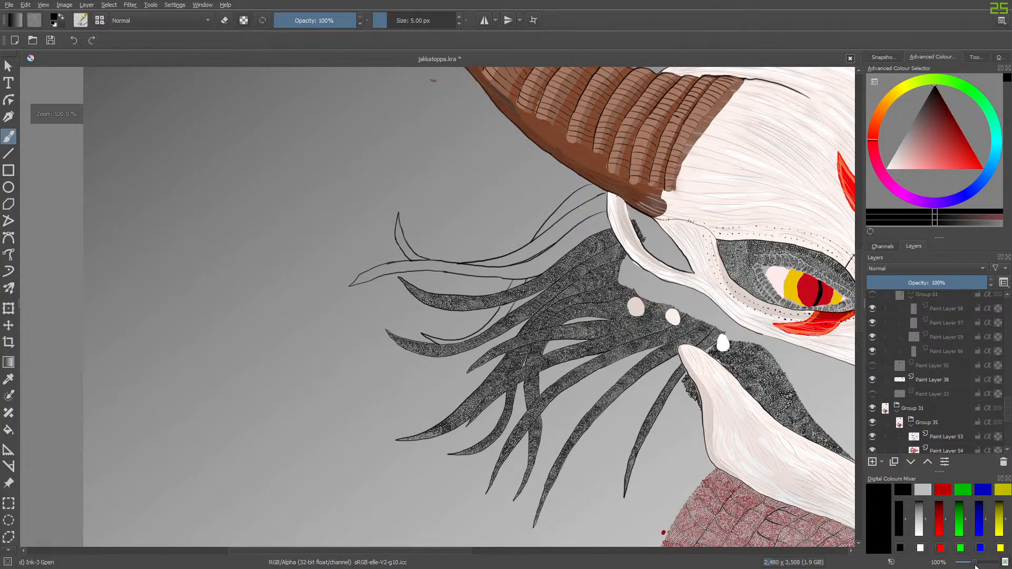
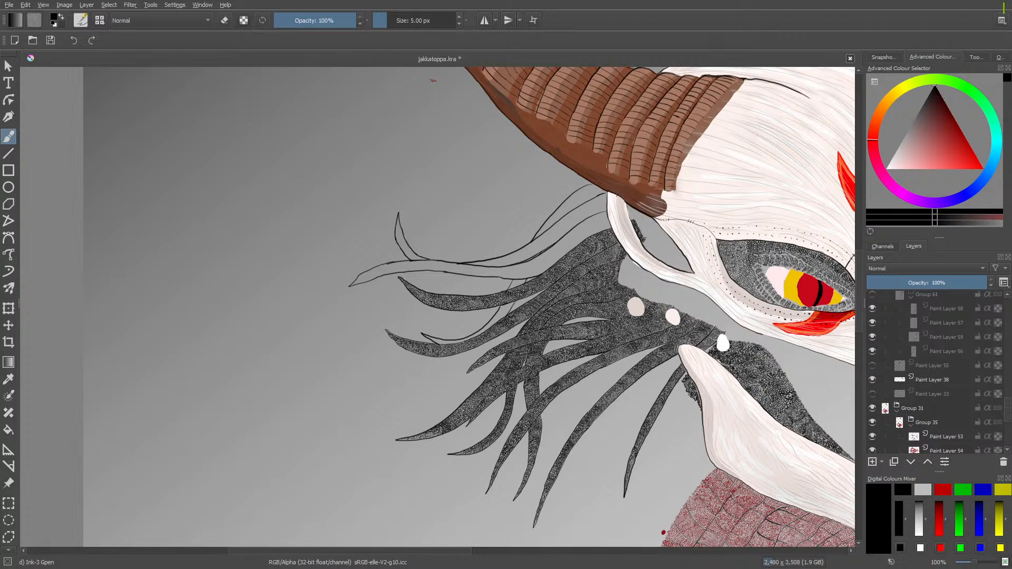
Speckle the root of the next unfilled spine beside the white strip under the brown horn, from its lower outline to the filled area.
key(e)
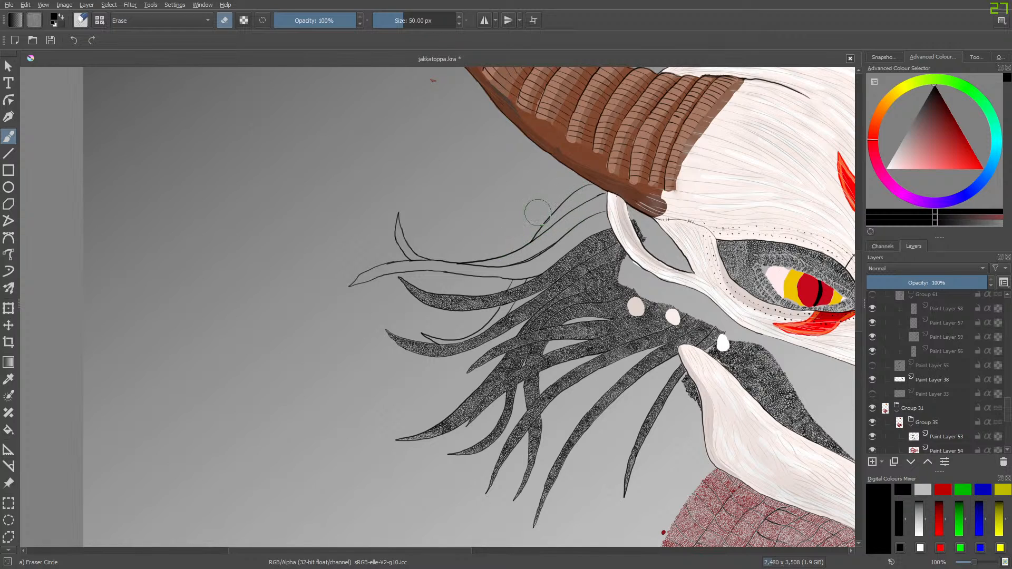
drag(975, 563, 984, 564)
key(/)
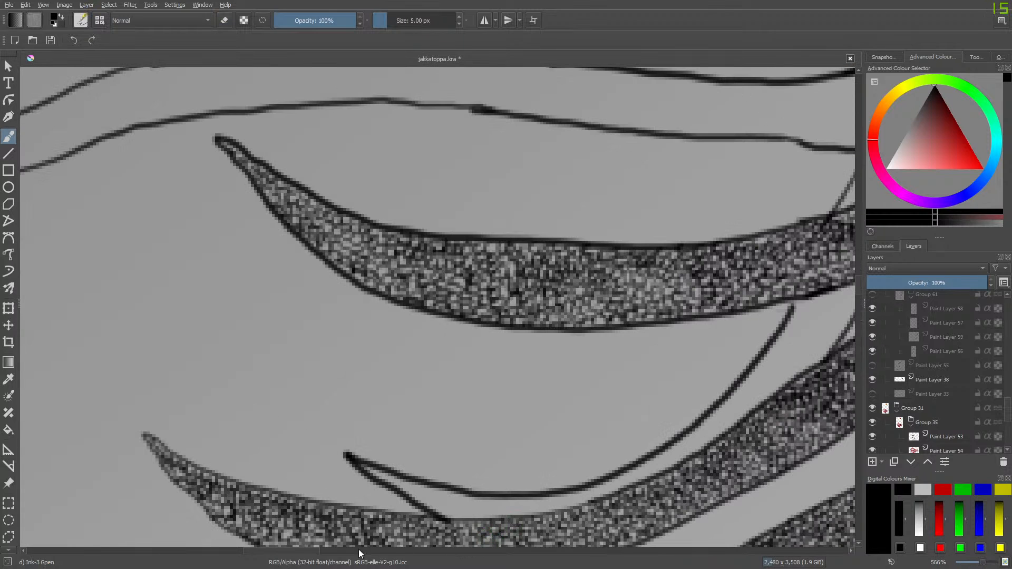
drag(279, 549, 353, 564)
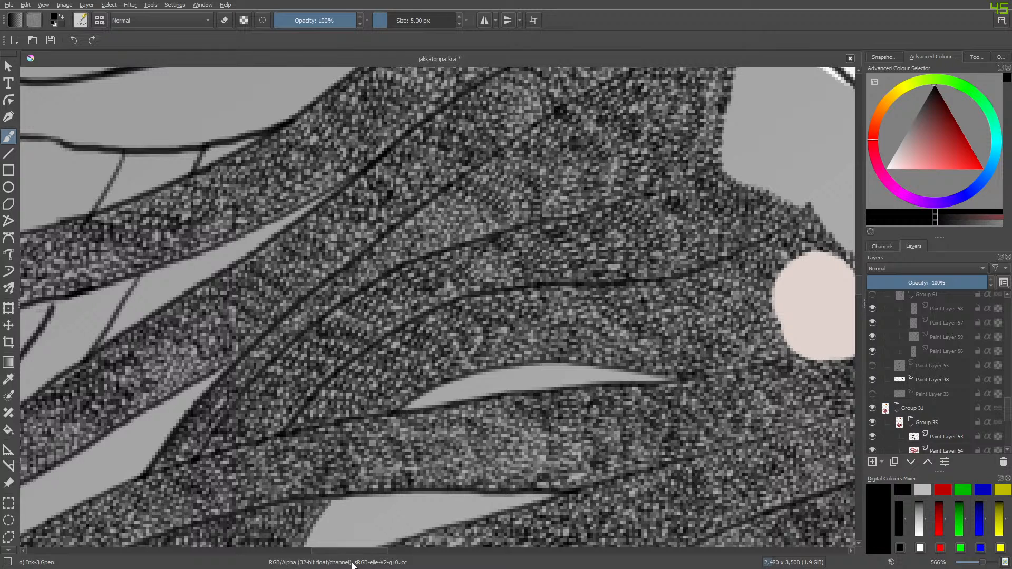
drag(860, 283, 863, 263)
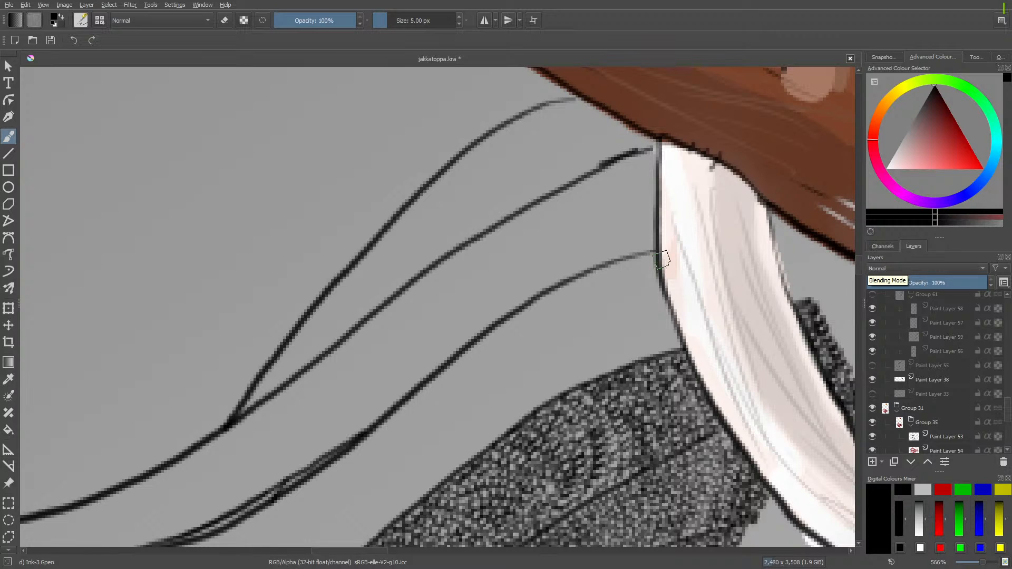
mouse_move(651, 272)
mouse_down()
mouse_move(677, 348)
mouse_move(664, 352)
mouse_move(645, 264)
mouse_move(619, 261)
mouse_move(617, 274)
mouse_move(639, 273)
mouse_move(637, 294)
mouse_move(646, 293)
mouse_move(648, 330)
mouse_move(661, 340)
mouse_move(655, 356)
mouse_move(628, 271)
mouse_move(607, 258)
mouse_move(600, 273)
mouse_move(619, 276)
mouse_move(604, 261)
mouse_move(593, 269)
mouse_move(627, 298)
mouse_move(633, 361)
mouse_move(612, 290)
mouse_move(592, 276)
mouse_move(575, 284)
mouse_move(601, 301)
mouse_move(607, 333)
mouse_move(647, 317)
mouse_move(617, 350)
mouse_up()
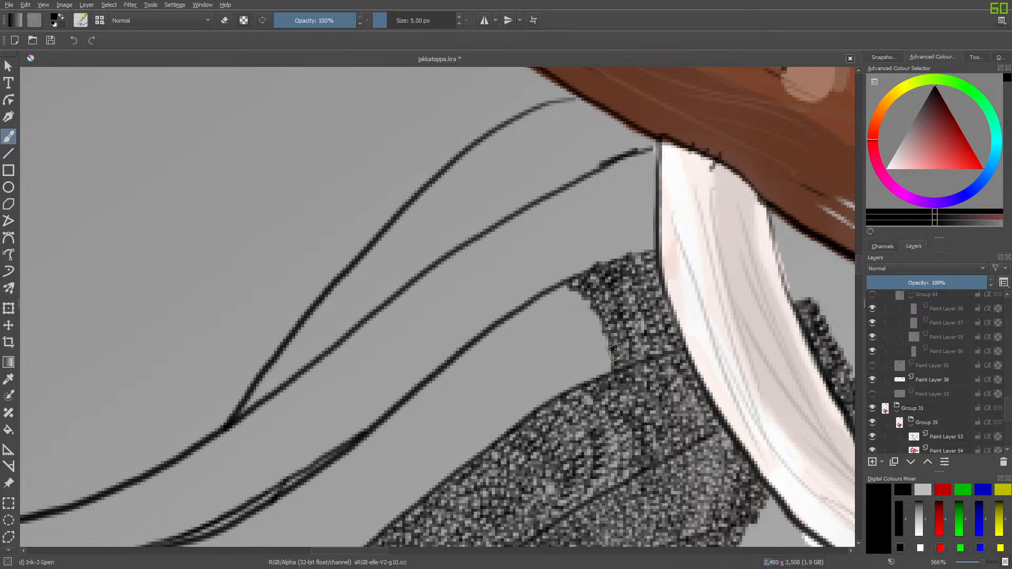
Widen the speckled patch at the spine's root, moving its ragged edge a little further from the white strip.
right_click(619, 354)
drag(624, 135, 704, 190)
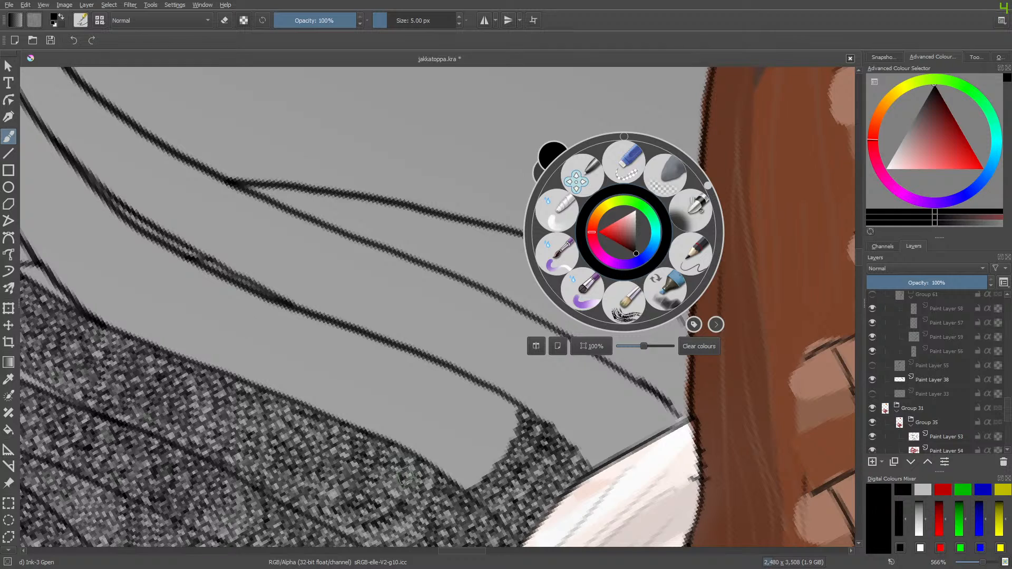
click(461, 388)
mouse_move(498, 409)
mouse_down()
mouse_move(509, 407)
mouse_move(512, 433)
mouse_move(476, 482)
mouse_move(460, 480)
mouse_up()
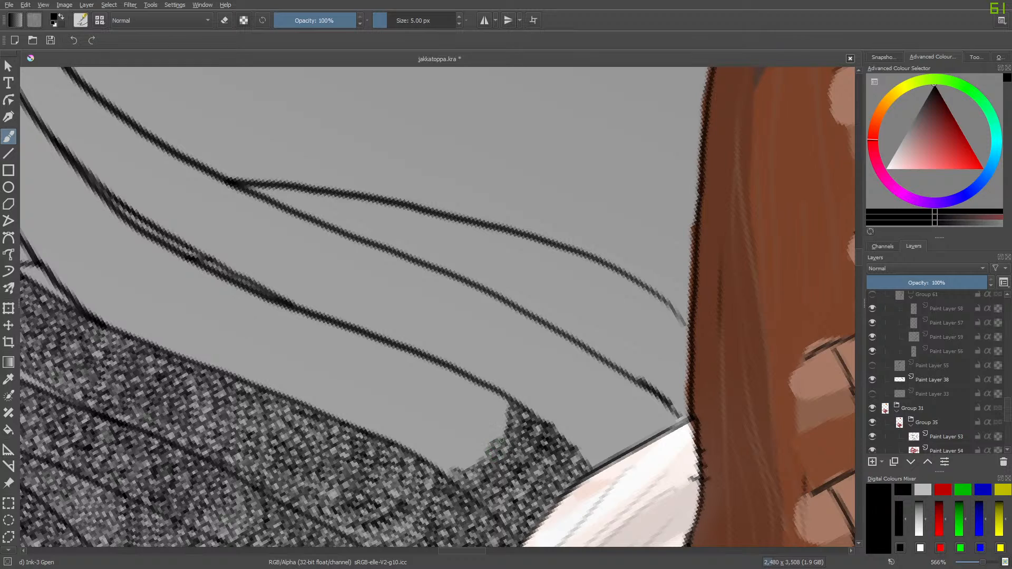
mouse_move(499, 430)
mouse_down()
mouse_move(502, 400)
mouse_move(494, 441)
mouse_move(473, 456)
mouse_move(493, 395)
mouse_move(480, 457)
mouse_move(456, 467)
mouse_move(483, 424)
mouse_move(474, 391)
mouse_move(471, 427)
mouse_move(460, 446)
mouse_move(444, 457)
mouse_up()
Extend the speckles along the spine beyond its root, covering the gap between the filled spine's edge and the open outline.
right_click(407, 383)
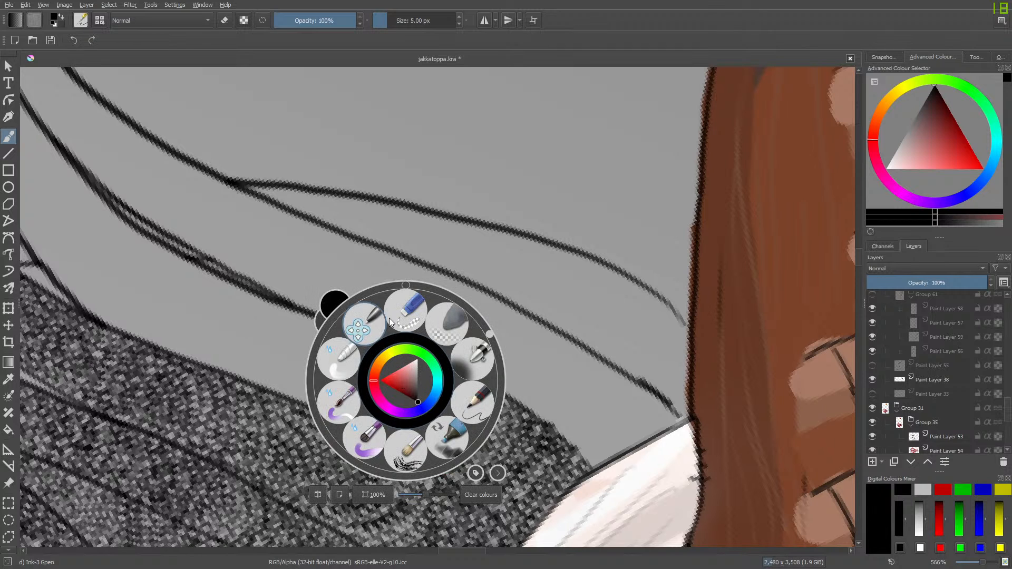
drag(491, 331, 489, 334)
drag(532, 417, 393, 523)
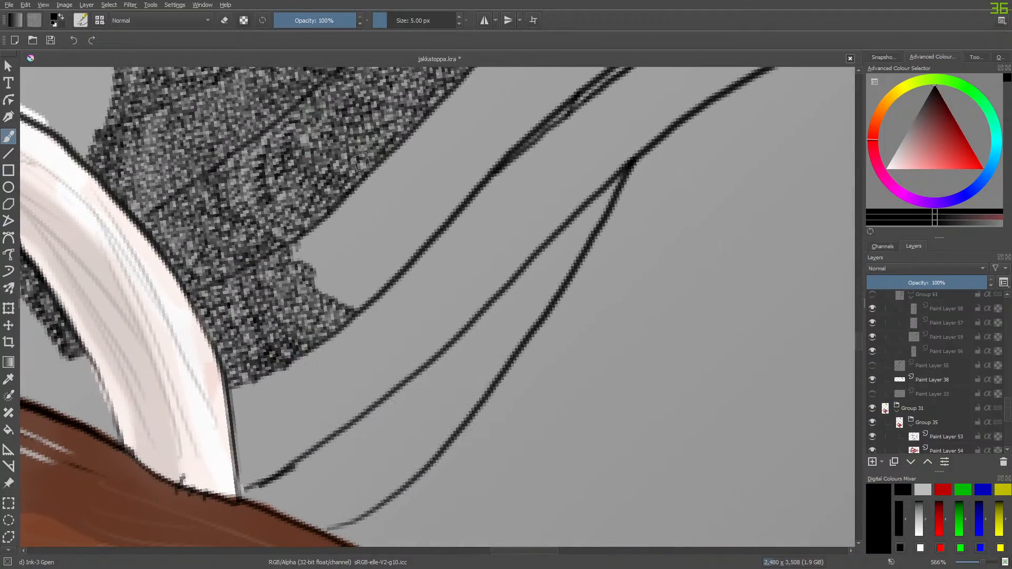
mouse_move(295, 253)
mouse_down()
mouse_move(322, 270)
mouse_move(347, 264)
mouse_move(303, 250)
mouse_move(308, 234)
mouse_move(322, 249)
mouse_move(343, 230)
mouse_move(314, 230)
mouse_move(333, 217)
mouse_move(327, 208)
mouse_move(295, 278)
mouse_move(317, 288)
mouse_move(317, 278)
mouse_move(348, 309)
mouse_move(381, 284)
mouse_move(349, 301)
mouse_move(332, 286)
mouse_move(372, 285)
mouse_move(350, 281)
mouse_move(353, 271)
mouse_move(321, 285)
mouse_up()
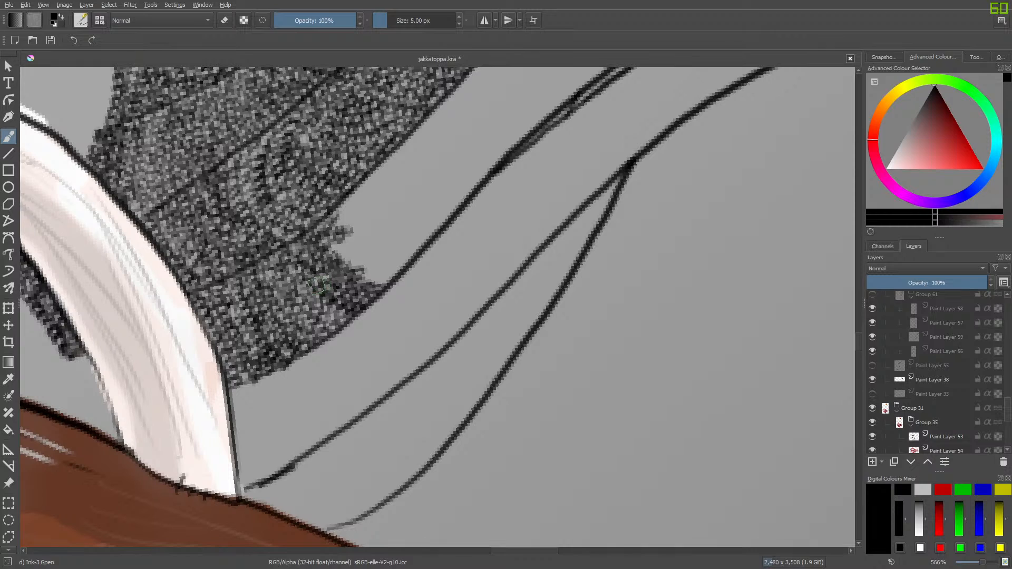
mouse_move(331, 249)
mouse_down()
mouse_move(360, 262)
mouse_move(354, 253)
mouse_move(367, 246)
mouse_move(374, 255)
mouse_move(375, 240)
mouse_move(359, 240)
mouse_up()
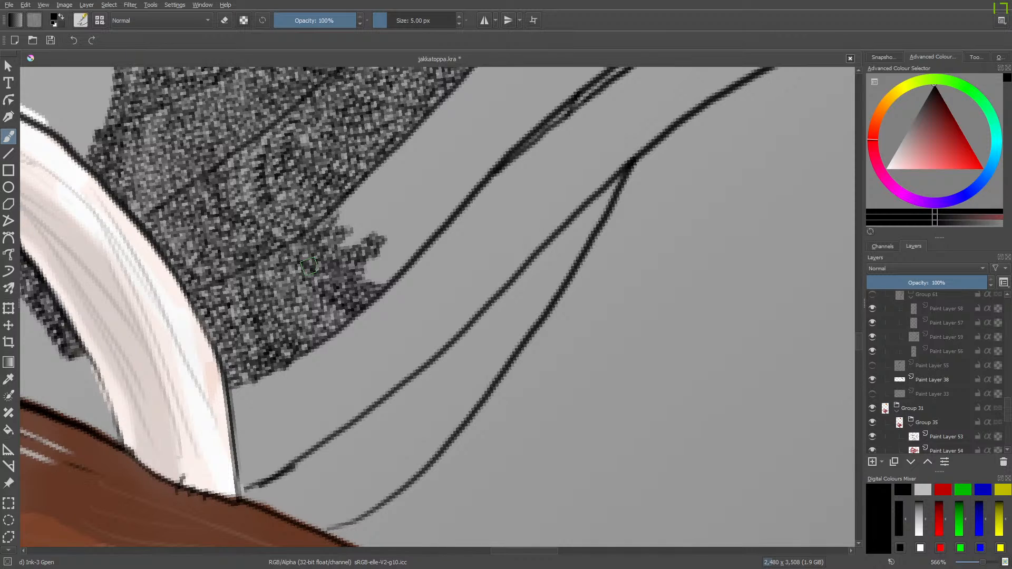
Doodle a small face in the empty background with two round eyes, a nose and a mouth full of teeth.
drag(628, 405, 687, 413)
mouse_move(628, 425)
mouse_down()
mouse_move(621, 441)
mouse_move(683, 447)
mouse_up()
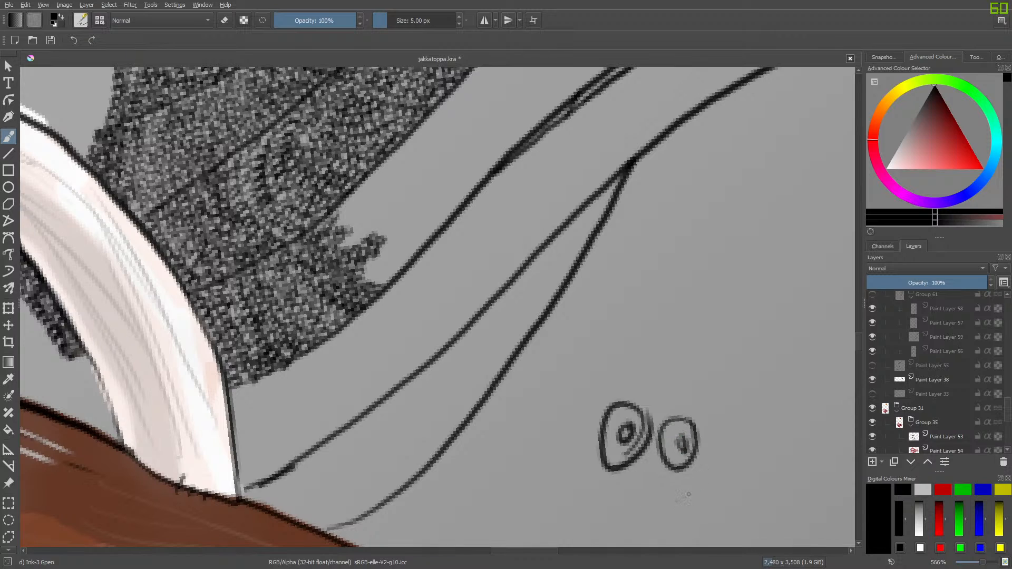
drag(688, 494, 656, 502)
drag(632, 485, 633, 510)
mouse_move(619, 490)
mouse_down()
mouse_move(619, 512)
mouse_move(682, 509)
mouse_up()
drag(647, 470, 654, 469)
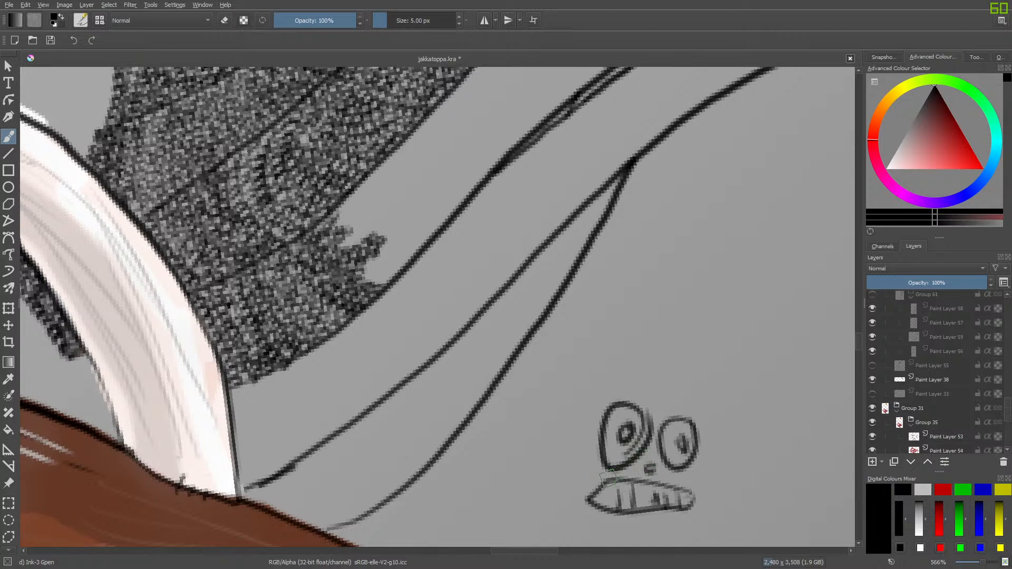
Add a head outline, long side hair, a spiky tuft and two small bows to the doodled face.
mouse_move(596, 408)
mouse_down()
mouse_move(579, 467)
mouse_move(557, 483)
mouse_move(580, 523)
mouse_up()
drag(555, 481, 550, 521)
mouse_move(704, 506)
mouse_down()
mouse_move(720, 461)
mouse_move(725, 527)
mouse_up()
drag(704, 503, 695, 523)
mouse_move(714, 439)
mouse_down()
mouse_move(654, 392)
mouse_move(590, 414)
mouse_up()
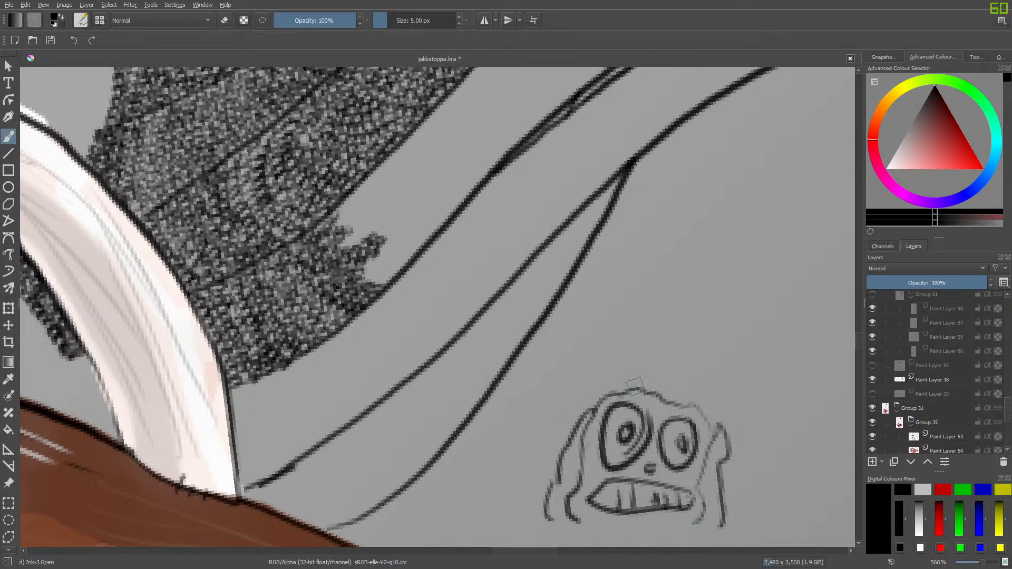
mouse_move(640, 375)
mouse_down()
mouse_move(685, 388)
mouse_move(644, 371)
mouse_move(661, 347)
mouse_move(696, 368)
mouse_move(683, 401)
mouse_up()
mouse_move(594, 375)
mouse_down()
mouse_move(609, 371)
mouse_move(595, 384)
mouse_up()
mouse_move(712, 394)
mouse_down()
mouse_move(721, 392)
mouse_move(685, 396)
mouse_up()
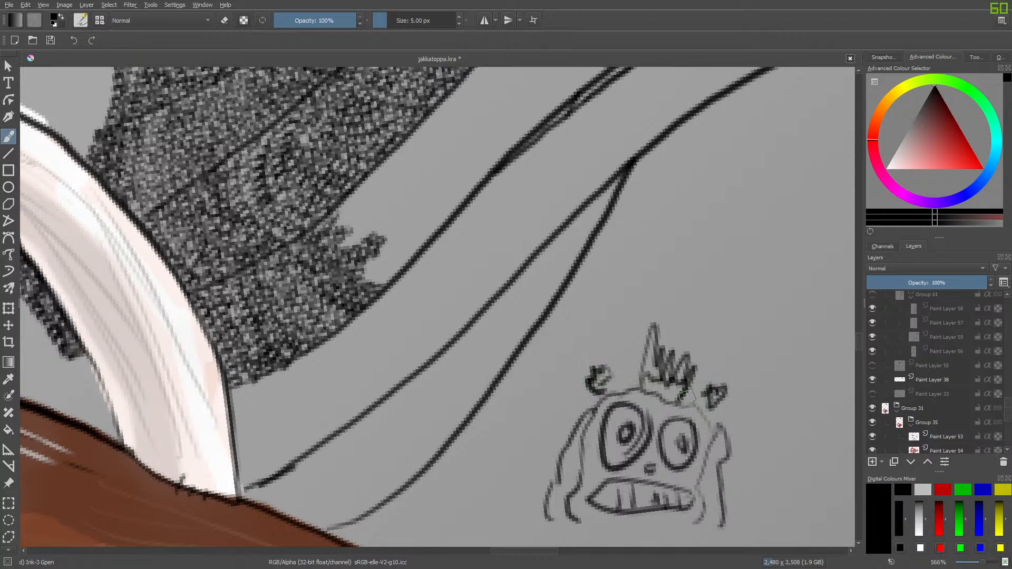
Erase the whole doodled face and switch back to the Ink-3 Gpen brush.
key(e)
mouse_move(611, 358)
mouse_down()
mouse_move(585, 432)
mouse_move(628, 418)
mouse_move(670, 370)
mouse_move(705, 479)
mouse_move(722, 337)
mouse_up()
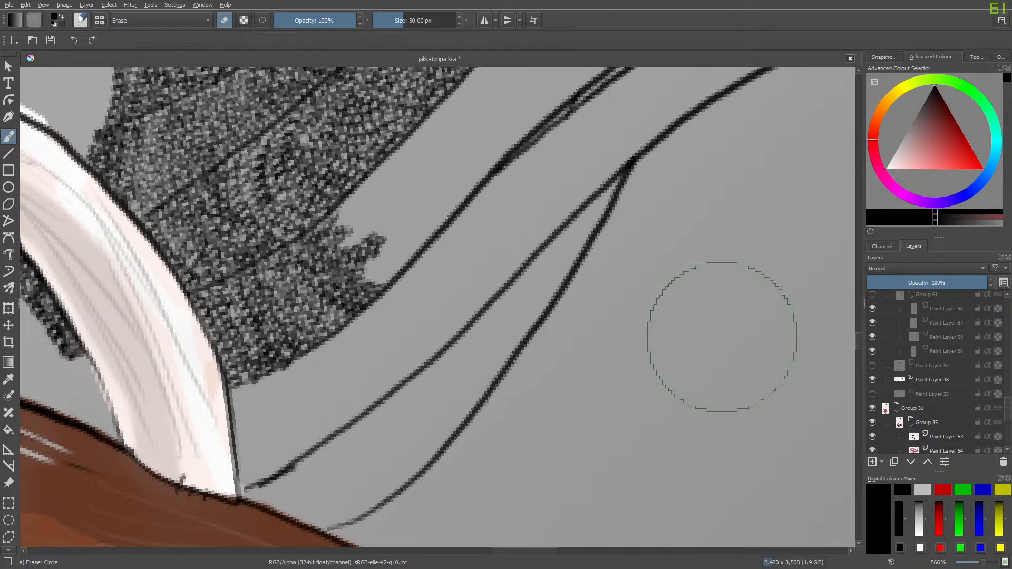
key(e)
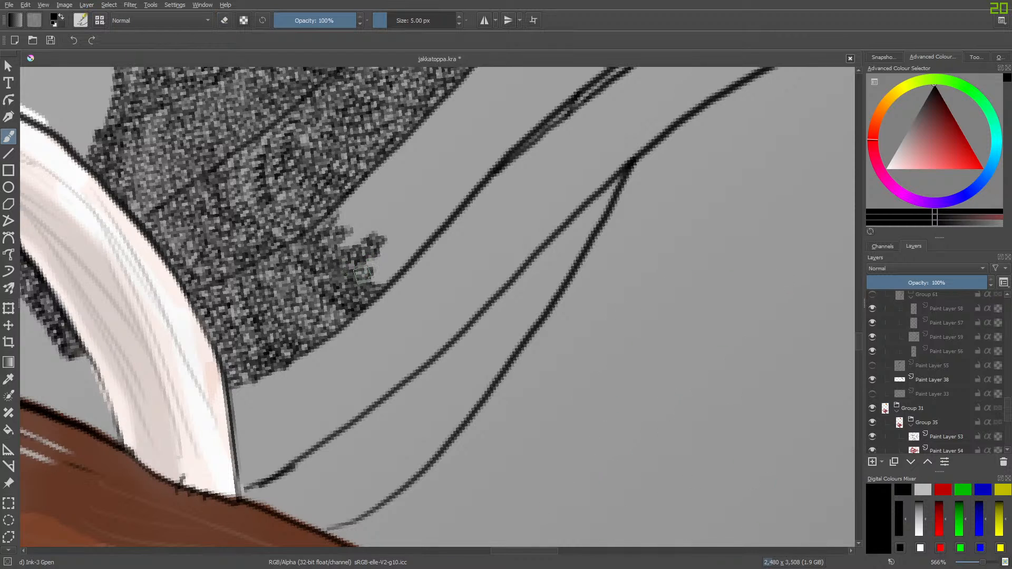
Continue the speckles from the ragged edge along the spine's outline to where that outline becomes a double line.
mouse_move(379, 279)
mouse_down()
mouse_move(420, 248)
mouse_move(408, 245)
mouse_move(424, 243)
mouse_move(427, 233)
mouse_move(410, 236)
mouse_move(416, 226)
mouse_move(396, 258)
mouse_move(430, 206)
mouse_up()
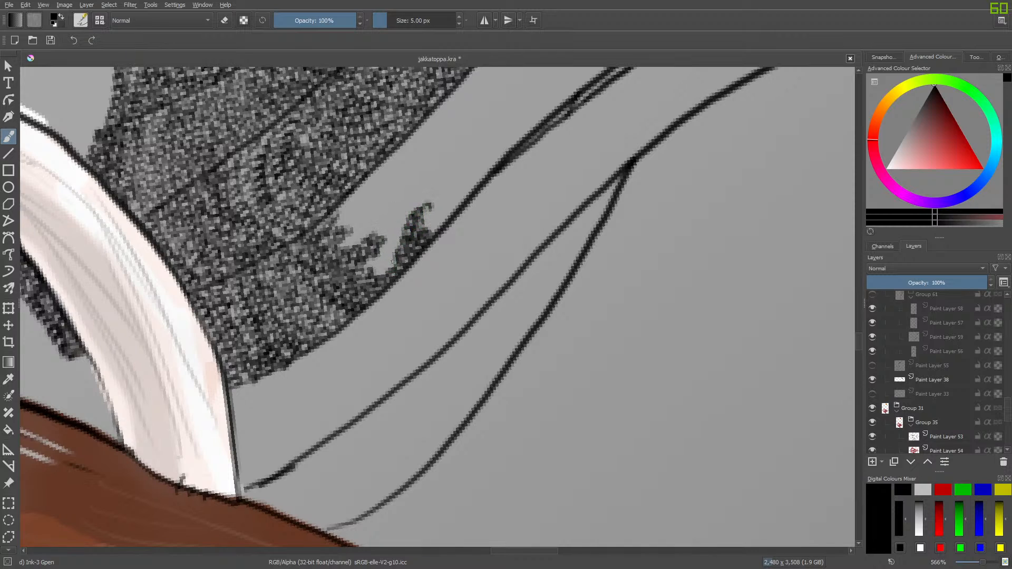
mouse_move(394, 261)
mouse_down()
mouse_move(366, 262)
mouse_move(396, 230)
mouse_move(381, 239)
mouse_move(361, 222)
mouse_move(360, 243)
mouse_move(341, 242)
mouse_move(373, 225)
mouse_move(387, 233)
mouse_move(392, 197)
mouse_move(388, 230)
mouse_move(405, 228)
mouse_move(400, 216)
mouse_move(384, 222)
mouse_move(407, 219)
mouse_move(398, 205)
mouse_move(407, 207)
mouse_move(353, 229)
mouse_move(331, 214)
mouse_move(345, 226)
mouse_move(375, 224)
mouse_move(379, 209)
mouse_move(358, 212)
mouse_move(348, 196)
mouse_move(410, 199)
mouse_move(432, 231)
mouse_move(441, 221)
mouse_move(430, 199)
mouse_move(372, 176)
mouse_move(406, 181)
mouse_up()
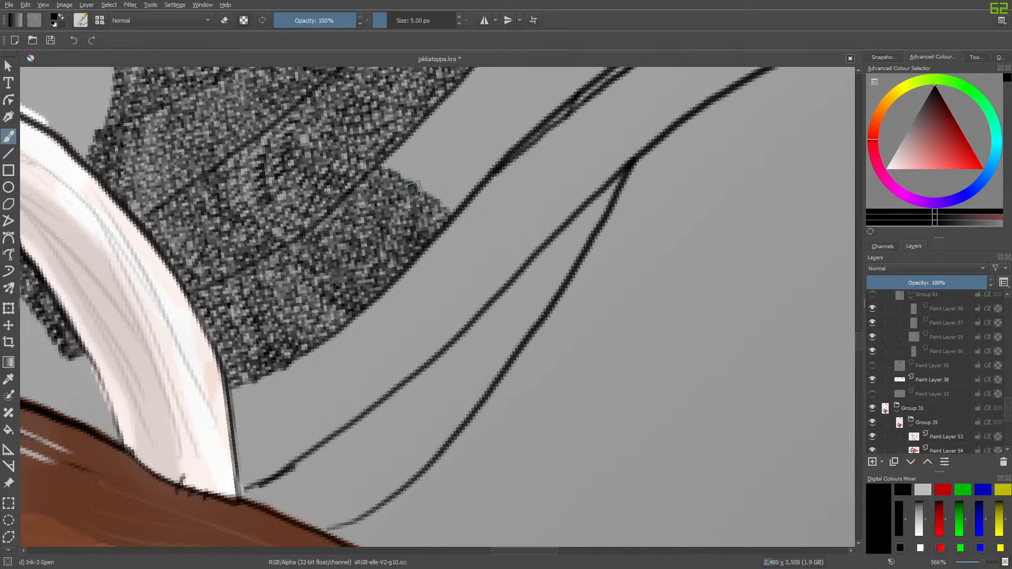
mouse_move(422, 190)
mouse_down()
mouse_move(454, 208)
mouse_move(481, 172)
mouse_move(452, 194)
mouse_move(385, 164)
mouse_move(451, 186)
mouse_move(472, 164)
mouse_move(488, 164)
mouse_move(494, 149)
mouse_move(509, 149)
mouse_move(443, 182)
mouse_move(393, 149)
mouse_move(439, 109)
mouse_move(417, 155)
mouse_move(450, 171)
mouse_move(471, 159)
mouse_move(426, 155)
mouse_move(445, 150)
mouse_move(448, 107)
mouse_up()
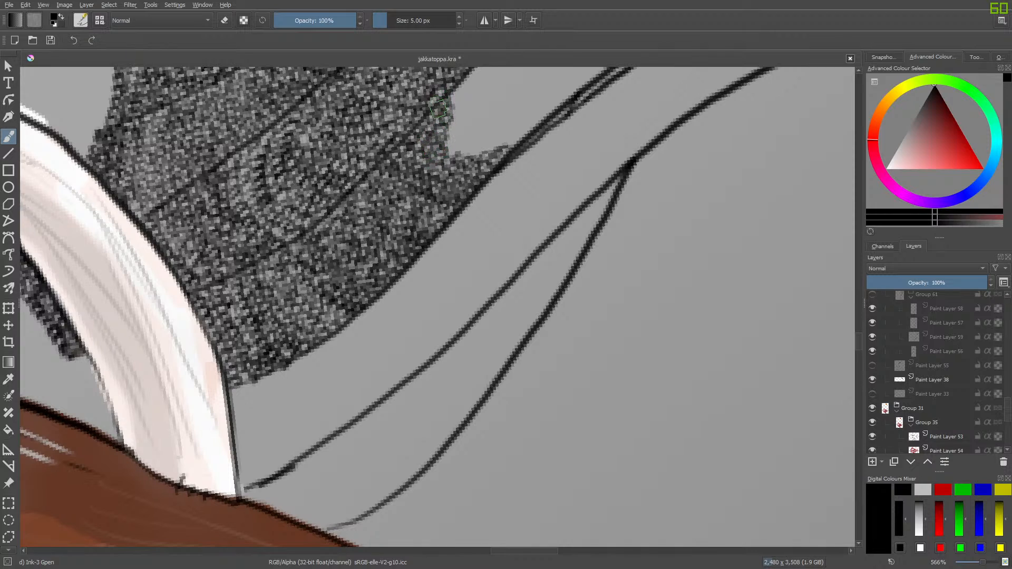
Fill the spine with speckles alongside the doubled outline and past the foot of the short cross line.
drag(857, 345, 861, 331)
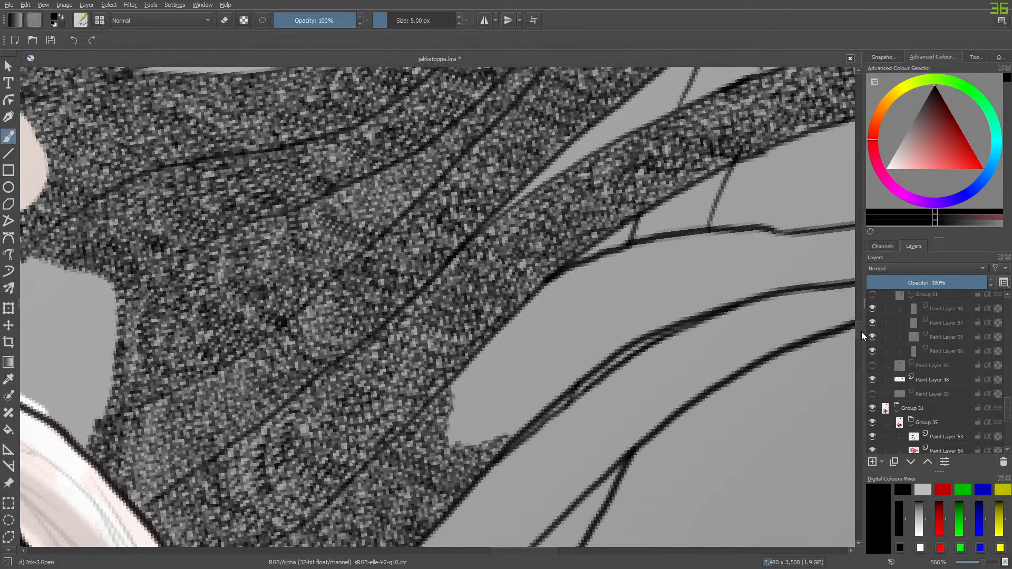
mouse_move(509, 436)
mouse_down()
mouse_move(452, 445)
mouse_move(447, 415)
mouse_move(467, 433)
mouse_move(484, 430)
mouse_move(457, 426)
mouse_move(445, 391)
mouse_move(467, 385)
mouse_move(454, 396)
mouse_move(449, 387)
mouse_move(461, 390)
mouse_move(458, 407)
mouse_move(476, 427)
mouse_move(508, 428)
mouse_move(526, 420)
mouse_move(469, 411)
mouse_move(470, 384)
mouse_move(457, 379)
mouse_move(469, 385)
mouse_move(470, 374)
mouse_move(483, 412)
mouse_move(512, 416)
mouse_move(544, 405)
mouse_move(562, 386)
mouse_move(500, 411)
mouse_move(480, 391)
mouse_move(475, 352)
mouse_move(508, 390)
mouse_up()
mouse_move(499, 381)
mouse_down()
mouse_move(527, 389)
mouse_move(511, 374)
mouse_move(532, 368)
mouse_move(533, 386)
mouse_move(539, 375)
mouse_move(534, 336)
mouse_move(493, 381)
mouse_move(483, 357)
mouse_move(495, 338)
mouse_move(492, 358)
mouse_move(507, 367)
mouse_move(498, 376)
mouse_move(505, 363)
mouse_move(521, 364)
mouse_move(498, 334)
mouse_up()
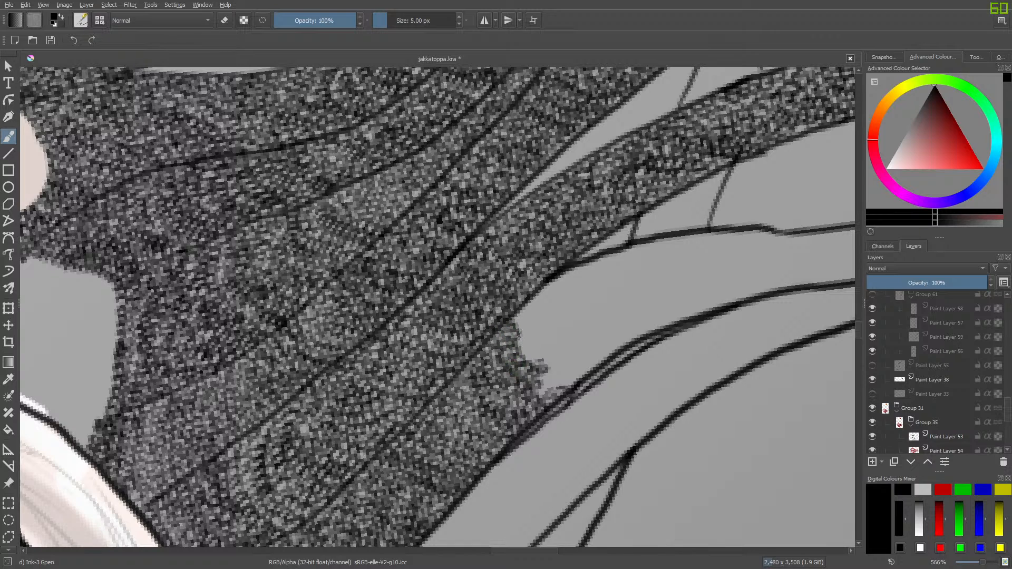
mouse_move(541, 363)
mouse_down()
mouse_move(538, 395)
mouse_move(548, 382)
mouse_move(571, 386)
mouse_move(554, 373)
mouse_move(580, 363)
mouse_move(547, 360)
mouse_move(520, 329)
mouse_move(552, 259)
mouse_move(523, 324)
mouse_move(512, 319)
mouse_move(528, 322)
mouse_move(537, 349)
mouse_move(579, 350)
mouse_move(582, 372)
mouse_move(585, 354)
mouse_move(598, 364)
mouse_move(640, 327)
mouse_move(582, 352)
mouse_move(546, 341)
mouse_move(528, 311)
mouse_move(553, 278)
mouse_move(585, 281)
mouse_up()
mouse_move(538, 312)
mouse_down()
mouse_move(581, 342)
mouse_move(554, 324)
mouse_move(580, 334)
mouse_move(580, 320)
mouse_move(583, 333)
mouse_move(610, 326)
mouse_move(585, 348)
mouse_move(597, 342)
mouse_move(592, 328)
mouse_move(611, 339)
mouse_move(609, 317)
mouse_move(549, 316)
mouse_move(533, 305)
mouse_move(545, 295)
mouse_move(560, 311)
mouse_move(590, 310)
mouse_move(557, 303)
mouse_move(571, 276)
mouse_move(580, 298)
mouse_move(586, 292)
mouse_move(578, 276)
mouse_move(590, 278)
mouse_move(604, 319)
mouse_move(627, 333)
mouse_move(602, 258)
mouse_move(595, 285)
mouse_move(639, 330)
mouse_move(629, 323)
mouse_move(641, 314)
mouse_move(621, 307)
mouse_move(664, 305)
mouse_move(611, 296)
mouse_move(607, 259)
mouse_move(657, 245)
mouse_move(646, 258)
mouse_move(612, 263)
mouse_move(622, 273)
mouse_move(649, 269)
mouse_move(667, 239)
mouse_move(670, 258)
mouse_move(635, 285)
mouse_move(624, 281)
mouse_move(659, 319)
mouse_move(667, 319)
mouse_move(664, 304)
mouse_move(630, 281)
mouse_move(673, 302)
mouse_move(665, 282)
mouse_up()
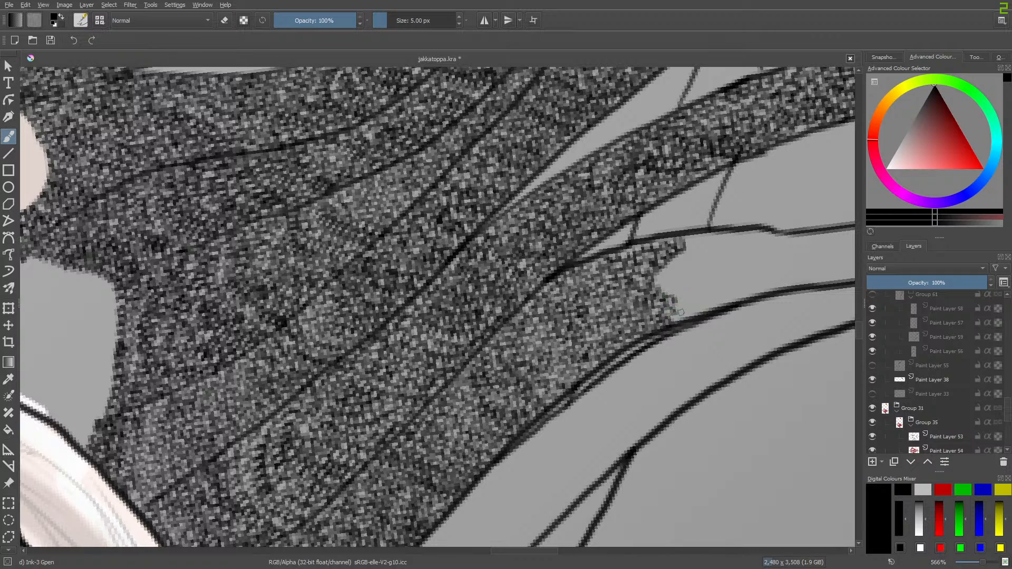
mouse_move(681, 312)
mouse_down()
mouse_move(696, 316)
mouse_move(665, 292)
mouse_move(666, 264)
mouse_move(706, 315)
mouse_move(712, 302)
mouse_move(685, 291)
mouse_up()
Even out the ragged front of the speckles and advance it to the foot of the longer cross line.
right_click(742, 245)
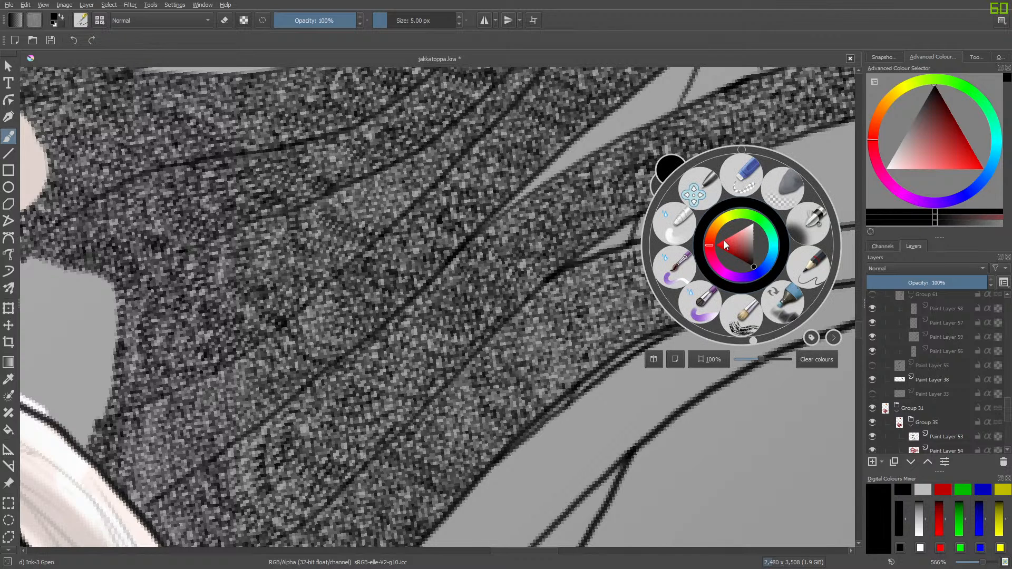
drag(751, 333, 808, 277)
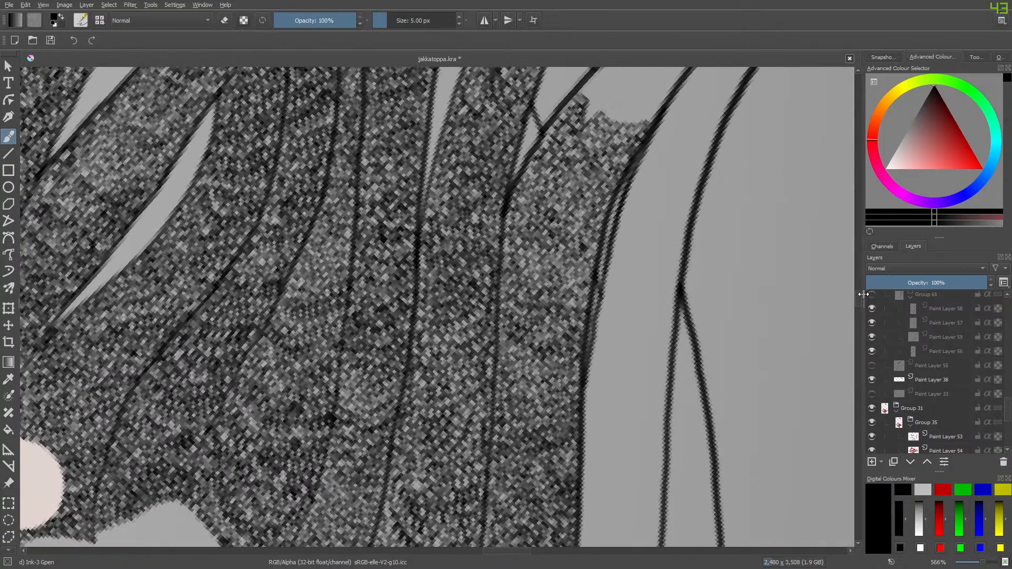
key(5)
drag(862, 280, 874, 290)
drag(502, 551, 520, 552)
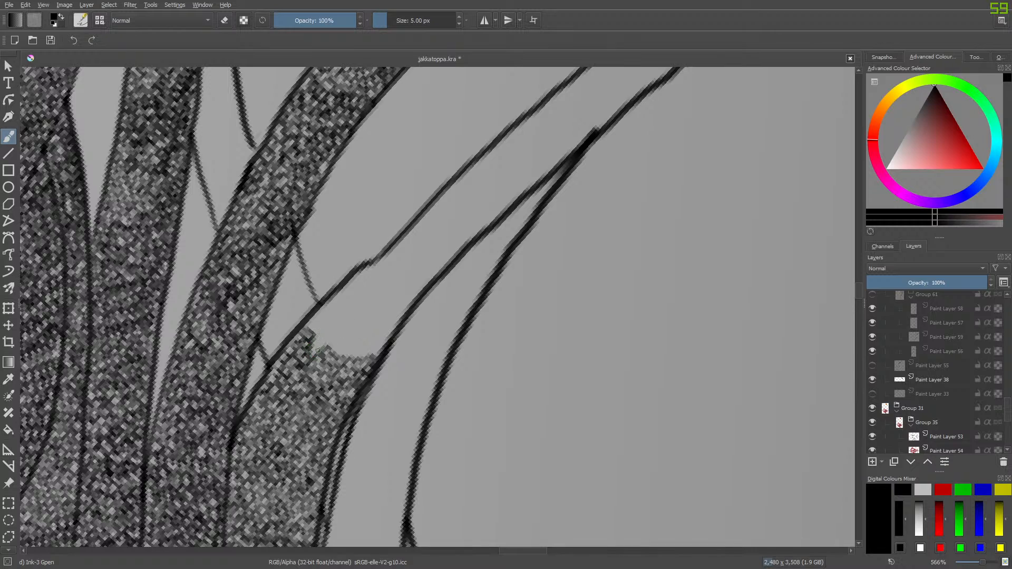
mouse_move(317, 350)
mouse_down()
mouse_move(312, 318)
mouse_move(348, 360)
mouse_move(356, 355)
mouse_up()
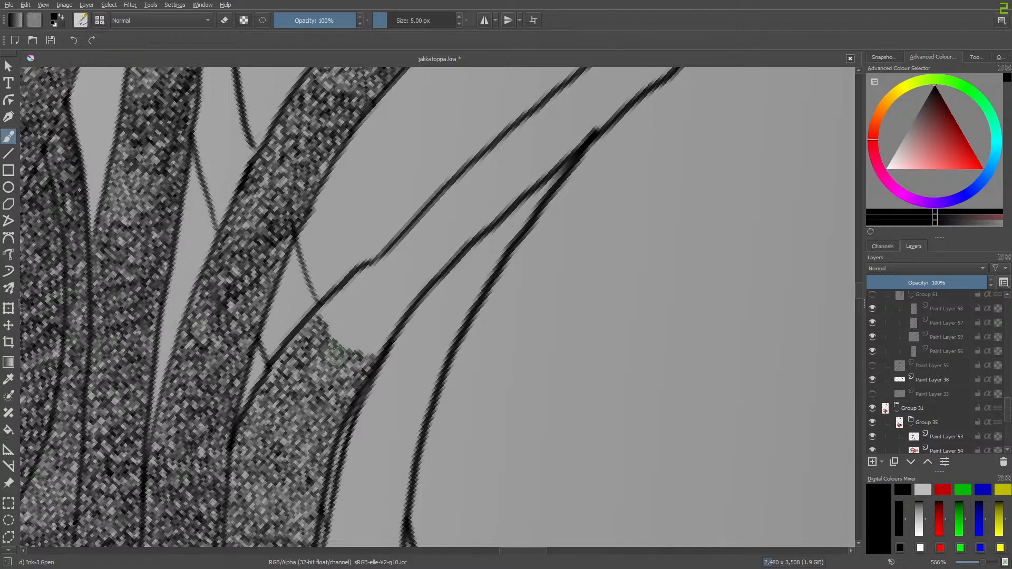
drag(354, 351, 364, 350)
mouse_move(357, 357)
mouse_down()
mouse_move(336, 320)
mouse_move(317, 311)
mouse_move(341, 346)
mouse_move(370, 343)
mouse_up()
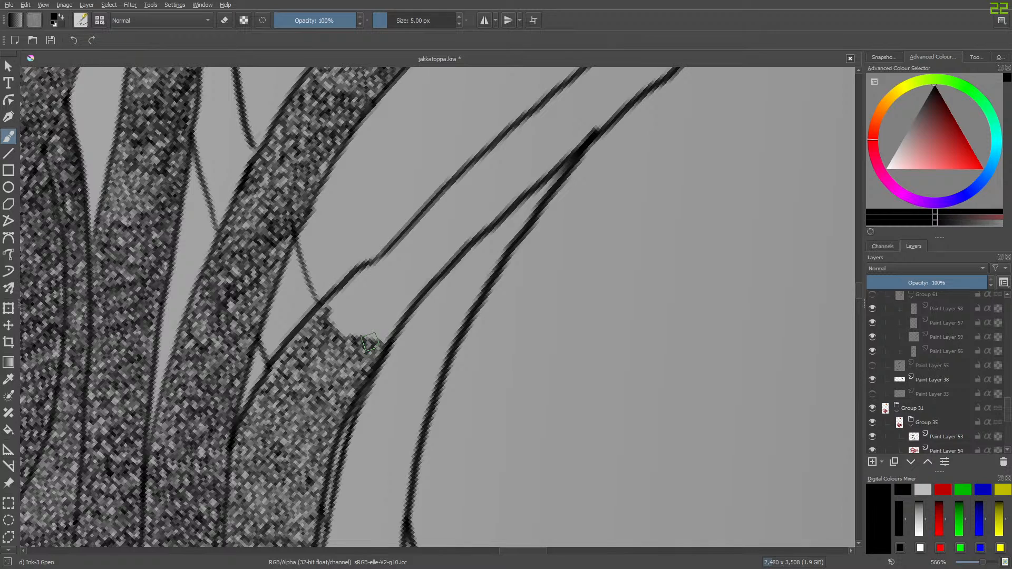
Speckle the spine between both outlines from the longer cross line to just past the small kink in the outline.
mouse_move(371, 343)
mouse_down()
mouse_move(342, 302)
mouse_move(328, 304)
mouse_move(343, 332)
mouse_move(371, 337)
mouse_move(394, 326)
mouse_move(349, 325)
mouse_move(318, 293)
mouse_move(313, 311)
mouse_up()
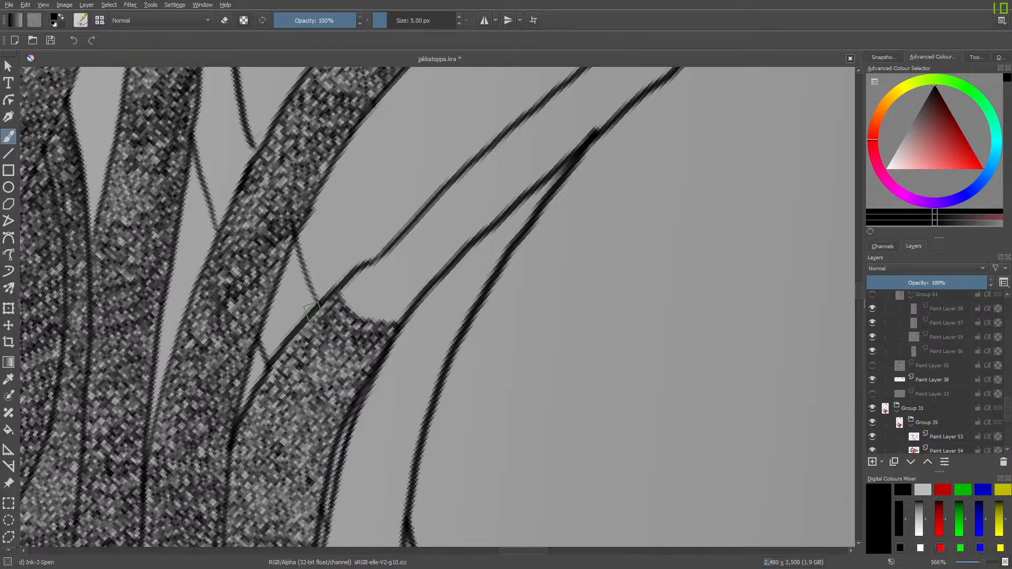
mouse_move(349, 287)
mouse_down()
mouse_move(378, 324)
mouse_move(404, 314)
mouse_move(433, 278)
mouse_move(390, 312)
mouse_move(350, 297)
mouse_move(350, 275)
mouse_move(377, 305)
mouse_move(407, 286)
mouse_move(379, 297)
mouse_move(363, 268)
mouse_move(392, 287)
mouse_move(403, 277)
mouse_move(382, 263)
mouse_move(395, 254)
mouse_move(425, 277)
mouse_up()
mouse_move(436, 270)
mouse_down()
mouse_move(470, 232)
mouse_move(416, 277)
mouse_move(394, 247)
mouse_move(417, 235)
mouse_move(404, 248)
mouse_move(415, 237)
mouse_move(406, 257)
mouse_move(431, 250)
mouse_move(413, 231)
mouse_up()
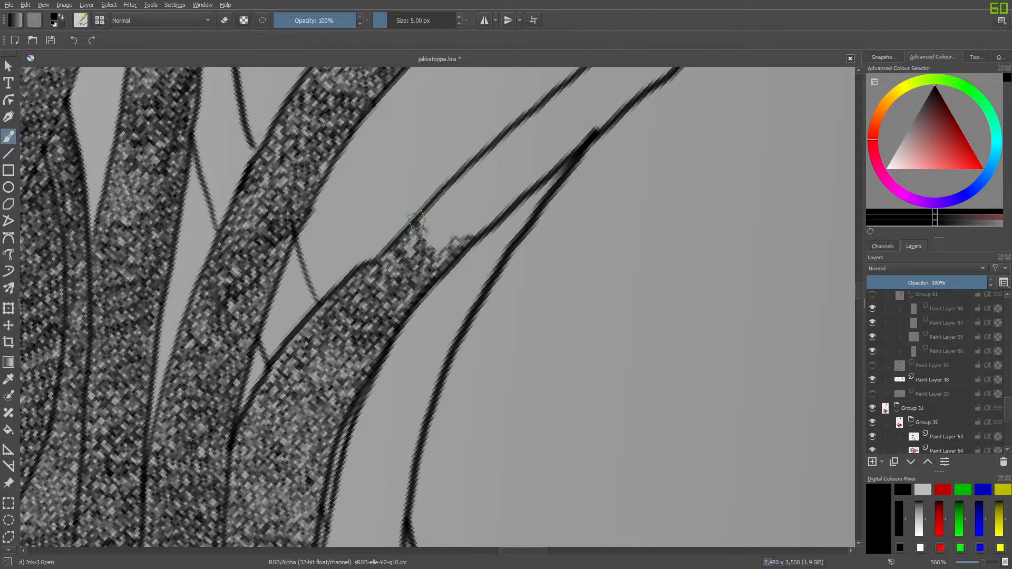
Continue the speckles between both spine outlines past the outline junction, up to the dark notch higher along the spine.
right_click(441, 185)
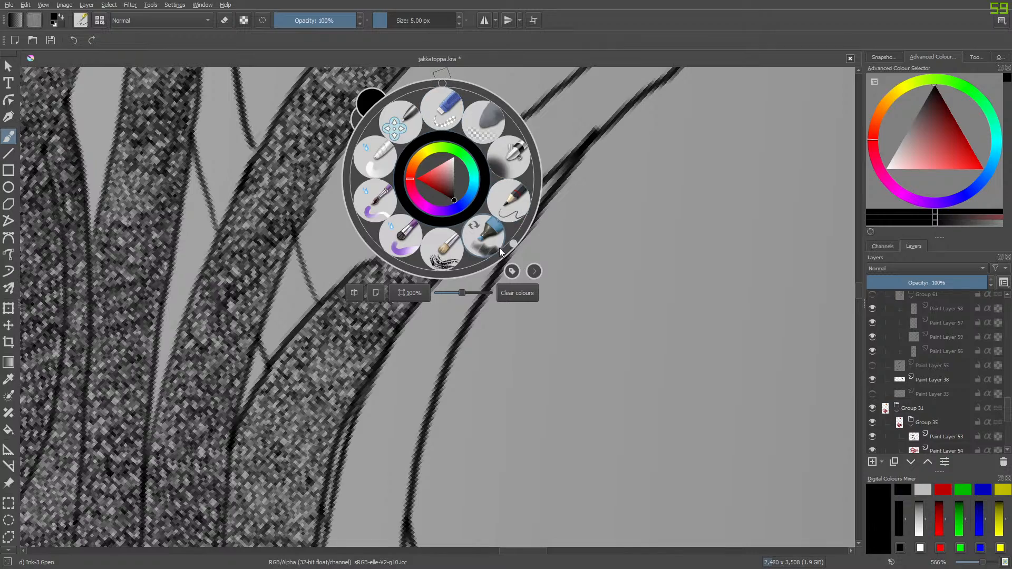
drag(511, 241, 510, 184)
click(492, 205)
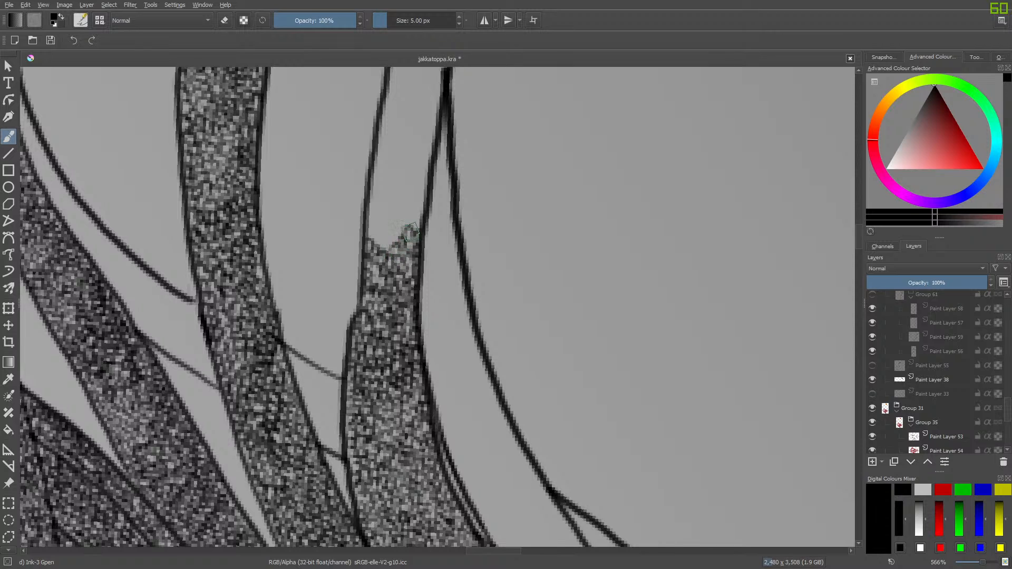
mouse_move(411, 222)
mouse_down()
mouse_move(381, 249)
mouse_move(370, 245)
mouse_move(370, 218)
mouse_move(376, 239)
mouse_move(420, 205)
mouse_move(419, 172)
mouse_move(402, 216)
mouse_move(371, 206)
mouse_move(366, 198)
mouse_move(395, 206)
mouse_move(400, 188)
mouse_move(379, 196)
mouse_move(379, 183)
mouse_move(405, 184)
mouse_move(423, 162)
mouse_move(400, 180)
mouse_move(373, 160)
mouse_move(405, 161)
mouse_up()
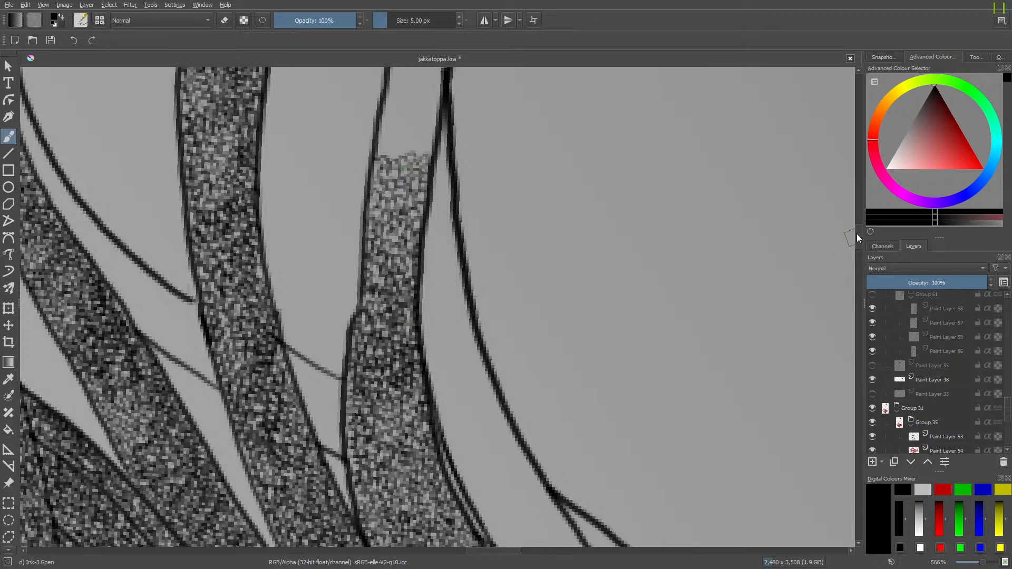
drag(860, 236, 862, 224)
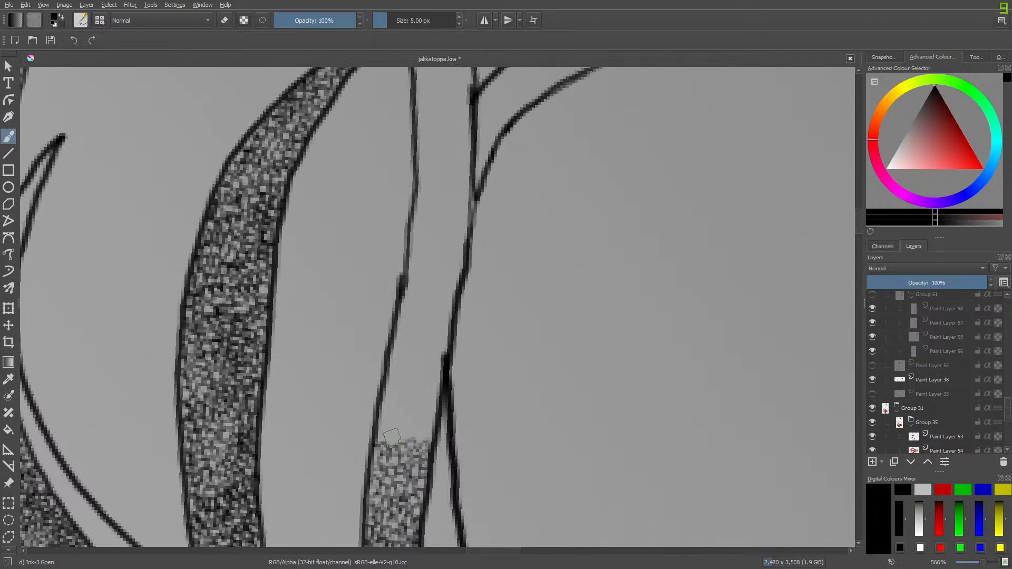
mouse_move(377, 438)
mouse_down()
mouse_move(427, 439)
mouse_move(431, 421)
mouse_move(391, 438)
mouse_move(375, 423)
mouse_move(381, 412)
mouse_move(392, 428)
mouse_move(407, 426)
mouse_move(404, 411)
mouse_move(403, 423)
mouse_move(415, 426)
mouse_move(434, 413)
mouse_move(425, 413)
mouse_move(432, 397)
mouse_move(413, 418)
mouse_move(388, 411)
mouse_move(366, 439)
mouse_up()
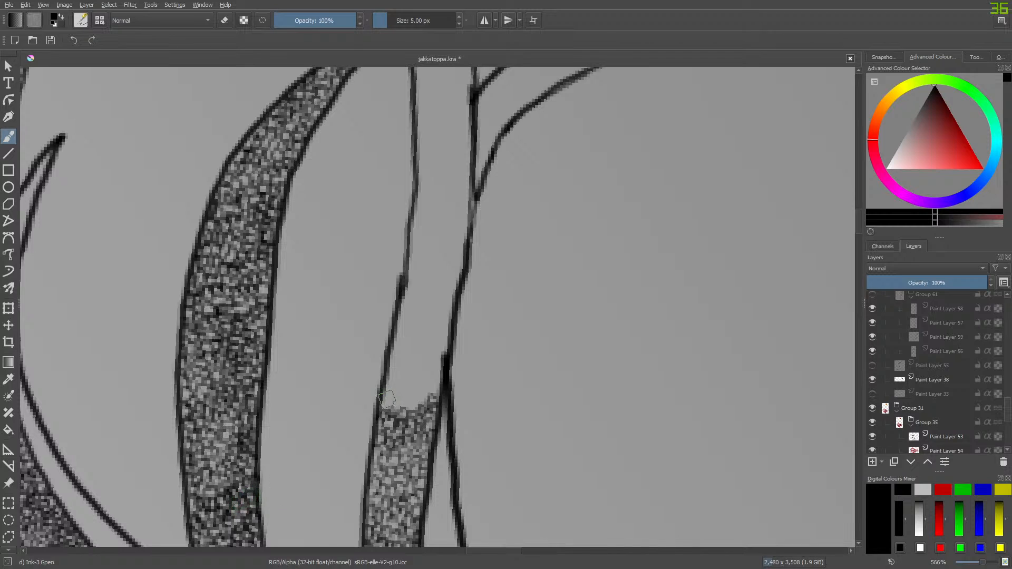
mouse_move(386, 398)
mouse_down()
mouse_move(430, 396)
mouse_move(444, 345)
mouse_move(427, 388)
mouse_move(401, 404)
mouse_move(384, 389)
mouse_move(388, 374)
mouse_move(411, 389)
mouse_move(435, 360)
mouse_move(404, 381)
mouse_move(393, 348)
mouse_move(406, 360)
mouse_move(437, 359)
mouse_move(416, 367)
mouse_move(446, 336)
mouse_move(444, 326)
mouse_move(424, 352)
mouse_move(405, 352)
mouse_move(394, 333)
mouse_move(400, 313)
mouse_move(406, 341)
mouse_move(427, 339)
mouse_move(452, 304)
mouse_move(407, 308)
mouse_up()
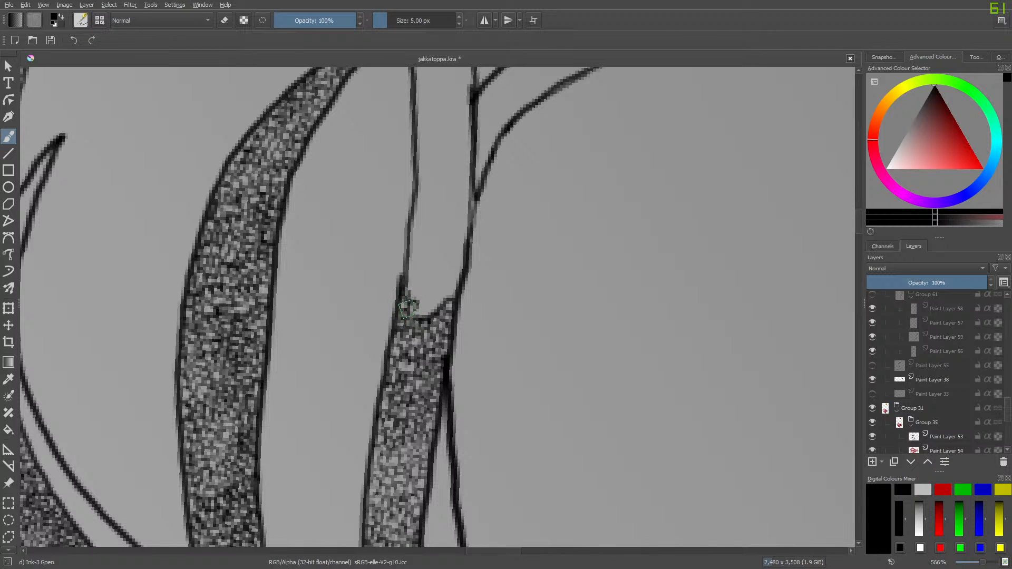
Speckle the spine from the dark notch to just past the point where the side spine branches off.
mouse_move(859, 222)
mouse_down()
mouse_move(859, 206)
mouse_move(862, 217)
mouse_up()
mouse_move(419, 413)
mouse_down()
mouse_move(450, 405)
mouse_move(458, 357)
mouse_move(425, 414)
mouse_move(404, 385)
mouse_move(435, 391)
mouse_move(434, 369)
mouse_move(421, 386)
mouse_move(408, 362)
mouse_move(431, 376)
mouse_move(467, 344)
mouse_move(466, 247)
mouse_move(454, 348)
mouse_move(438, 362)
mouse_move(433, 353)
mouse_move(418, 361)
mouse_move(442, 362)
mouse_move(411, 348)
mouse_move(414, 333)
mouse_move(430, 342)
mouse_move(415, 331)
mouse_move(422, 323)
mouse_move(442, 351)
mouse_move(443, 310)
mouse_move(428, 323)
mouse_move(454, 300)
mouse_move(458, 267)
mouse_move(433, 312)
mouse_move(422, 284)
mouse_move(430, 304)
mouse_move(441, 298)
mouse_move(464, 218)
mouse_move(457, 241)
mouse_up()
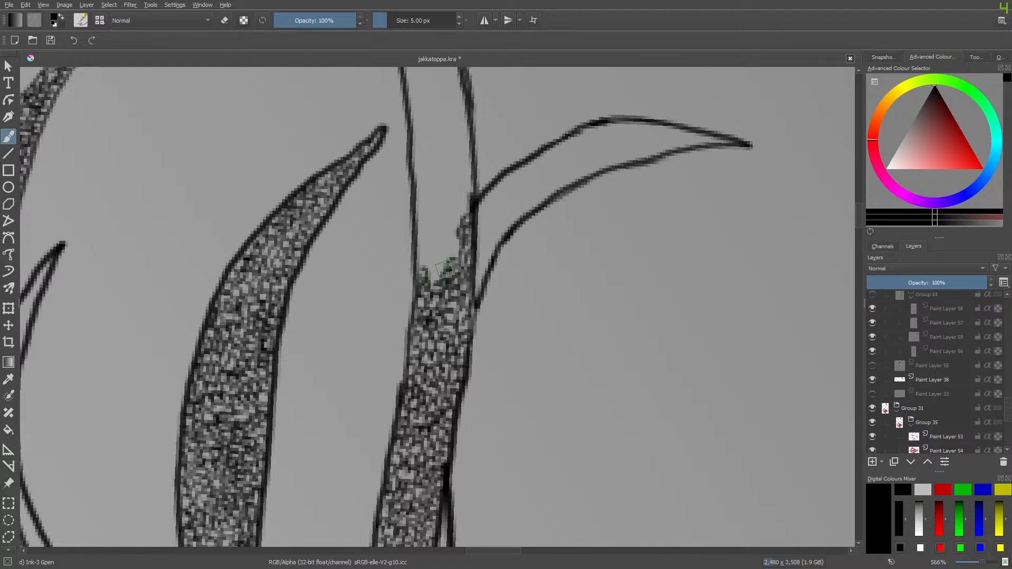
mouse_move(454, 237)
mouse_down()
mouse_move(417, 289)
mouse_move(431, 285)
mouse_move(420, 287)
mouse_move(427, 264)
mouse_move(416, 259)
mouse_move(432, 259)
mouse_move(454, 233)
mouse_move(421, 250)
mouse_move(417, 236)
mouse_move(436, 231)
mouse_move(429, 219)
mouse_move(436, 225)
mouse_move(419, 221)
mouse_move(417, 203)
mouse_move(433, 226)
mouse_move(455, 228)
mouse_move(470, 175)
mouse_move(441, 216)
mouse_move(416, 193)
mouse_move(444, 186)
mouse_up()
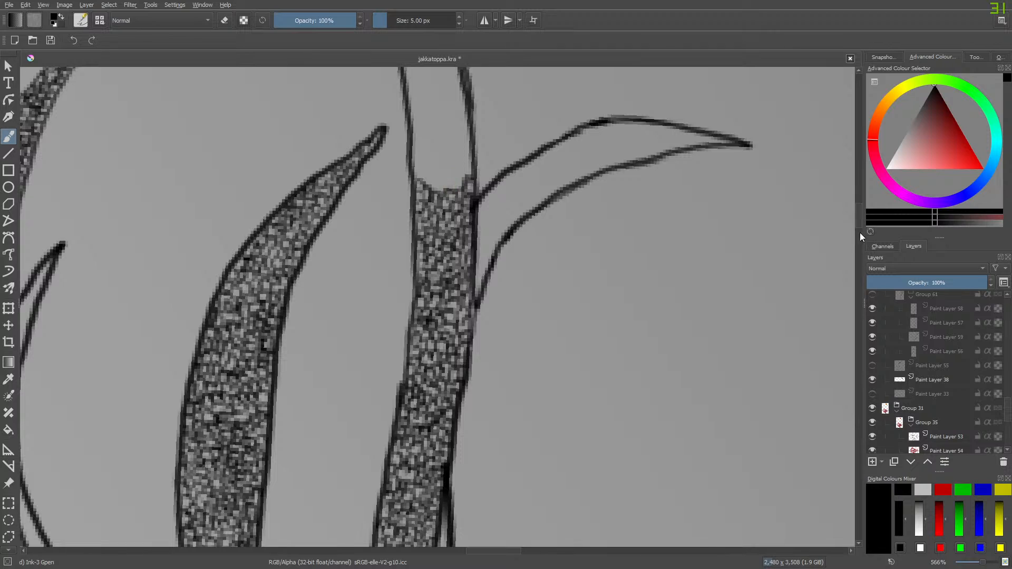
Fill the rest of the spine with speckles from above the side branch to its pointed tip.
scroll(856, 211, up, 5)
mouse_move(430, 377)
mouse_down()
mouse_move(432, 407)
mouse_move(466, 391)
mouse_move(464, 335)
mouse_move(453, 394)
mouse_move(433, 394)
mouse_move(411, 367)
mouse_move(432, 386)
mouse_move(453, 384)
mouse_move(446, 377)
mouse_move(457, 370)
mouse_move(427, 370)
mouse_move(413, 351)
mouse_move(447, 362)
mouse_move(466, 320)
mouse_move(442, 353)
mouse_move(422, 345)
mouse_move(410, 324)
mouse_move(448, 332)
mouse_move(462, 314)
mouse_move(430, 329)
mouse_move(409, 300)
mouse_move(435, 318)
mouse_move(459, 287)
mouse_move(437, 299)
mouse_move(403, 282)
mouse_move(410, 271)
mouse_move(443, 291)
mouse_move(456, 269)
mouse_move(435, 280)
mouse_move(399, 280)
mouse_up()
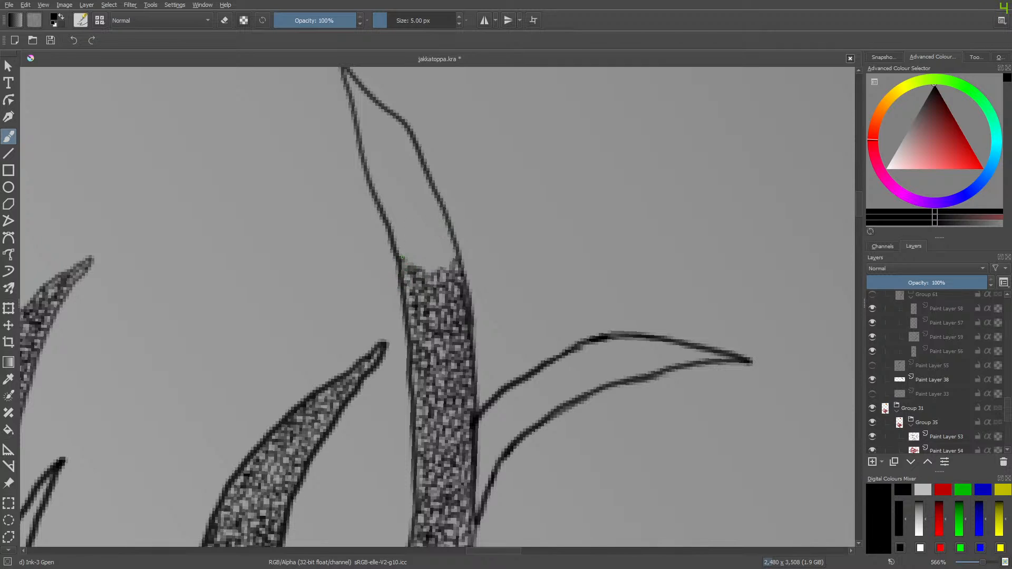
mouse_move(404, 260)
mouse_down()
mouse_move(440, 262)
mouse_move(454, 244)
mouse_move(444, 238)
mouse_up()
mouse_move(440, 233)
mouse_down()
mouse_move(422, 260)
mouse_move(390, 243)
mouse_move(394, 232)
mouse_move(433, 250)
mouse_move(435, 233)
mouse_move(398, 229)
mouse_move(419, 218)
mouse_move(437, 225)
mouse_move(423, 218)
mouse_move(433, 214)
mouse_move(392, 227)
mouse_move(387, 217)
mouse_move(434, 205)
mouse_move(430, 188)
mouse_move(344, 309)
mouse_move(428, 221)
mouse_move(412, 198)
mouse_move(419, 192)
mouse_move(417, 201)
mouse_move(384, 198)
mouse_move(374, 179)
mouse_move(376, 196)
mouse_move(373, 188)
mouse_move(394, 192)
mouse_move(420, 161)
mouse_move(379, 184)
mouse_move(370, 165)
mouse_move(376, 172)
mouse_move(411, 160)
mouse_up()
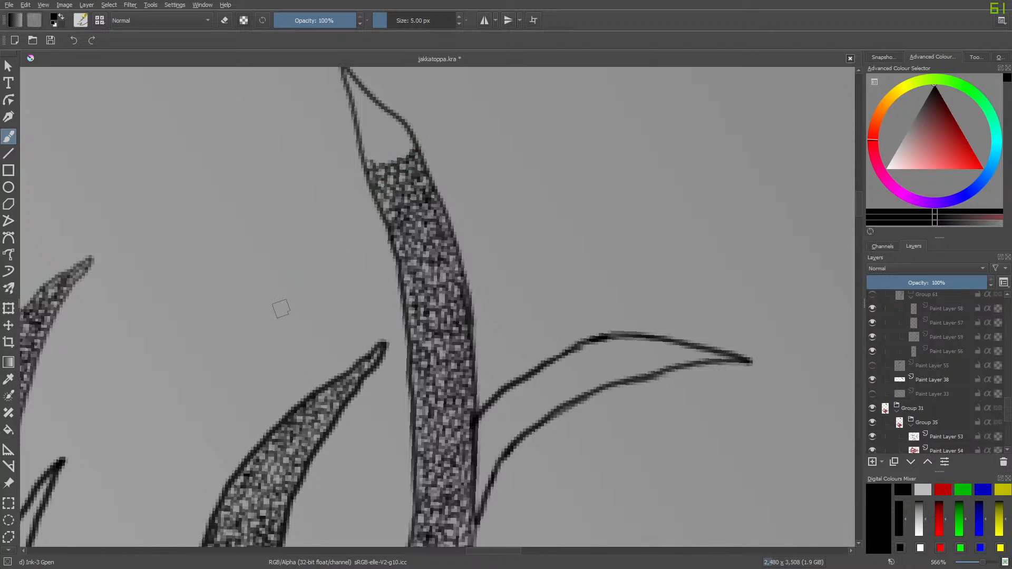
mouse_move(409, 145)
mouse_down()
mouse_move(384, 165)
mouse_move(365, 158)
mouse_move(363, 138)
mouse_move(393, 153)
mouse_move(410, 145)
mouse_move(398, 132)
mouse_move(405, 126)
mouse_move(380, 152)
mouse_up()
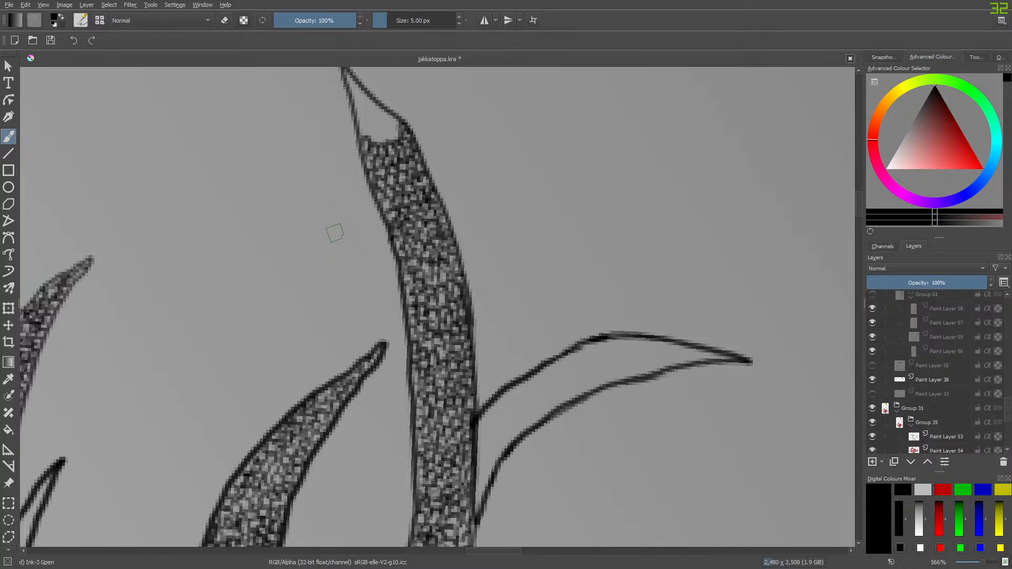
mouse_move(363, 134)
mouse_down()
mouse_move(394, 140)
mouse_move(393, 123)
mouse_move(377, 102)
mouse_up()
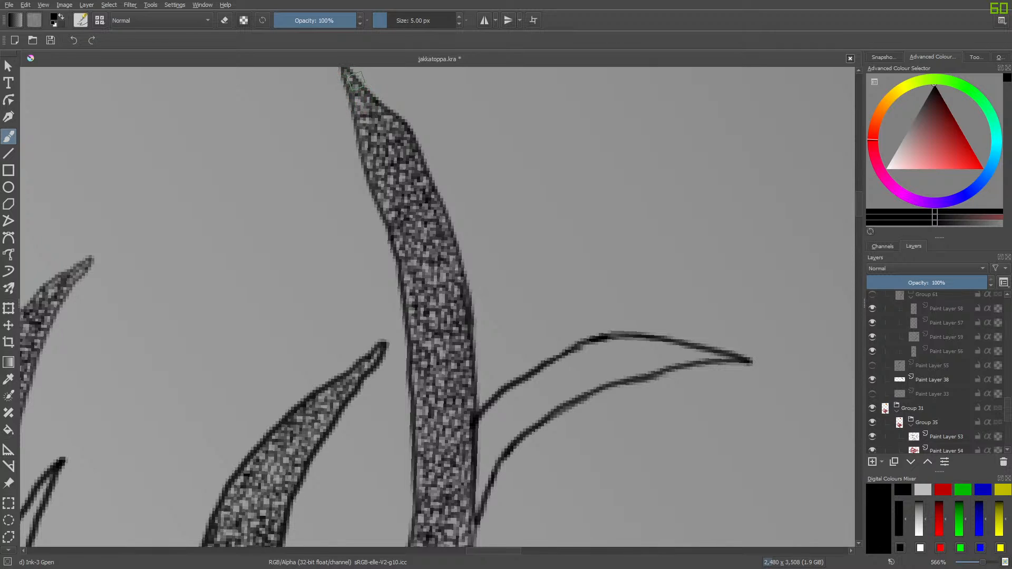
Extend the thin speckled strip along the underside of the white shape to the edge of the brown shape.
mouse_move(856, 213)
mouse_down()
mouse_move(861, 200)
mouse_move(858, 267)
mouse_move(859, 258)
mouse_up()
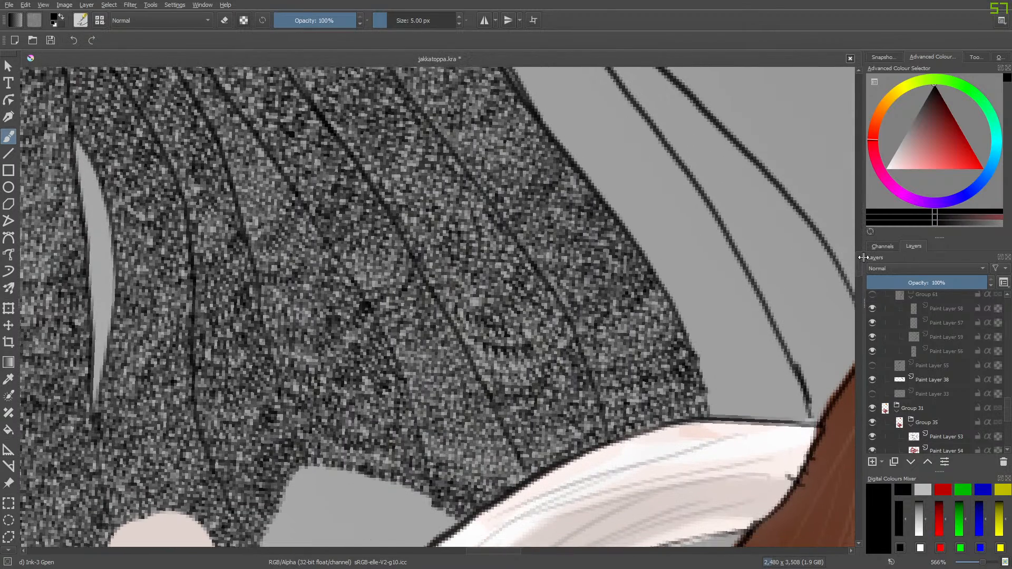
drag(478, 552, 508, 553)
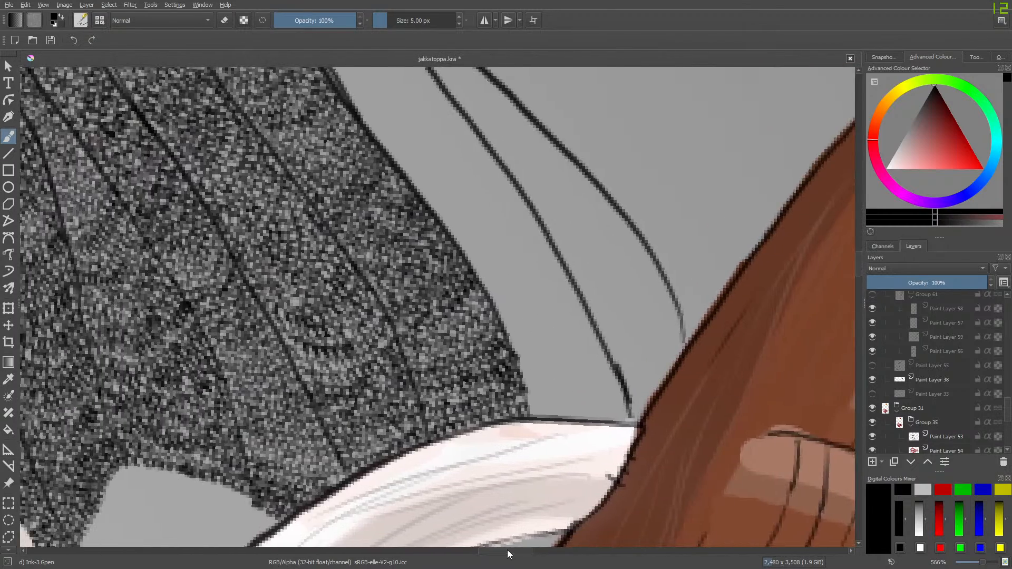
drag(856, 259, 855, 267)
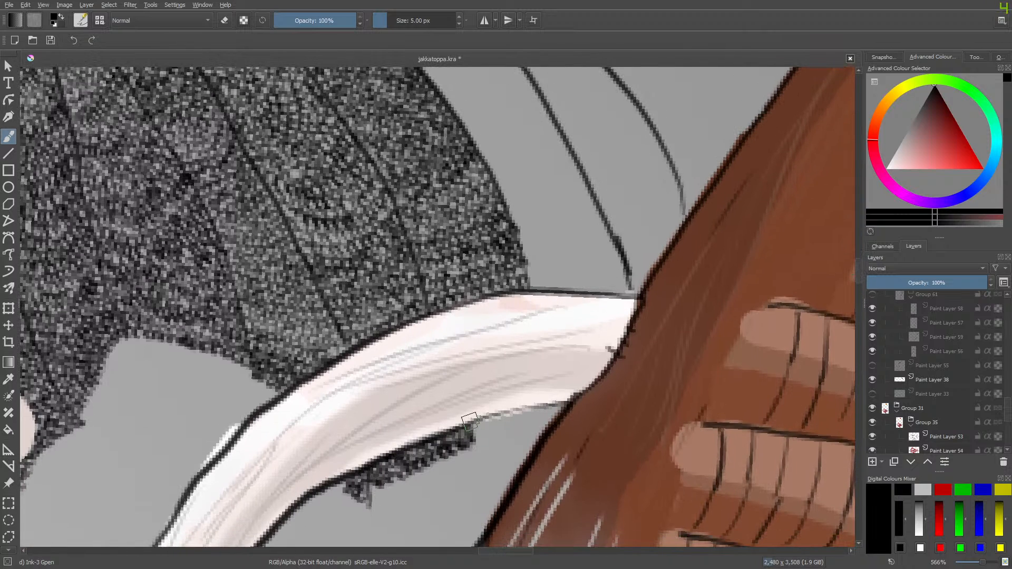
mouse_move(478, 425)
mouse_down()
mouse_move(512, 412)
mouse_move(485, 422)
mouse_move(533, 411)
mouse_up()
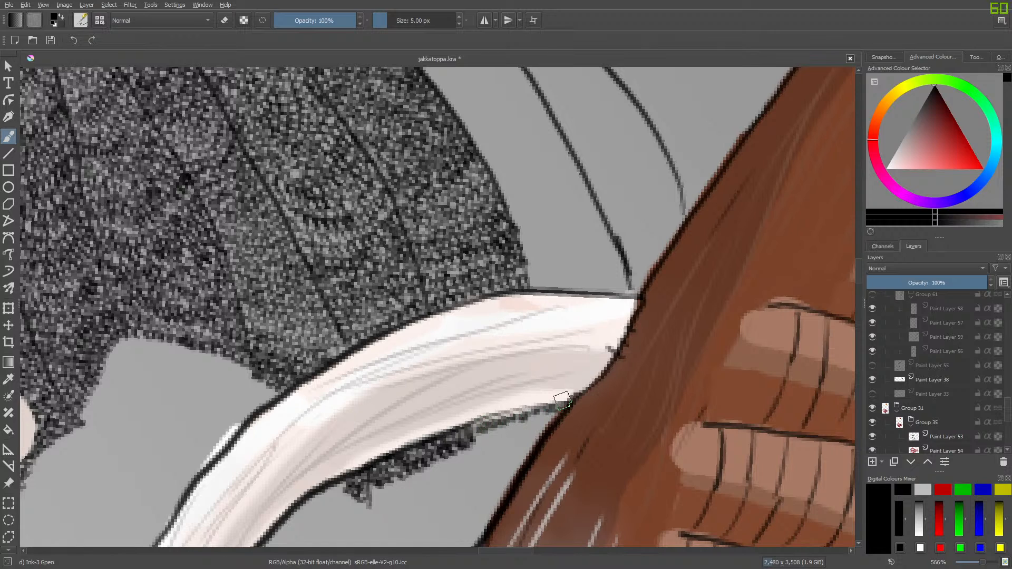
Speckle the base of the next empty spine, starting along the top edge of the white shape.
mouse_move(539, 282)
mouse_down()
mouse_move(560, 274)
mouse_move(563, 290)
mouse_move(579, 277)
mouse_move(607, 290)
mouse_move(626, 275)
mouse_move(530, 270)
mouse_up()
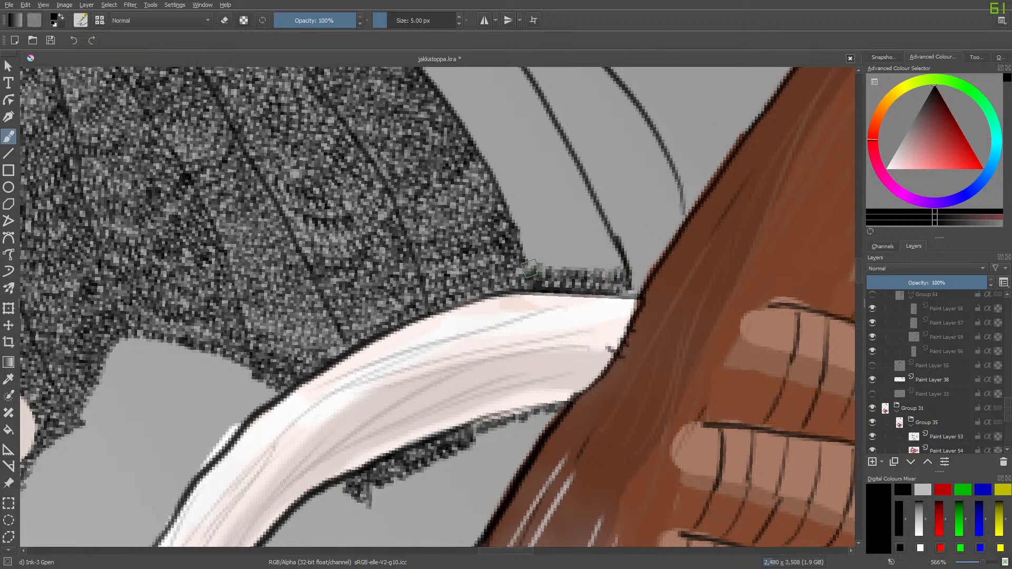
mouse_move(619, 266)
mouse_down()
mouse_move(585, 268)
mouse_move(586, 254)
mouse_move(597, 263)
mouse_move(606, 248)
mouse_move(601, 238)
mouse_move(576, 253)
mouse_move(580, 264)
mouse_move(525, 259)
mouse_move(529, 248)
mouse_move(543, 246)
mouse_move(547, 257)
mouse_move(561, 243)
mouse_move(572, 255)
mouse_move(577, 238)
mouse_move(599, 230)
mouse_move(596, 208)
mouse_move(589, 227)
mouse_move(561, 242)
mouse_move(519, 234)
mouse_move(519, 221)
mouse_move(539, 223)
mouse_move(543, 237)
mouse_move(547, 216)
mouse_move(537, 227)
mouse_move(553, 241)
mouse_move(560, 217)
mouse_move(570, 234)
mouse_move(583, 193)
mouse_move(563, 213)
mouse_move(514, 217)
mouse_move(519, 204)
mouse_move(549, 208)
mouse_move(578, 182)
mouse_move(574, 168)
mouse_move(577, 184)
mouse_move(556, 204)
mouse_move(508, 194)
mouse_up()
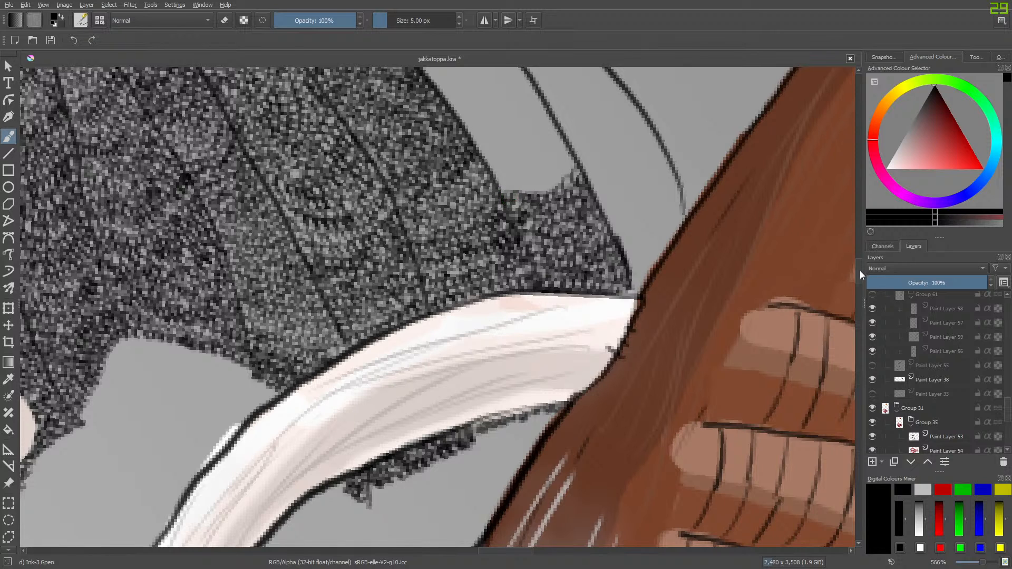
drag(859, 270, 862, 258)
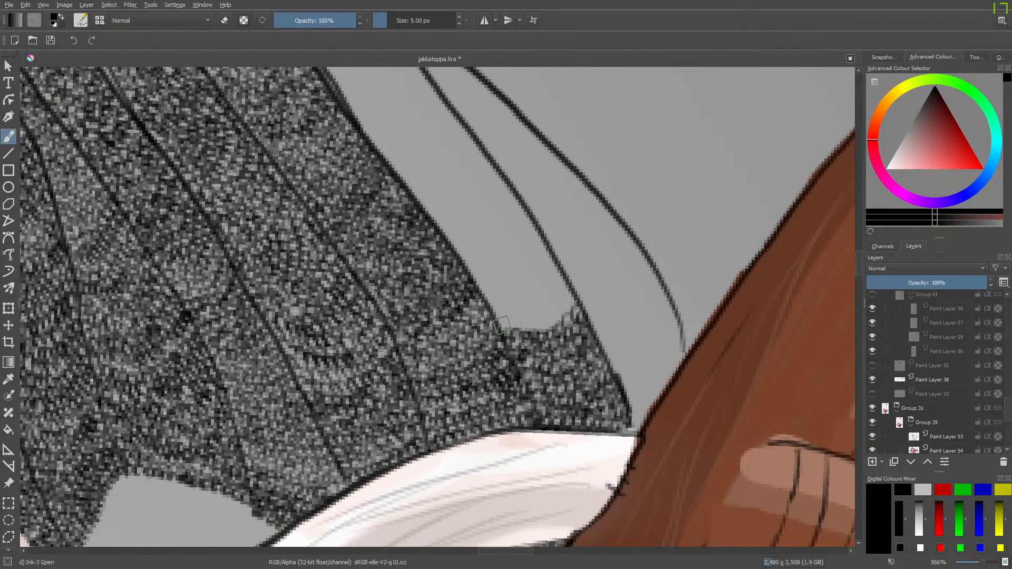
mouse_move(502, 325)
mouse_down()
mouse_move(539, 325)
mouse_move(567, 305)
mouse_up()
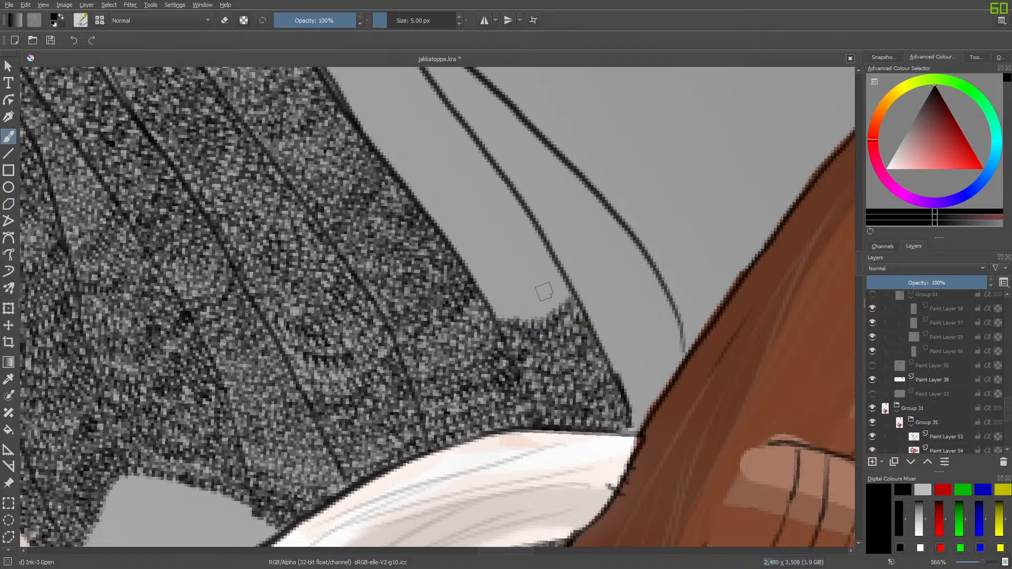
Extend the base speckles well into the spine, spanning both of its outlines with an even front.
right_click(545, 272)
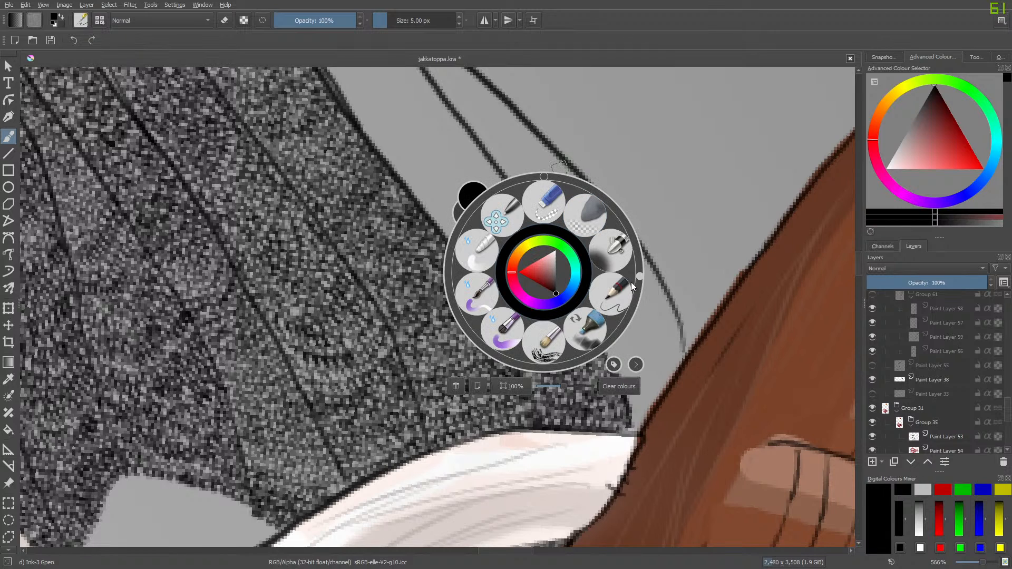
mouse_move(640, 273)
mouse_down()
mouse_move(599, 197)
mouse_move(580, 184)
mouse_up()
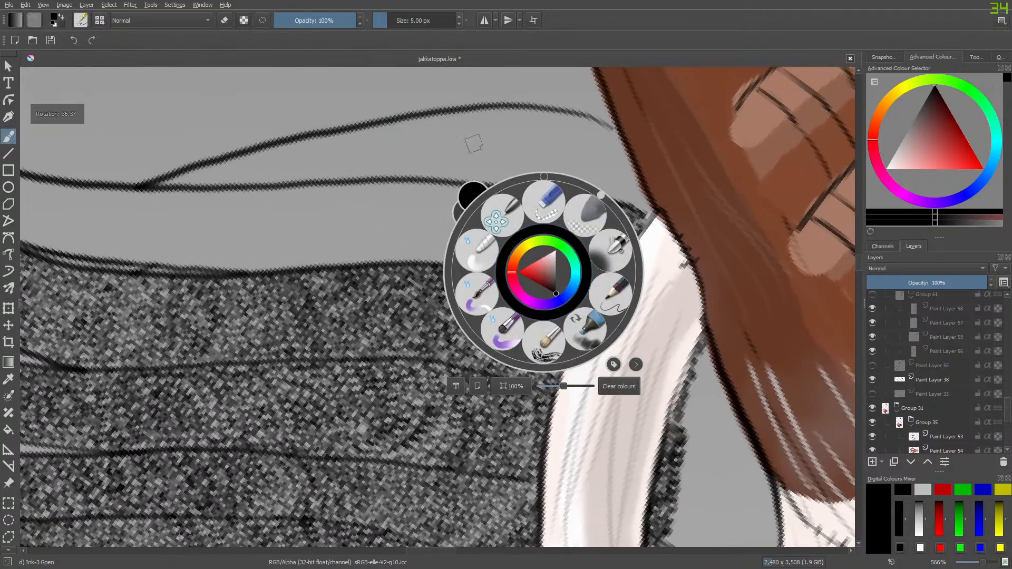
click(534, 136)
mouse_move(506, 195)
mouse_down()
mouse_move(459, 191)
mouse_move(485, 193)
mouse_move(501, 211)
mouse_move(472, 208)
mouse_move(506, 228)
mouse_move(469, 238)
mouse_move(489, 238)
mouse_move(469, 251)
mouse_move(479, 257)
mouse_move(453, 257)
mouse_move(457, 228)
mouse_up()
mouse_move(458, 189)
mouse_down()
mouse_move(431, 184)
mouse_move(444, 202)
mouse_move(465, 188)
mouse_move(456, 202)
mouse_move(476, 210)
mouse_move(437, 204)
mouse_up()
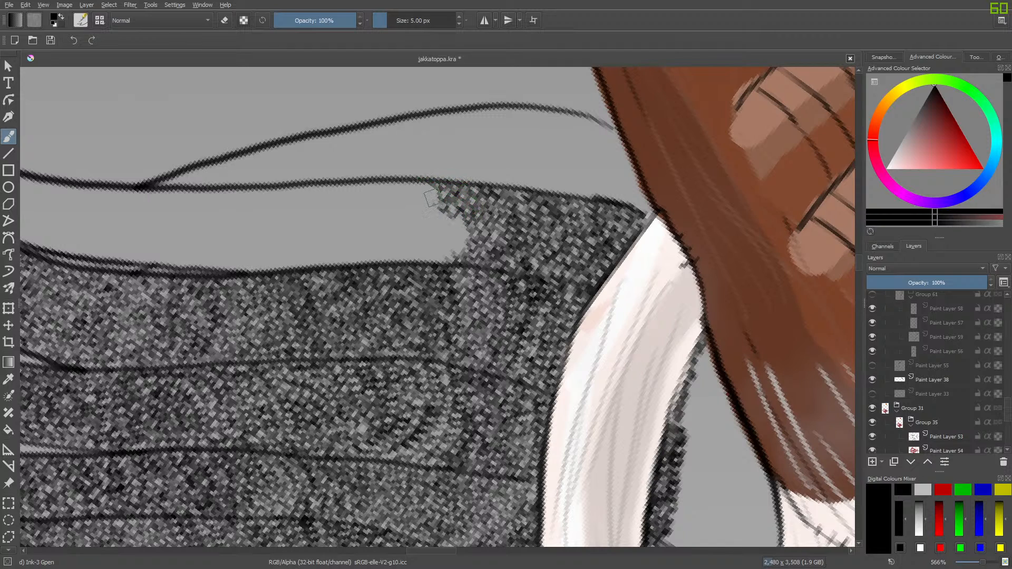
mouse_move(419, 167)
mouse_down()
mouse_move(418, 197)
mouse_move(432, 194)
mouse_move(441, 219)
mouse_move(464, 217)
mouse_move(446, 251)
mouse_move(442, 224)
mouse_move(417, 193)
mouse_move(405, 186)
mouse_move(405, 196)
mouse_move(398, 176)
mouse_move(381, 182)
mouse_move(403, 198)
mouse_move(407, 216)
mouse_move(429, 215)
mouse_move(427, 228)
mouse_move(441, 235)
mouse_move(429, 245)
mouse_move(449, 249)
mouse_move(443, 263)
mouse_move(417, 259)
mouse_move(430, 261)
mouse_move(414, 244)
mouse_move(424, 232)
mouse_move(391, 206)
mouse_move(398, 226)
mouse_move(415, 222)
mouse_move(416, 247)
mouse_up()
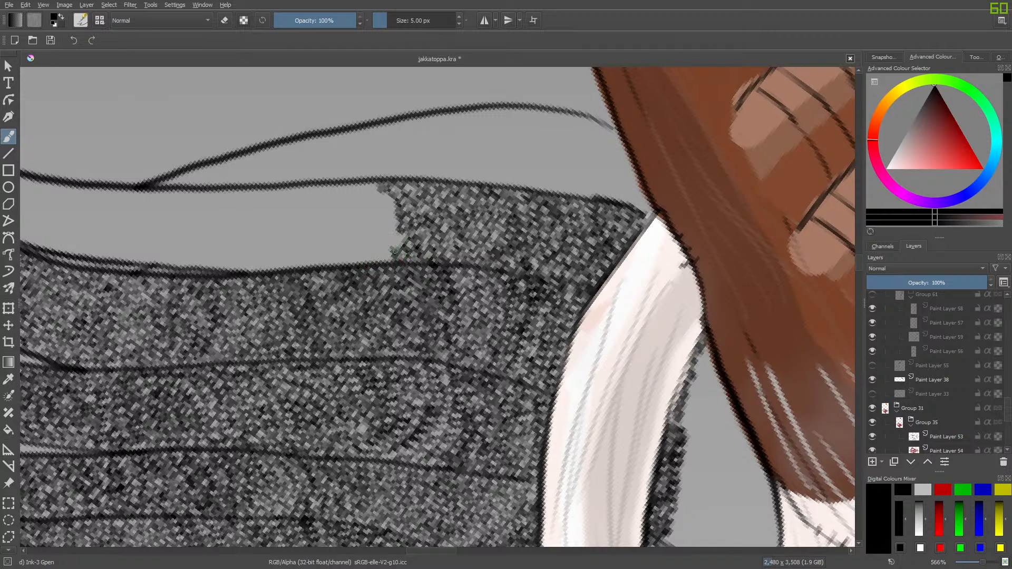
mouse_move(396, 252)
mouse_down()
mouse_move(375, 259)
mouse_move(405, 236)
mouse_up()
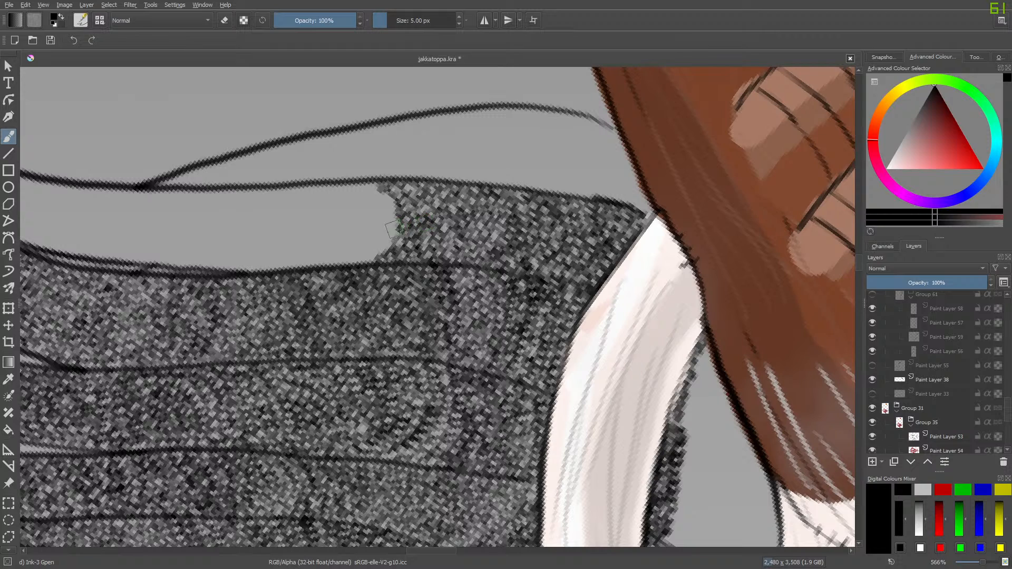
Advance the speckles along both outlines of the spine toward the start of the doubled outline.
mouse_move(389, 239)
mouse_down()
mouse_move(387, 187)
mouse_move(380, 195)
mouse_move(344, 180)
mouse_move(380, 202)
mouse_move(387, 230)
mouse_move(385, 244)
mouse_move(359, 239)
mouse_move(364, 246)
mouse_move(375, 214)
mouse_move(359, 219)
mouse_move(340, 242)
mouse_move(349, 236)
mouse_move(349, 256)
mouse_move(376, 244)
mouse_move(366, 262)
mouse_move(336, 263)
mouse_up()
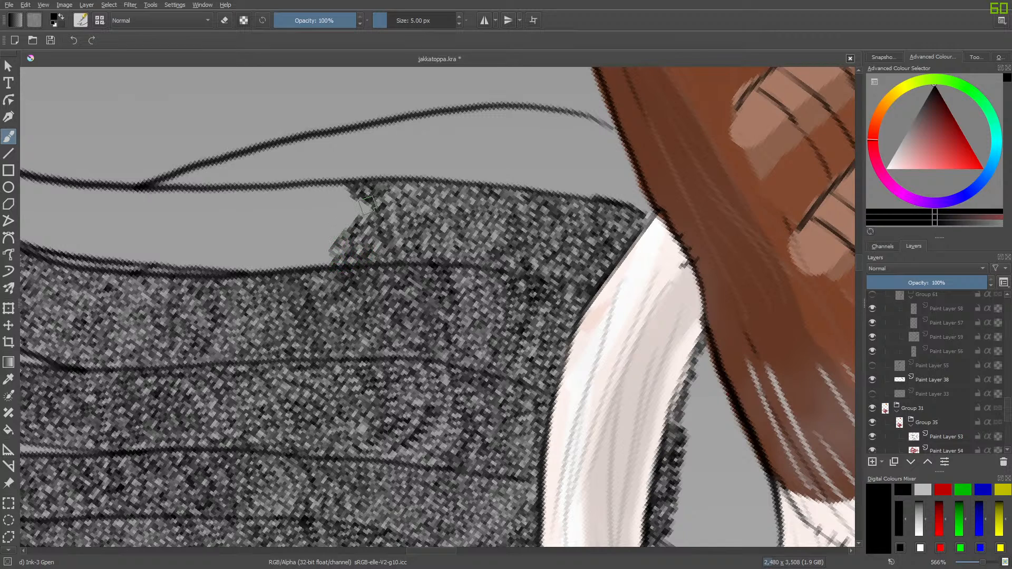
mouse_move(368, 204)
mouse_down()
mouse_move(338, 185)
mouse_move(332, 191)
mouse_move(356, 203)
mouse_move(372, 199)
mouse_move(364, 216)
mouse_move(348, 218)
mouse_move(324, 192)
mouse_move(264, 188)
mouse_move(334, 197)
mouse_up()
mouse_move(337, 207)
mouse_down()
mouse_move(349, 224)
mouse_move(331, 247)
mouse_move(299, 270)
mouse_move(292, 264)
mouse_move(325, 262)
mouse_up()
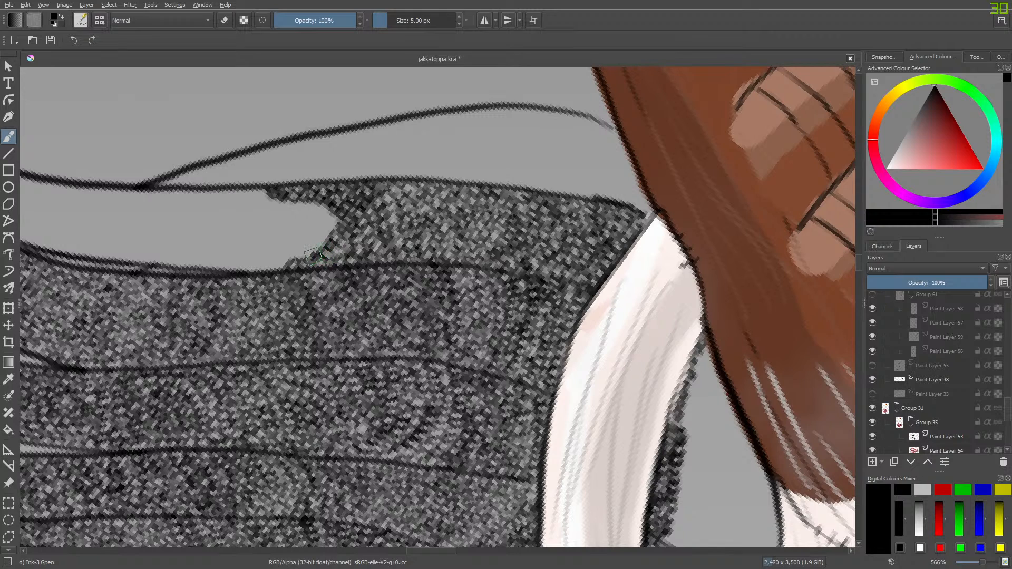
mouse_move(253, 196)
mouse_down()
mouse_move(283, 205)
mouse_move(322, 202)
mouse_move(338, 216)
mouse_up()
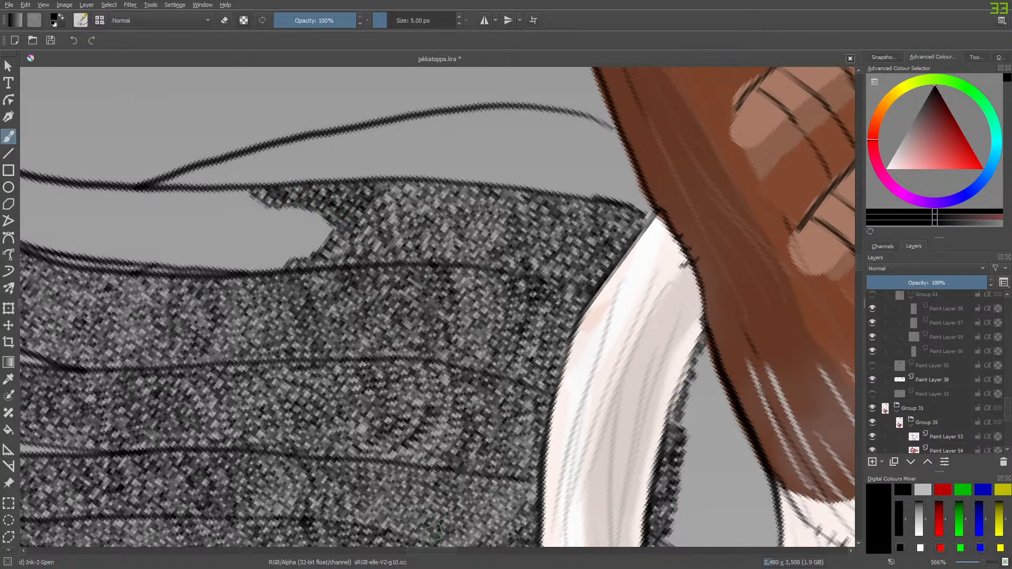
Fill the spine with speckles alongside the doubled outline and just past the fork in the opposite outline.
mouse_move(429, 549)
mouse_down()
mouse_move(396, 546)
mouse_move(413, 546)
mouse_up()
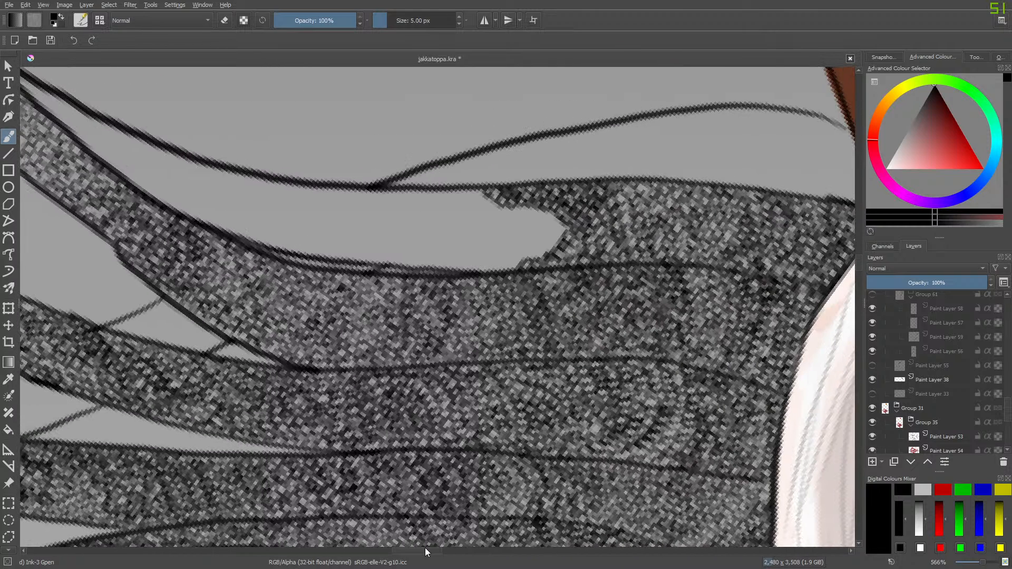
mouse_move(504, 199)
mouse_down()
mouse_move(565, 226)
mouse_move(544, 256)
mouse_move(535, 249)
mouse_move(516, 266)
mouse_move(438, 271)
mouse_move(515, 258)
mouse_move(554, 232)
mouse_move(548, 218)
mouse_move(512, 222)
mouse_move(502, 200)
mouse_move(465, 189)
mouse_move(376, 198)
mouse_move(493, 199)
mouse_move(485, 221)
mouse_move(498, 215)
mouse_move(540, 230)
mouse_move(485, 254)
mouse_move(363, 258)
mouse_move(486, 245)
mouse_move(498, 220)
mouse_move(474, 227)
mouse_move(457, 205)
mouse_move(409, 209)
mouse_move(458, 218)
mouse_move(448, 242)
mouse_move(376, 258)
mouse_move(438, 225)
mouse_move(411, 222)
mouse_move(391, 242)
mouse_up()
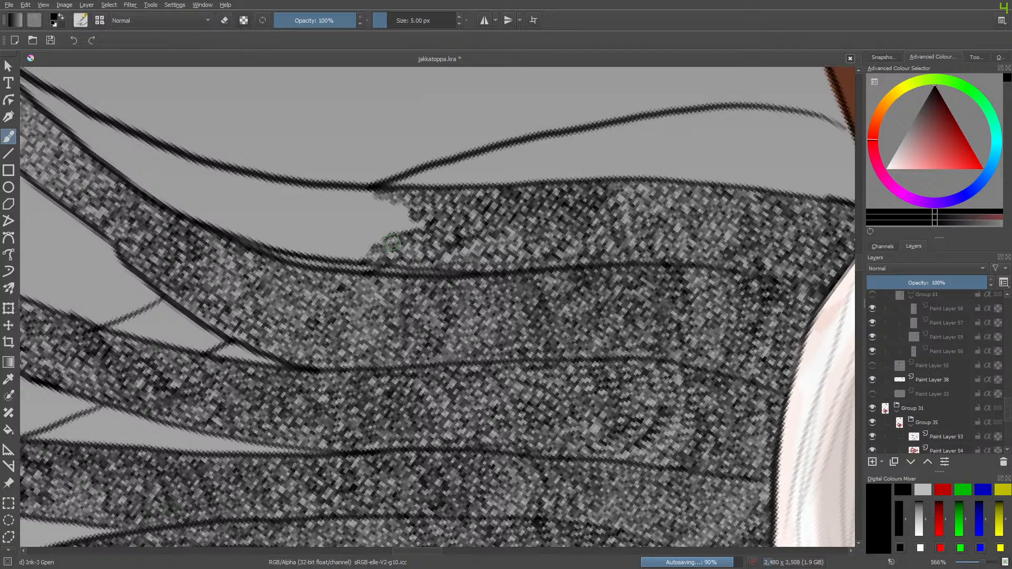
mouse_move(391, 242)
mouse_down()
mouse_move(438, 203)
mouse_move(418, 228)
mouse_move(399, 232)
mouse_move(399, 211)
mouse_move(375, 191)
mouse_move(328, 181)
mouse_move(299, 190)
mouse_move(393, 214)
mouse_move(375, 248)
mouse_move(288, 216)
mouse_move(291, 225)
mouse_move(336, 238)
mouse_move(277, 211)
mouse_up()
key(e)
key(e)
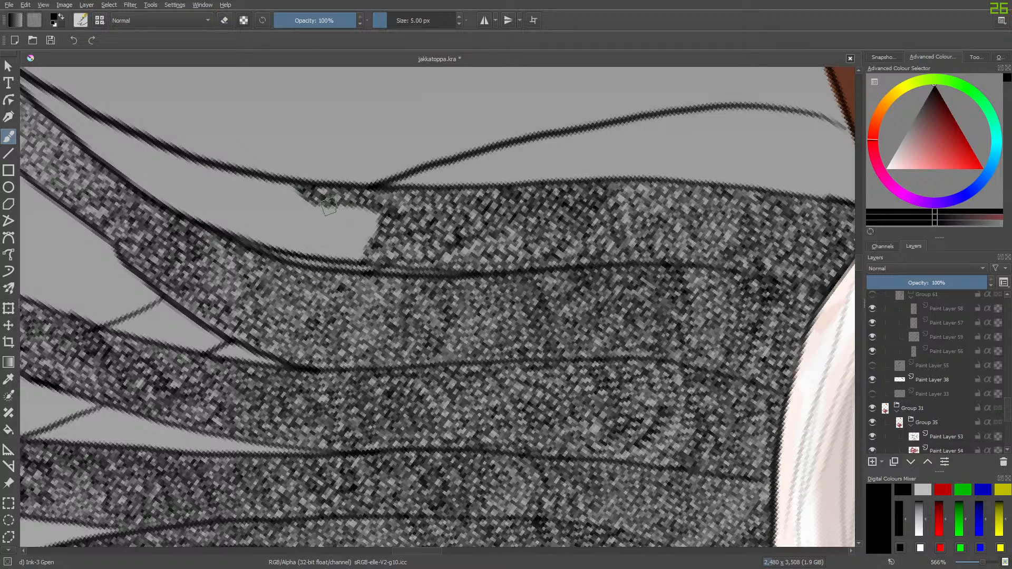
mouse_move(338, 210)
mouse_down()
mouse_move(375, 212)
mouse_move(380, 230)
mouse_move(366, 244)
mouse_move(332, 226)
mouse_move(297, 228)
mouse_move(311, 242)
mouse_move(316, 227)
mouse_move(300, 232)
mouse_move(316, 233)
mouse_up()
key(e)
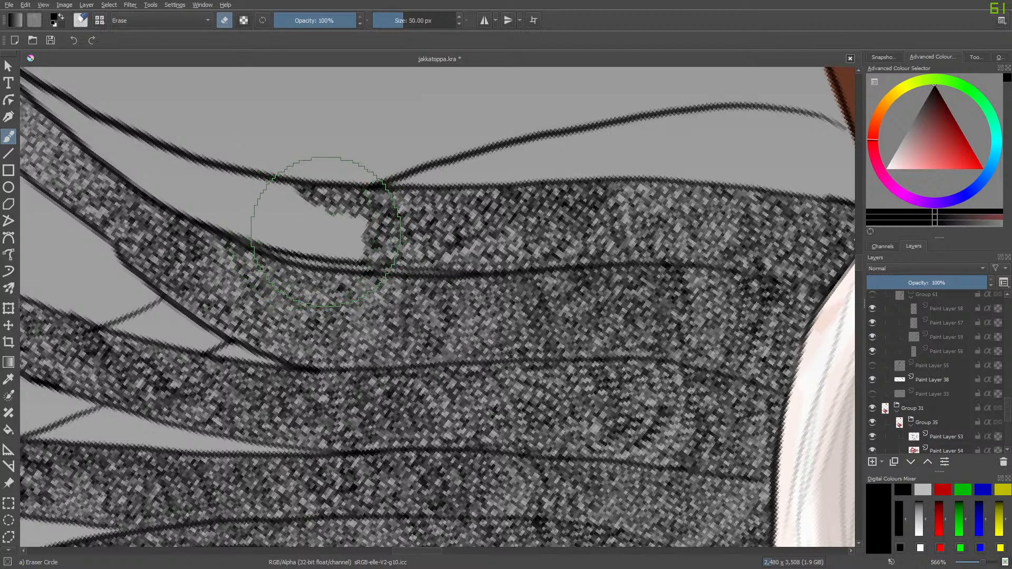
key(/)
mouse_move(291, 207)
mouse_down()
mouse_move(273, 235)
mouse_move(251, 215)
mouse_move(273, 217)
mouse_move(262, 215)
mouse_up()
key(/)
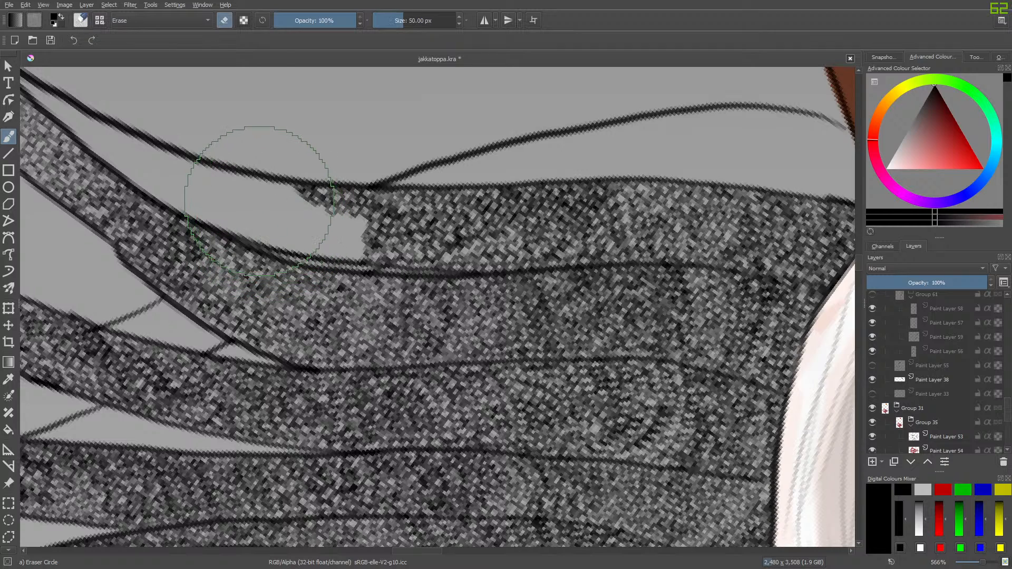
key(/)
Speckle the spine from the outline fork on into the narrow stretch between the two converging outlines.
mouse_move(364, 216)
mouse_down()
mouse_move(350, 262)
mouse_move(299, 254)
mouse_move(346, 249)
mouse_move(352, 233)
mouse_move(315, 200)
mouse_move(316, 216)
mouse_move(342, 229)
mouse_move(297, 248)
mouse_move(261, 246)
mouse_move(235, 232)
mouse_move(315, 241)
mouse_move(324, 224)
mouse_move(249, 230)
mouse_move(304, 211)
mouse_move(293, 187)
mouse_move(272, 180)
mouse_move(279, 221)
mouse_move(303, 218)
mouse_move(304, 203)
mouse_move(210, 158)
mouse_move(235, 180)
mouse_move(288, 193)
mouse_move(271, 209)
mouse_move(286, 204)
mouse_move(217, 224)
mouse_move(185, 211)
mouse_move(166, 200)
mouse_move(246, 212)
mouse_move(273, 204)
mouse_move(136, 140)
mouse_move(210, 182)
mouse_move(226, 203)
mouse_move(249, 201)
mouse_move(181, 201)
mouse_move(138, 177)
mouse_move(190, 193)
mouse_up()
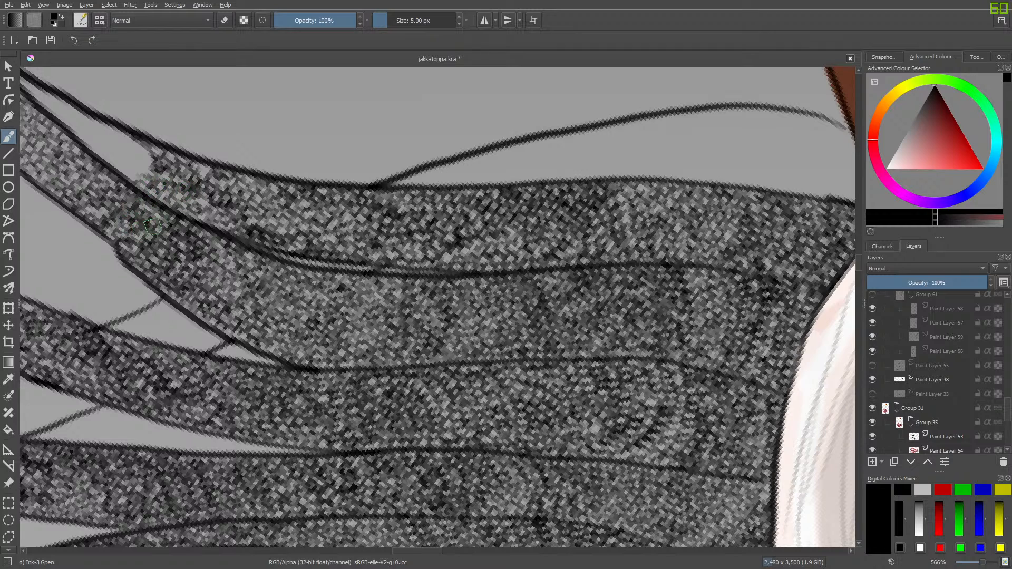
mouse_move(141, 185)
mouse_down()
mouse_move(98, 151)
mouse_move(138, 166)
mouse_move(147, 151)
mouse_move(125, 136)
mouse_move(120, 146)
mouse_move(136, 145)
mouse_move(136, 165)
mouse_move(119, 139)
mouse_move(108, 143)
mouse_move(125, 136)
mouse_move(84, 115)
mouse_move(100, 137)
mouse_move(103, 126)
mouse_move(92, 132)
mouse_move(104, 132)
mouse_move(92, 147)
mouse_move(102, 149)
mouse_move(80, 140)
mouse_move(57, 112)
mouse_move(83, 117)
mouse_move(79, 132)
mouse_move(52, 89)
mouse_move(87, 103)
mouse_up()
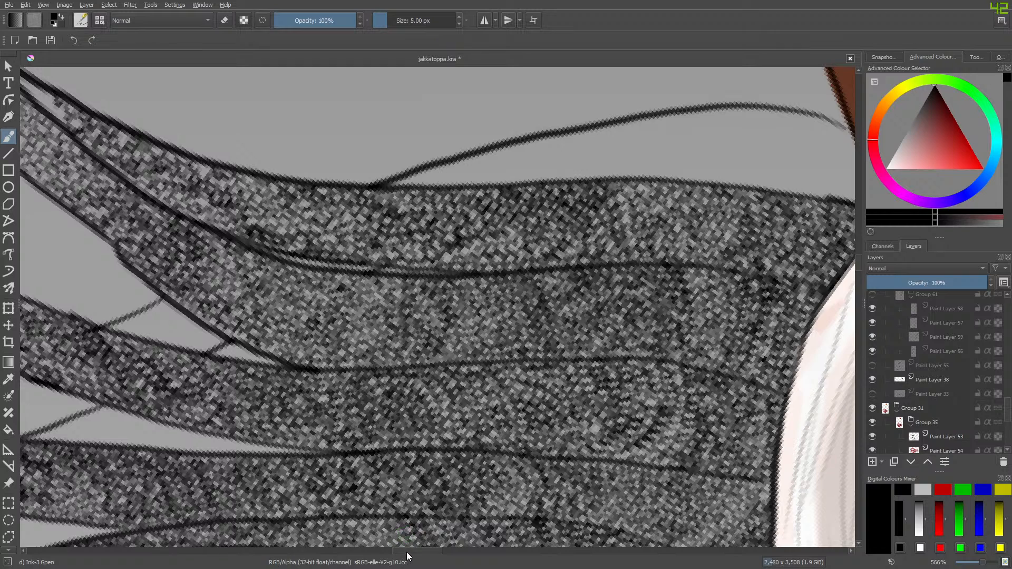
Fill the remaining narrow sliver where the spine's two outlines converge with black speckles.
scroll(400, 537, left, 5)
scroll(858, 258, up, 5)
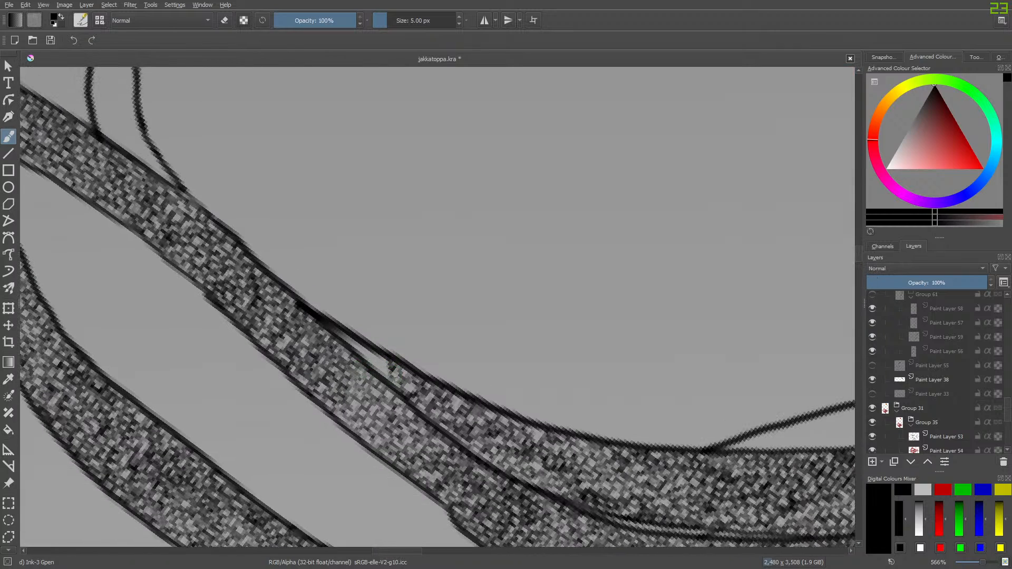
mouse_move(386, 375)
mouse_down()
mouse_move(365, 361)
mouse_move(376, 354)
mouse_move(358, 357)
mouse_move(355, 343)
mouse_move(333, 328)
mouse_up()
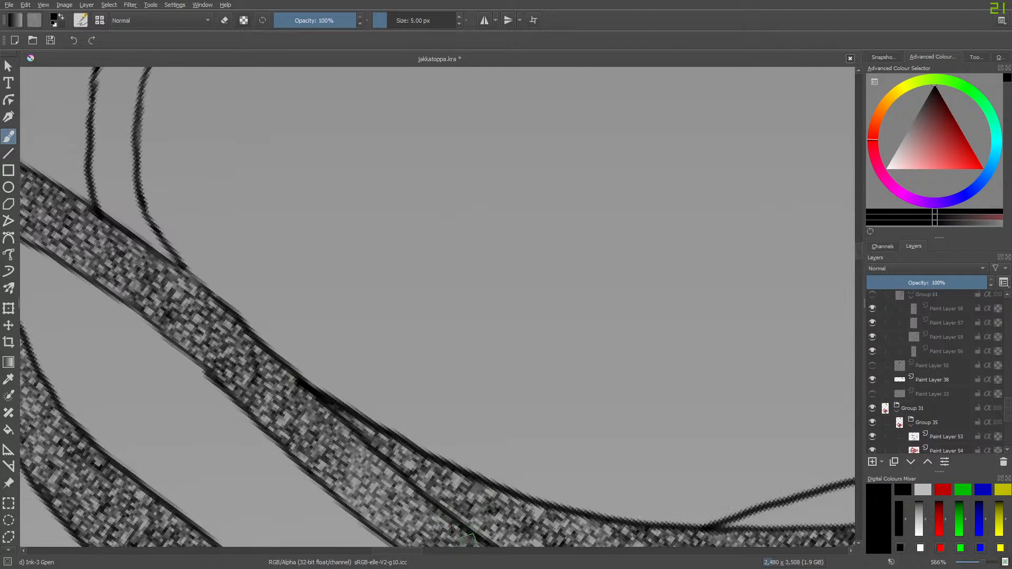
Fill the small upright side spine that branches off the uppermost spine with speckles, working from its base toward its tip.
drag(401, 552, 390, 551)
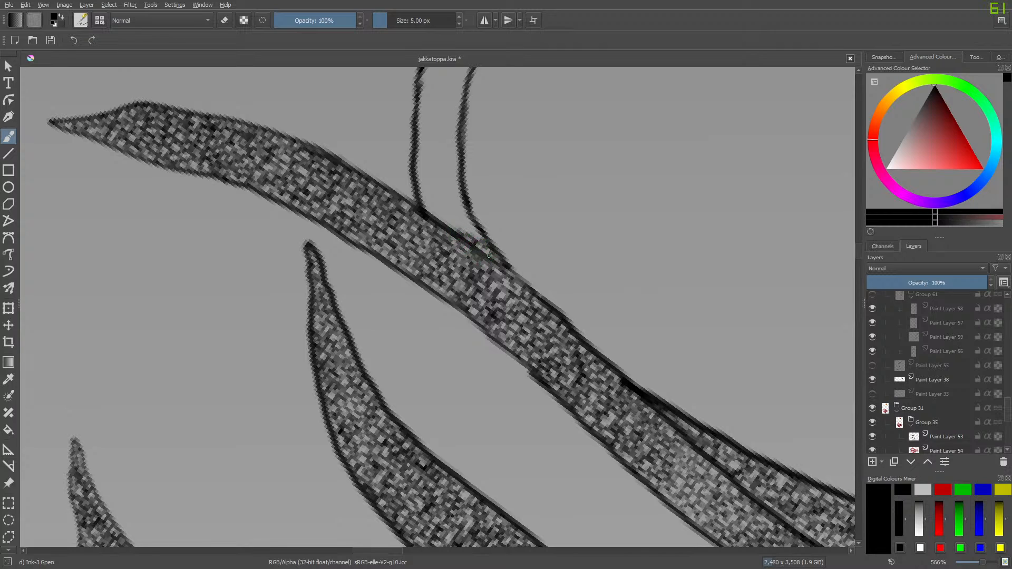
drag(473, 230, 457, 187)
mouse_move(457, 227)
mouse_down()
mouse_move(427, 216)
mouse_move(426, 195)
mouse_move(454, 216)
mouse_move(451, 203)
mouse_move(422, 192)
mouse_move(450, 183)
mouse_move(428, 186)
mouse_move(414, 164)
mouse_move(429, 184)
mouse_move(415, 168)
mouse_move(412, 176)
mouse_move(424, 163)
mouse_move(448, 181)
mouse_move(456, 149)
mouse_move(421, 165)
mouse_move(427, 142)
mouse_move(438, 151)
mouse_move(459, 123)
mouse_move(450, 118)
mouse_move(460, 89)
mouse_move(439, 135)
mouse_up()
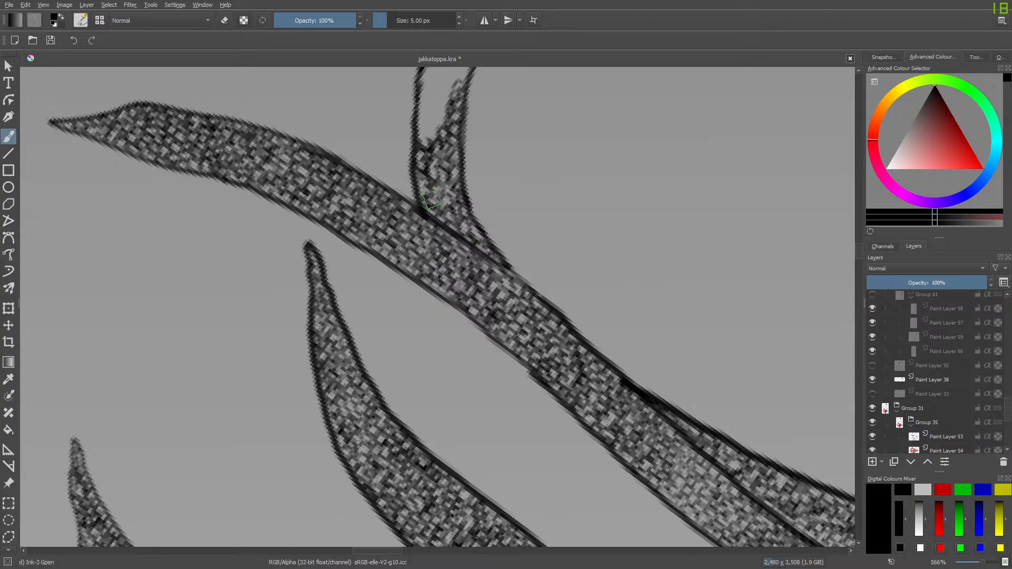
mouse_move(430, 130)
mouse_down()
mouse_move(419, 135)
mouse_move(425, 98)
mouse_move(428, 118)
mouse_move(442, 118)
mouse_move(446, 93)
mouse_up()
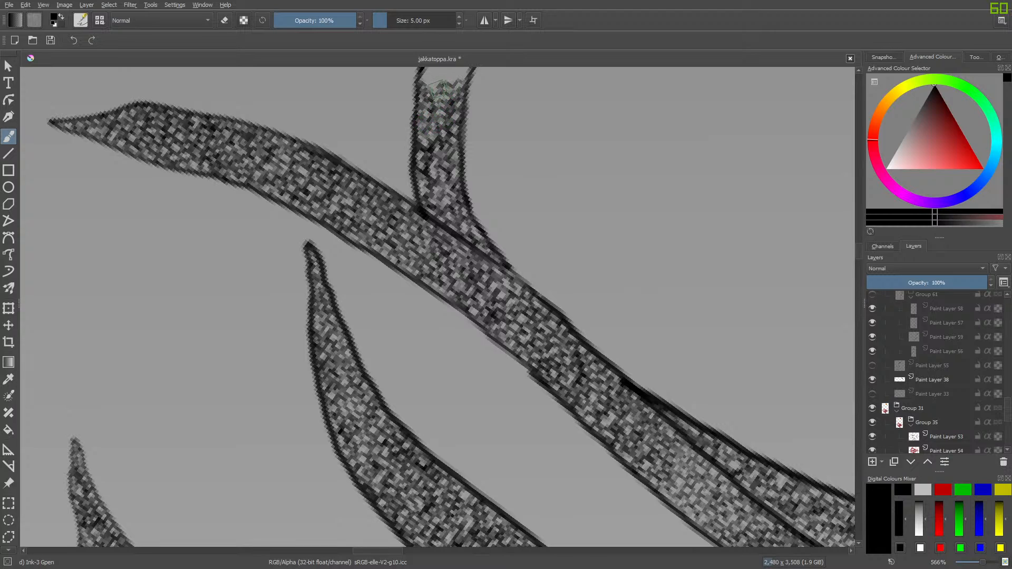
scroll(858, 251, up, 5)
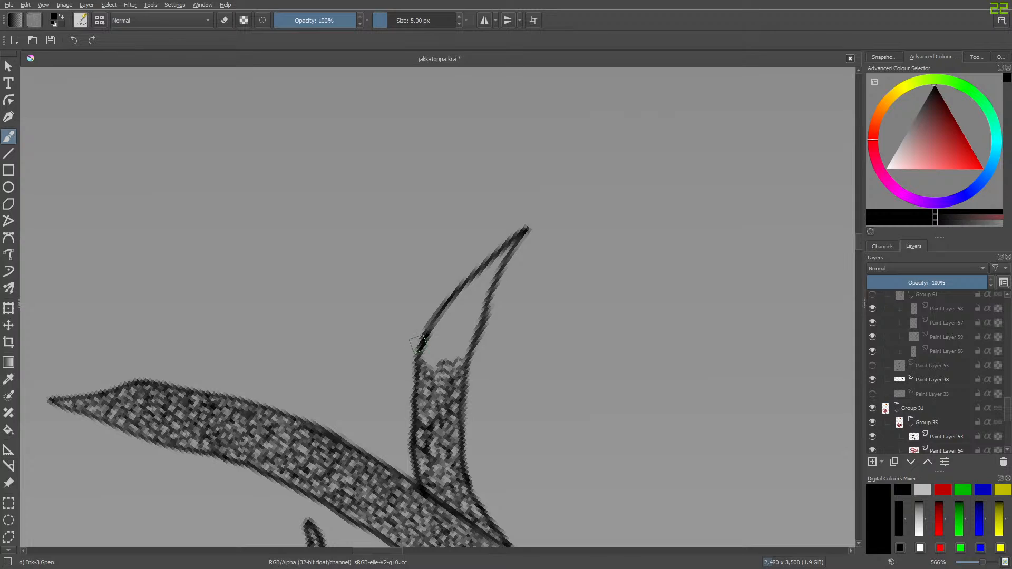
mouse_move(430, 369)
mouse_down()
mouse_move(456, 292)
mouse_move(507, 244)
mouse_move(484, 281)
mouse_move(497, 263)
mouse_move(465, 336)
mouse_move(472, 343)
mouse_move(460, 357)
mouse_move(434, 359)
mouse_move(472, 323)
mouse_move(482, 275)
mouse_move(446, 347)
mouse_up()
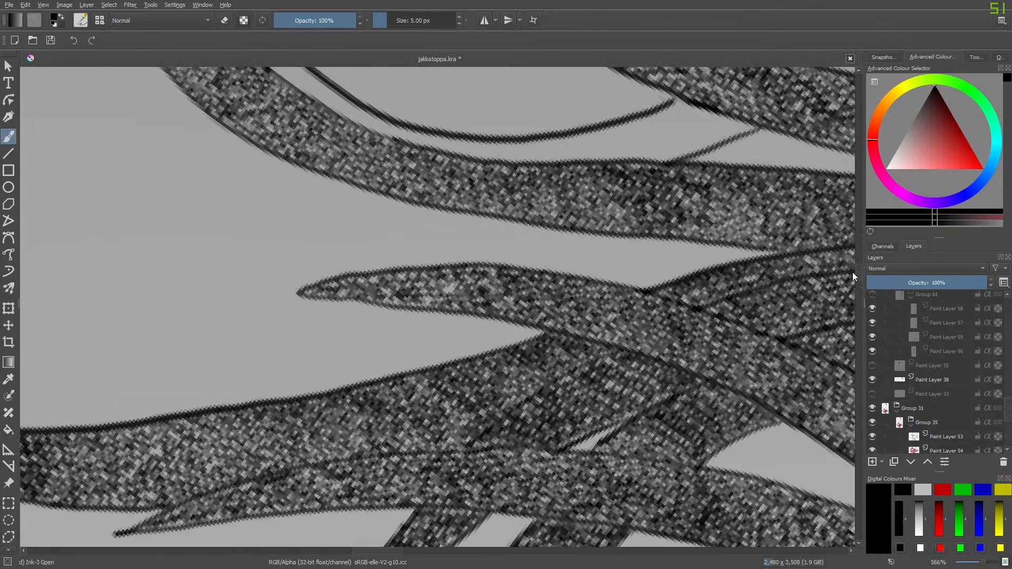
Speckle the wide end of the arched strip above the spines, from the horn's edge to just past the arch's peak.
drag(383, 552, 443, 560)
drag(856, 271, 860, 261)
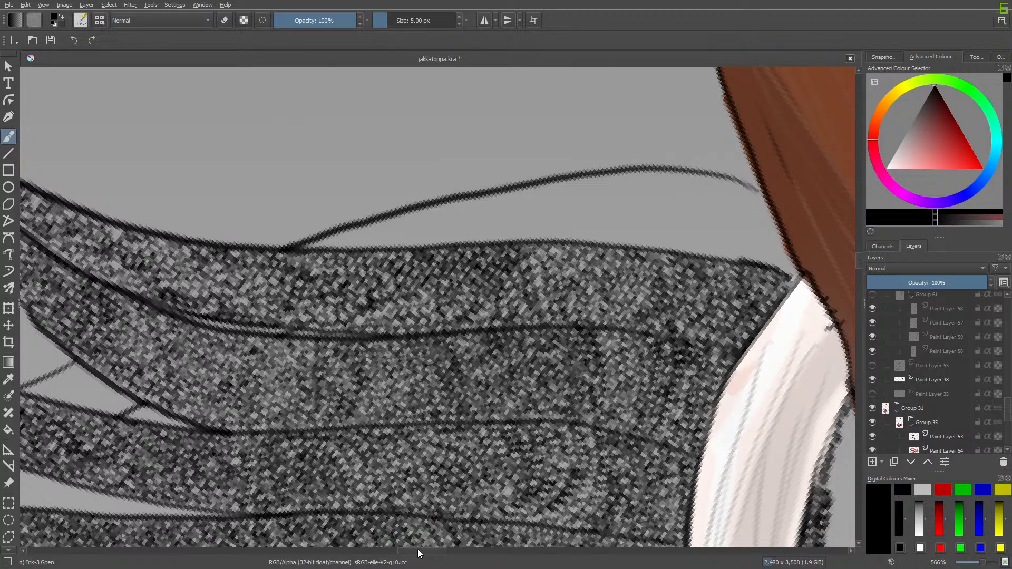
drag(418, 551, 449, 551)
drag(479, 179, 501, 196)
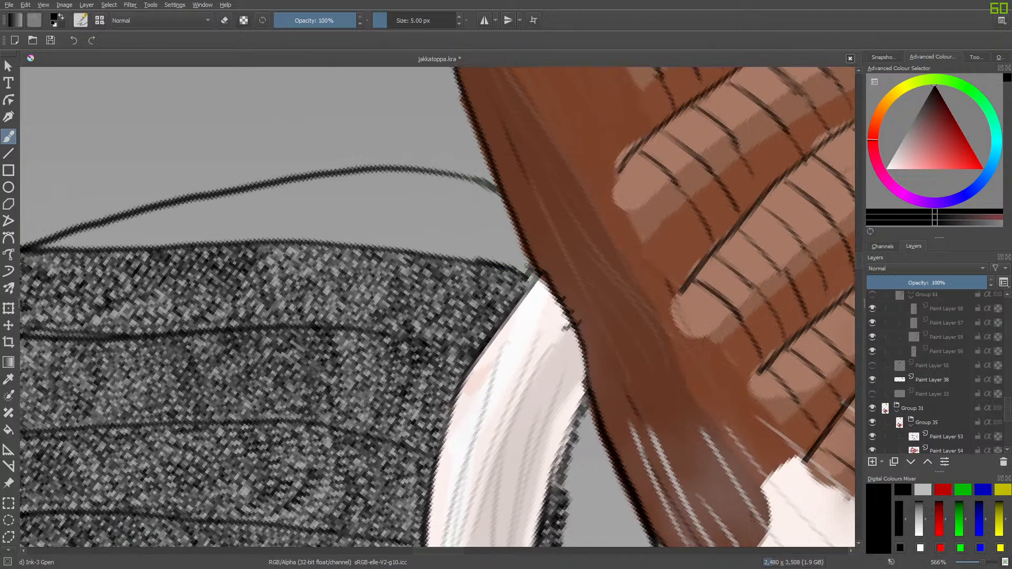
mouse_move(506, 263)
mouse_down()
mouse_move(506, 259)
mouse_move(483, 256)
mouse_move(510, 241)
mouse_move(510, 223)
mouse_move(486, 258)
mouse_move(474, 255)
mouse_move(507, 212)
mouse_move(476, 171)
mouse_move(499, 201)
mouse_move(496, 219)
mouse_move(460, 256)
mouse_move(445, 257)
mouse_move(483, 227)
mouse_move(492, 194)
mouse_move(481, 185)
mouse_move(468, 239)
mouse_move(427, 253)
mouse_move(458, 232)
mouse_move(466, 186)
mouse_move(449, 226)
mouse_move(422, 240)
mouse_move(447, 221)
mouse_move(447, 172)
mouse_move(446, 190)
mouse_move(407, 244)
mouse_move(433, 190)
mouse_move(429, 174)
mouse_move(390, 243)
mouse_move(363, 241)
mouse_move(402, 208)
mouse_move(416, 180)
mouse_move(404, 171)
mouse_move(377, 222)
mouse_move(341, 238)
mouse_up()
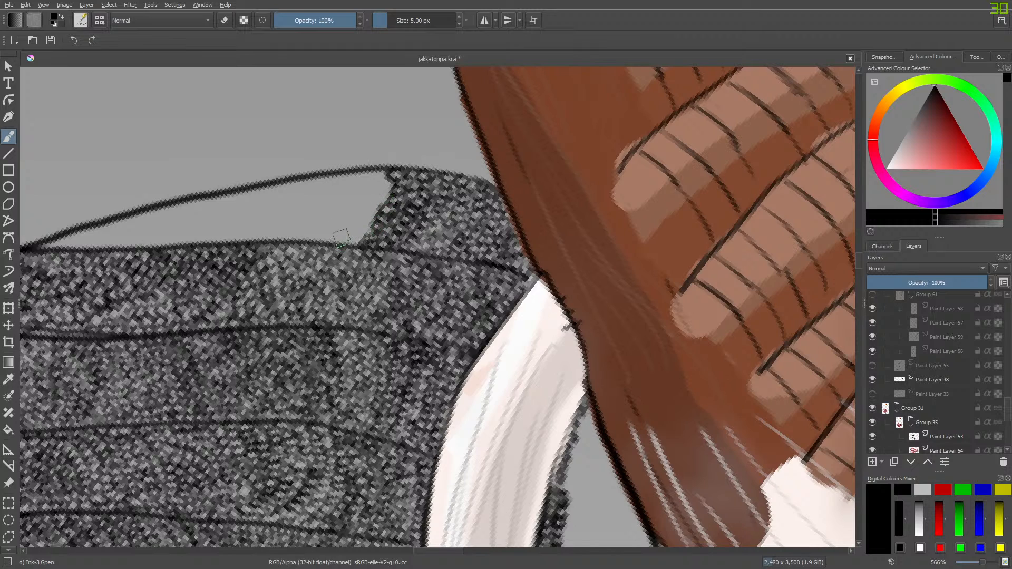
mouse_move(380, 170)
mouse_down()
mouse_move(389, 189)
mouse_move(385, 203)
mouse_move(361, 234)
mouse_move(312, 245)
mouse_move(375, 203)
mouse_move(364, 167)
mouse_move(351, 180)
mouse_move(359, 192)
mouse_move(343, 208)
mouse_up()
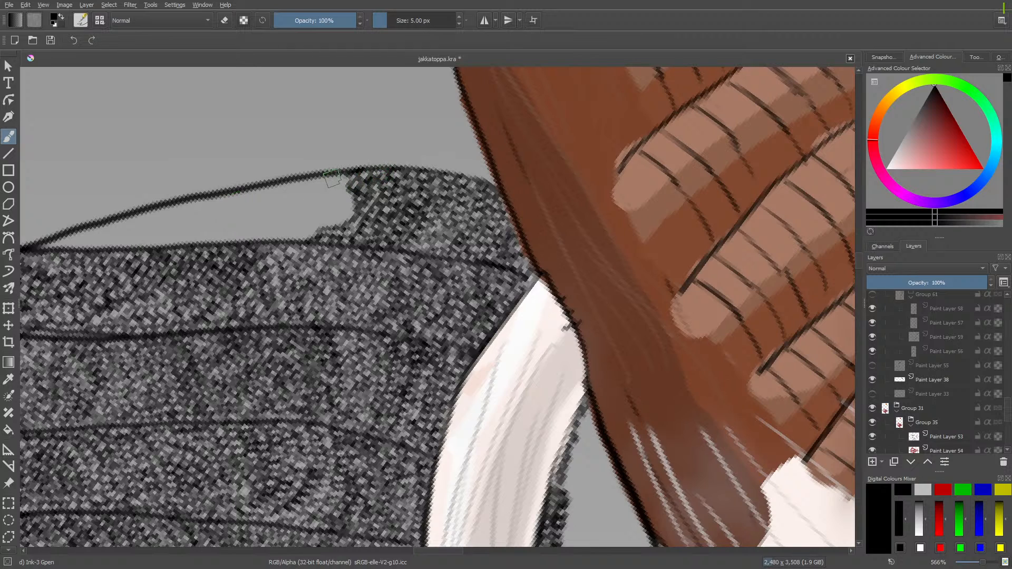
Extend the speckles along the arched strip to the narrow tip where its outline meets the spine below.
mouse_move(346, 188)
mouse_down()
mouse_move(311, 237)
mouse_move(282, 231)
mouse_move(287, 239)
mouse_move(264, 242)
mouse_move(327, 219)
mouse_move(337, 189)
mouse_move(314, 174)
mouse_move(291, 182)
mouse_move(295, 195)
mouse_move(316, 182)
mouse_move(326, 208)
mouse_move(300, 225)
mouse_move(339, 234)
mouse_move(294, 201)
mouse_move(310, 205)
mouse_move(291, 206)
mouse_move(294, 195)
mouse_move(286, 202)
mouse_move(302, 214)
mouse_move(268, 221)
mouse_move(291, 194)
mouse_move(265, 185)
mouse_move(261, 227)
mouse_move(201, 232)
mouse_up()
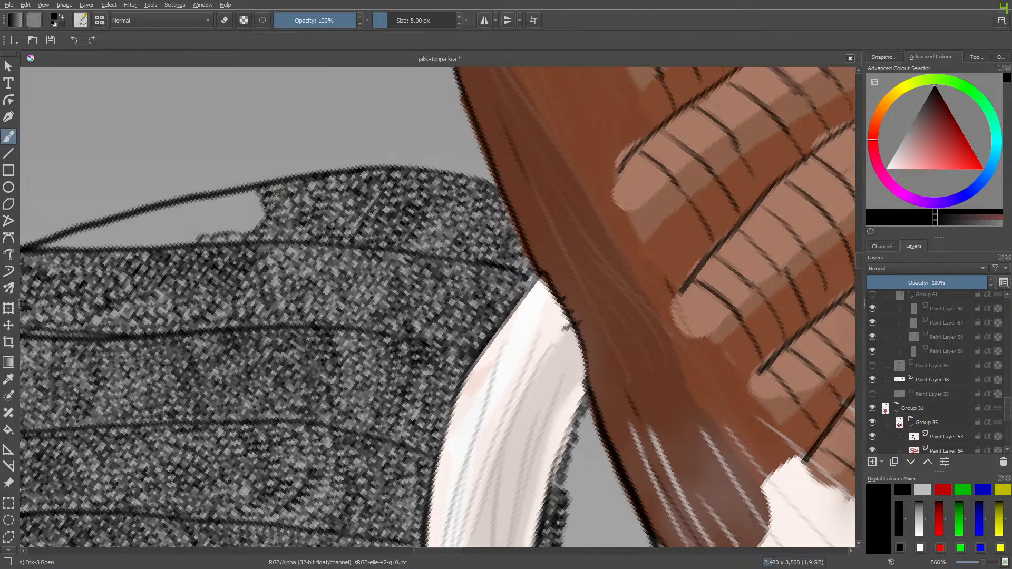
mouse_move(253, 191)
mouse_down()
mouse_move(261, 226)
mouse_move(240, 227)
mouse_up()
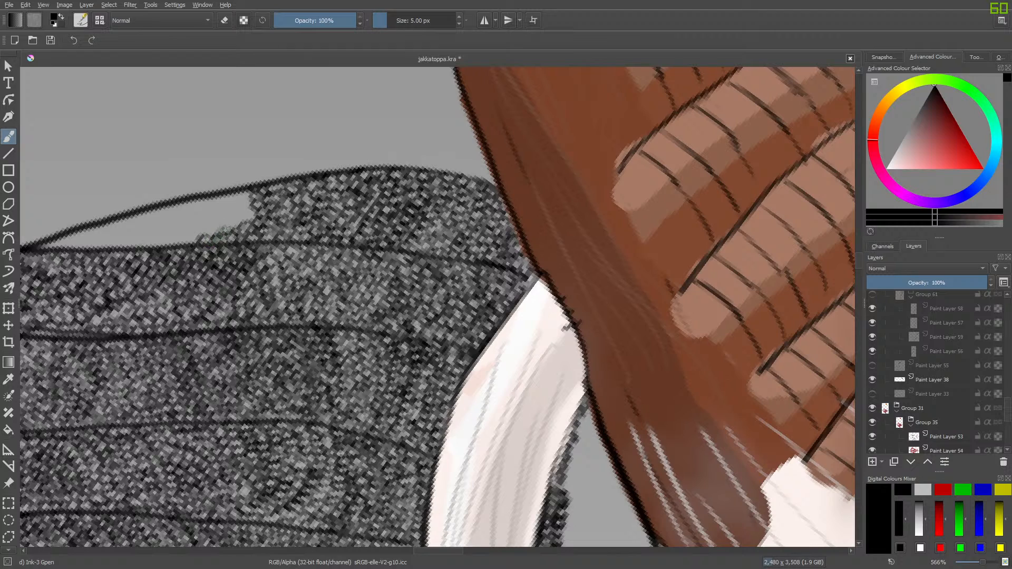
mouse_move(244, 214)
mouse_down()
mouse_move(238, 188)
mouse_move(167, 209)
mouse_move(219, 209)
mouse_move(229, 198)
mouse_move(232, 213)
mouse_move(201, 233)
mouse_move(217, 218)
mouse_move(181, 219)
mouse_move(196, 231)
mouse_move(185, 237)
mouse_move(189, 245)
mouse_move(156, 242)
mouse_move(186, 222)
mouse_move(155, 209)
mouse_move(109, 223)
mouse_move(168, 193)
mouse_move(133, 232)
mouse_up()
mouse_move(157, 212)
mouse_down()
mouse_move(168, 232)
mouse_move(157, 221)
mouse_move(142, 244)
mouse_move(126, 246)
mouse_move(149, 229)
mouse_move(115, 248)
mouse_move(88, 230)
mouse_move(96, 244)
mouse_move(59, 236)
mouse_move(54, 245)
mouse_move(103, 230)
mouse_up()
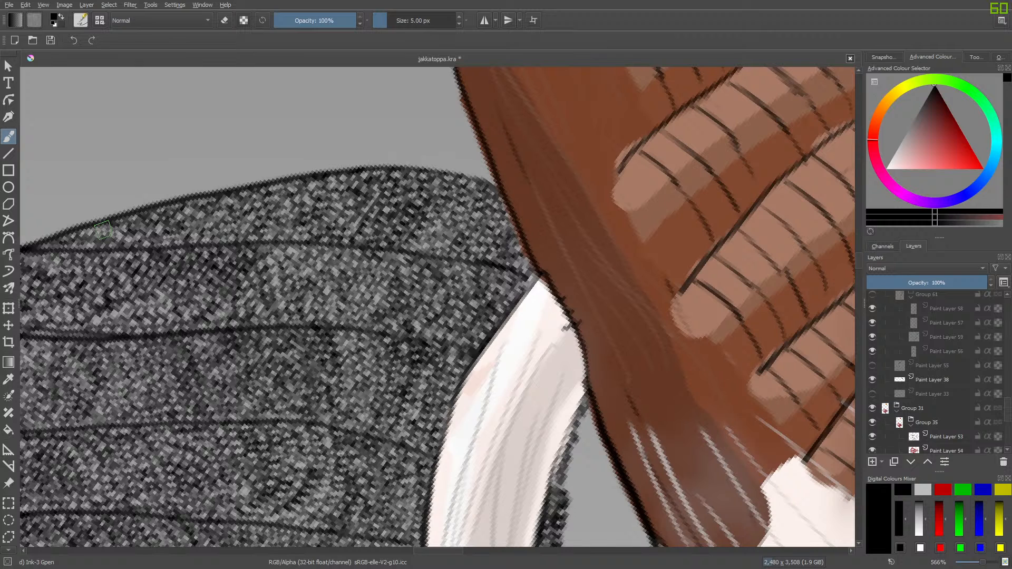
Rotate the canvas and speckle the short connecting section between the uppermost spine and the spine below it.
drag(441, 552, 388, 552)
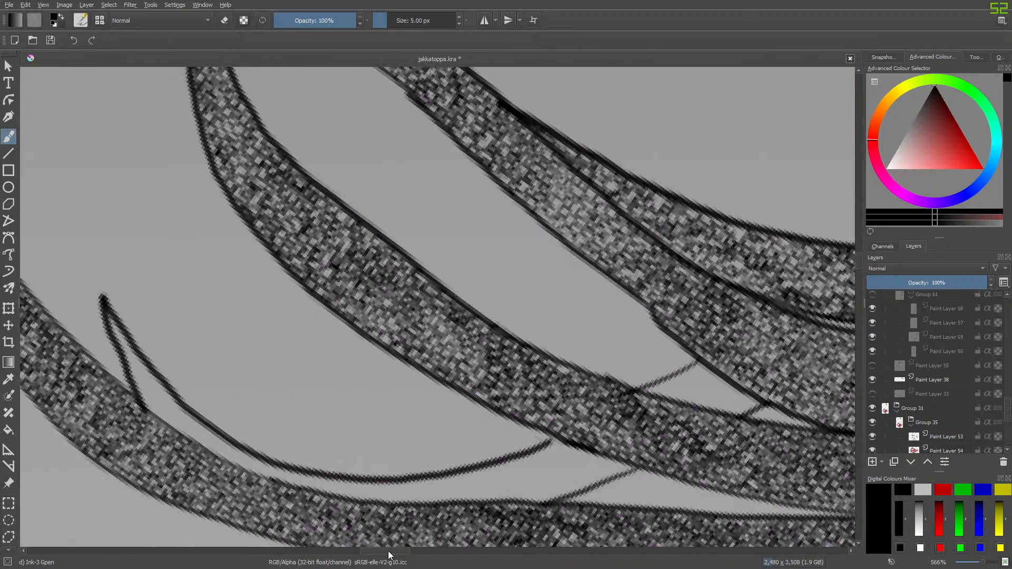
mouse_move(720, 370)
mouse_down()
mouse_move(701, 379)
mouse_move(695, 367)
mouse_move(741, 396)
mouse_up()
right_click(757, 384)
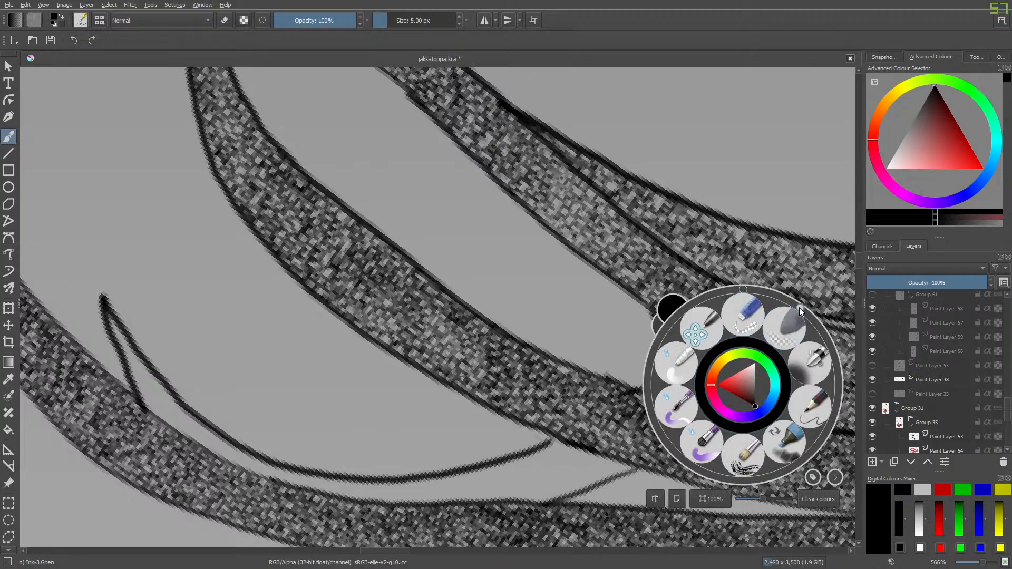
drag(800, 308, 755, 242)
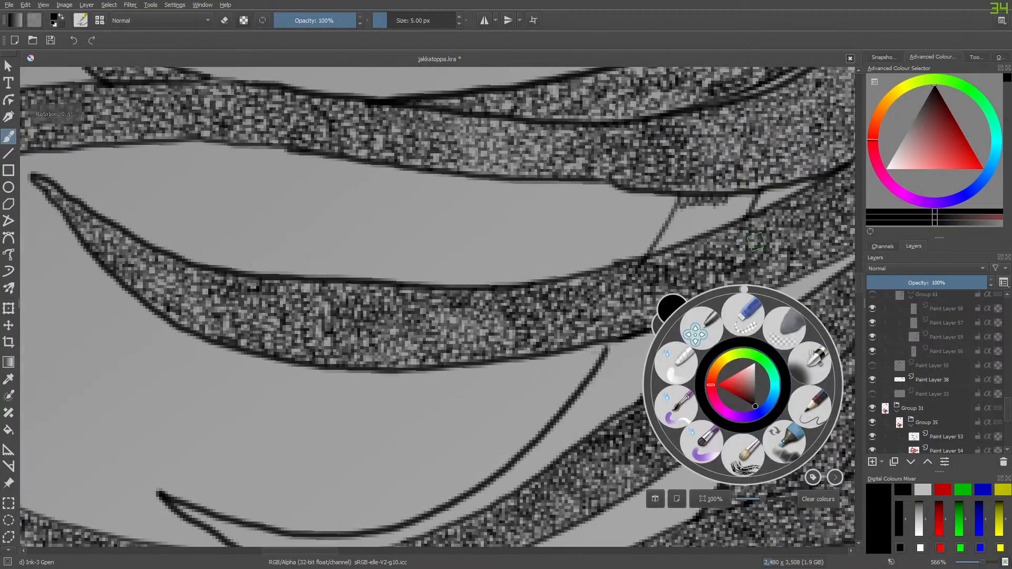
click(756, 242)
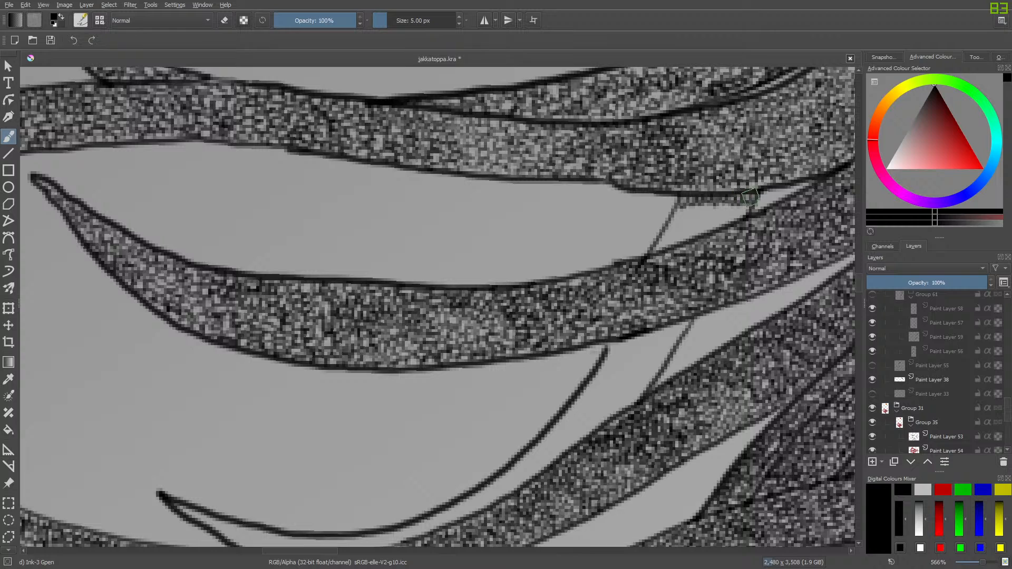
mouse_move(750, 198)
mouse_down()
mouse_move(674, 210)
mouse_move(672, 225)
mouse_move(731, 210)
mouse_move(663, 229)
mouse_move(687, 230)
mouse_move(671, 247)
mouse_move(649, 250)
mouse_move(634, 274)
mouse_up()
Fill the thin curved spine emerging below the middle spine with speckles, from its visible base to its pointed tip.
mouse_move(604, 352)
mouse_down()
mouse_move(651, 330)
mouse_move(683, 332)
mouse_move(680, 322)
mouse_move(668, 349)
mouse_move(646, 349)
mouse_move(660, 363)
mouse_move(607, 356)
mouse_move(597, 372)
mouse_move(620, 362)
mouse_move(649, 374)
mouse_move(639, 394)
mouse_move(632, 379)
mouse_move(590, 391)
mouse_move(625, 384)
mouse_move(634, 397)
mouse_move(620, 406)
mouse_move(574, 404)
mouse_move(613, 420)
mouse_move(619, 403)
mouse_move(587, 417)
mouse_up()
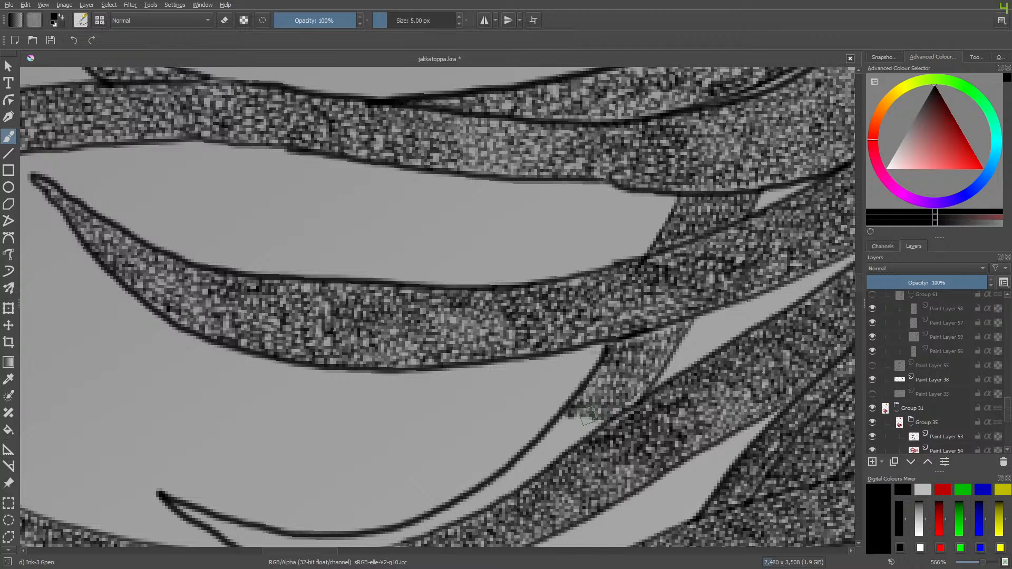
mouse_move(560, 423)
mouse_down()
mouse_move(589, 418)
mouse_move(593, 429)
mouse_move(575, 443)
mouse_move(550, 431)
mouse_move(565, 444)
mouse_move(554, 462)
mouse_move(527, 449)
mouse_move(547, 465)
mouse_move(509, 470)
mouse_move(514, 489)
mouse_move(520, 471)
mouse_move(504, 493)
mouse_move(470, 503)
mouse_move(479, 506)
mouse_move(447, 523)
mouse_up()
drag(858, 282, 858, 294)
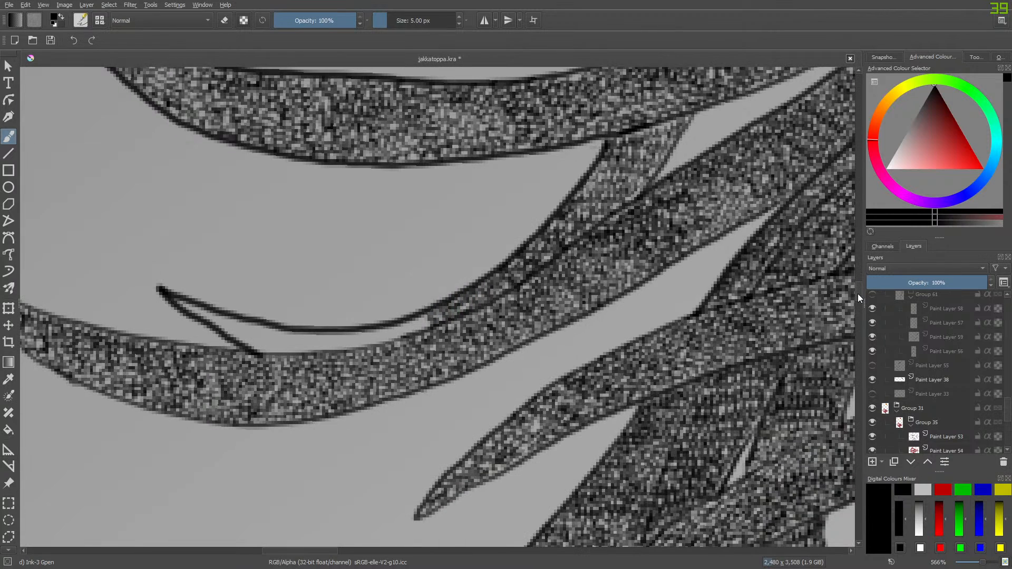
mouse_move(422, 321)
mouse_down()
mouse_move(405, 337)
mouse_move(354, 337)
mouse_move(356, 346)
mouse_move(344, 334)
mouse_move(330, 347)
mouse_move(405, 337)
mouse_move(265, 352)
mouse_move(294, 351)
mouse_move(317, 333)
mouse_move(338, 343)
mouse_move(257, 346)
mouse_move(237, 336)
mouse_move(225, 308)
mouse_move(216, 327)
mouse_move(186, 308)
mouse_move(250, 334)
mouse_move(306, 337)
mouse_move(253, 333)
mouse_up()
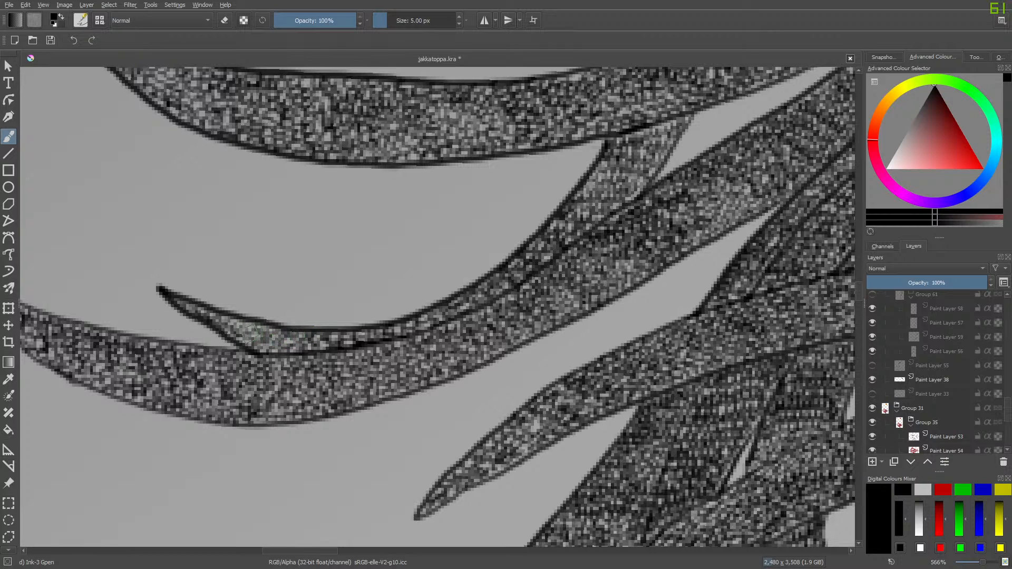
Zoom out to the whole head and make Paint Layer 33 visible.
drag(982, 562, 972, 560)
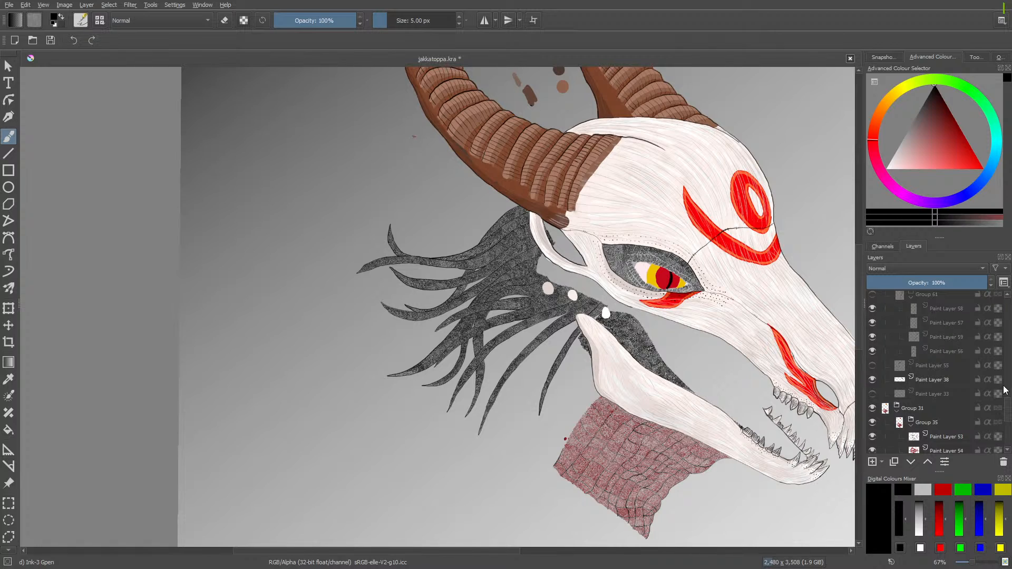
scroll(1008, 392, up, 2)
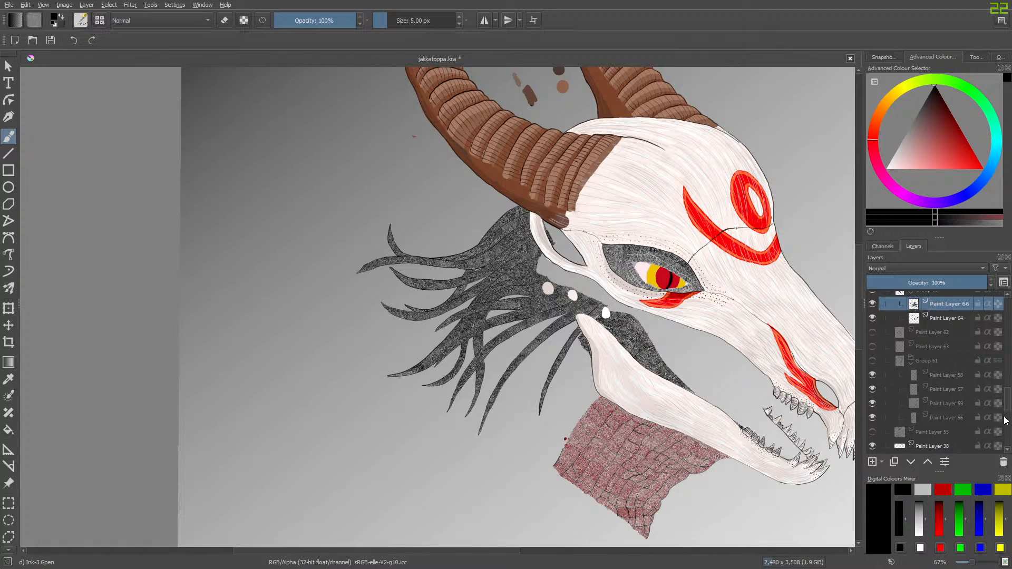
scroll(1006, 420, down, 3)
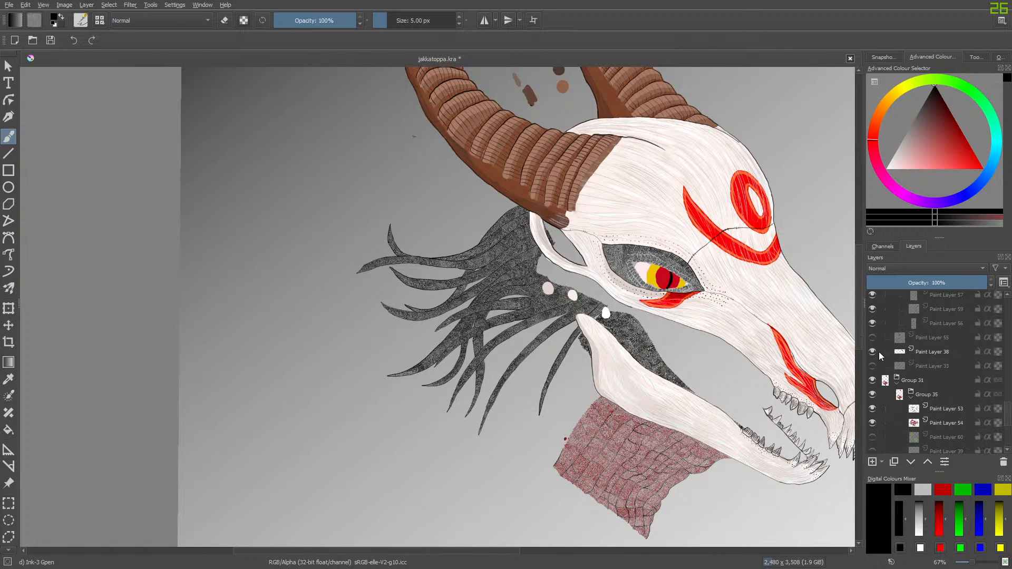
click(873, 366)
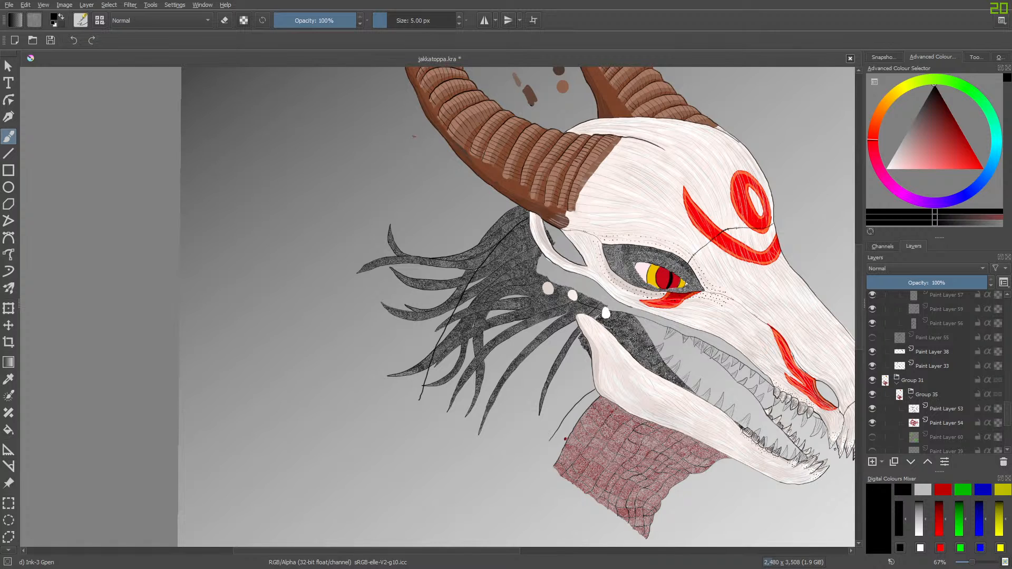
Toggle the visibility of Paint Layer 60 to check its contents against the speckled spines, leaving it hidden.
mouse_move(973, 562)
mouse_down()
mouse_move(964, 562)
mouse_move(977, 563)
mouse_up()
click(873, 437)
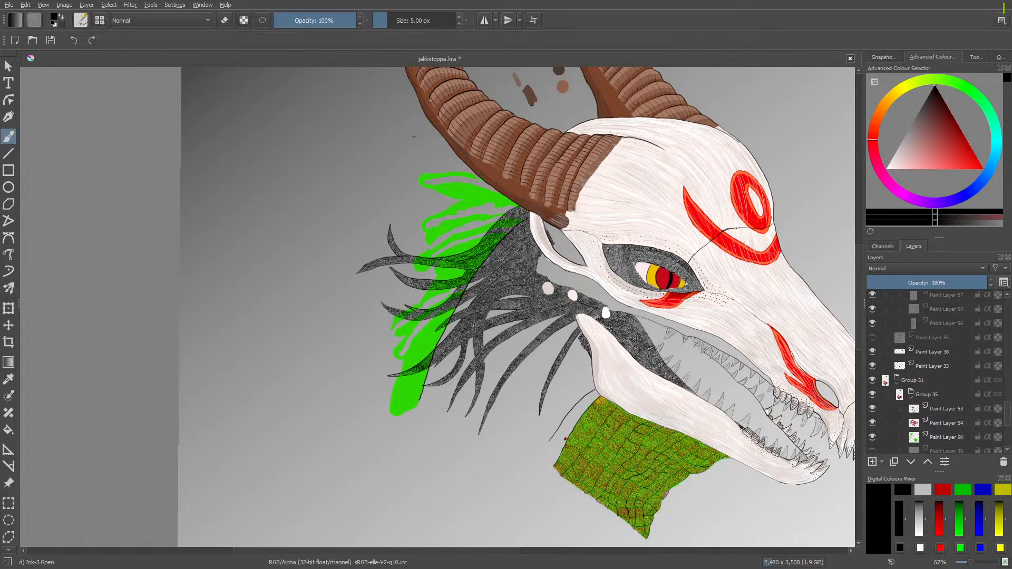
click(873, 441)
click(872, 441)
click(872, 447)
click(871, 448)
click(873, 439)
scroll(878, 402, down, 3)
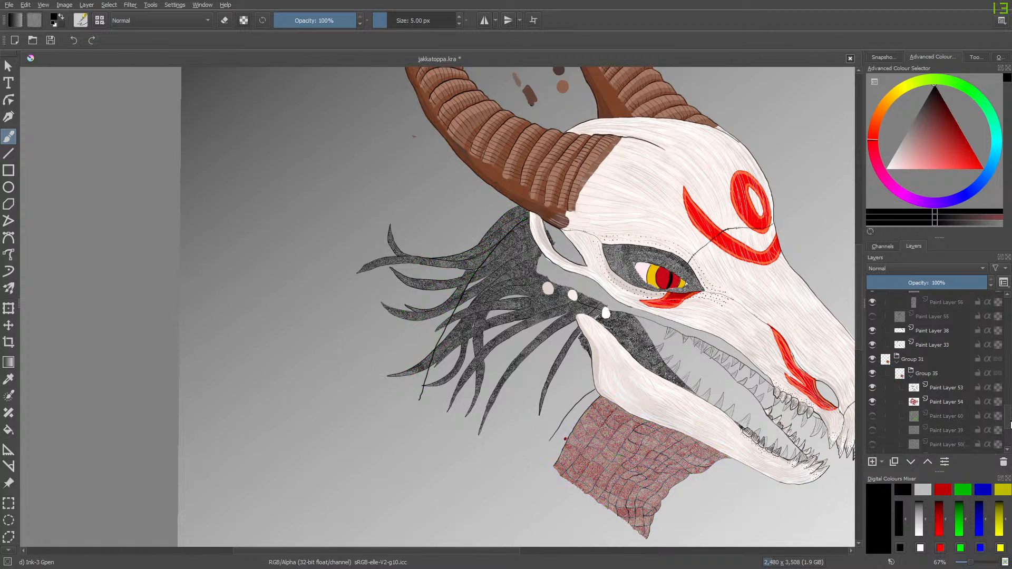
Toggle the visibility of Paint Layer 34 to compare its neck colour with the speckled spines, leaving it hidden.
click(872, 389)
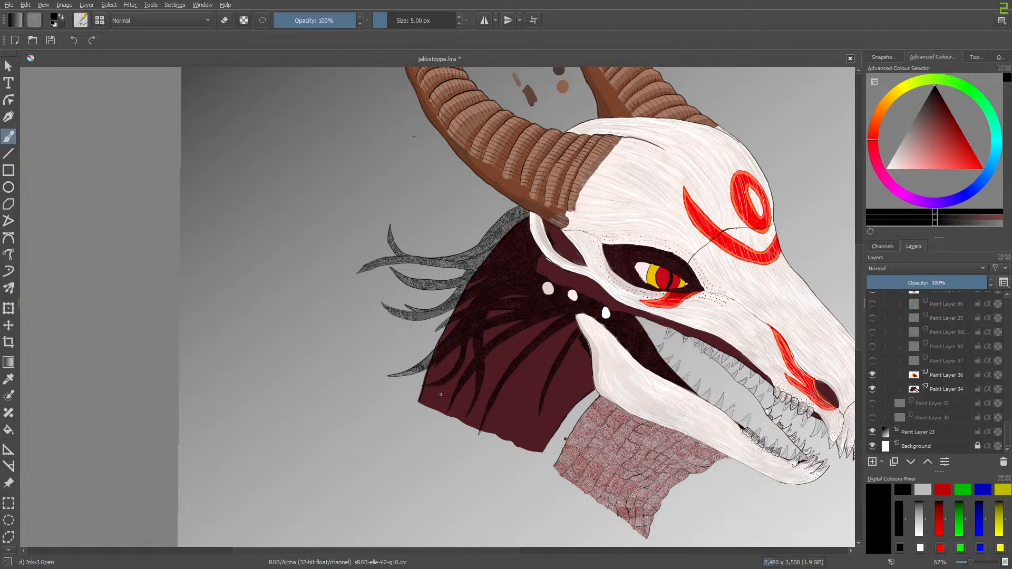
click(872, 389)
click(873, 389)
click(873, 389)
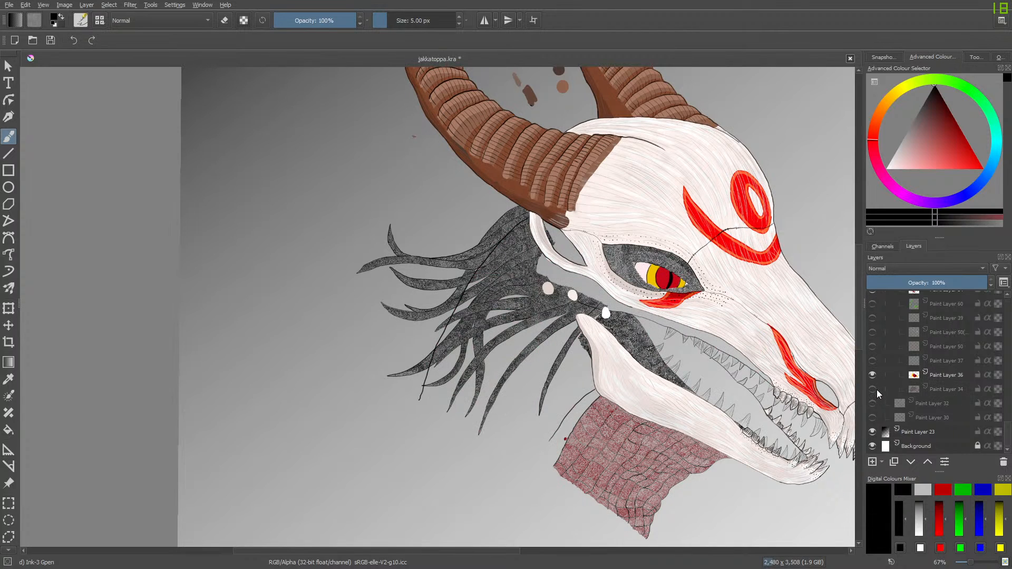
mouse_move(883, 389)
Save the document and zoom out to view the entire drawing.
key(ctrl+s)
scroll(338, 440, down, 5)
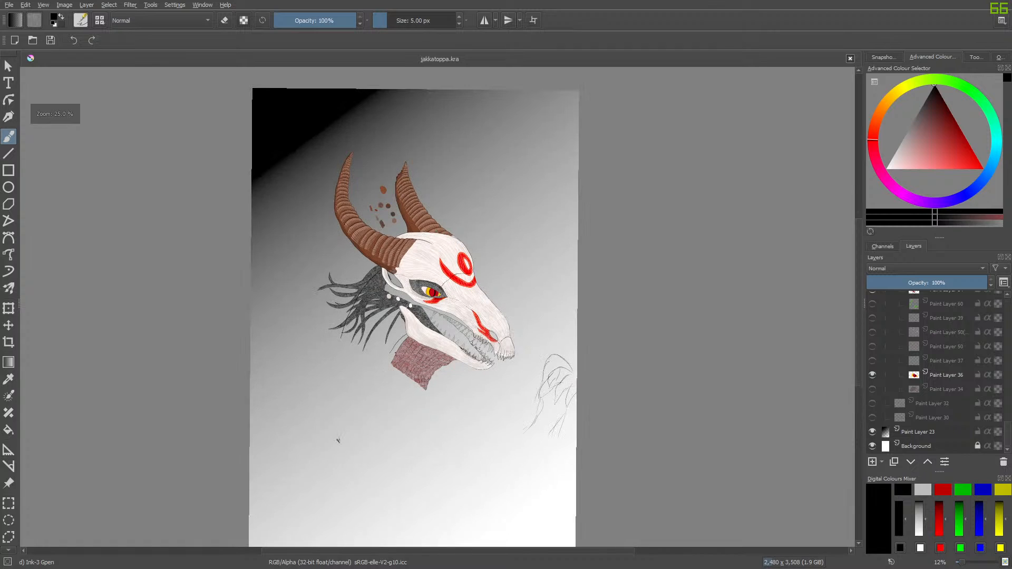
scroll(304, 507, up, 1)
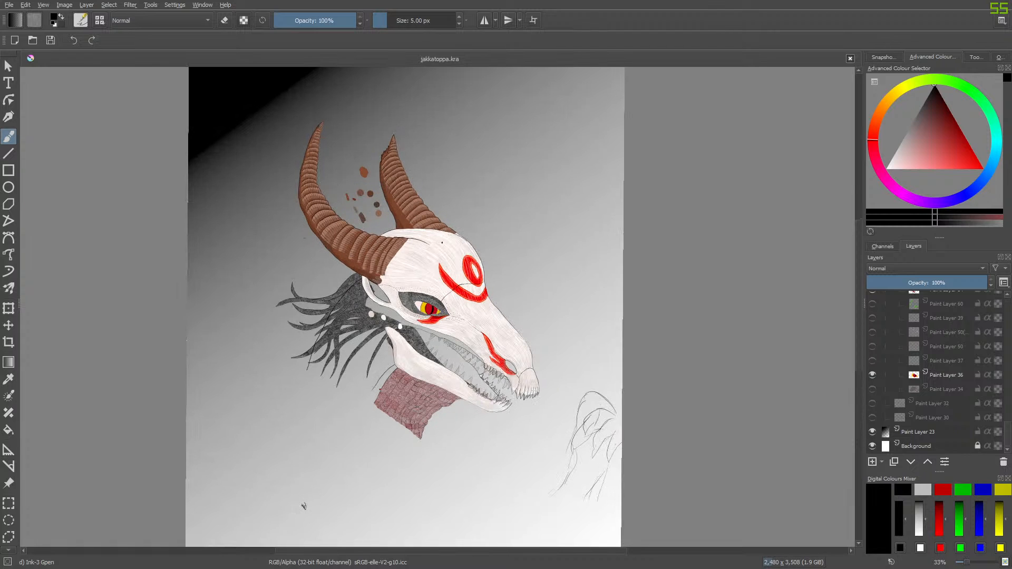